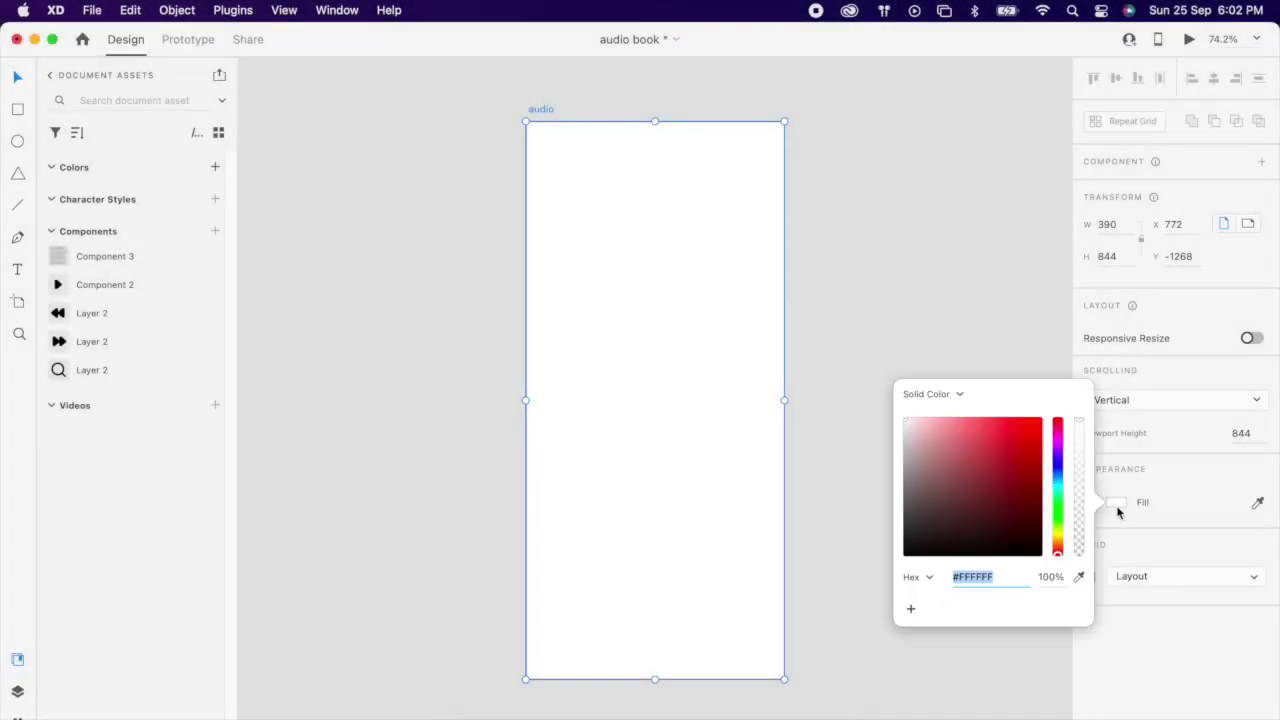
Step: Change the audio artboard's background fill from white to a dark navy blue
{"action": "left_click", "coordinate": [1057, 471]}
{"action": "left_click_drag", "start_coordinate": [997, 517], "coordinate": [968, 537]}
{"action": "left_click", "coordinate": [883, 187]}
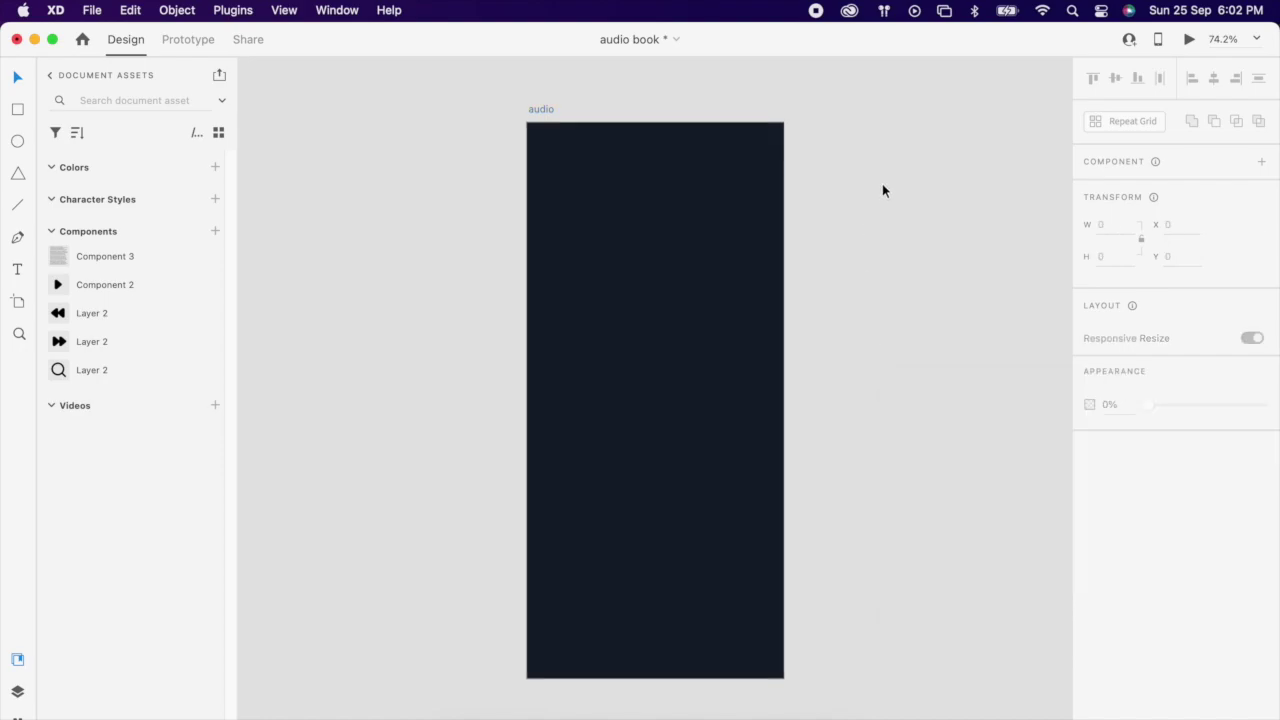
Step: Add the text "Audio" near the top of the artboard and fill it white
{"action": "scroll", "coordinate": [617, 130], "scroll_direction": "up", "scroll_amount": 5}
{"action": "key", "text": "t"}
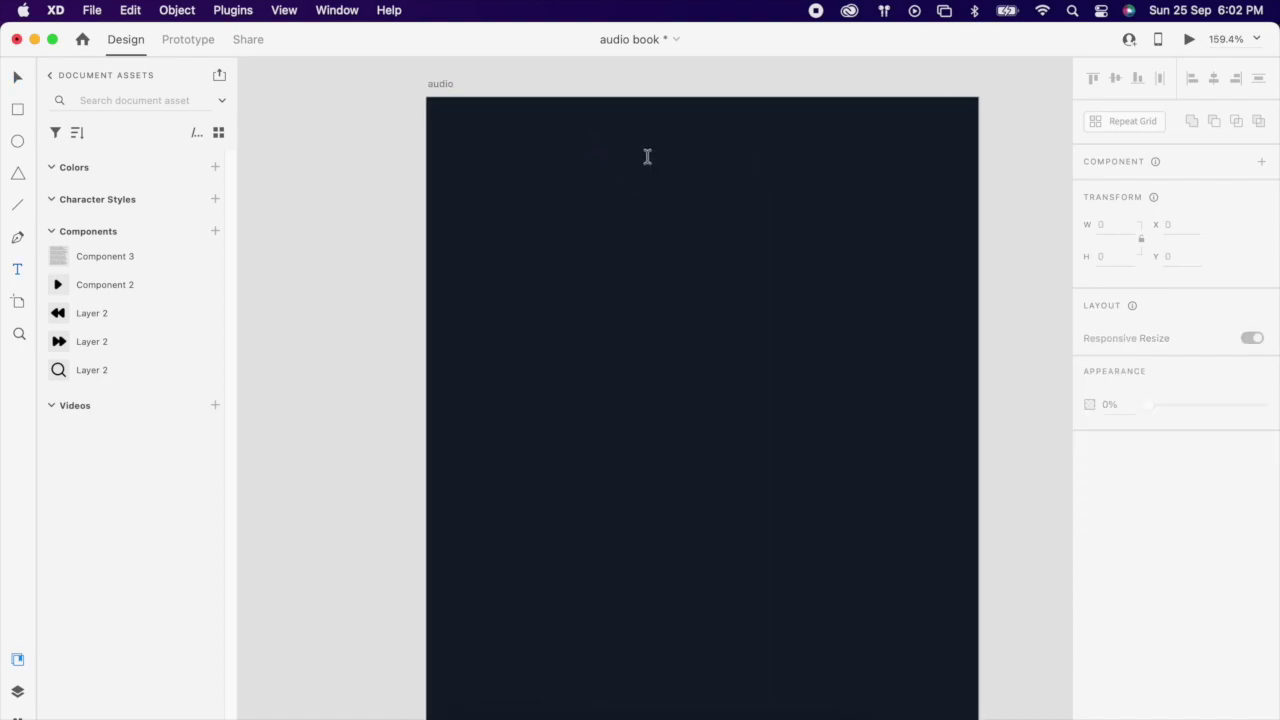
{"action": "left_click", "coordinate": [647, 155]}
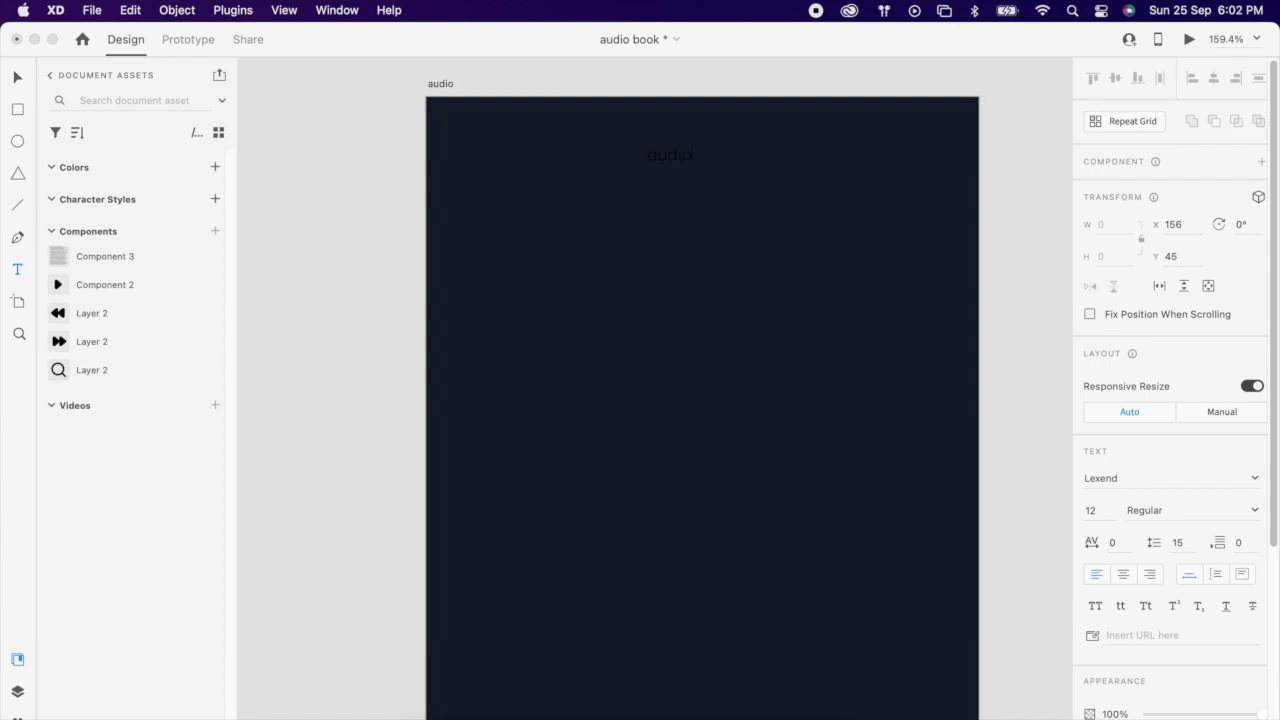
{"action": "key", "text": "Escape"}
{"action": "scroll", "coordinate": [1200, 560], "scroll_direction": "down", "scroll_amount": 3}
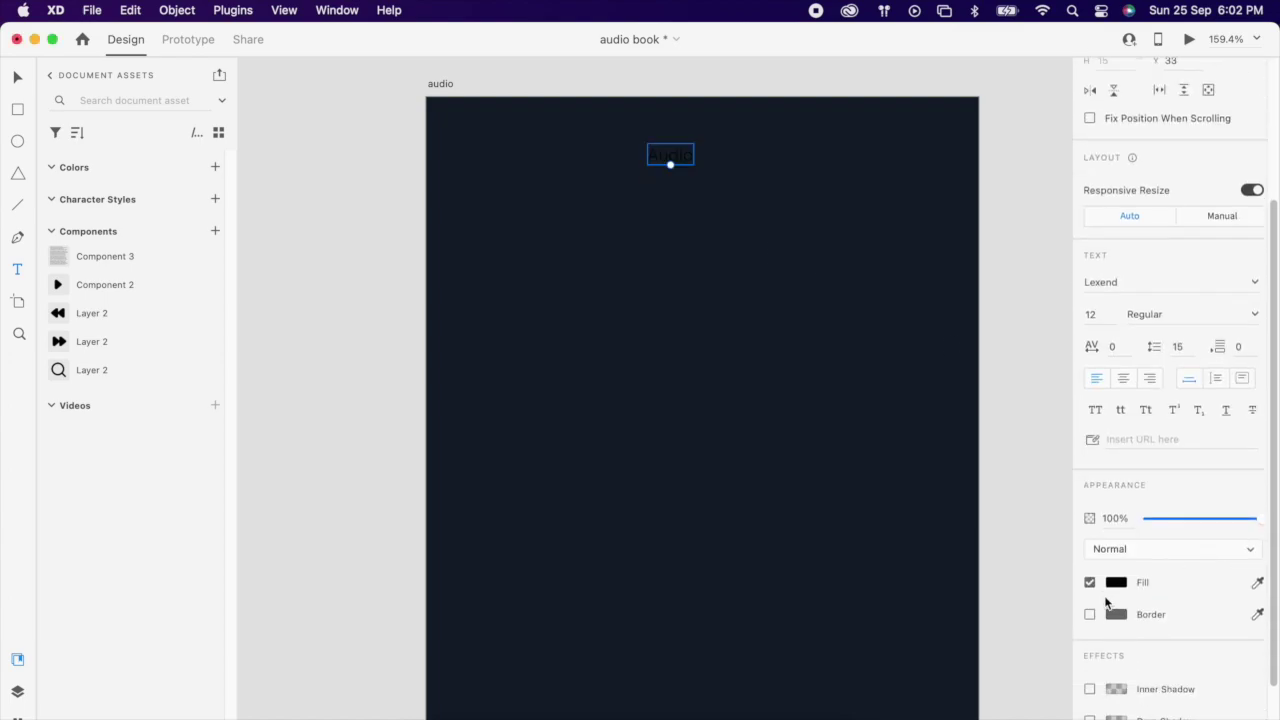
{"action": "left_click", "coordinate": [1116, 587]}
{"action": "left_click_drag", "start_coordinate": [1010, 565], "coordinate": [626, 226]}
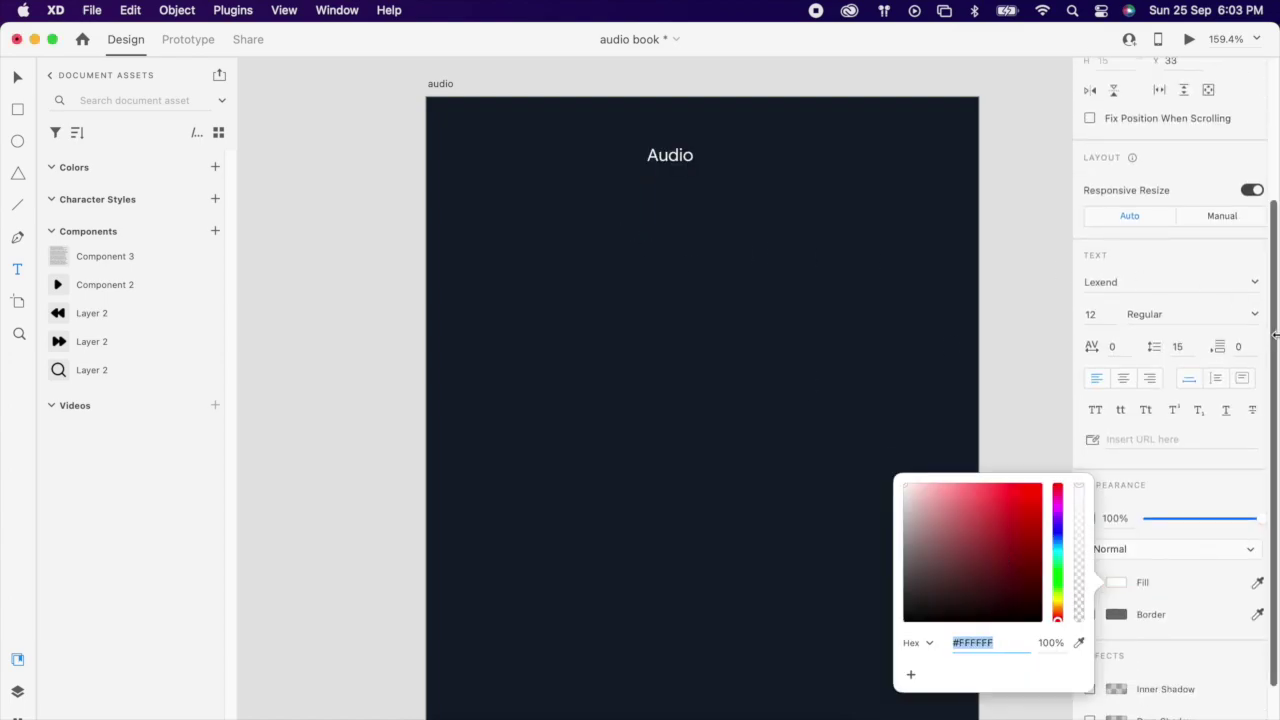
Step: Set the Audio title to SemiBold at size 16 and centre it horizontally on the artboard
{"action": "left_click", "coordinate": [1256, 312]}
{"action": "left_click", "coordinate": [1151, 392]}
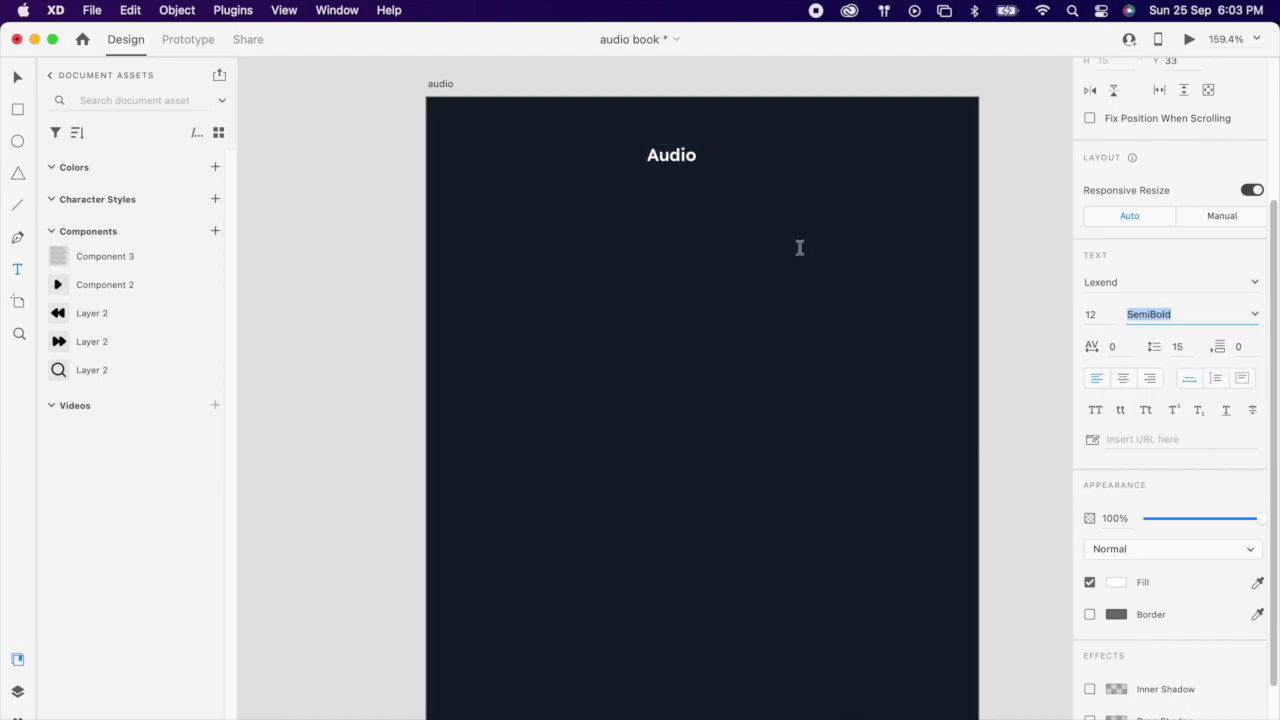
{"action": "left_click", "coordinate": [1092, 316]}
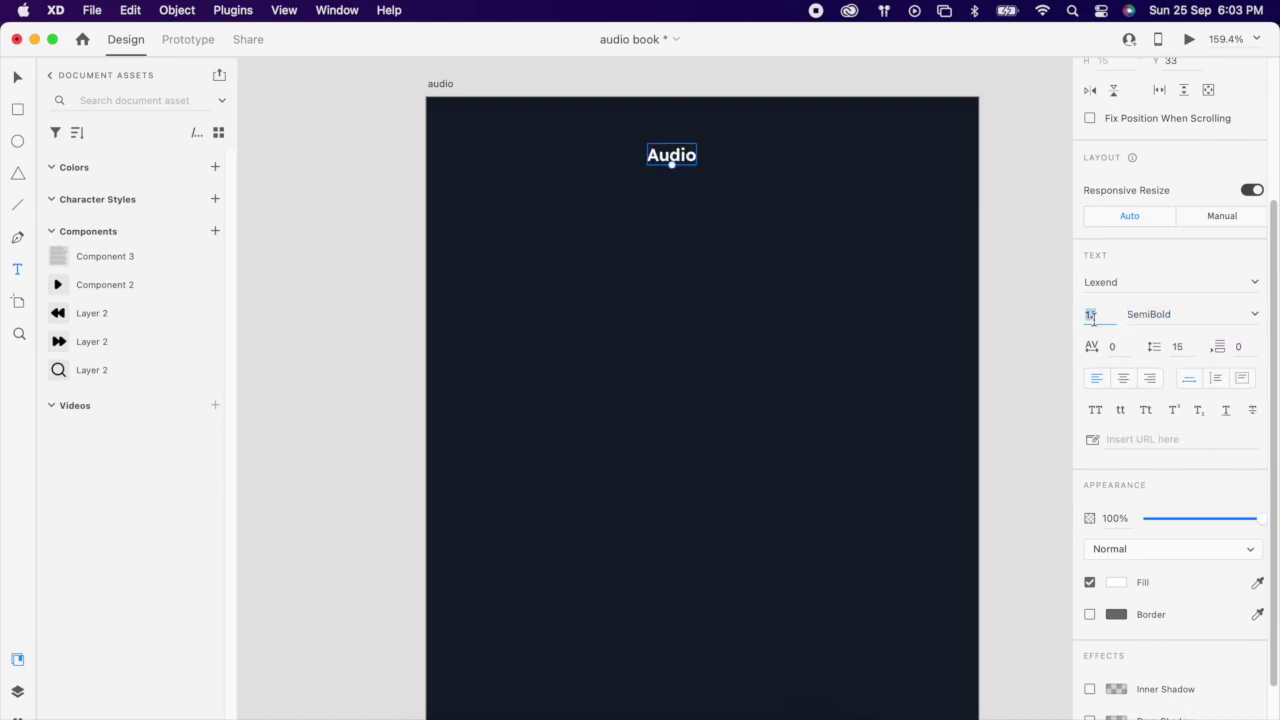
{"action": "key", "text": "Return"}
{"action": "scroll", "coordinate": [1204, 150], "scroll_direction": "up", "scroll_amount": 3}
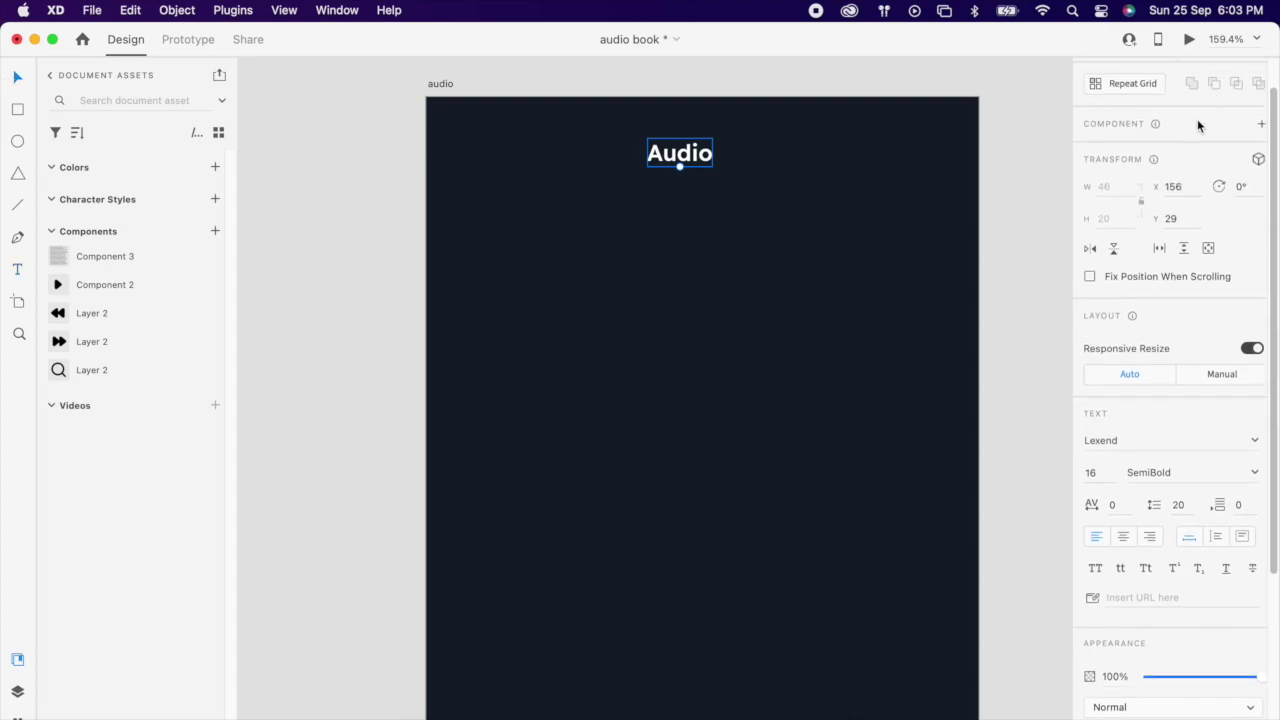
{"action": "scroll", "coordinate": [1197, 124], "scroll_direction": "up", "scroll_amount": 1}
{"action": "left_click", "coordinate": [1213, 78]}
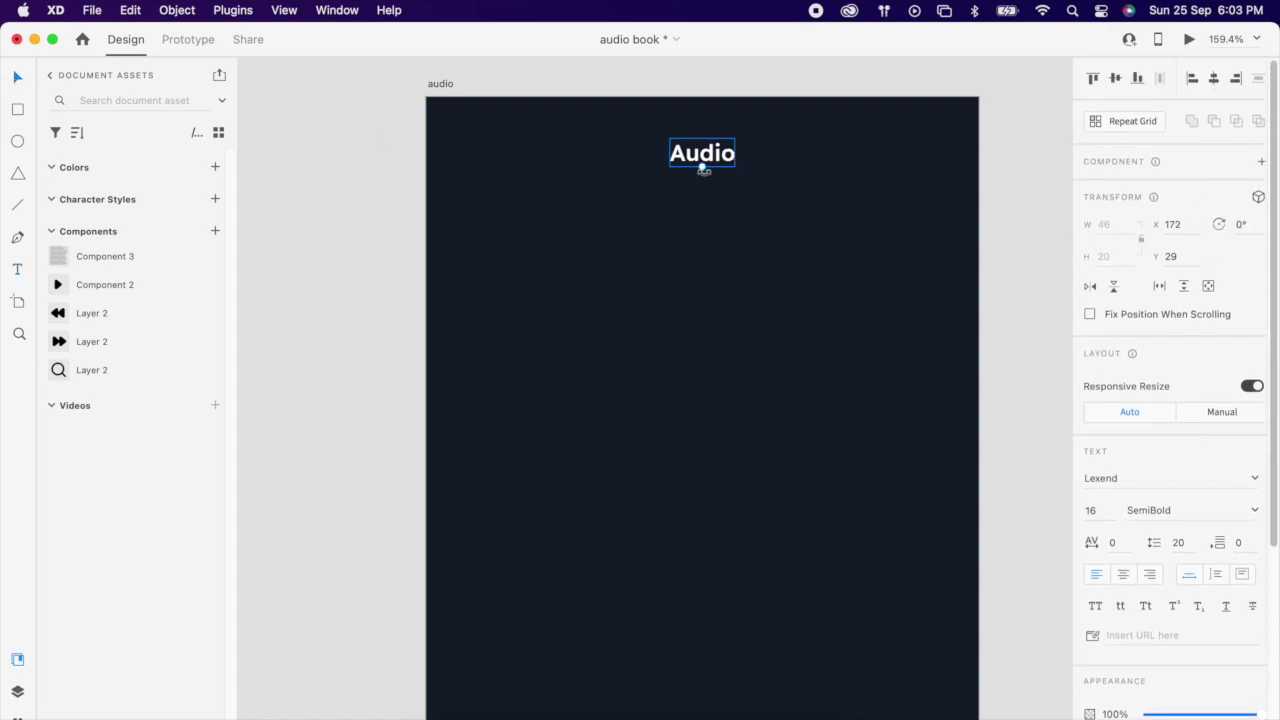
Step: Add the text "Search" below the Audio title
{"action": "key", "text": "t"}
{"action": "left_click", "coordinate": [687, 215]}
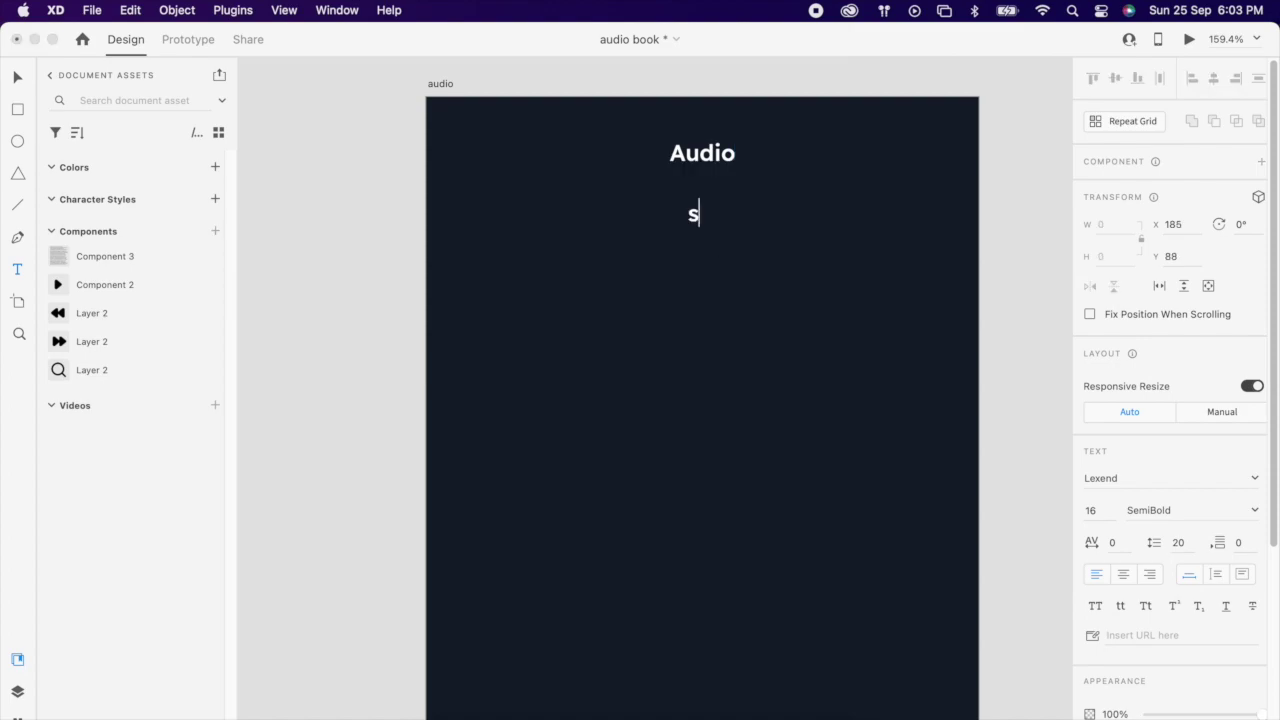
{"action": "type", "text": "search"}
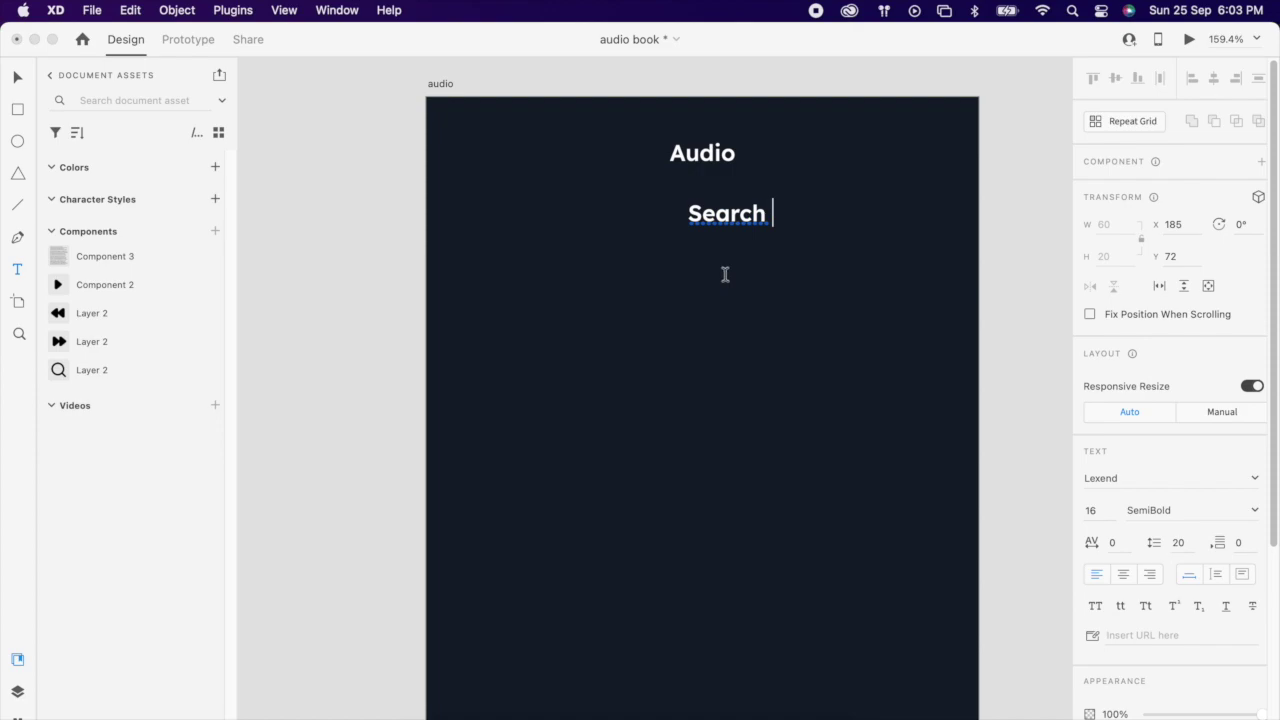
{"action": "key", "text": "Escape"}
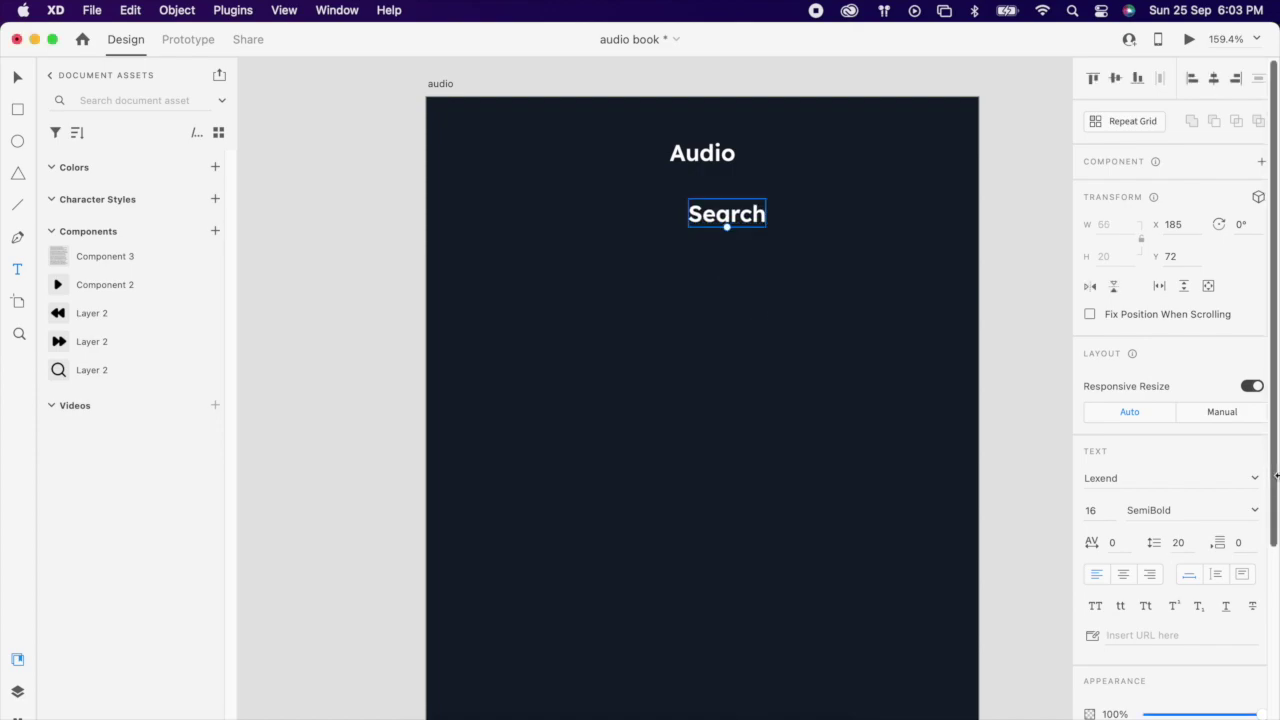
Step: Set the Search text to Medium weight at size 12 and centre it horizontally on the artboard
{"action": "left_click", "coordinate": [1255, 511]}
{"action": "left_click", "coordinate": [1159, 571]}
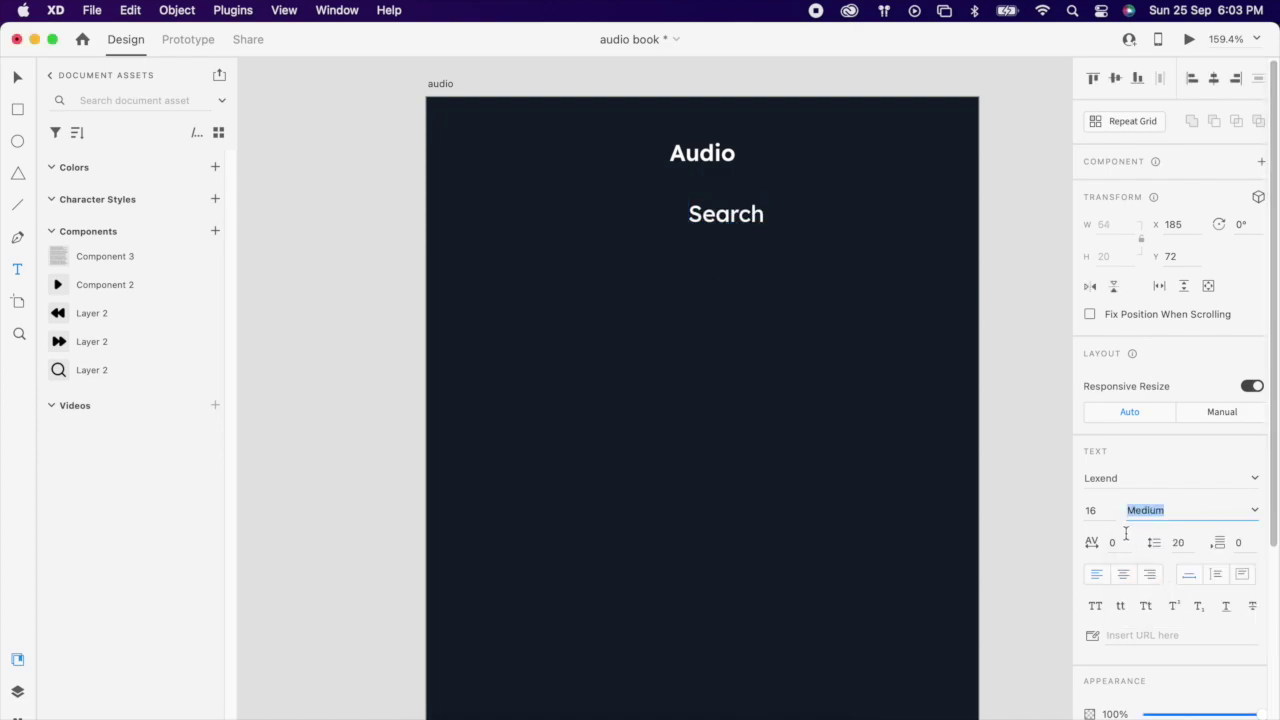
{"action": "left_click", "coordinate": [1100, 510]}
{"action": "type", "text": "12"}
{"action": "key", "text": "Return"}
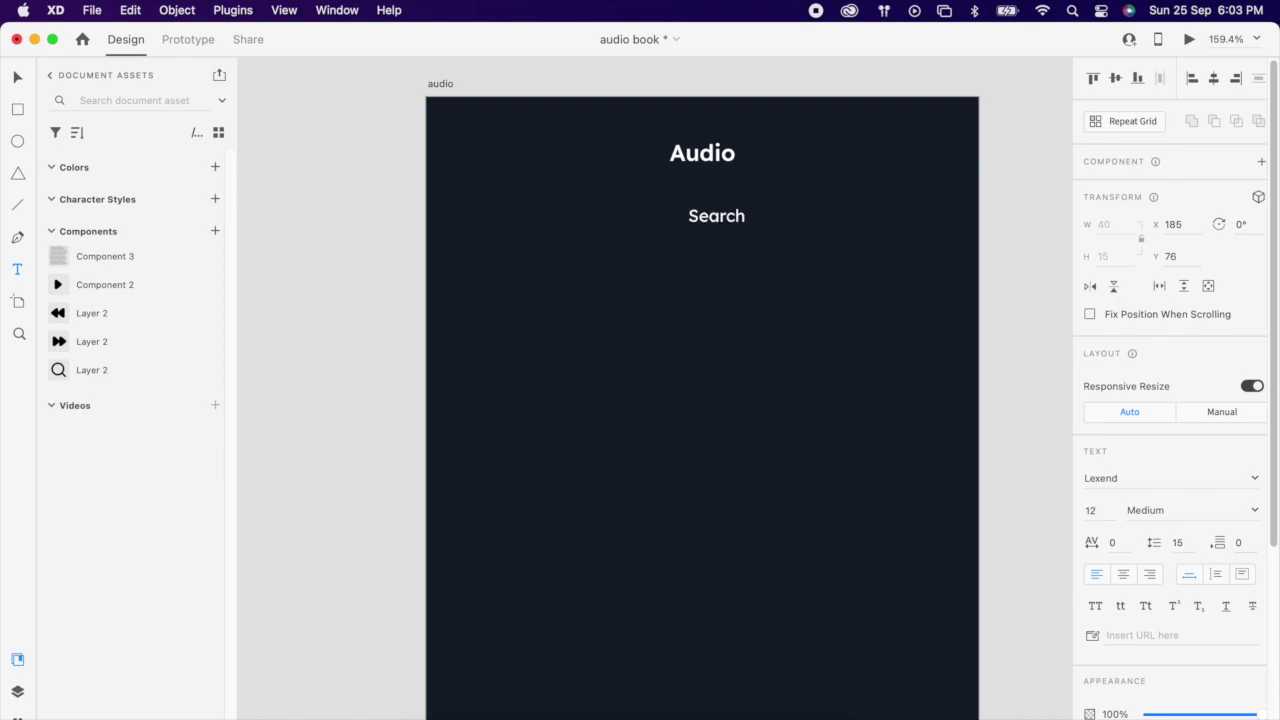
{"action": "left_click", "coordinate": [1219, 87]}
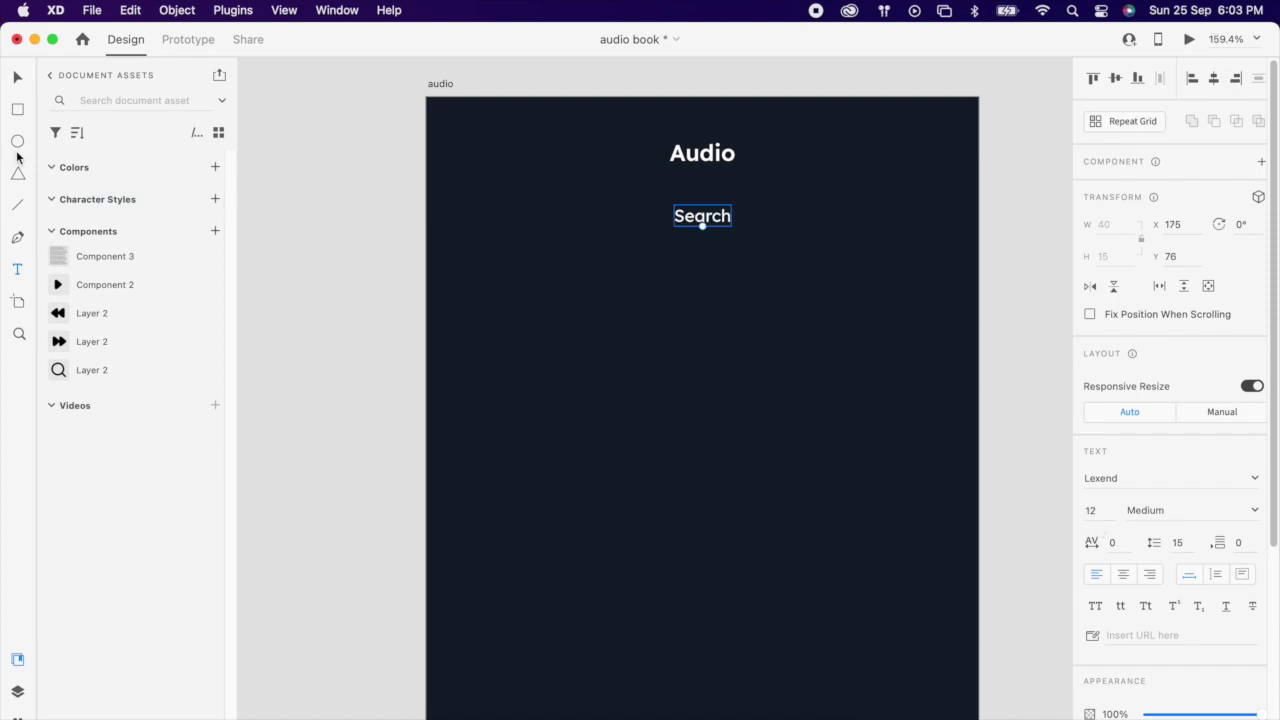
Step: Draw a rectangle about 262 wide over the Search text, set its height to 45 and fully round its corners
{"action": "left_click_drag", "start_coordinate": [509, 197], "coordinate": [881, 256]}
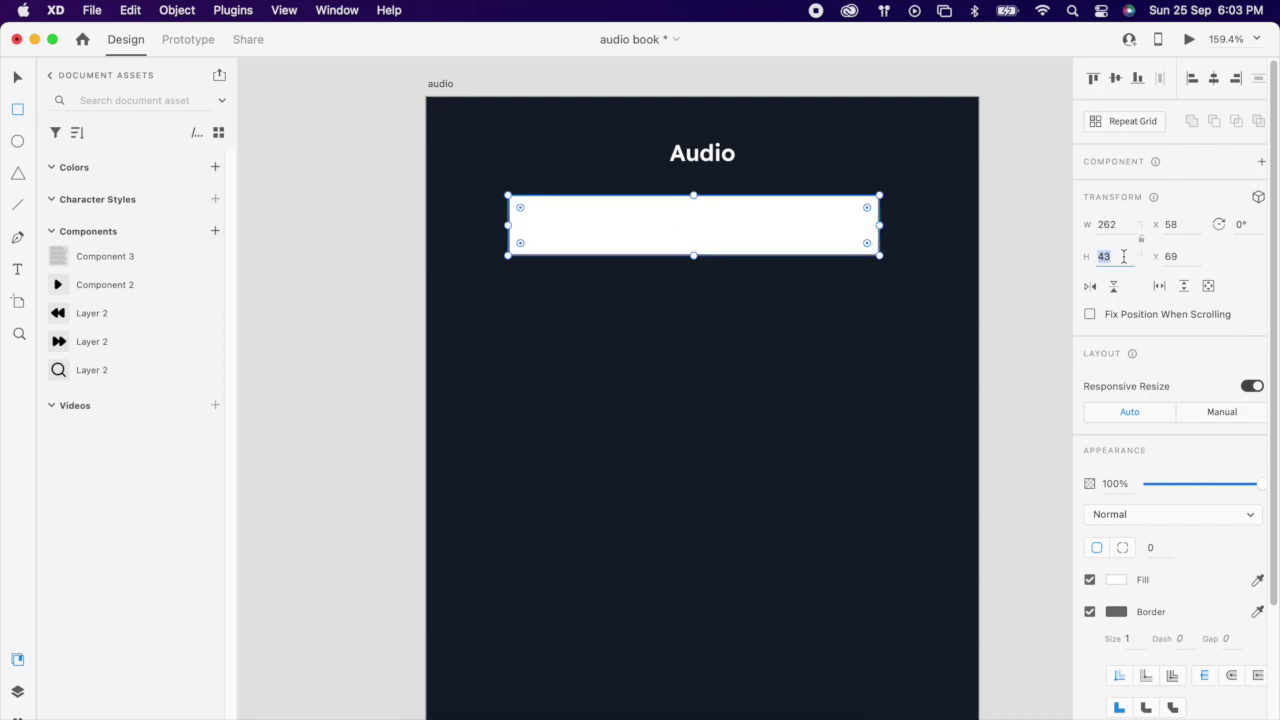
{"action": "type", "text": "45"}
{"action": "key", "text": "Return"}
{"action": "left_click", "coordinate": [871, 210]}
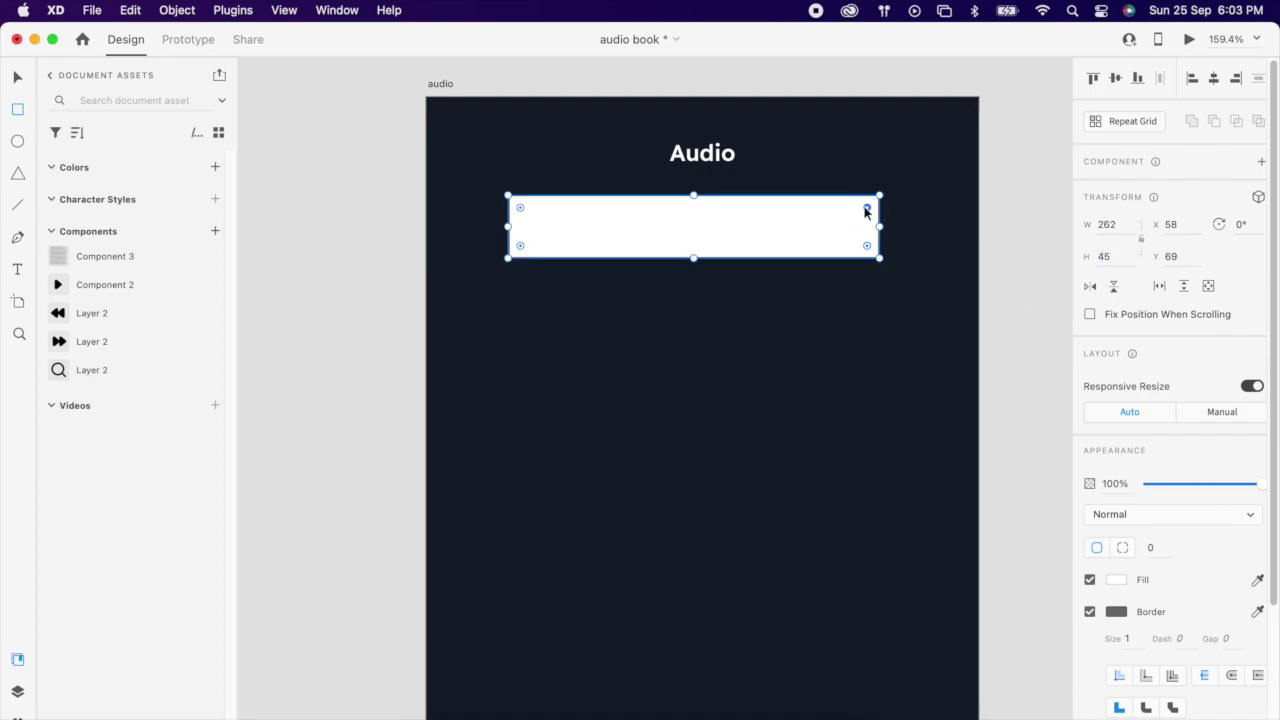
{"action": "left_click_drag", "start_coordinate": [868, 210], "coordinate": [743, 226]}
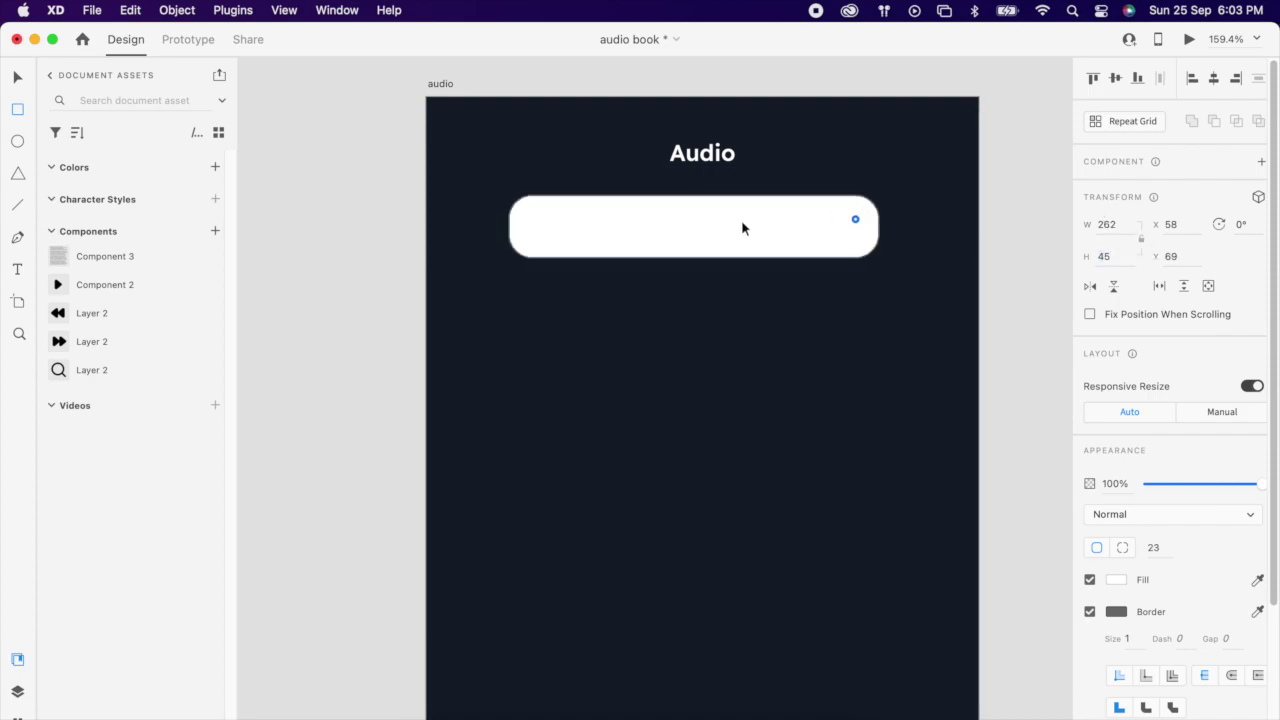
Step: Give the rounded rectangle a borderless fill slightly darker than the artboard's navy and send it behind the Search text
{"action": "left_click", "coordinate": [1090, 611]}
{"action": "left_click", "coordinate": [1257, 580]}
{"action": "left_click", "coordinate": [822, 424]}
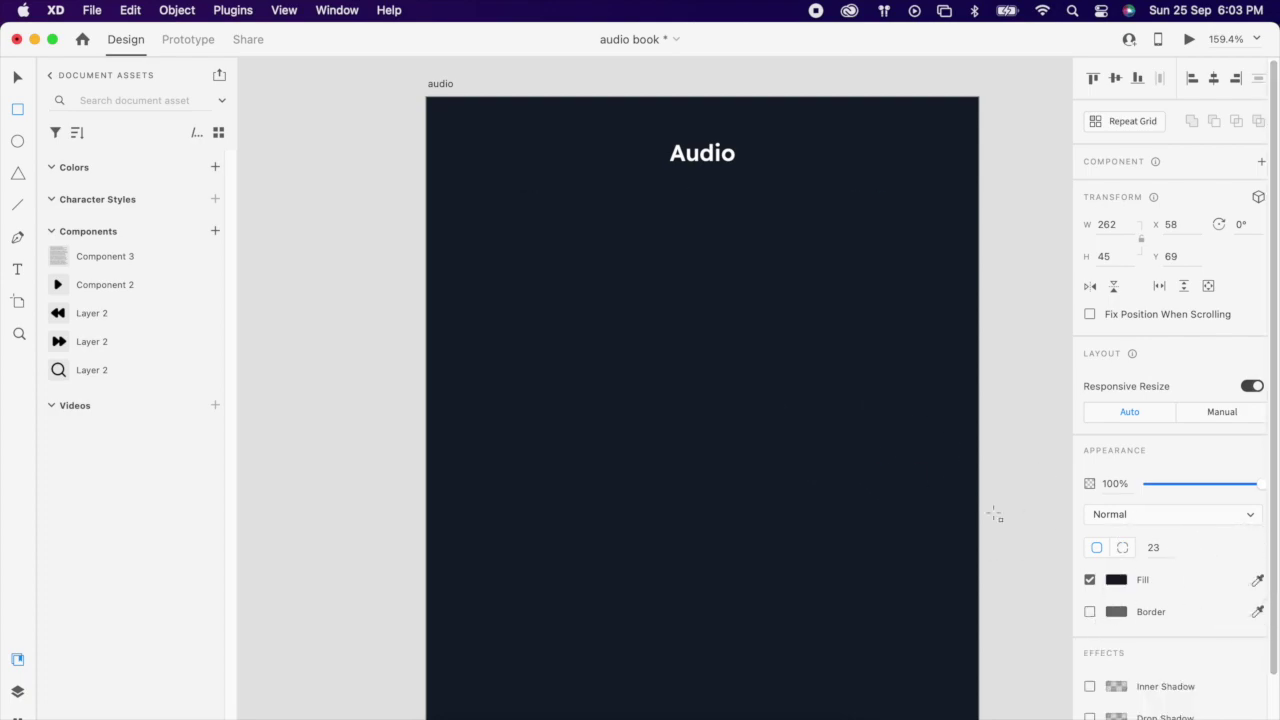
{"action": "left_click", "coordinate": [1114, 580]}
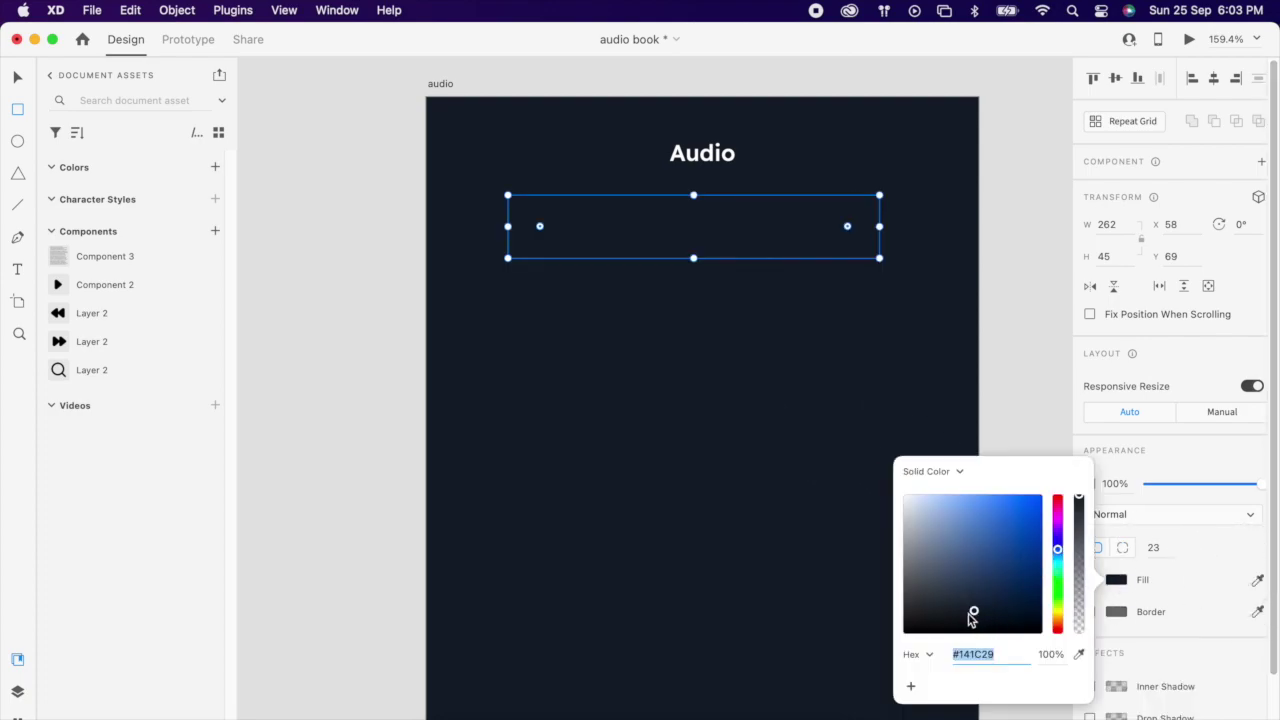
{"action": "left_click_drag", "start_coordinate": [974, 611], "coordinate": [980, 615]}
{"action": "left_click", "coordinate": [657, 205]}
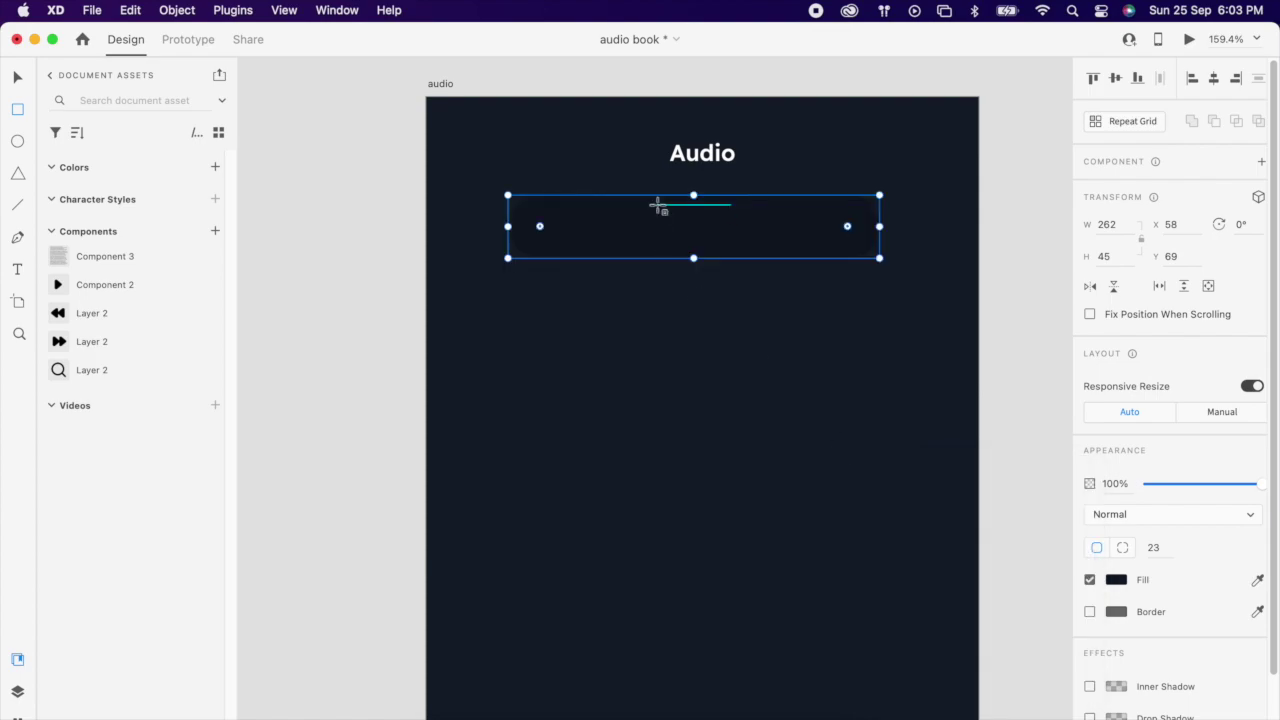
{"action": "key", "text": "super+shift+bracketleft"}
Step: Centre the Search text vertically in the bar and place a white magnifier icon just before it
{"action": "left_click", "coordinate": [719, 229]}
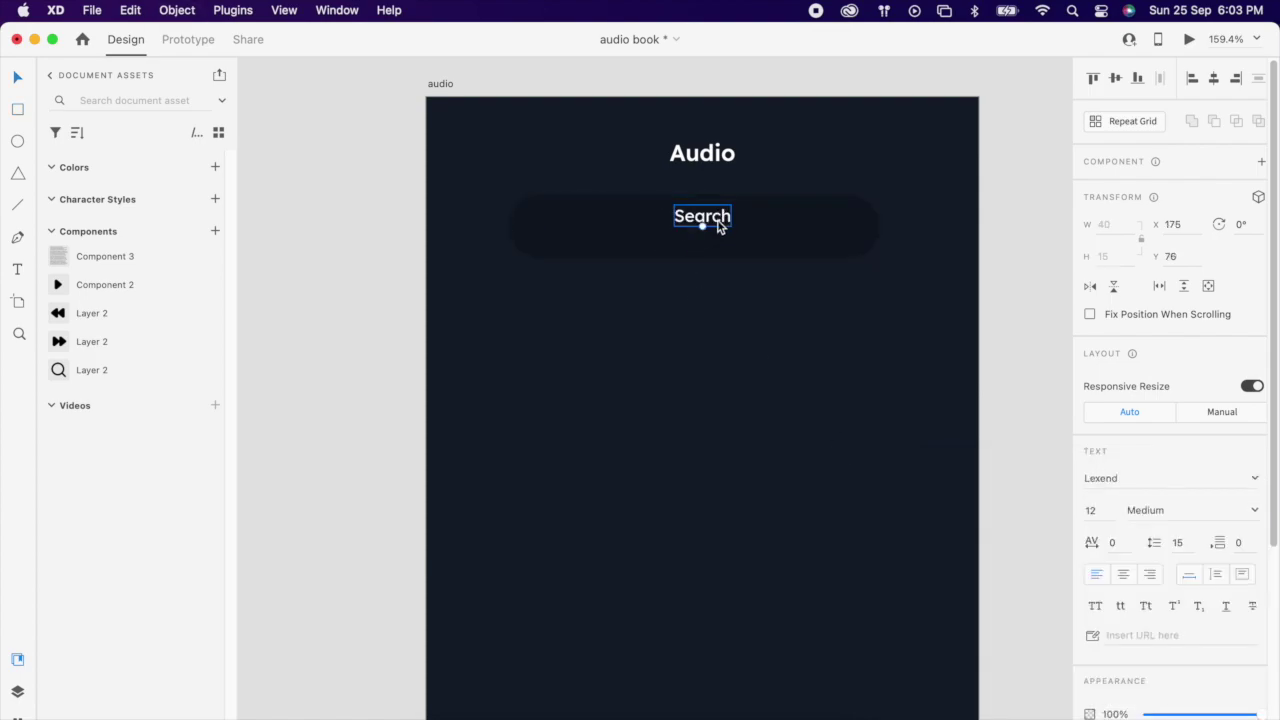
{"action": "left_click_drag", "start_coordinate": [75, 372], "coordinate": [590, 334]}
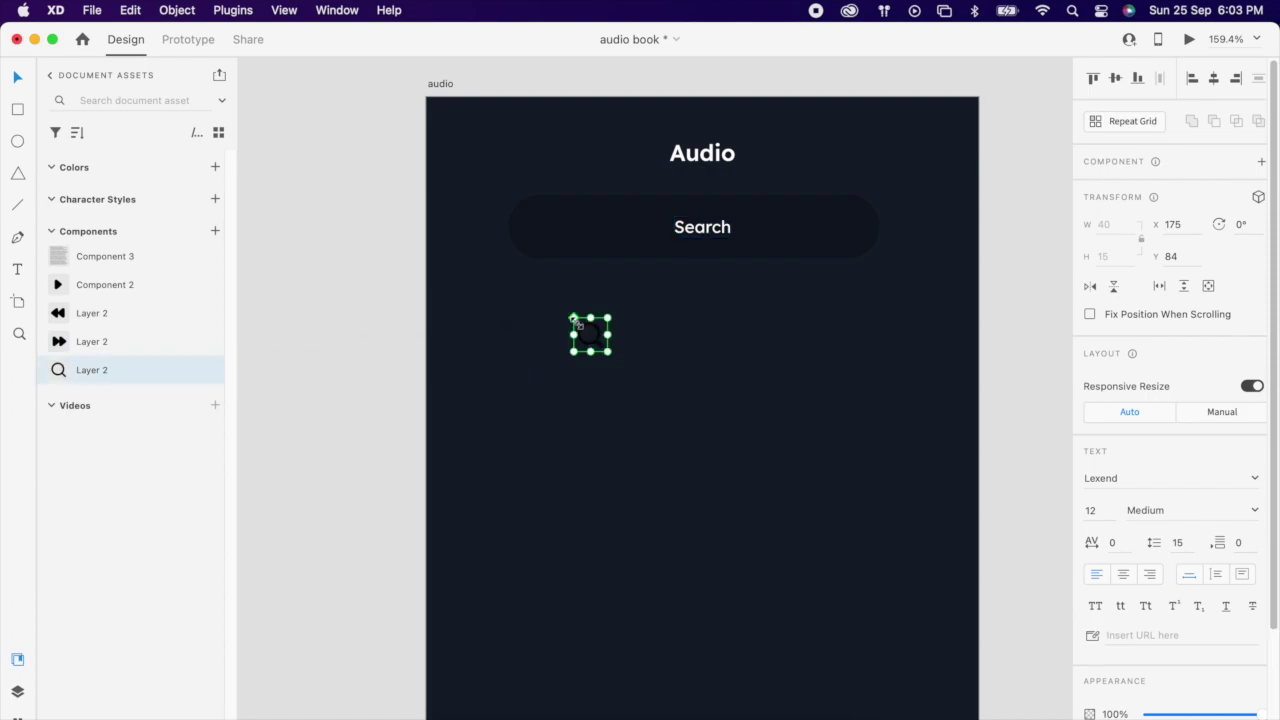
{"action": "left_click", "coordinate": [1116, 585]}
{"action": "left_click_drag", "start_coordinate": [1014, 566], "coordinate": [672, 229]}
{"action": "left_click", "coordinate": [588, 349]}
{"action": "key", "text": "super+shift+g"}
{"action": "left_click", "coordinate": [643, 231], "text": "shift"}
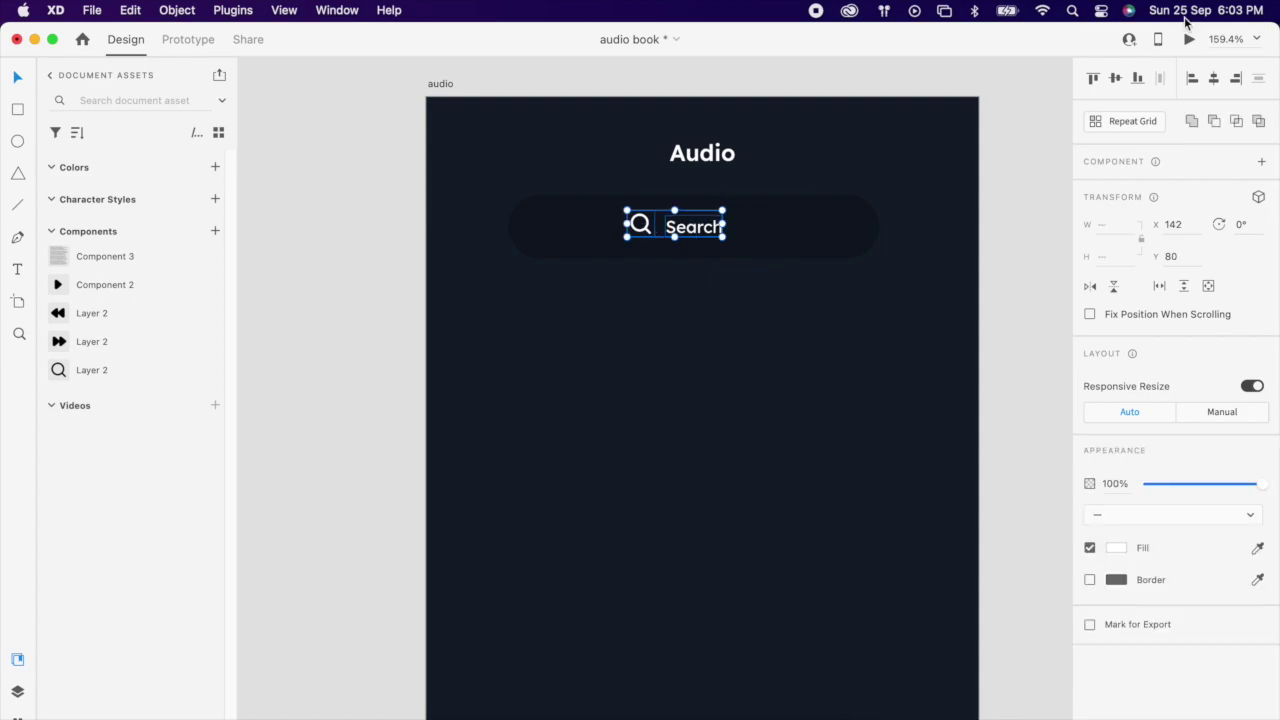
Step: Group the magnifier icon with the Search text and centre the group horizontally on the artboard
{"action": "right_click", "coordinate": [698, 222]}
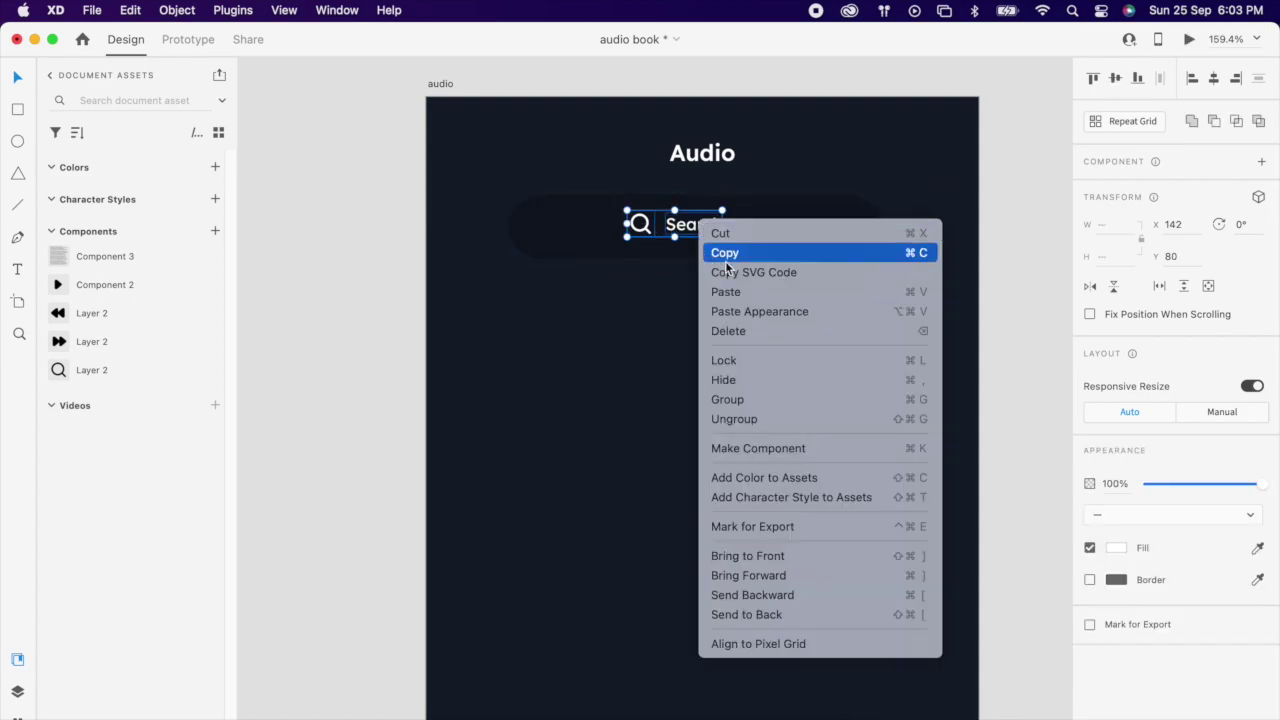
{"action": "left_click", "coordinate": [777, 400]}
{"action": "left_click_drag", "start_coordinate": [614, 328], "coordinate": [746, 227]}
{"action": "left_click", "coordinate": [1214, 79]}
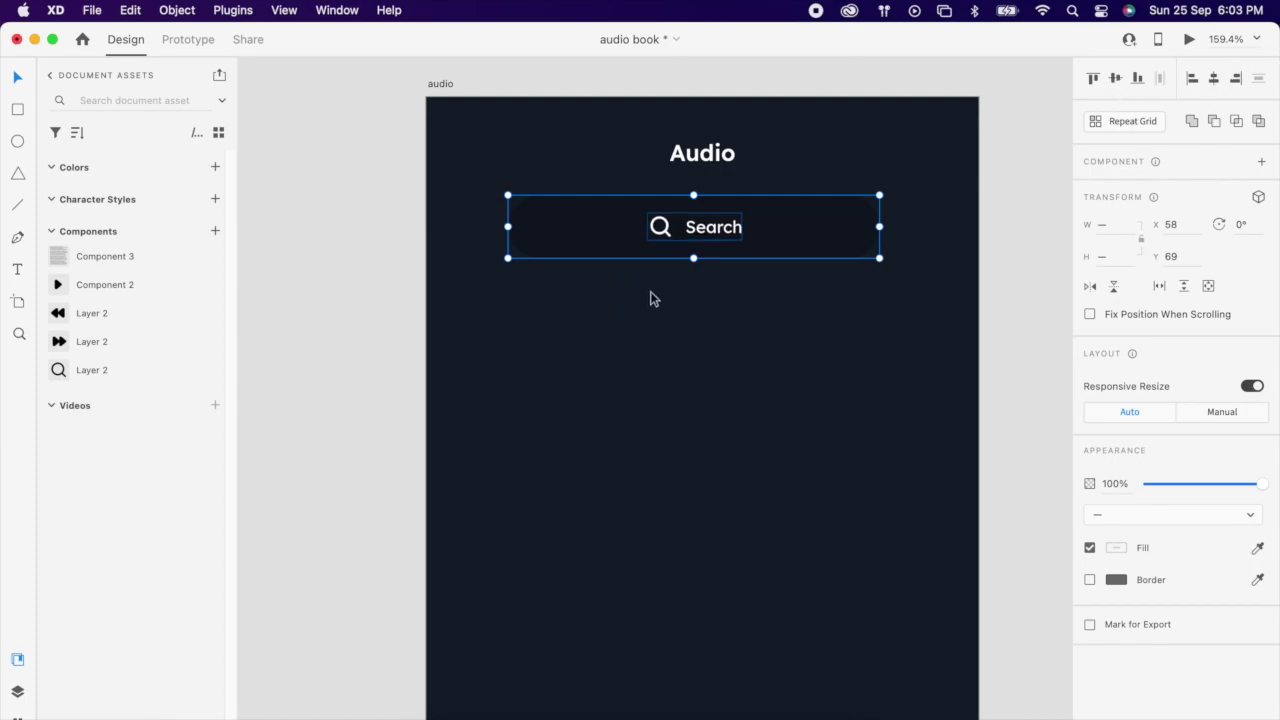
Step: Group the search bar with its contents and set the inner icon-and-text group's opacity to 40%
{"action": "right_click", "coordinate": [693, 233]}
{"action": "left_click", "coordinate": [746, 411]}
{"action": "left_click", "coordinate": [549, 420]}
{"action": "double_click", "coordinate": [720, 234]}
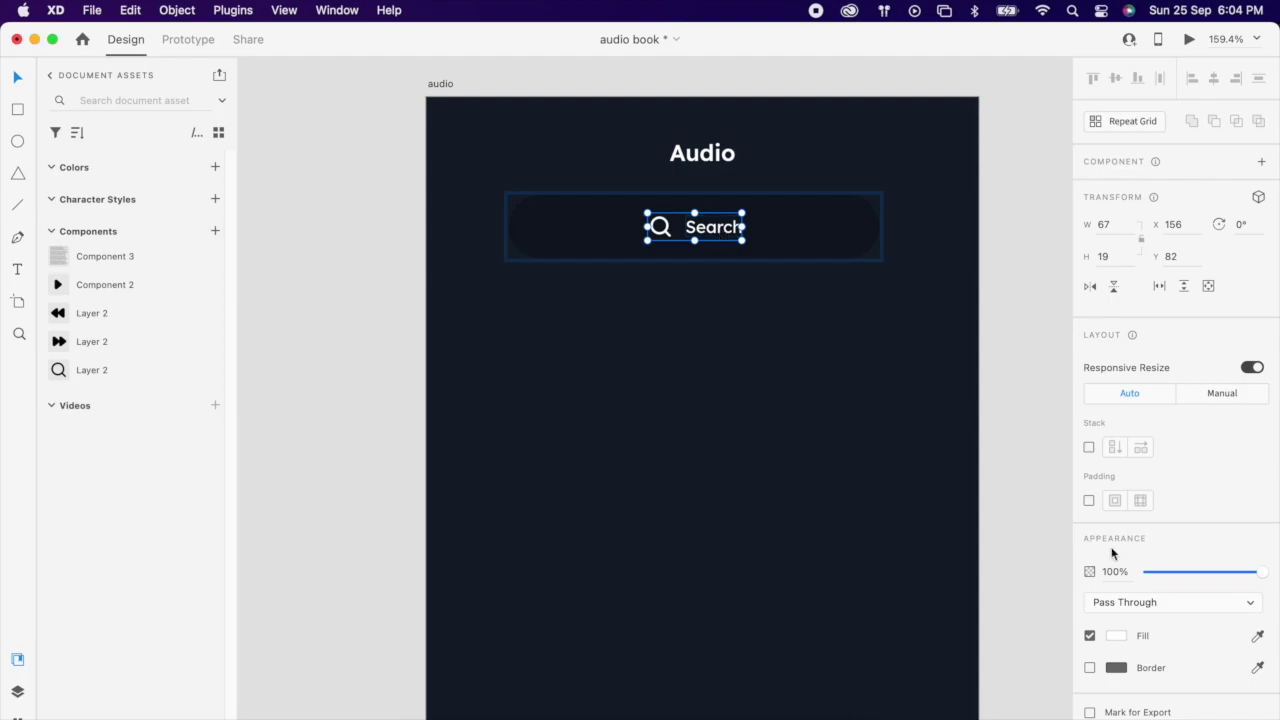
{"action": "type", "text": "40"}
{"action": "key", "text": "Return"}
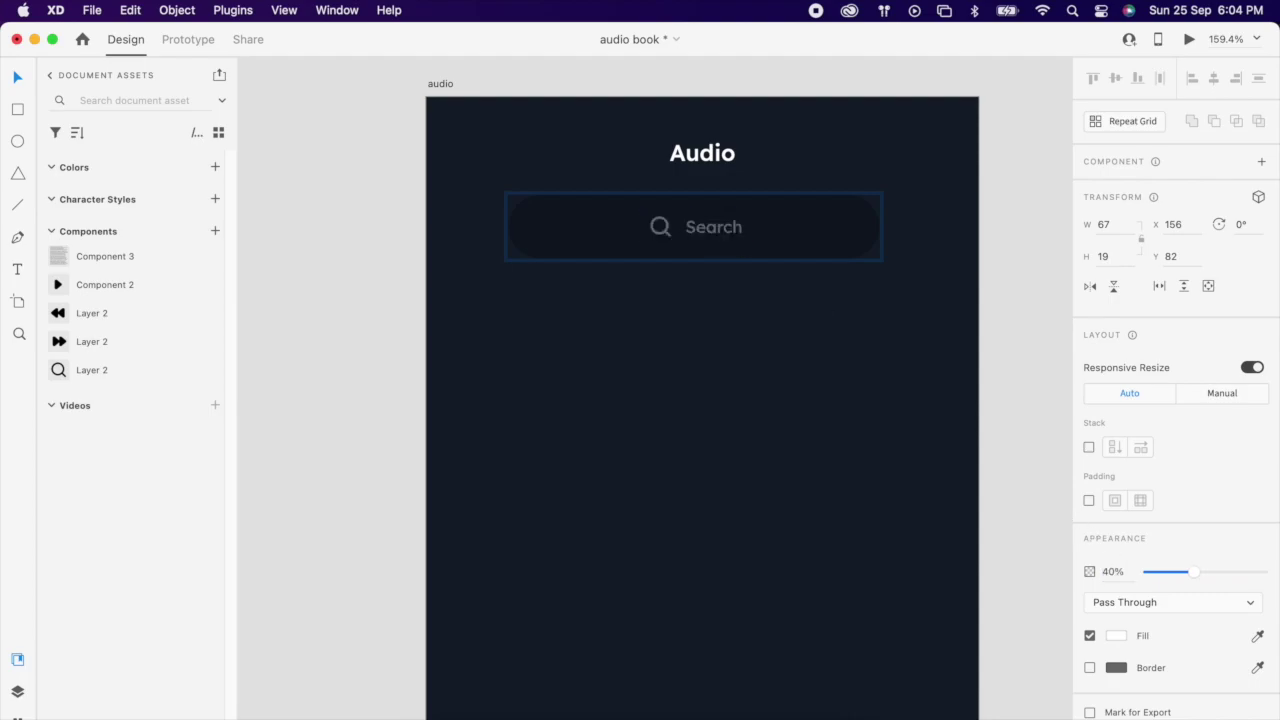
Step: Move the search bar farther below the Audio title and position the title at Y 30
{"action": "left_click", "coordinate": [744, 229]}
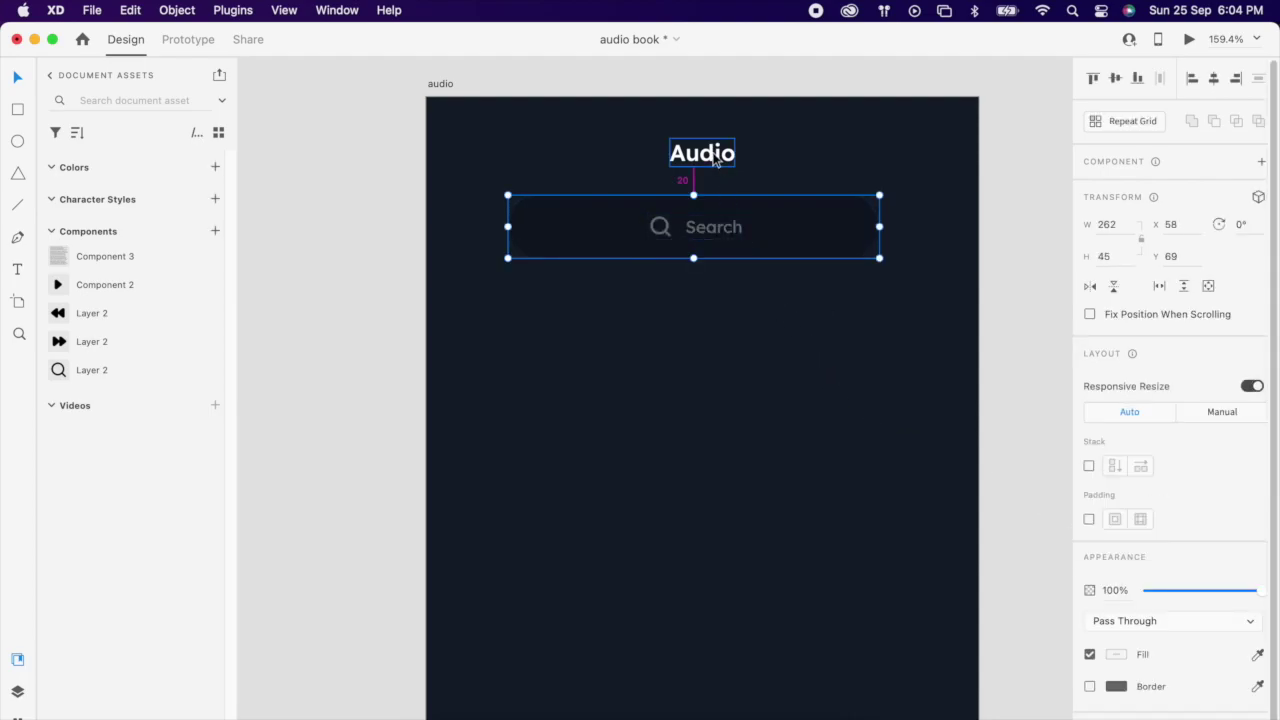
{"action": "left_click", "coordinate": [713, 158], "text": "shift"}
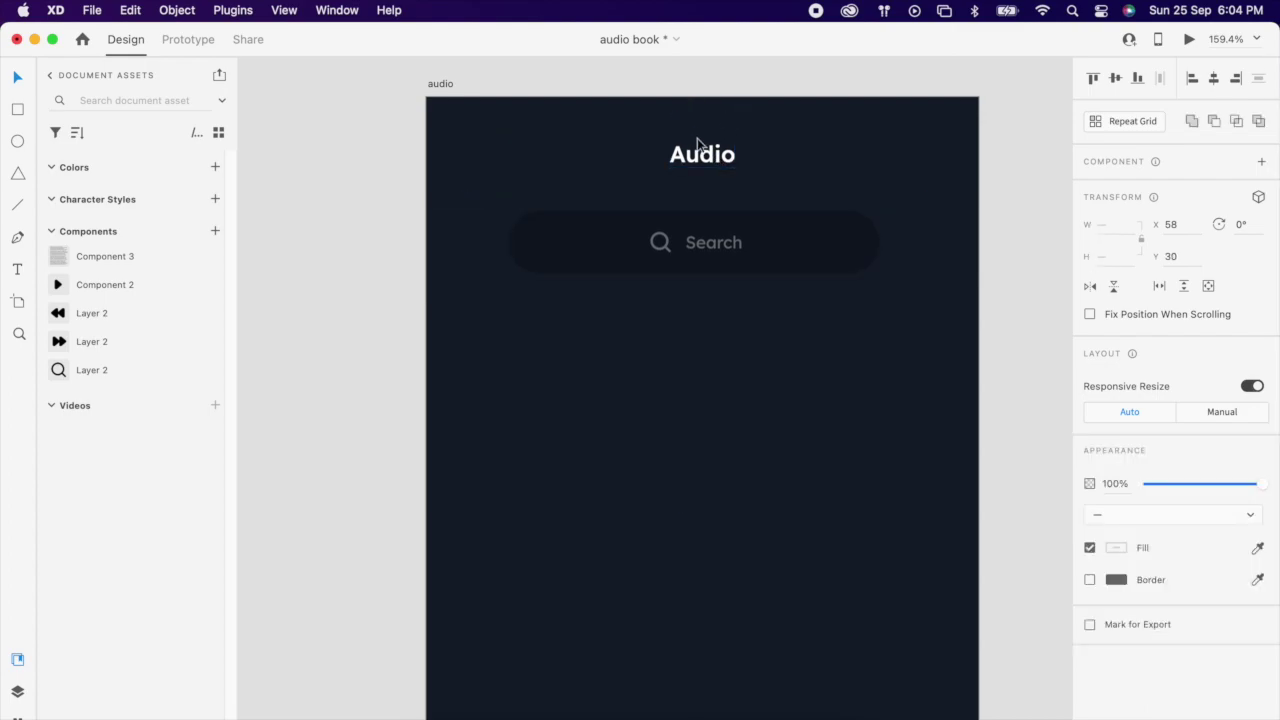
{"action": "left_click", "coordinate": [780, 323]}
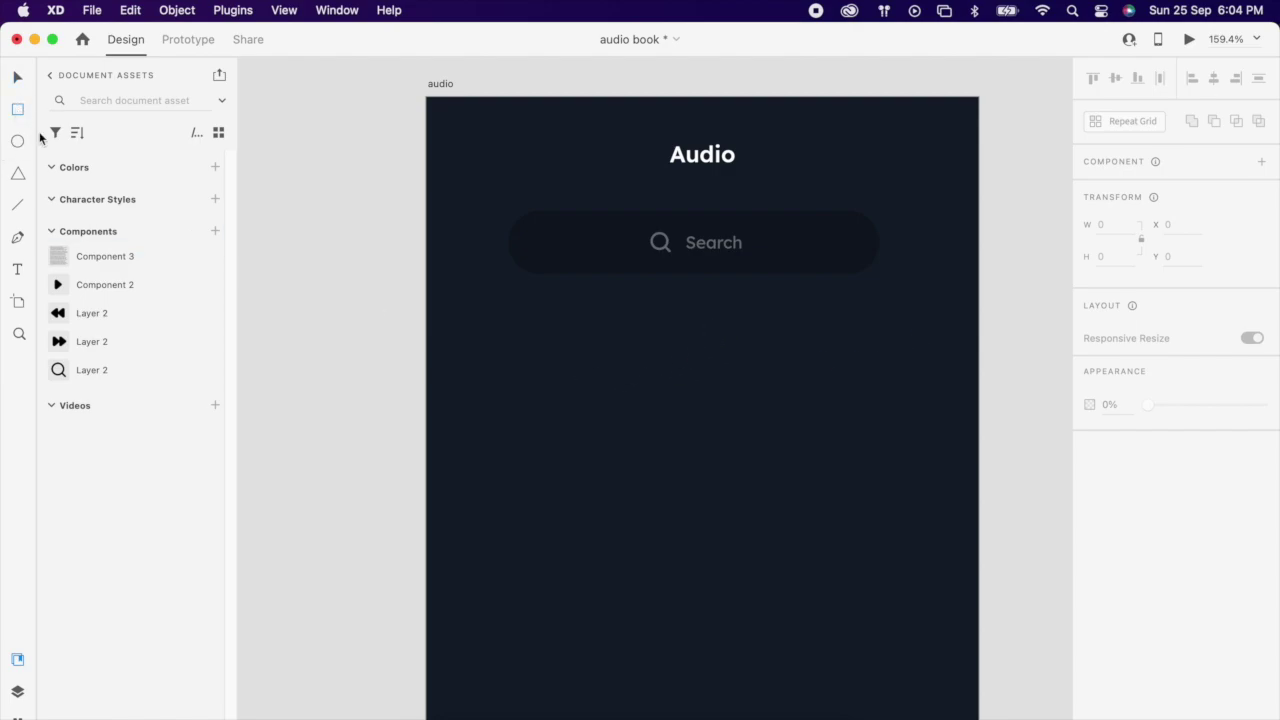
Step: Draw a horizontally centred rectangle about 322 wide and 198 high below the search bar
{"action": "mouse_move", "coordinate": [469, 325]}
{"action": "left_mouse_down"}
{"action": "mouse_move", "coordinate": [780, 562]}
{"action": "mouse_move", "coordinate": [922, 612]}
{"action": "mouse_move", "coordinate": [923, 635]}
{"action": "left_mouse_up"}
{"action": "left_click", "coordinate": [1214, 80]}
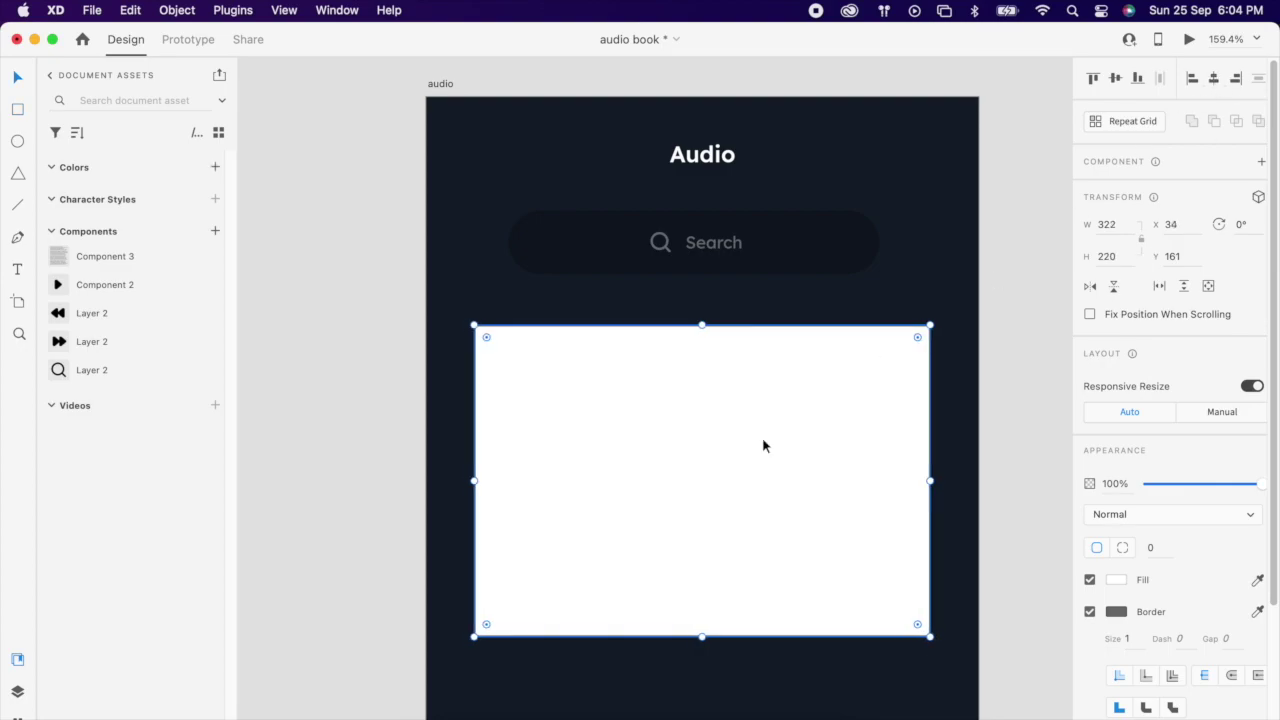
{"action": "scroll", "coordinate": [600, 540], "scroll_direction": "down", "scroll_amount": 4}
{"action": "scroll", "coordinate": [590, 485], "scroll_direction": "down", "scroll_amount": 3}
{"action": "scroll", "coordinate": [611, 463], "scroll_direction": "up", "scroll_amount": 4}
{"action": "left_click", "coordinate": [660, 510]}
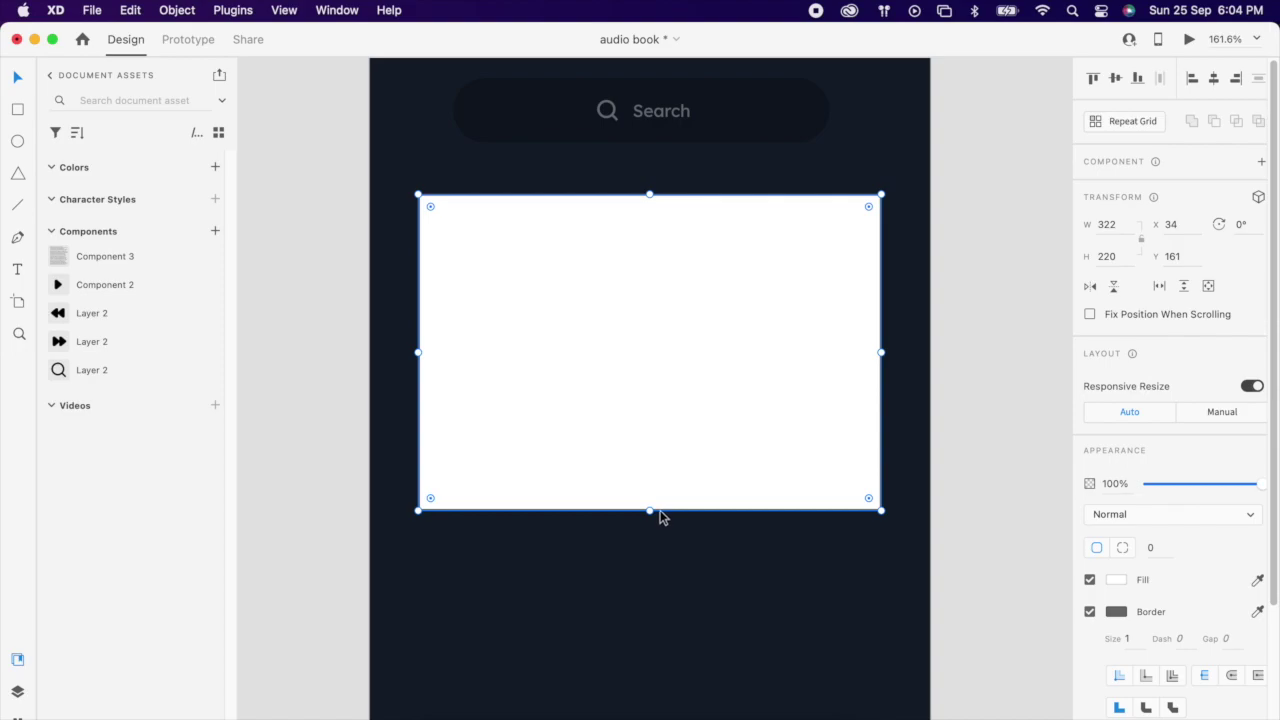
{"action": "left_click_drag", "start_coordinate": [651, 509], "coordinate": [651, 478]}
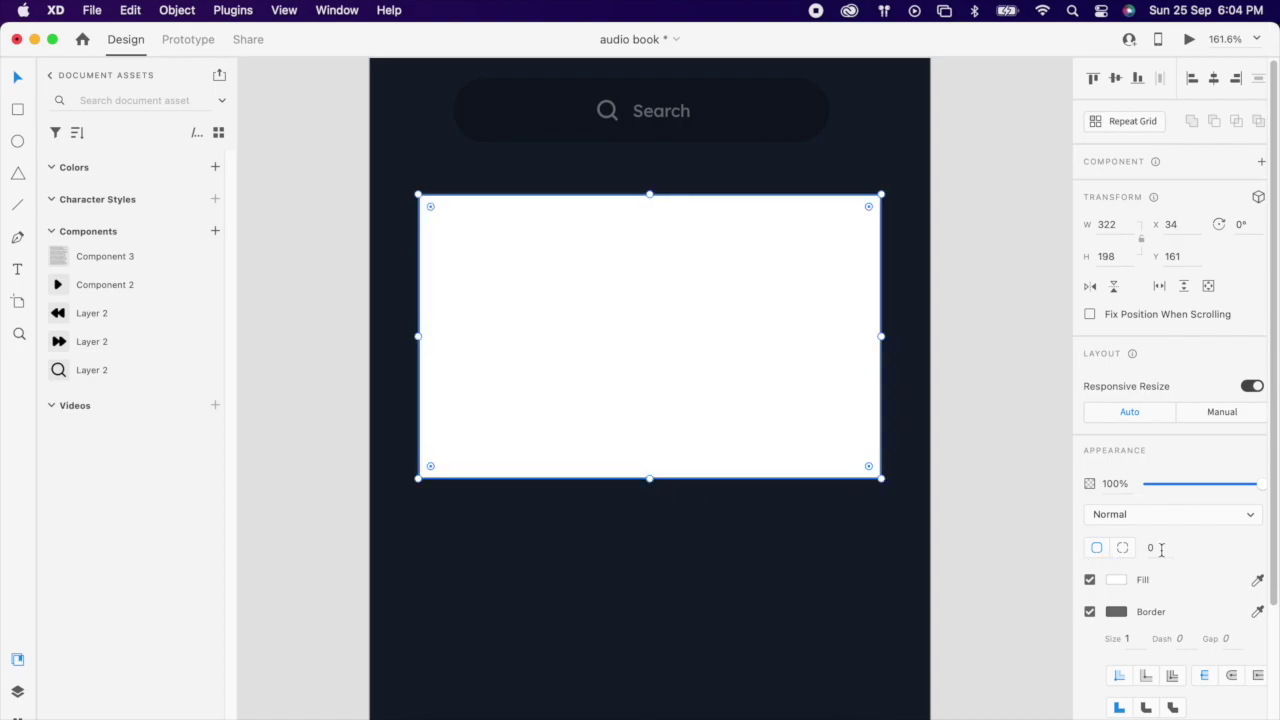
Step: Set the card rectangle's corner radius to 5 and remove its border
{"action": "type", "text": "5"}
{"action": "key", "text": "Return"}
{"action": "left_click", "coordinate": [1089, 612]}
Step: Fill the card rectangle with the colour sampled from the search bar
{"action": "left_click", "coordinate": [1120, 581]}
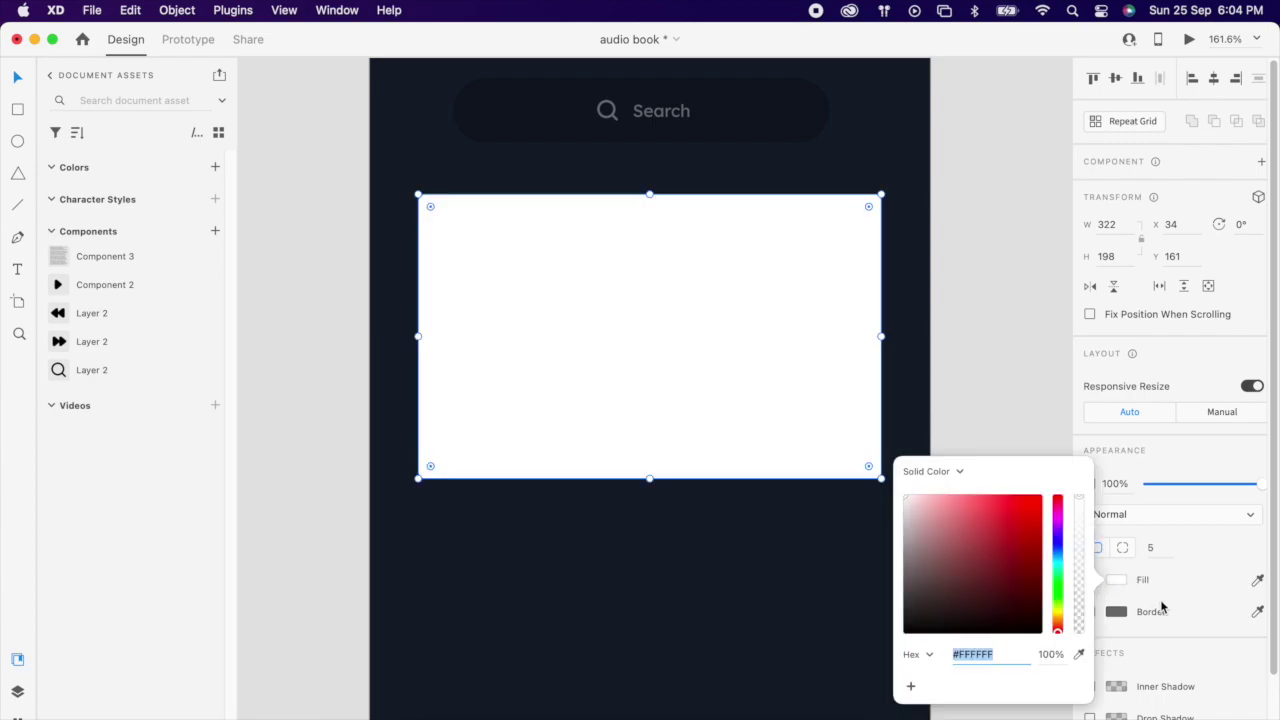
{"action": "left_click_drag", "start_coordinate": [1010, 625], "coordinate": [973, 638]}
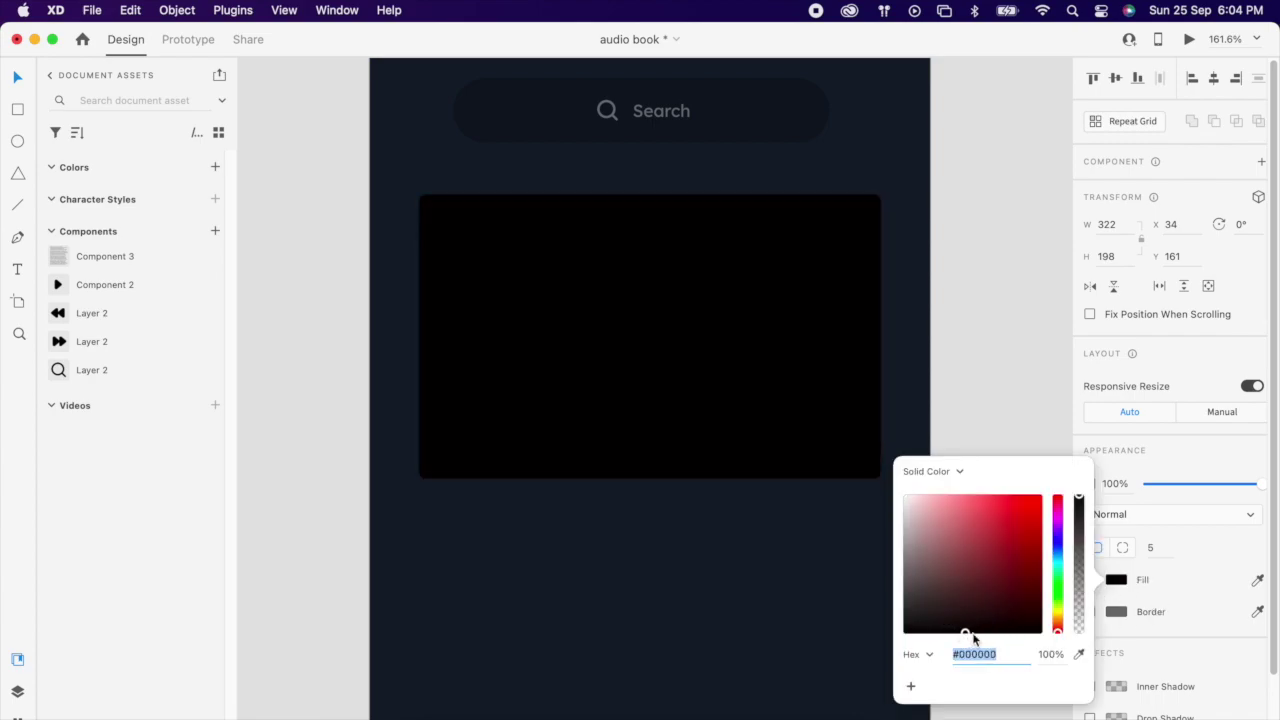
{"action": "left_click", "coordinate": [1258, 582]}
{"action": "left_click", "coordinate": [745, 110]}
{"action": "left_click", "coordinate": [957, 317]}
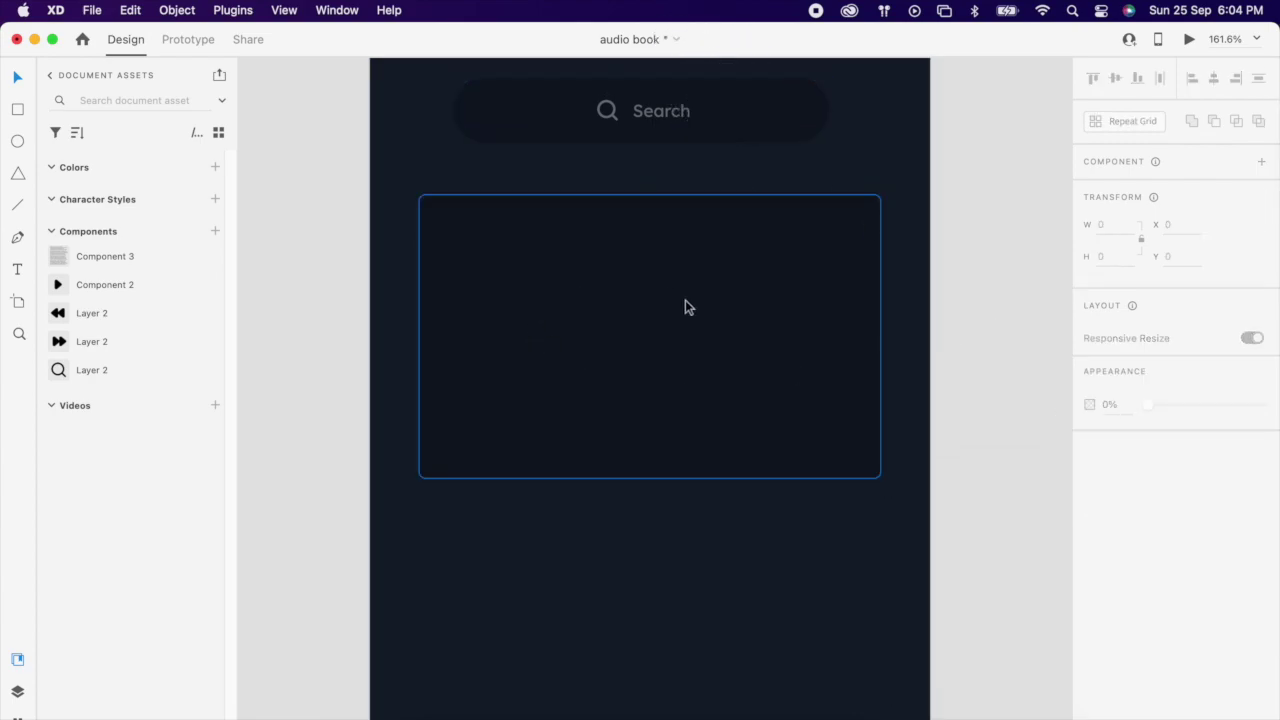
Step: Add the text "35 Min" in title case in the lower-left area of the card
{"action": "scroll", "coordinate": [685, 307], "scroll_direction": "up", "scroll_amount": 5}
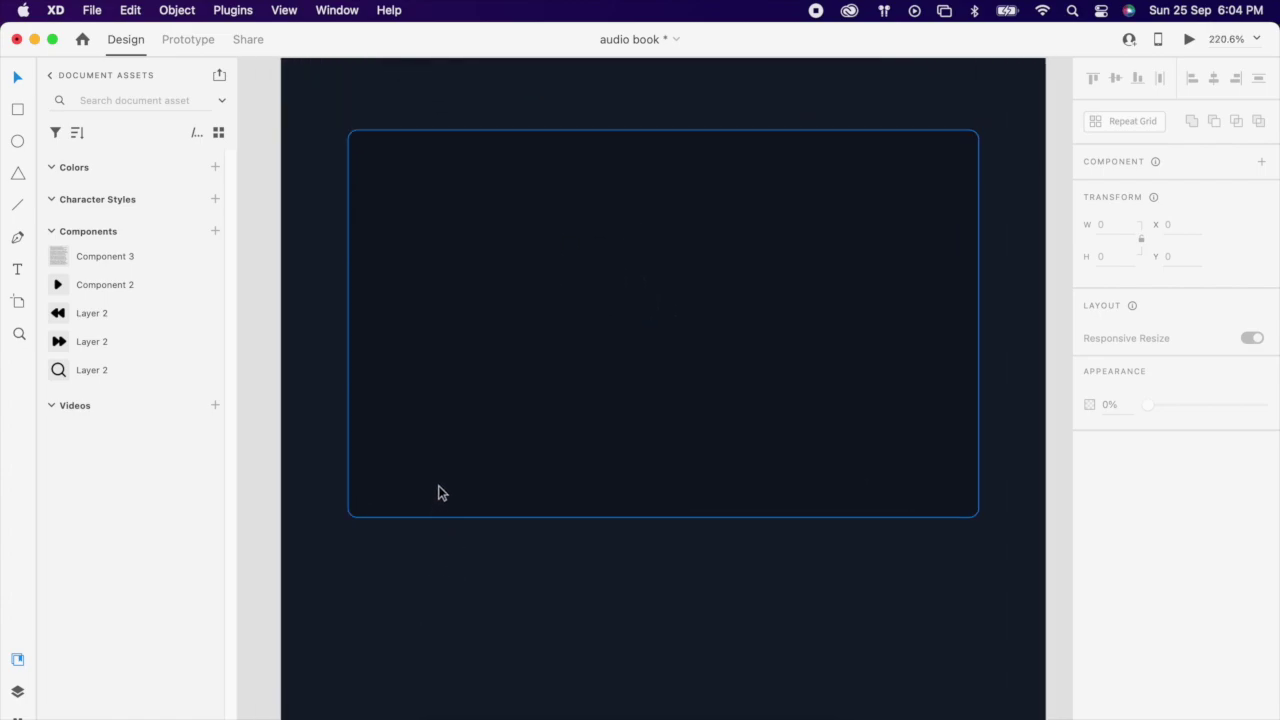
{"action": "key", "text": "t"}
{"action": "left_click", "coordinate": [387, 370]}
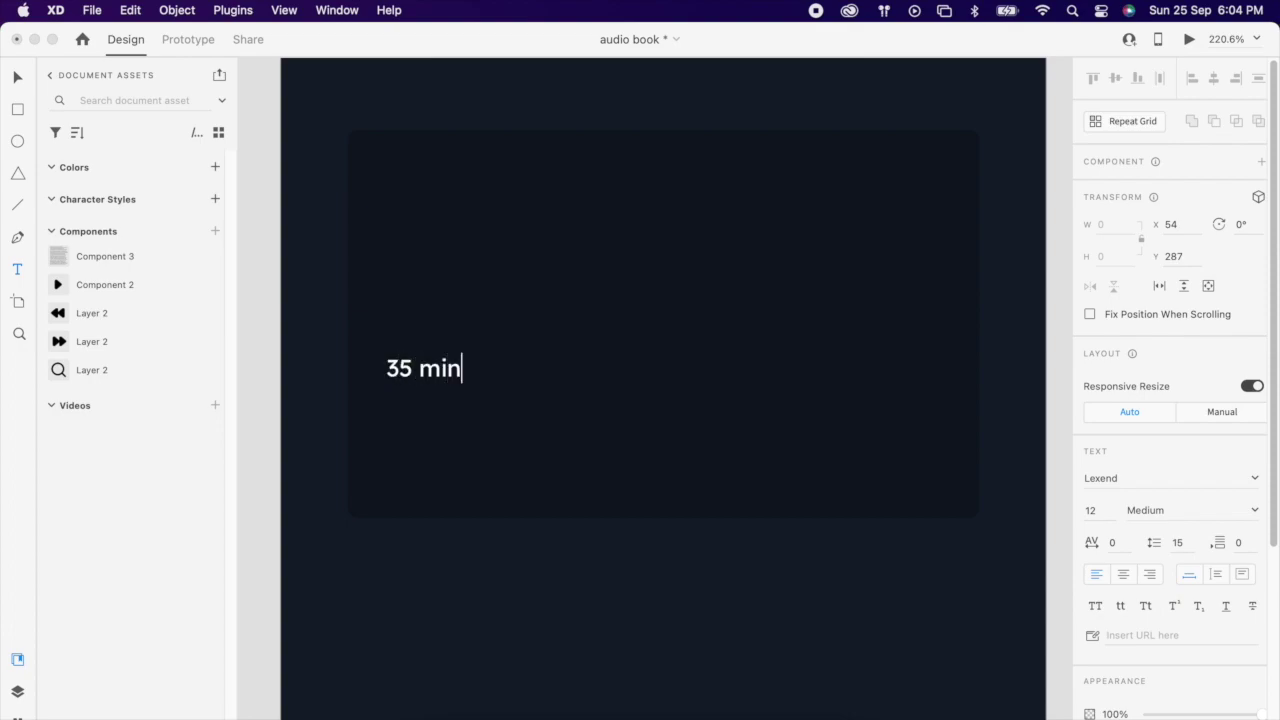
{"action": "key", "text": "Escape"}
{"action": "left_click", "coordinate": [1146, 606]}
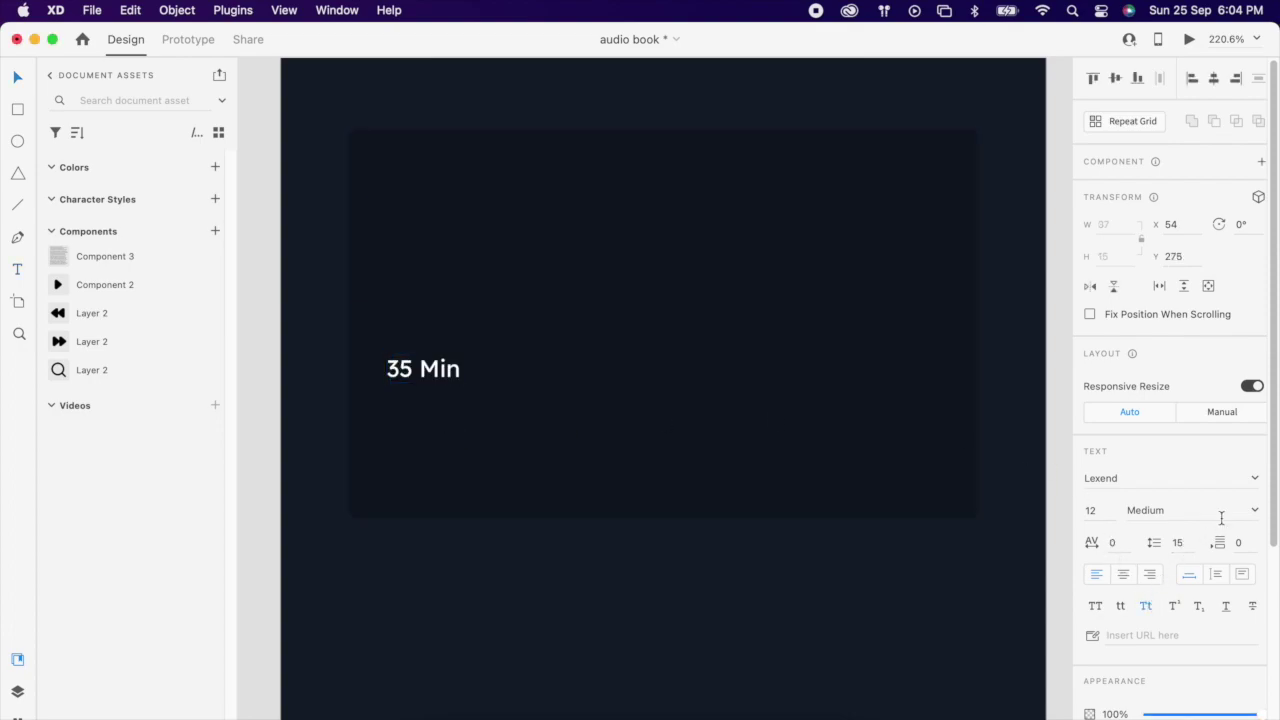
Step: Duplicate the "35 Min" text below itself, change the copy to "Audio Book Name" at size 14 and space it 8 below the original
{"action": "left_click_drag", "start_coordinate": [440, 388], "coordinate": [440, 434]}
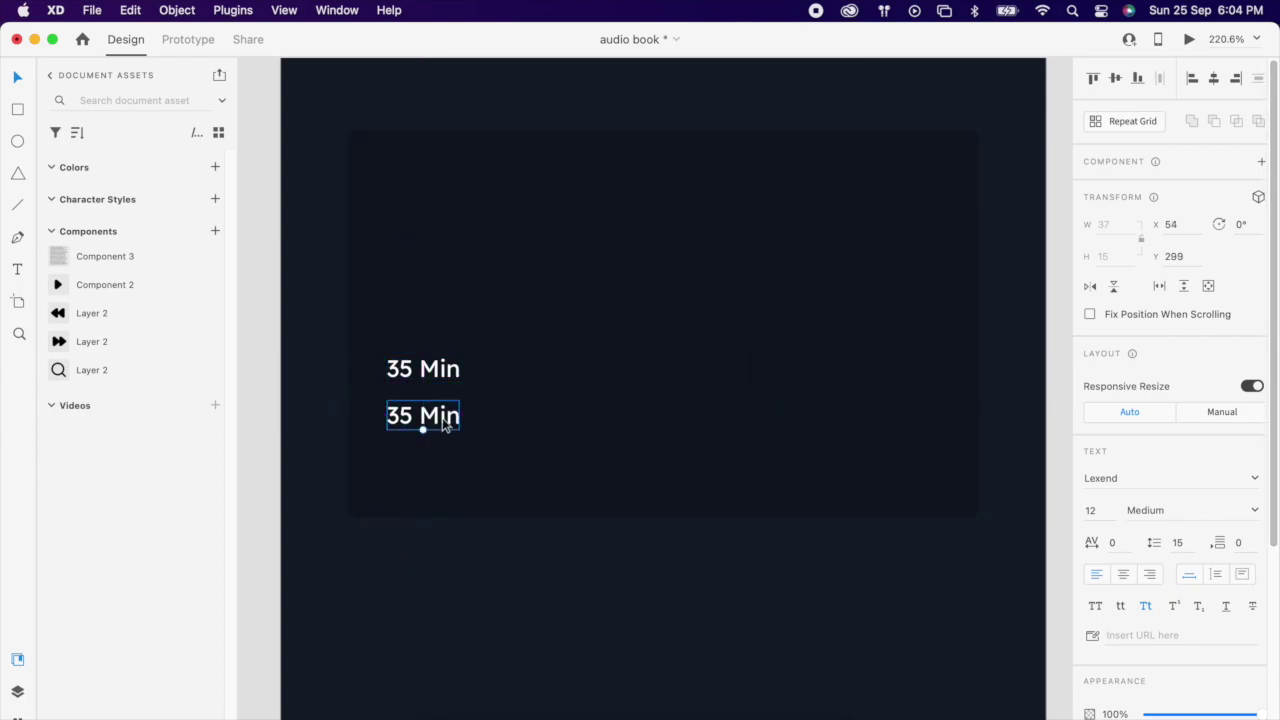
{"action": "double_click", "coordinate": [420, 415]}
{"action": "type", "text": "Audio Book Name"}
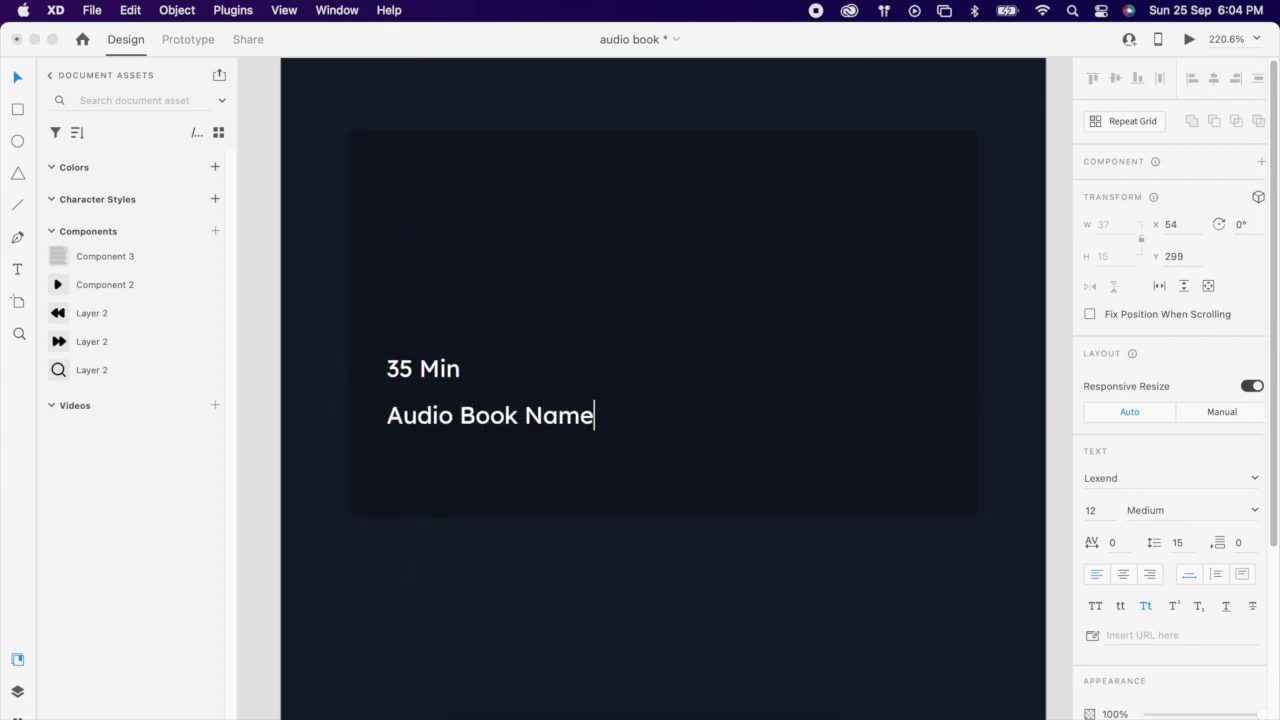
{"action": "key", "text": "Escape"}
{"action": "left_click", "coordinate": [1116, 510]}
{"action": "type", "text": "14"}
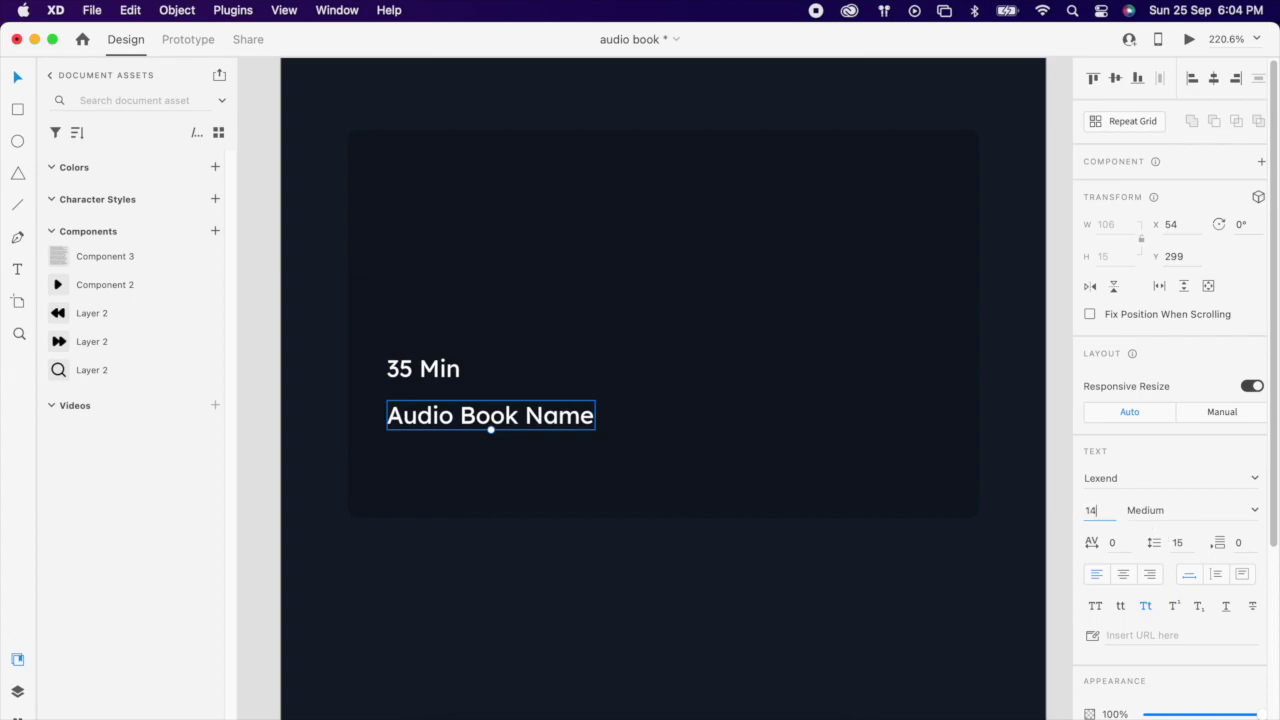
{"action": "key", "text": "Return"}
{"action": "left_click_drag", "start_coordinate": [575, 430], "coordinate": [579, 432]}
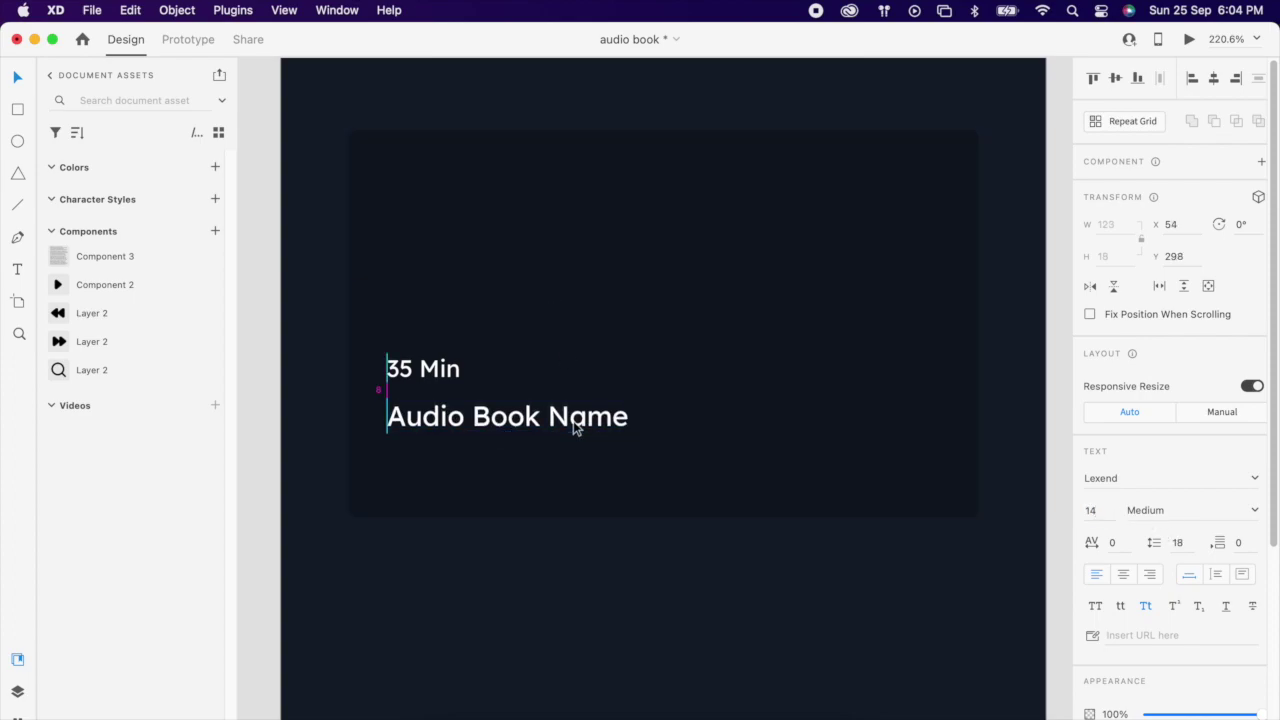
Step: Copy the "35 Min" text below the book name, change it to "Author Name" and set its weight to Regular
{"action": "left_click_drag", "start_coordinate": [443, 380], "coordinate": [448, 462]}
{"action": "double_click", "coordinate": [447, 455]}
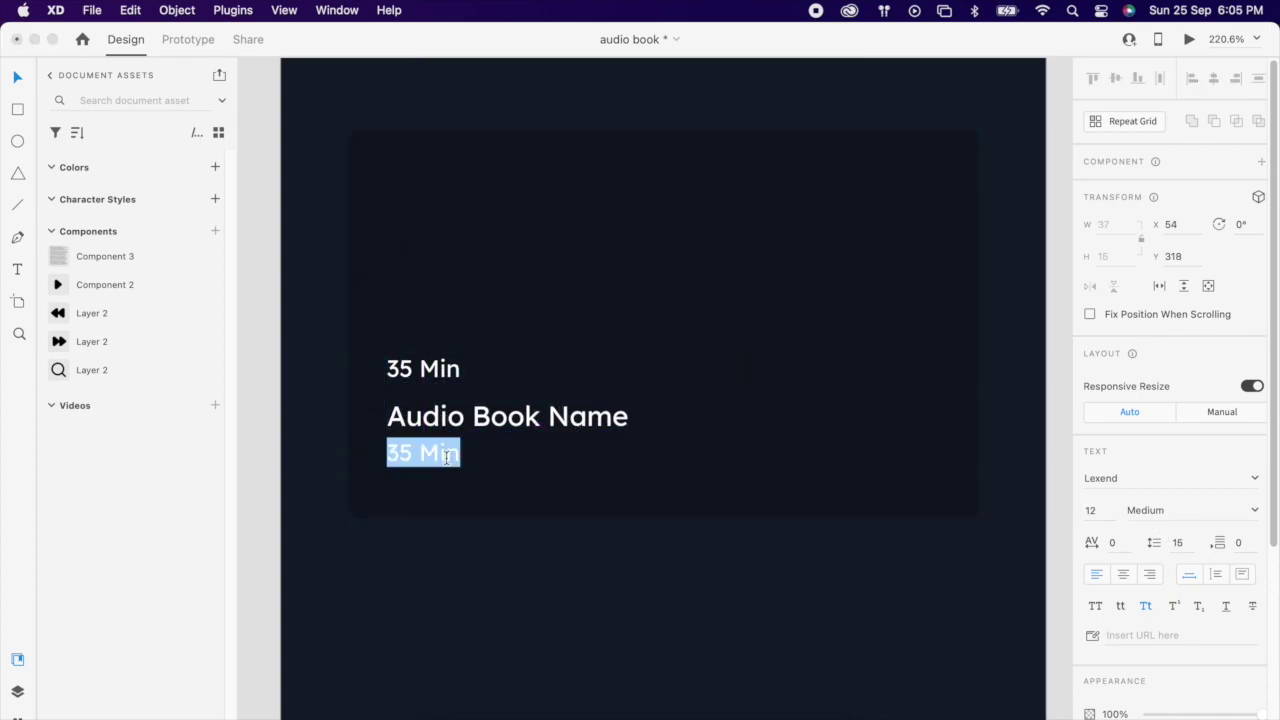
{"action": "type", "text": "Author Name"}
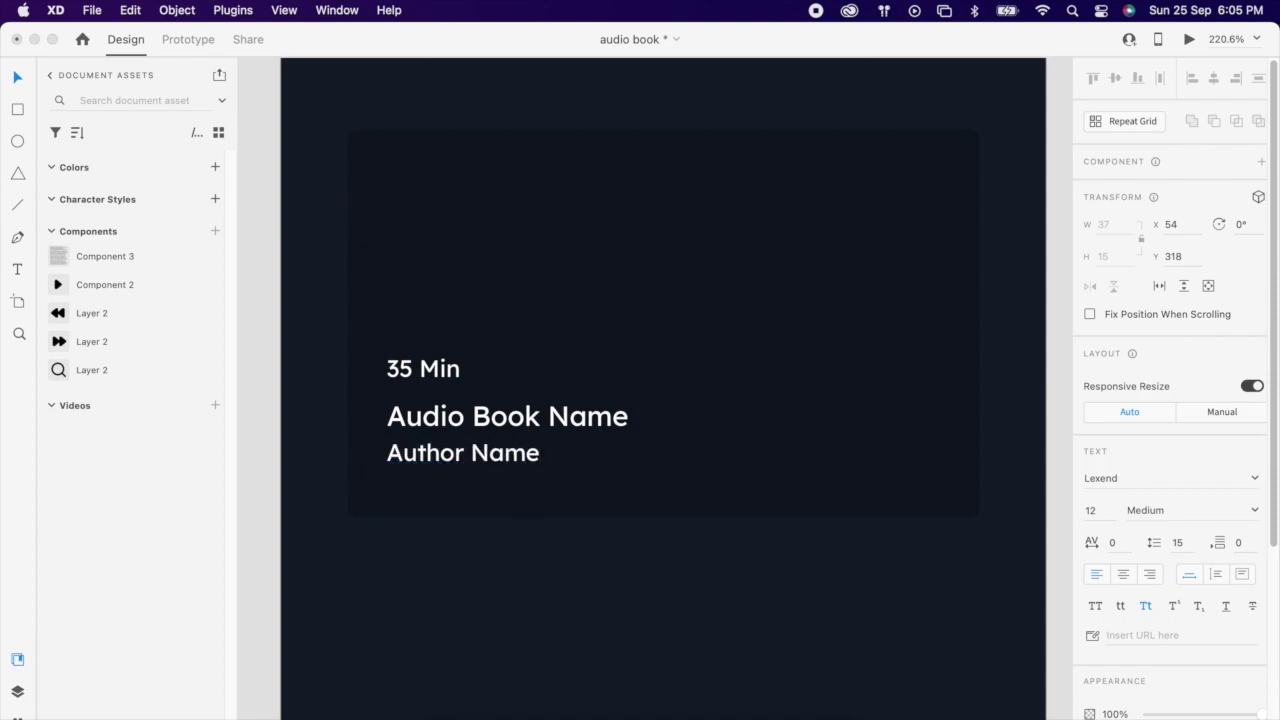
{"action": "key", "text": "Escape"}
{"action": "left_click", "coordinate": [1190, 510]}
{"action": "left_click", "coordinate": [1147, 530]}
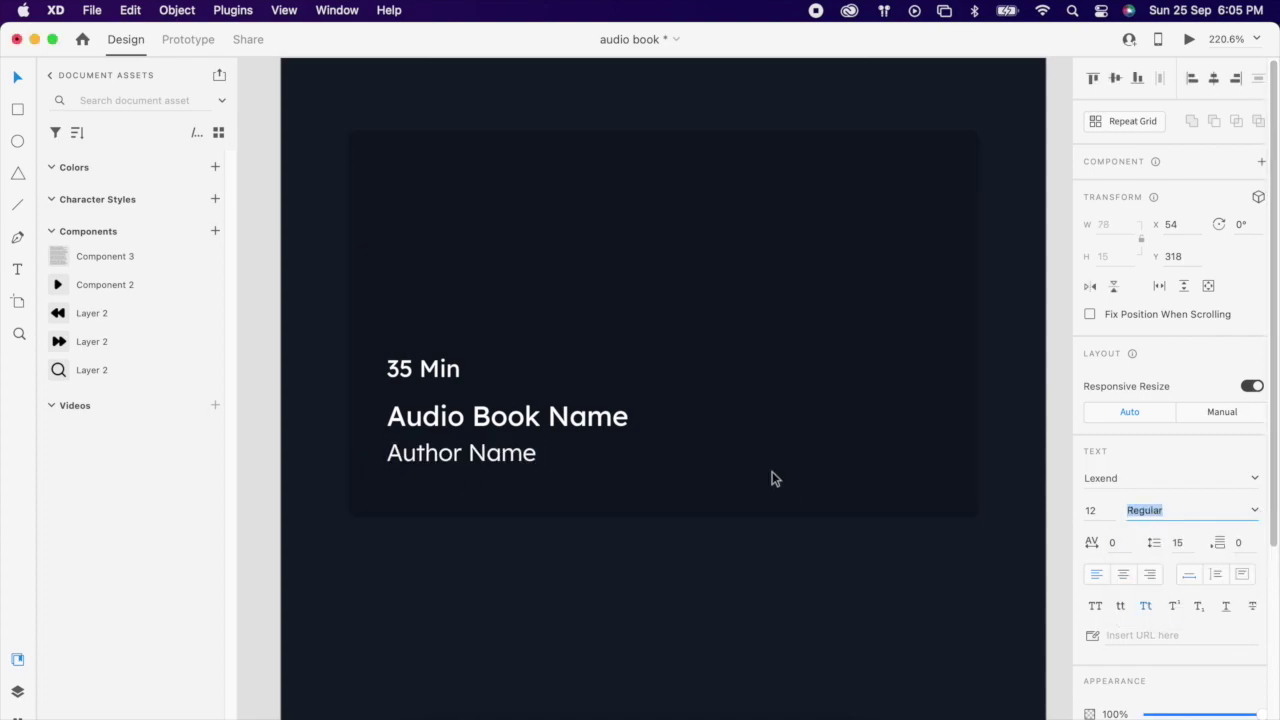
Step: Group the "35 Min", "Audio Book Name" and "Author Name" texts
{"action": "scroll", "coordinate": [519, 456], "scroll_direction": "down", "scroll_amount": 2}
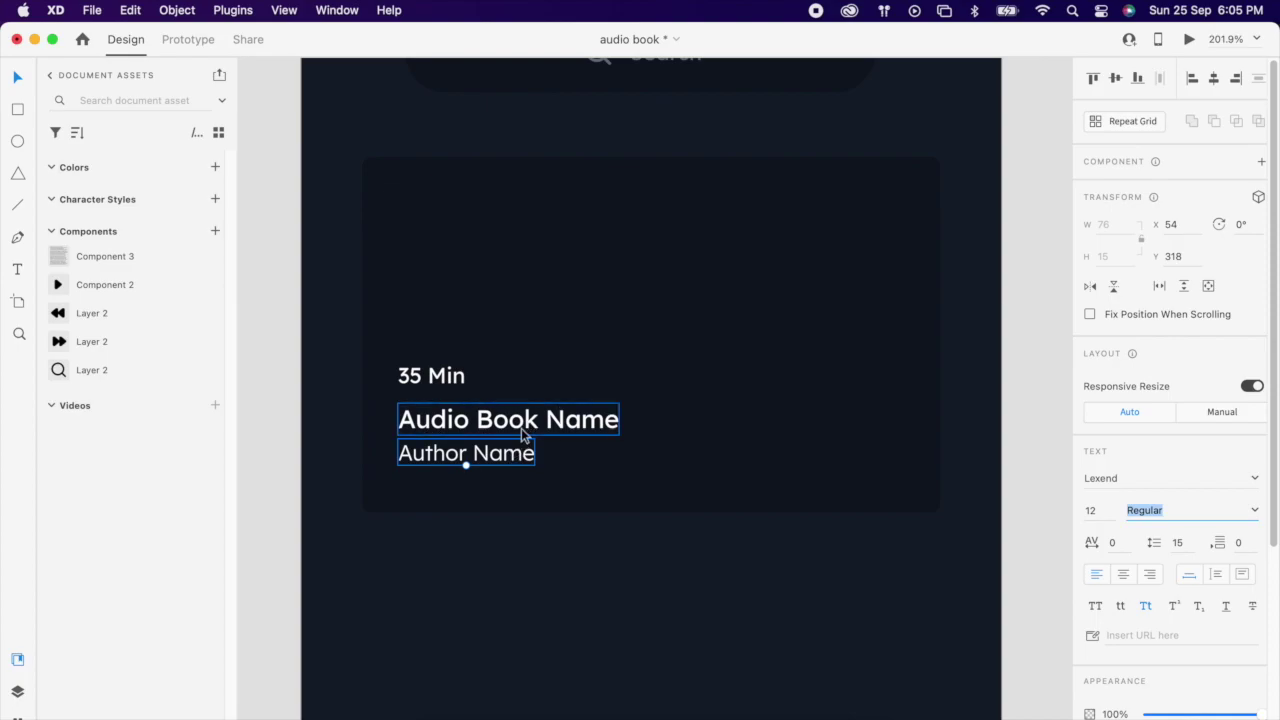
{"action": "left_click", "coordinate": [523, 428], "text": "shift"}
{"action": "left_click", "coordinate": [428, 388], "text": "shift"}
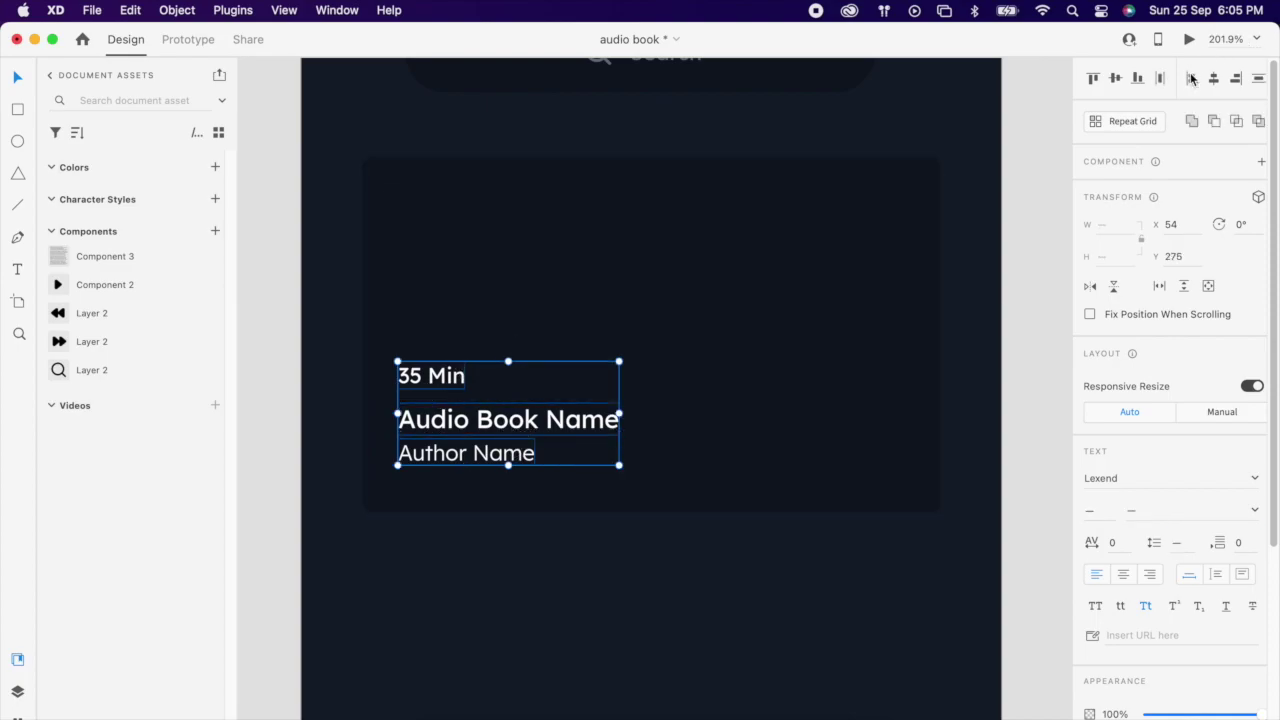
{"action": "right_click", "coordinate": [519, 441]}
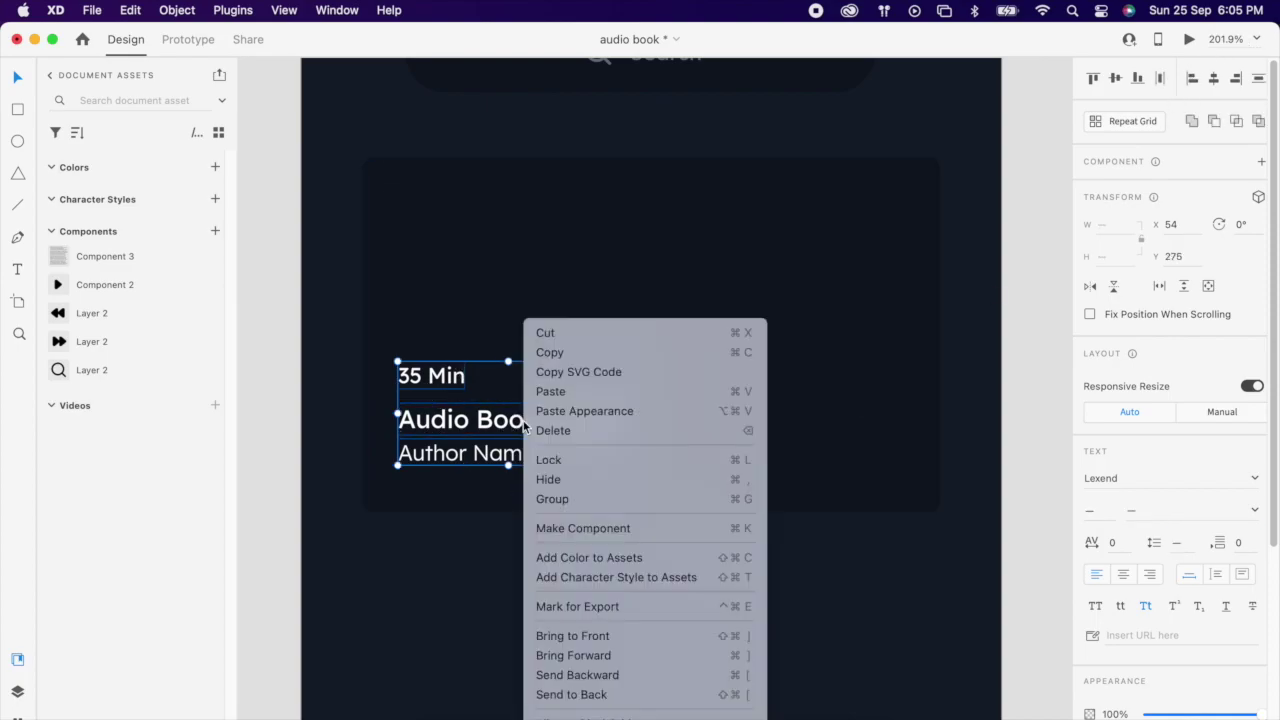
{"action": "left_click", "coordinate": [574, 500]}
{"action": "left_click", "coordinate": [645, 573]}
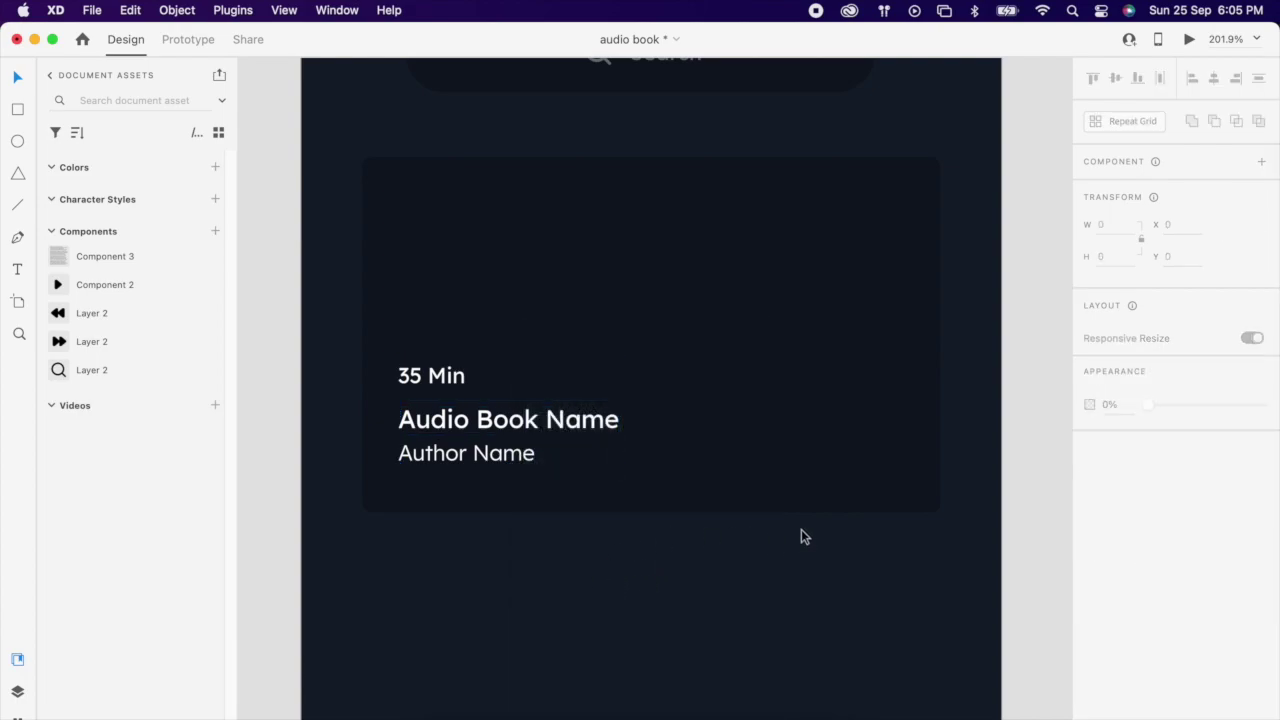
Step: Move the text group slightly down inside the card to Y 281
{"action": "left_click_drag", "start_coordinate": [500, 456], "coordinate": [500, 465]}
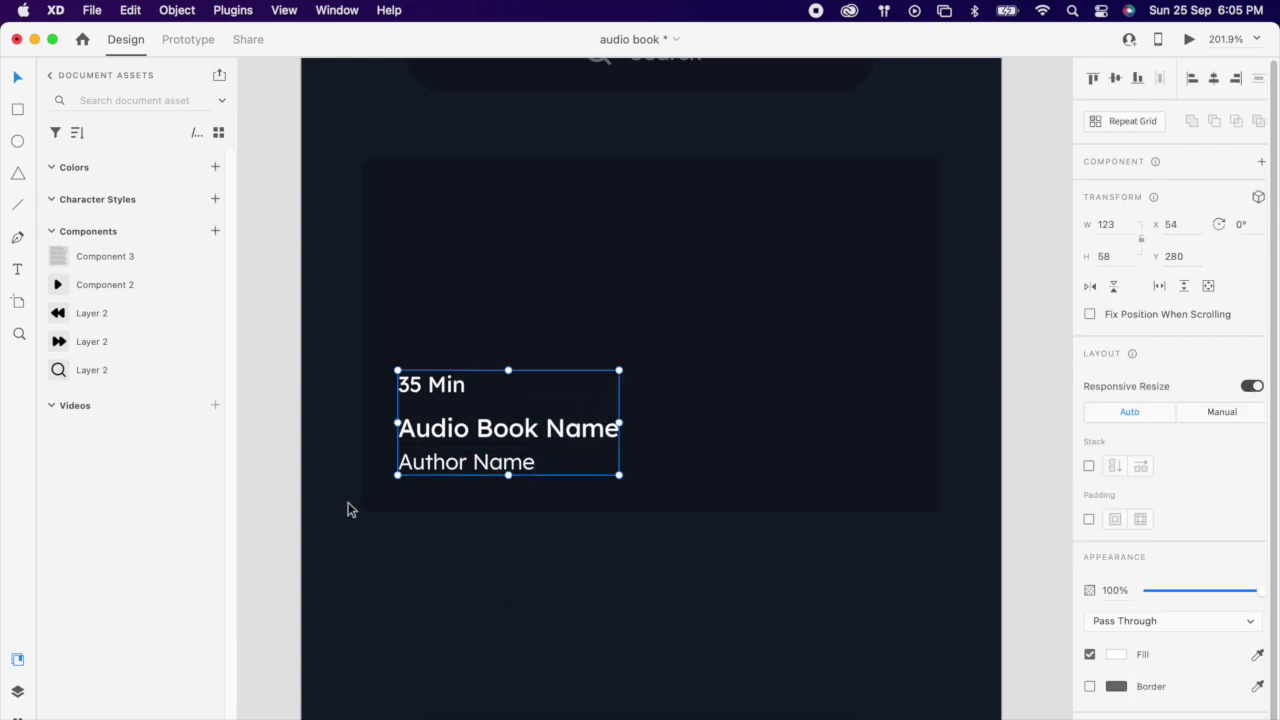
{"action": "key", "text": "Down"}
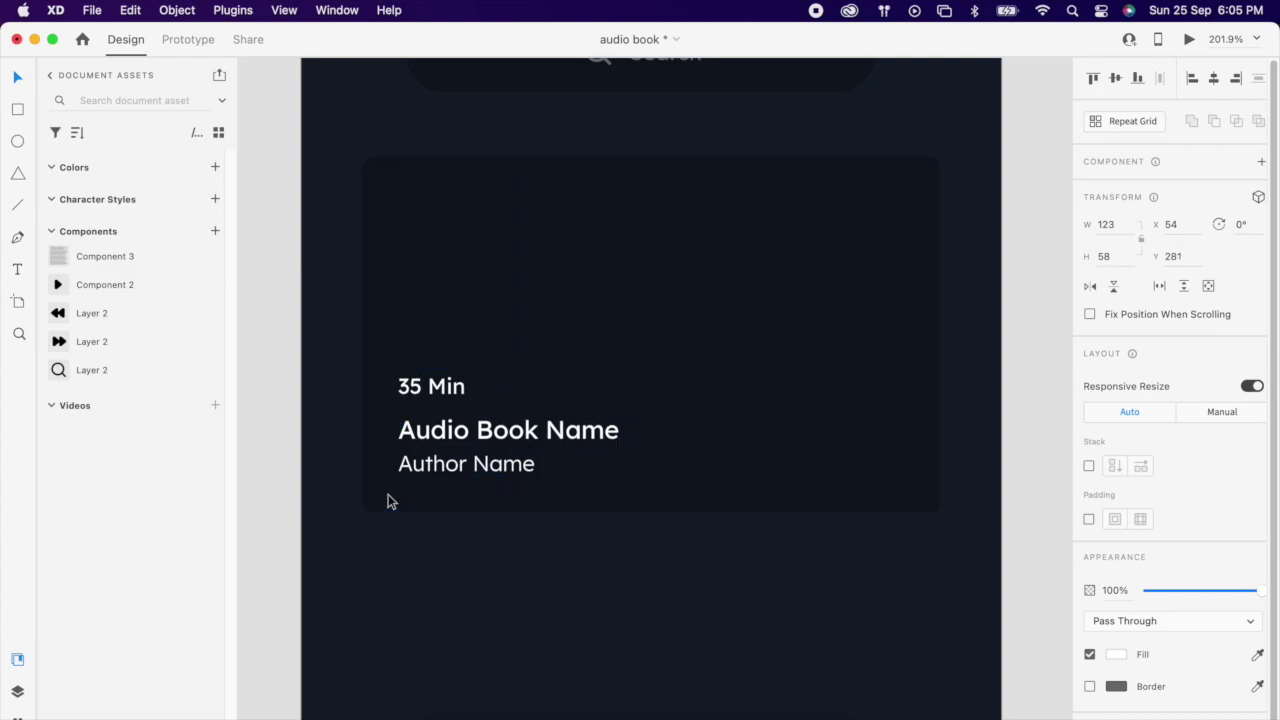
{"action": "left_click", "coordinate": [415, 581]}
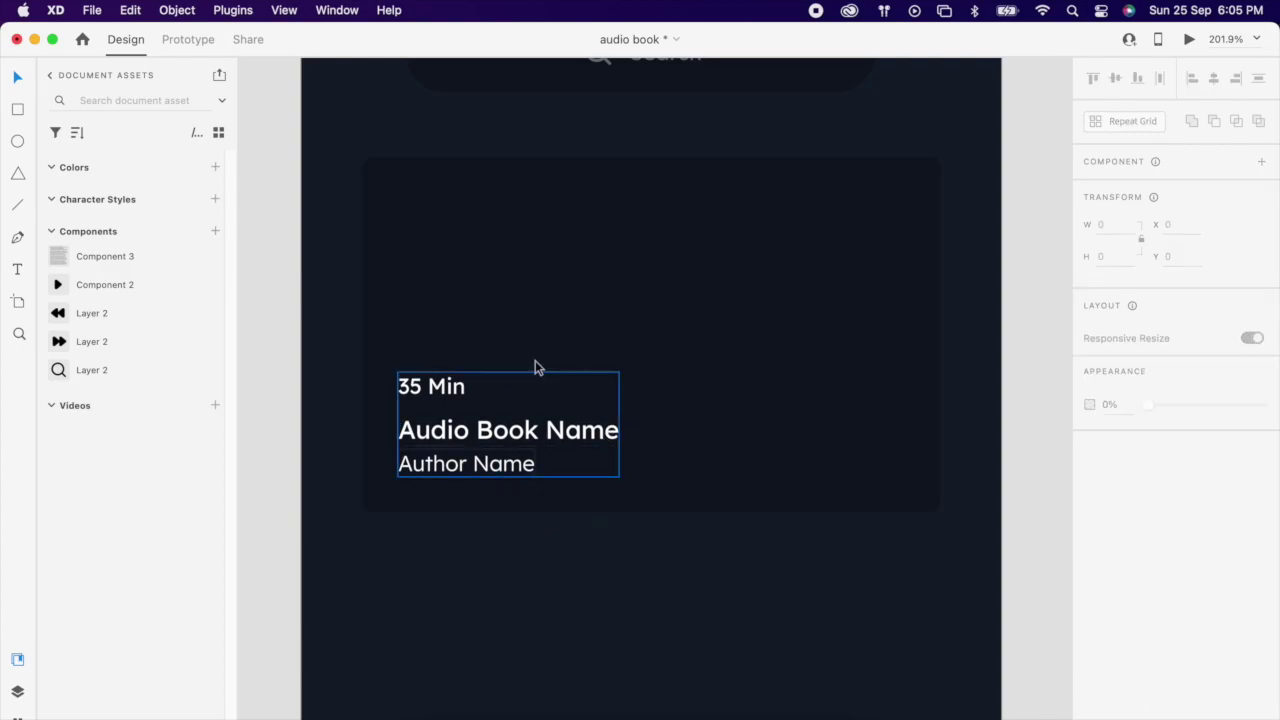
Step: Group the card rectangle with its text group
{"action": "left_click_drag", "start_coordinate": [506, 545], "coordinate": [403, 388]}
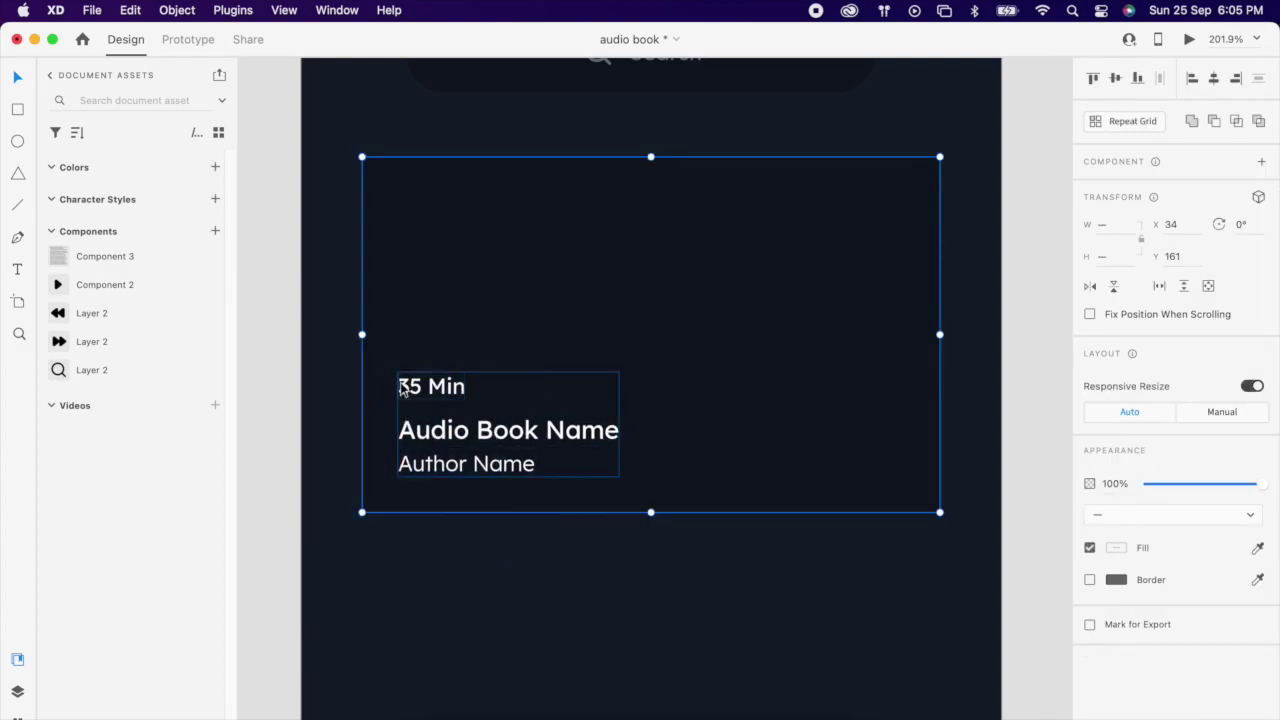
{"action": "right_click", "coordinate": [403, 388]}
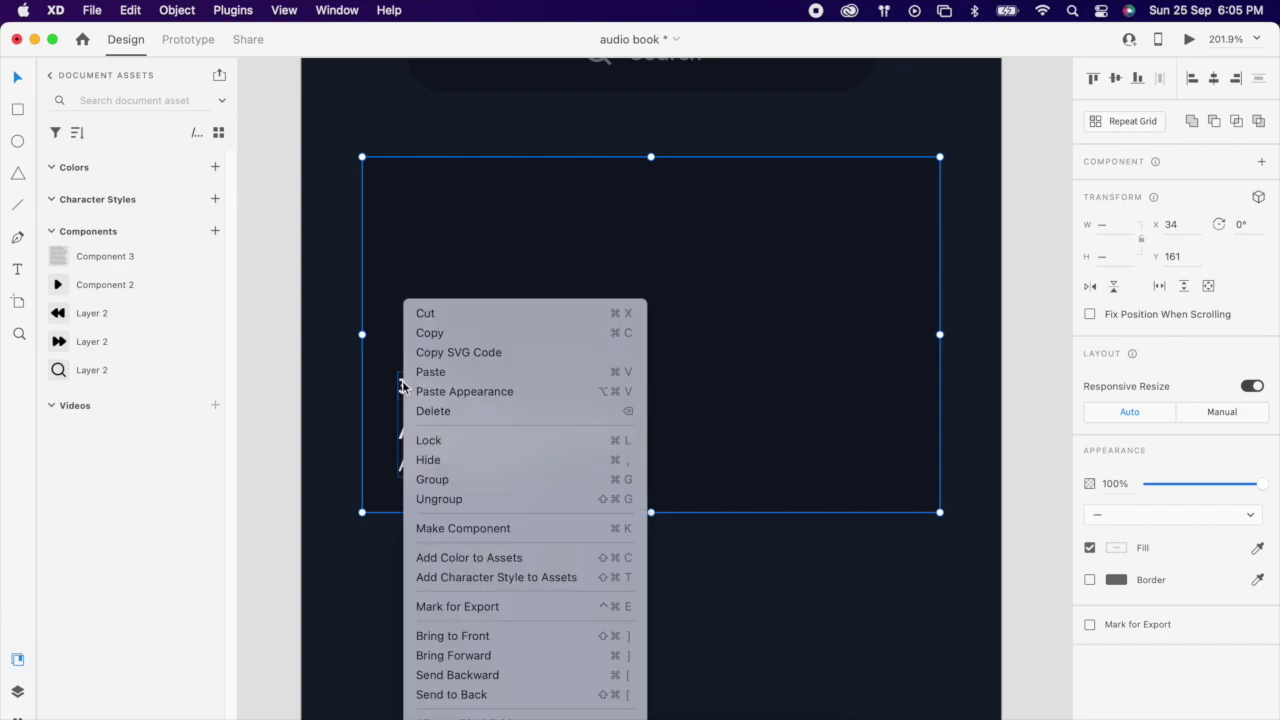
{"action": "left_click", "coordinate": [453, 484]}
{"action": "left_click", "coordinate": [626, 574]}
Step: Turn the card group into a repeat grid and extend it downward past the artboard's lower edge to about 1356 high
{"action": "scroll", "coordinate": [633, 548], "scroll_direction": "down", "scroll_amount": 3}
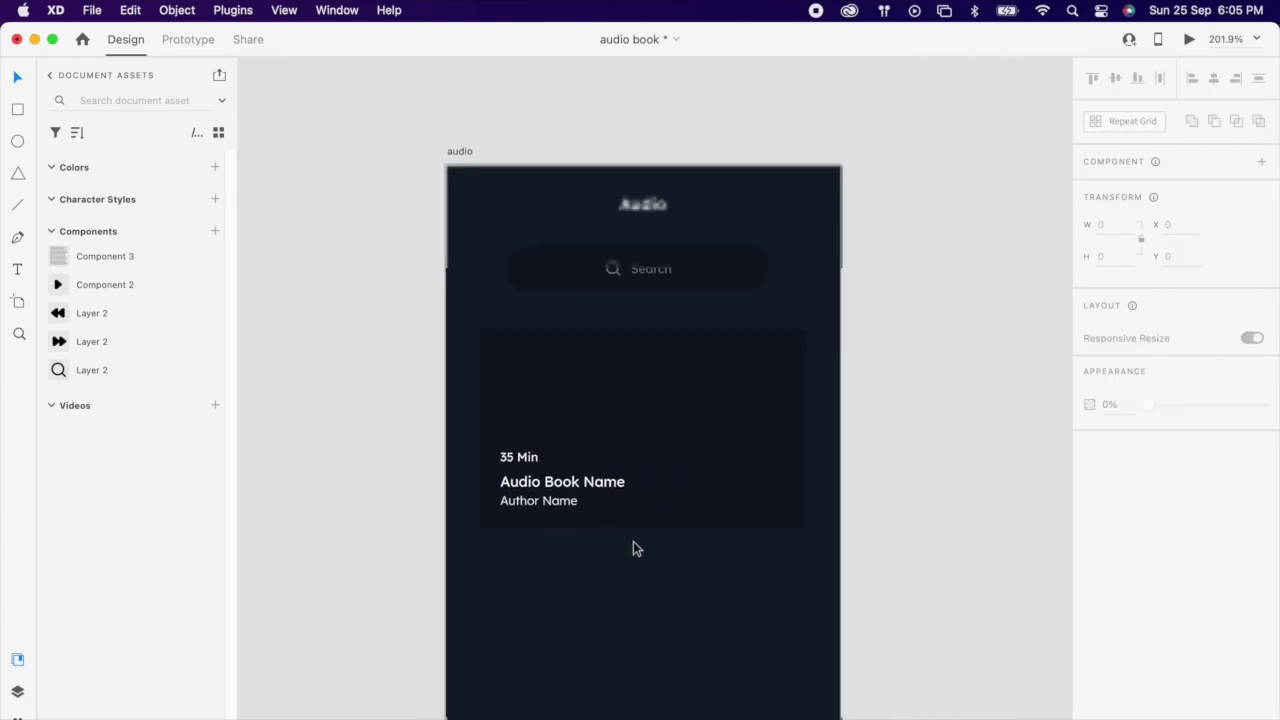
{"action": "left_click", "coordinate": [677, 323]}
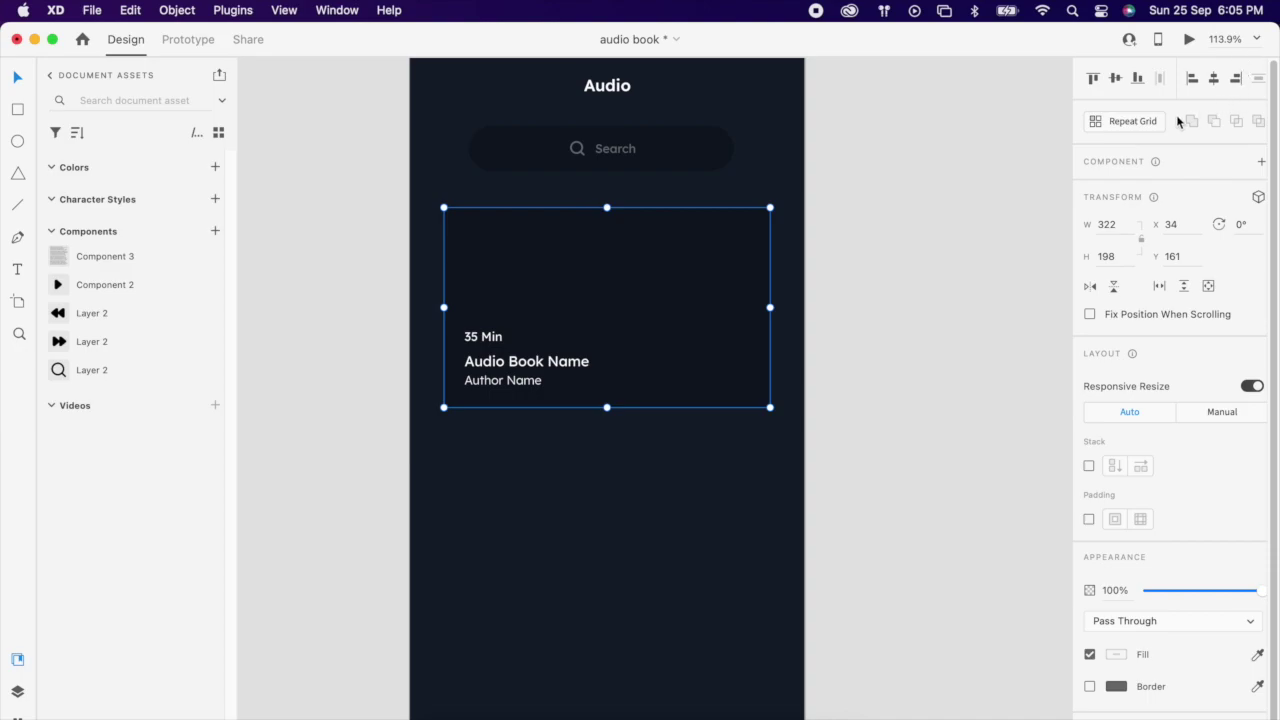
{"action": "left_click", "coordinate": [1120, 121]}
{"action": "scroll", "coordinate": [457, 480], "scroll_direction": "down", "scroll_amount": 5}
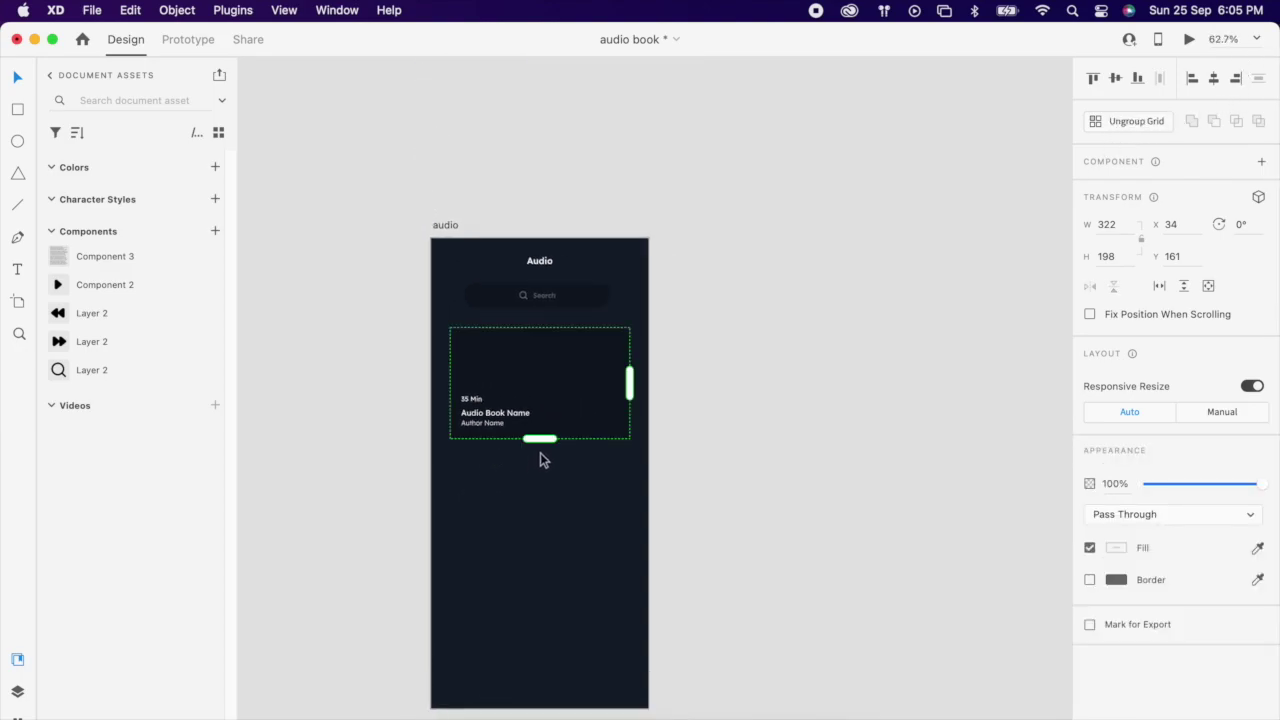
{"action": "left_click_drag", "start_coordinate": [544, 441], "coordinate": [534, 718]}
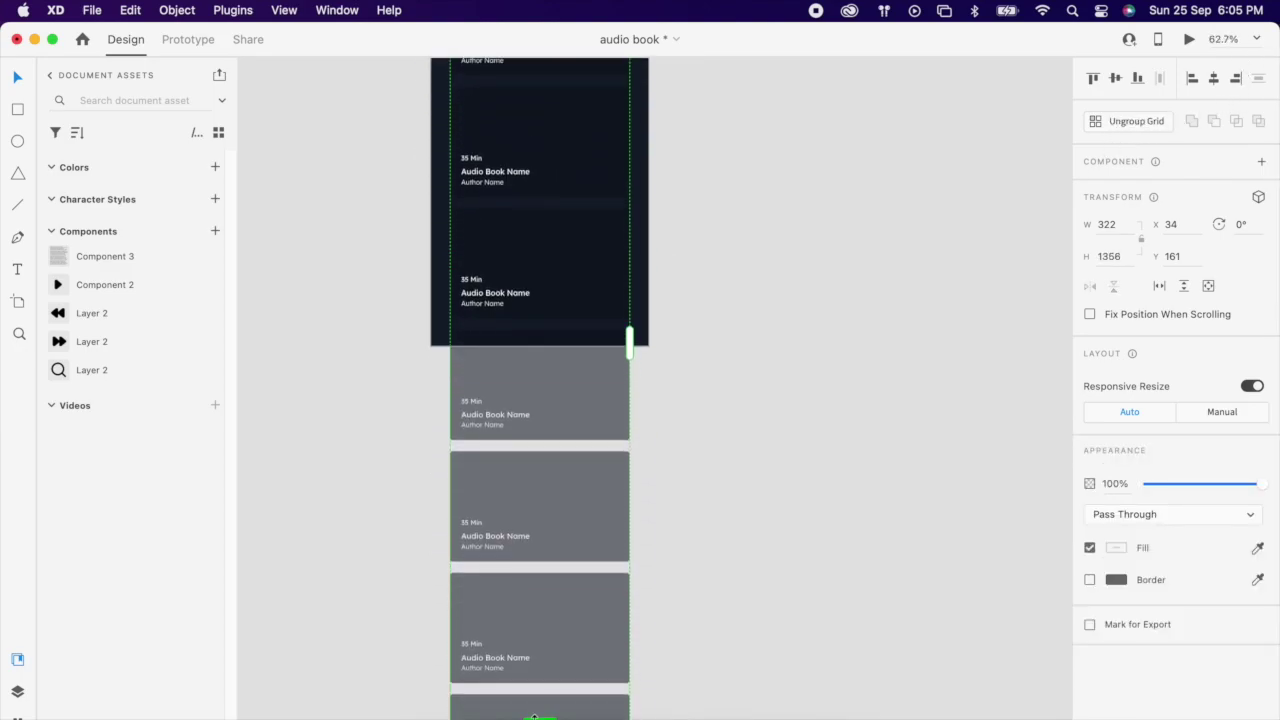
{"action": "left_click", "coordinate": [787, 487]}
{"action": "scroll", "coordinate": [514, 232], "scroll_direction": "up", "scroll_amount": 5}
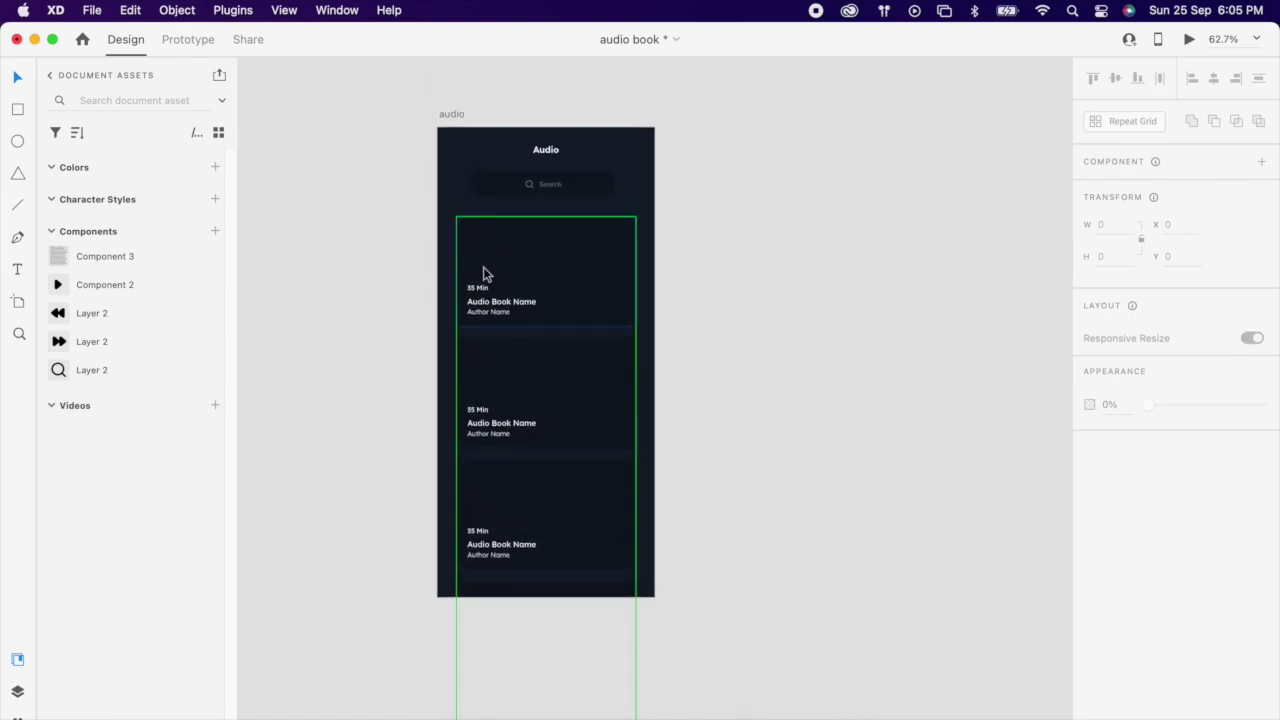
{"action": "scroll", "coordinate": [484, 268], "scroll_direction": "up", "scroll_amount": 3}
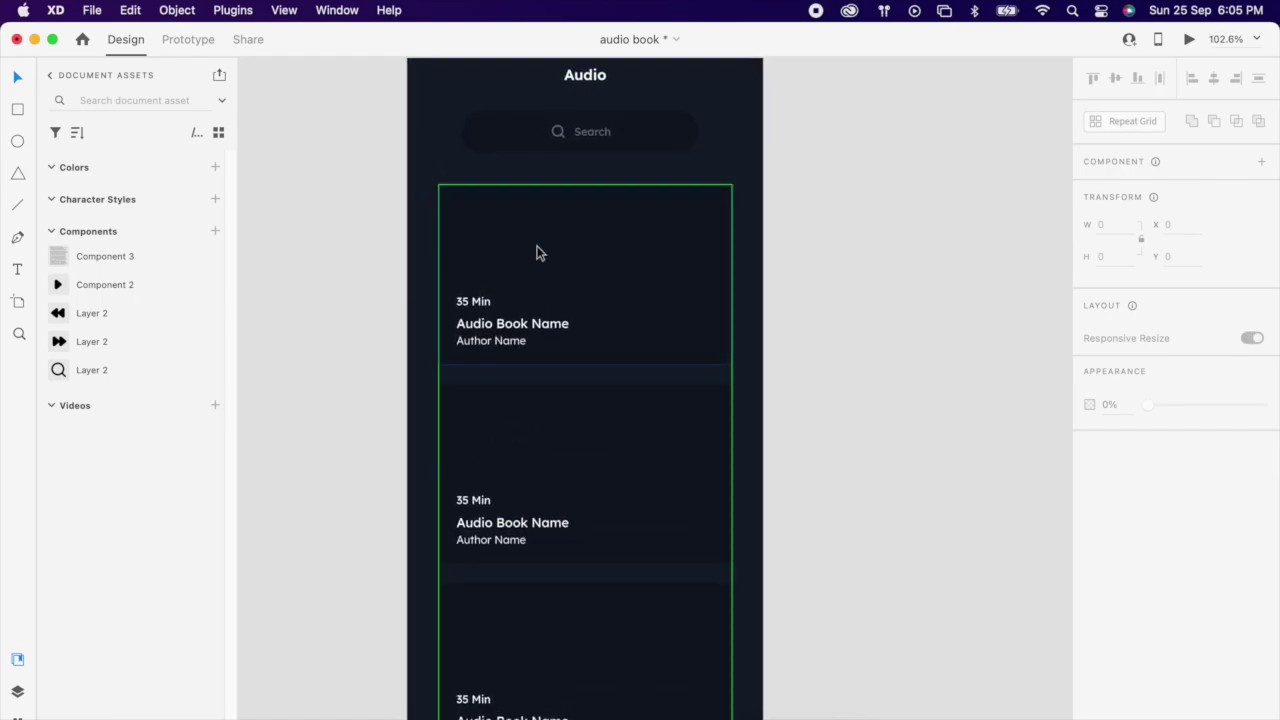
Step: Switch to Chrome and browse the "audiobook cover" image results for cover artwork
{"action": "key", "text": "super+Tab"}
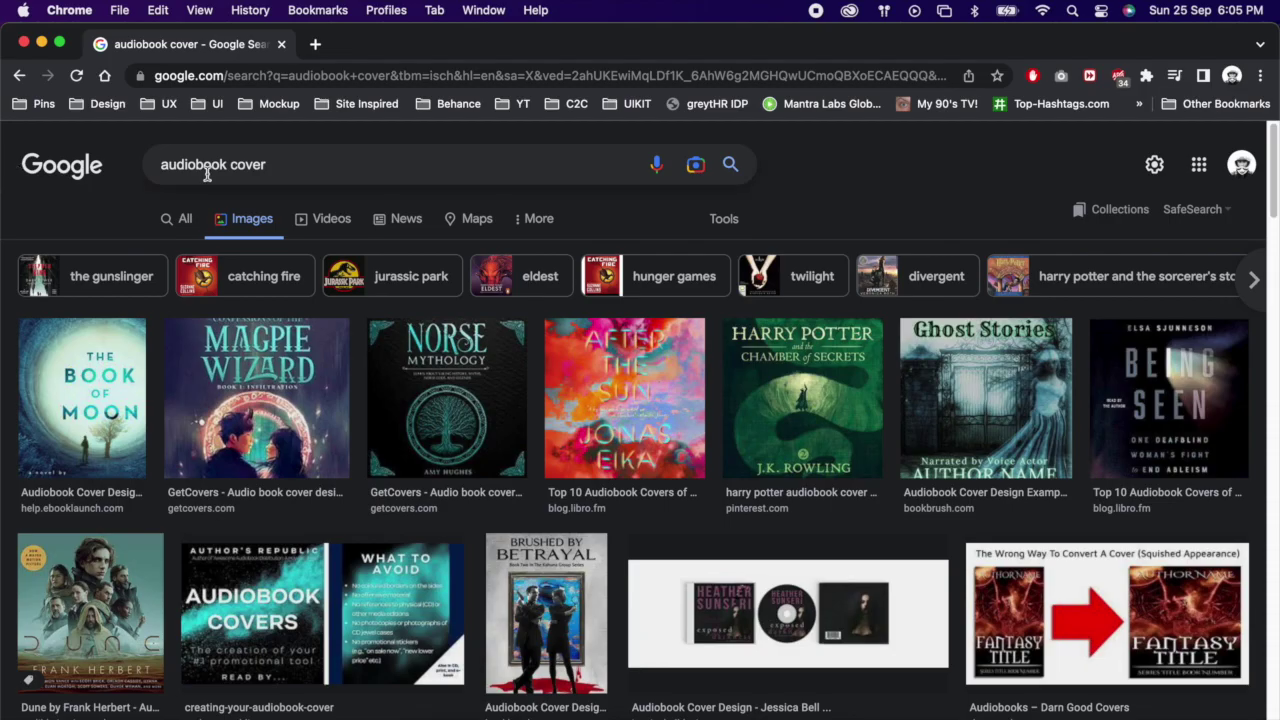
{"action": "scroll", "coordinate": [678, 472], "scroll_direction": "down", "scroll_amount": 10}
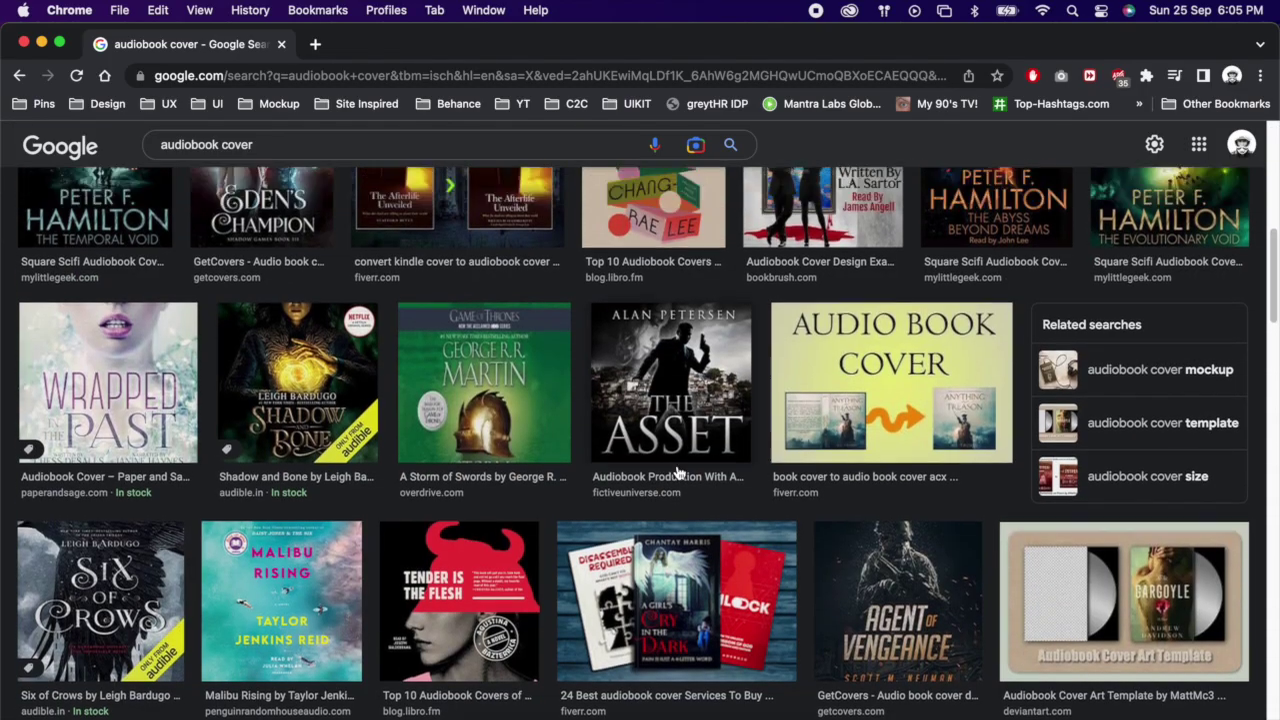
{"action": "scroll", "coordinate": [676, 472], "scroll_direction": "up", "scroll_amount": 10}
{"action": "key", "text": "super+Tab"}
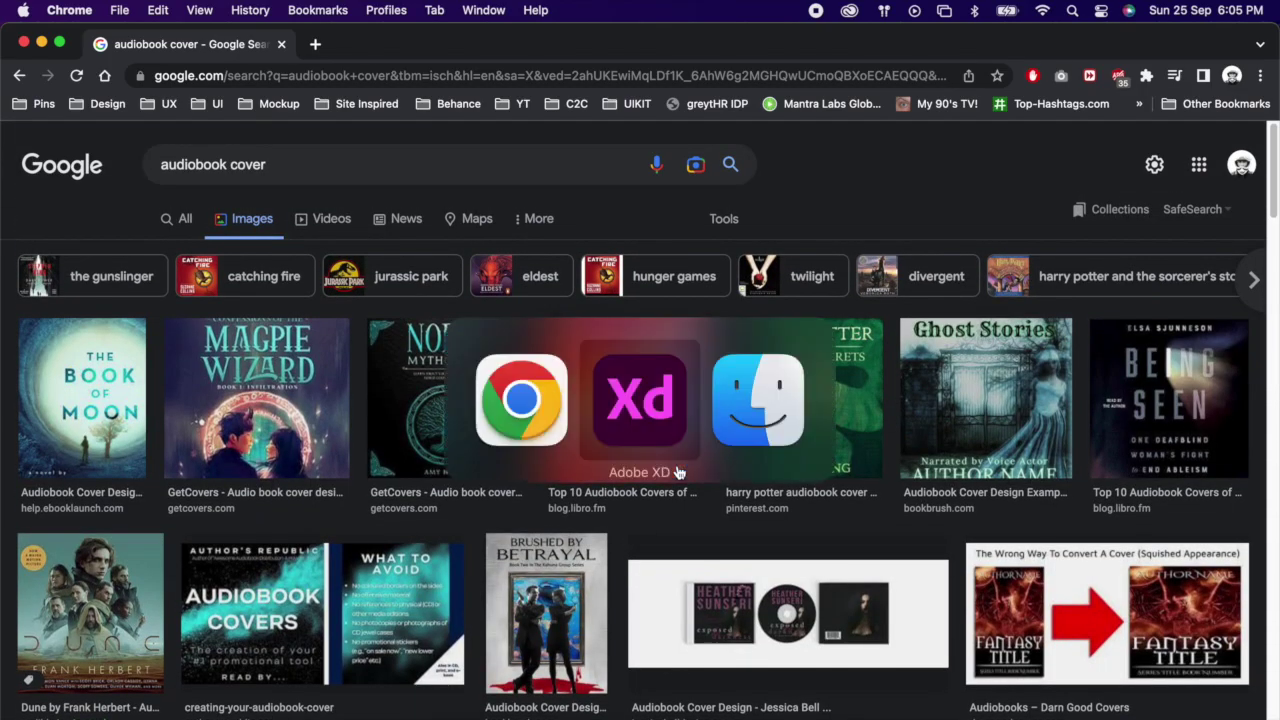
{"action": "key", "text": "super+Tab"}
{"action": "key", "text": "super+Tab"}
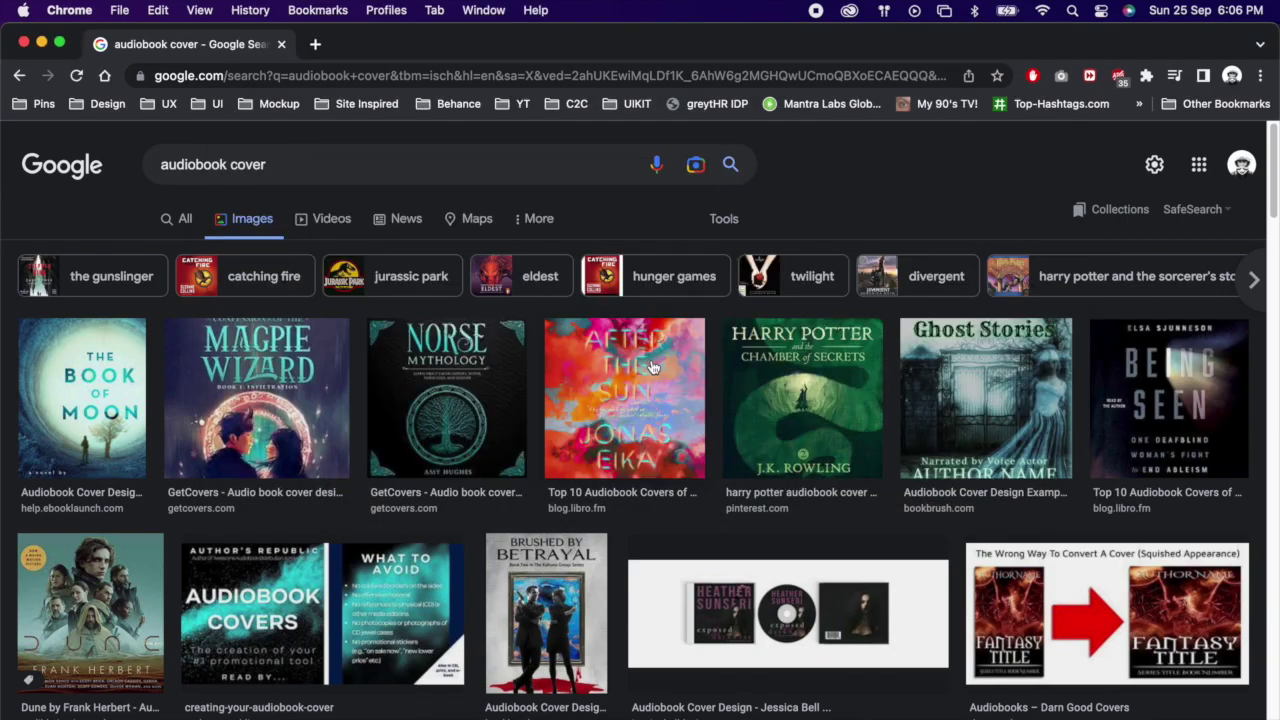
Step: Switch to Finder, take all cover images from the images folder and fill the repeat grid's card rectangles with them in Adobe XD
{"action": "key", "text": "super+Tab"}
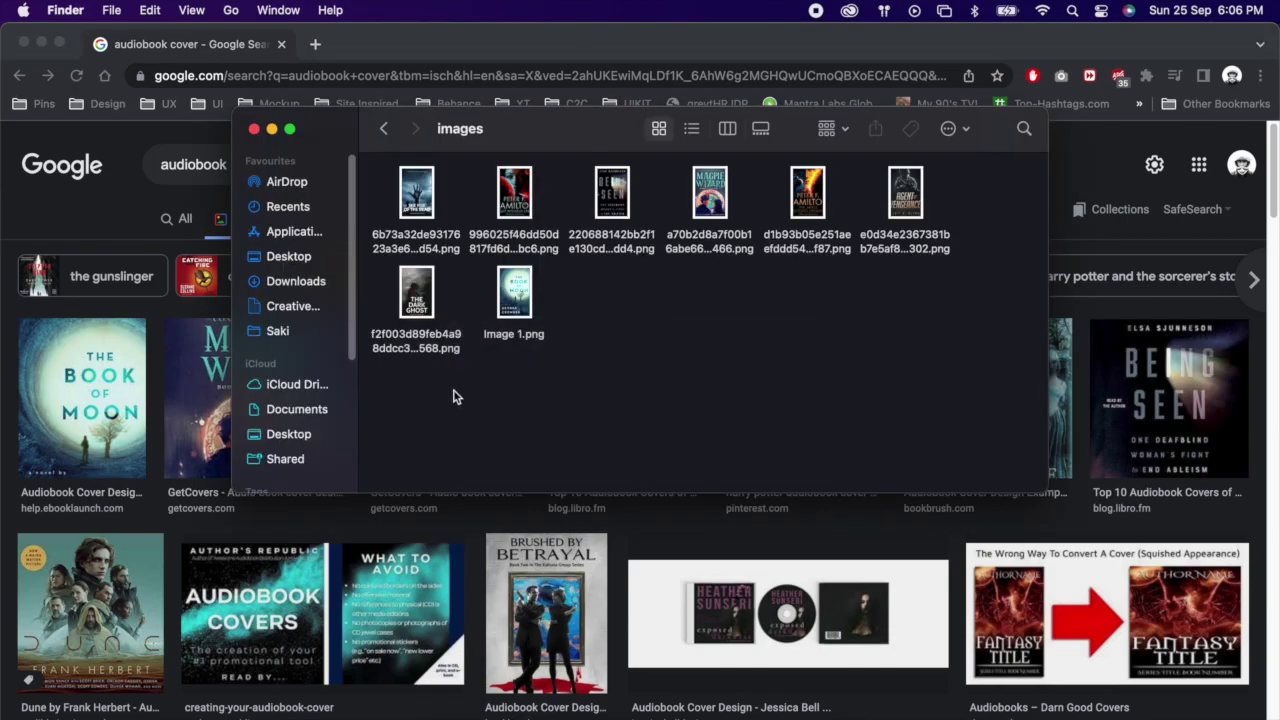
{"action": "key", "text": "super+a"}
{"action": "left_click_drag", "start_coordinate": [512, 195], "coordinate": [635, 258]}
{"action": "key", "text": "super+Tab"}
{"action": "key", "text": "super+Tab"}
{"action": "scroll", "coordinate": [661, 414], "scroll_direction": "down", "scroll_amount": 4}
{"action": "scroll", "coordinate": [643, 394], "scroll_direction": "up", "scroll_amount": 3}
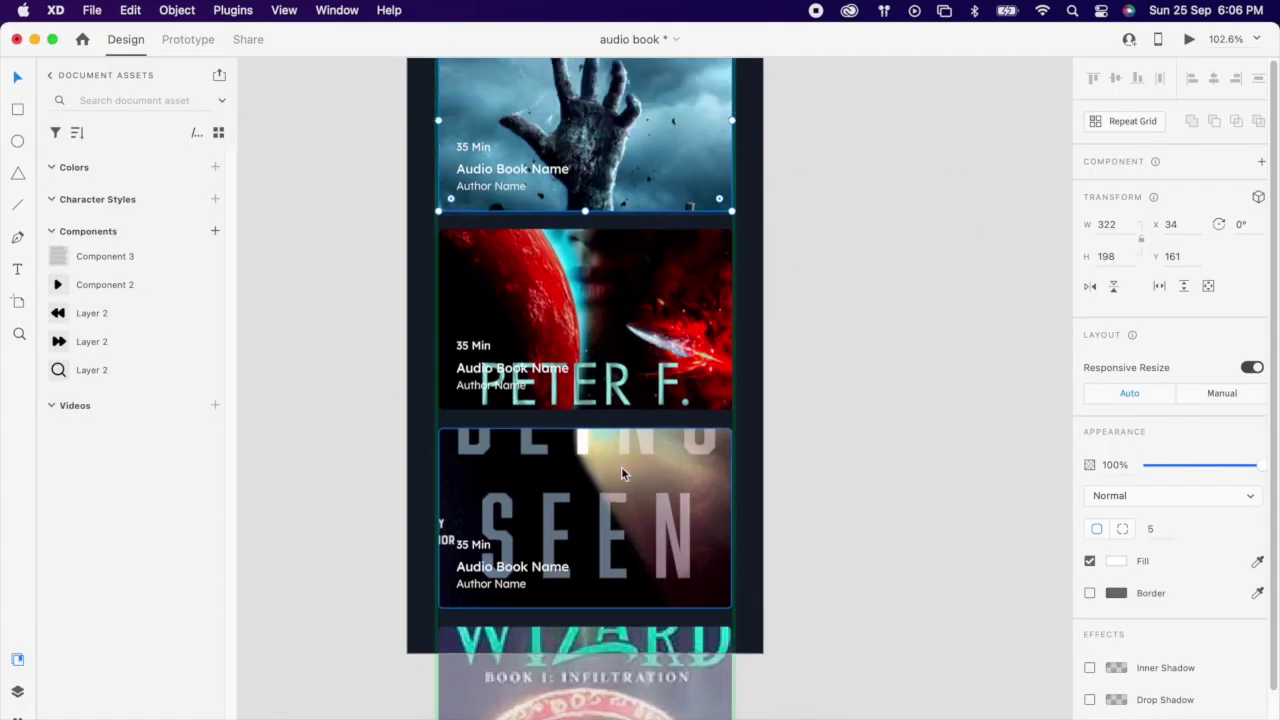
{"action": "scroll", "coordinate": [622, 160], "scroll_direction": "up", "scroll_amount": 2}
{"action": "scroll", "coordinate": [629, 170], "scroll_direction": "up", "scroll_amount": 2}
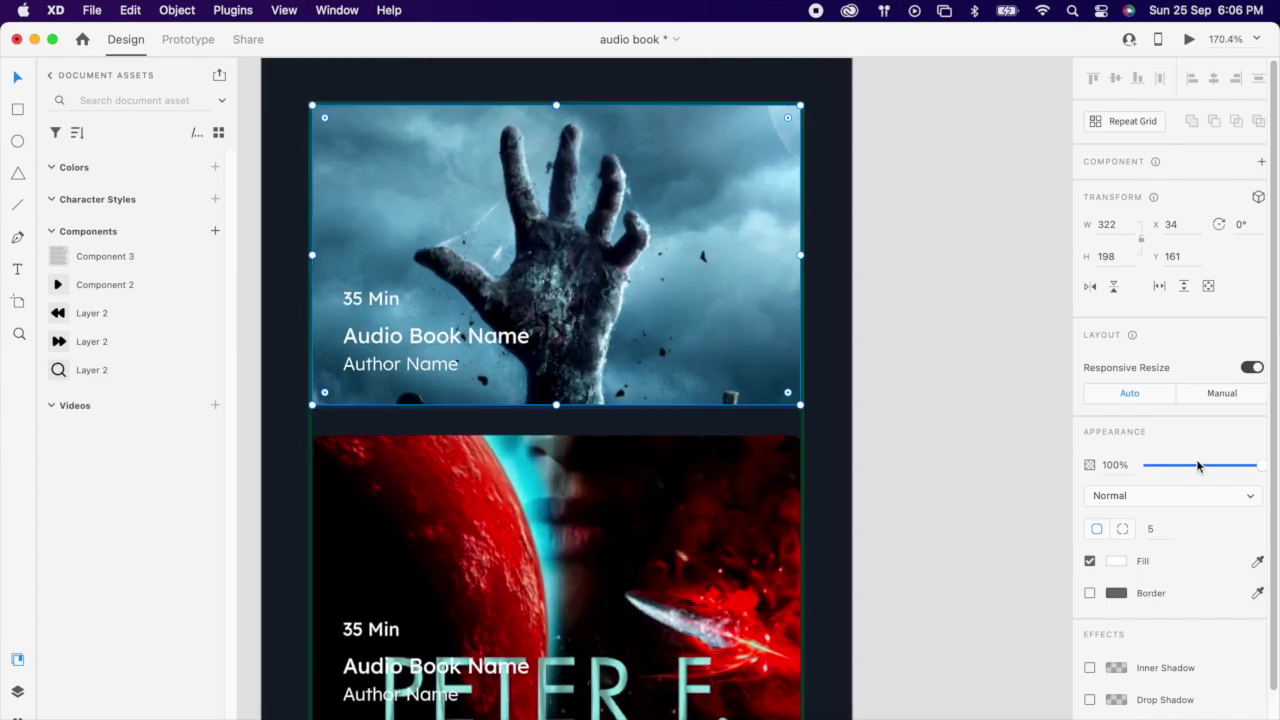
Step: Lower the opacity of the repeat grid's cover images to about 12%
{"action": "left_click", "coordinate": [1197, 465]}
{"action": "left_click_drag", "start_coordinate": [1165, 470], "coordinate": [1165, 470]}
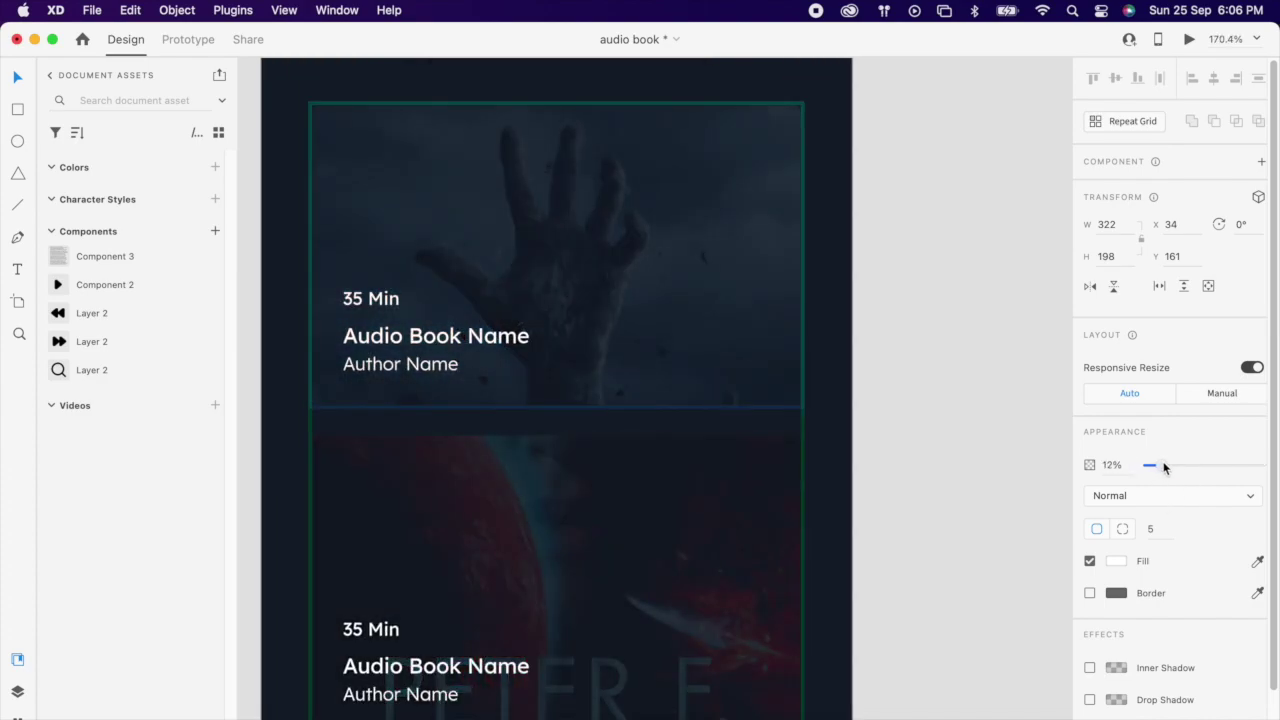
{"action": "left_click_drag", "start_coordinate": [1163, 466], "coordinate": [1166, 466]}
{"action": "left_click", "coordinate": [923, 382]}
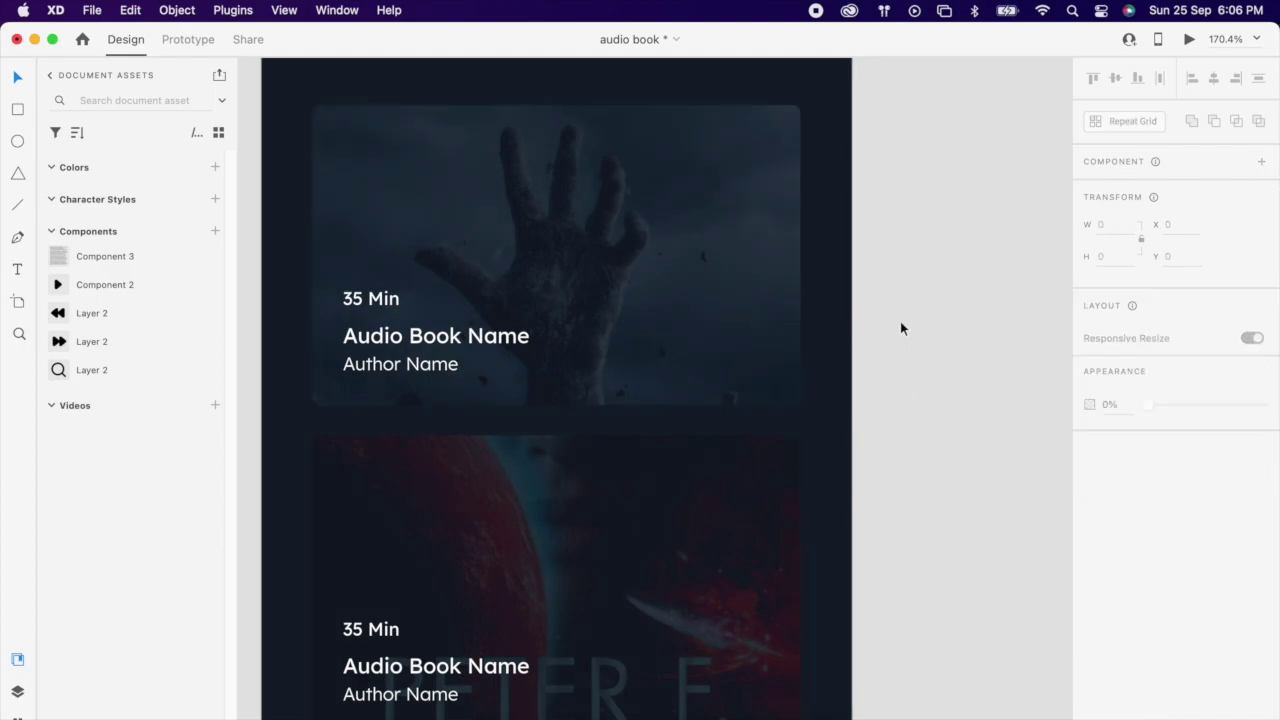
Step: Draw a 30 × 30 circle at the lower right of the first card and remove its border
{"action": "scroll", "coordinate": [900, 321], "scroll_direction": "down", "scroll_amount": 5}
{"action": "scroll", "coordinate": [779, 452], "scroll_direction": "down", "scroll_amount": 4}
{"action": "scroll", "coordinate": [824, 326], "scroll_direction": "up", "scroll_amount": 2}
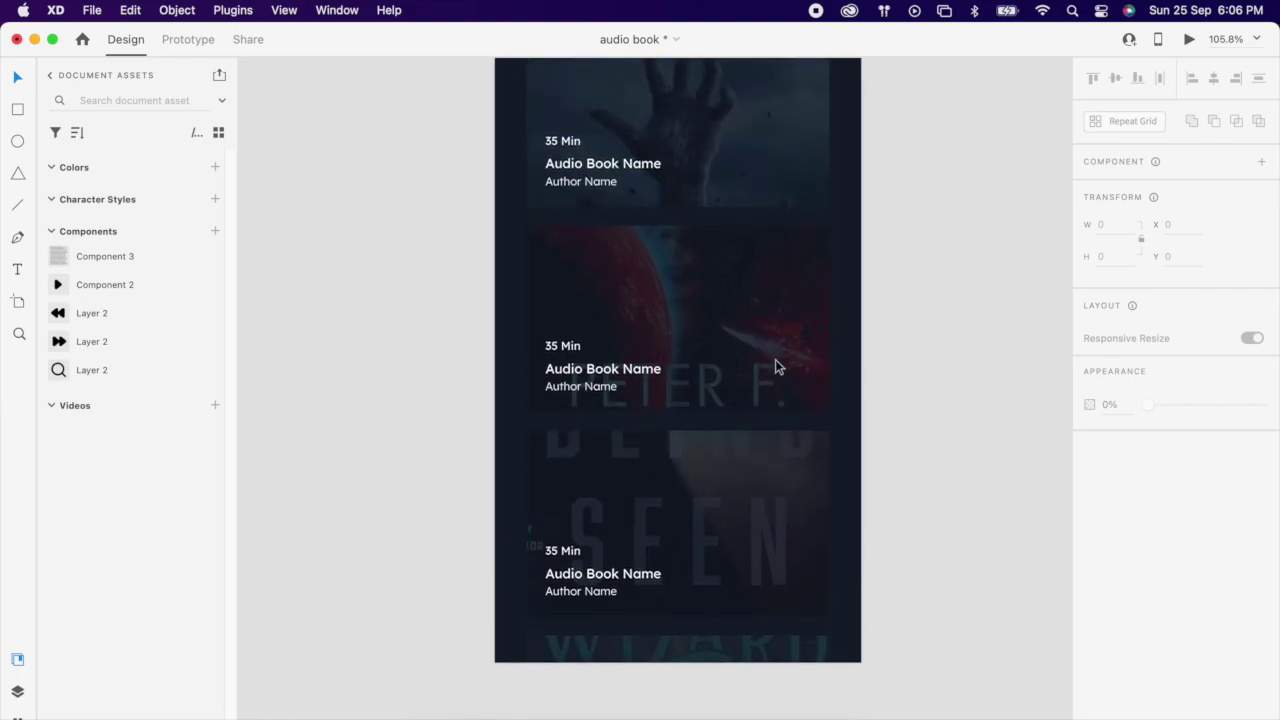
{"action": "scroll", "coordinate": [639, 310], "scroll_direction": "up", "scroll_amount": 2}
{"action": "scroll", "coordinate": [665, 245], "scroll_direction": "up", "scroll_amount": 5}
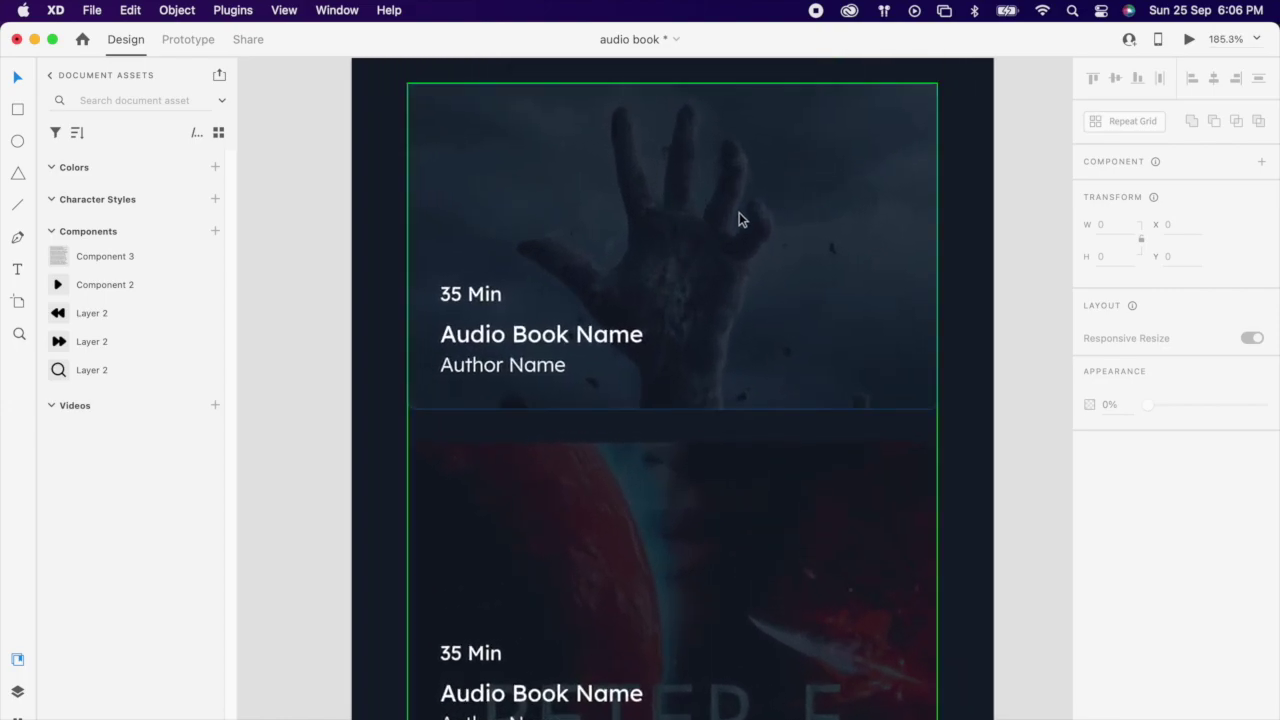
{"action": "scroll", "coordinate": [690, 302], "scroll_direction": "up", "scroll_amount": 2}
{"action": "scroll", "coordinate": [653, 248], "scroll_direction": "up", "scroll_amount": 2}
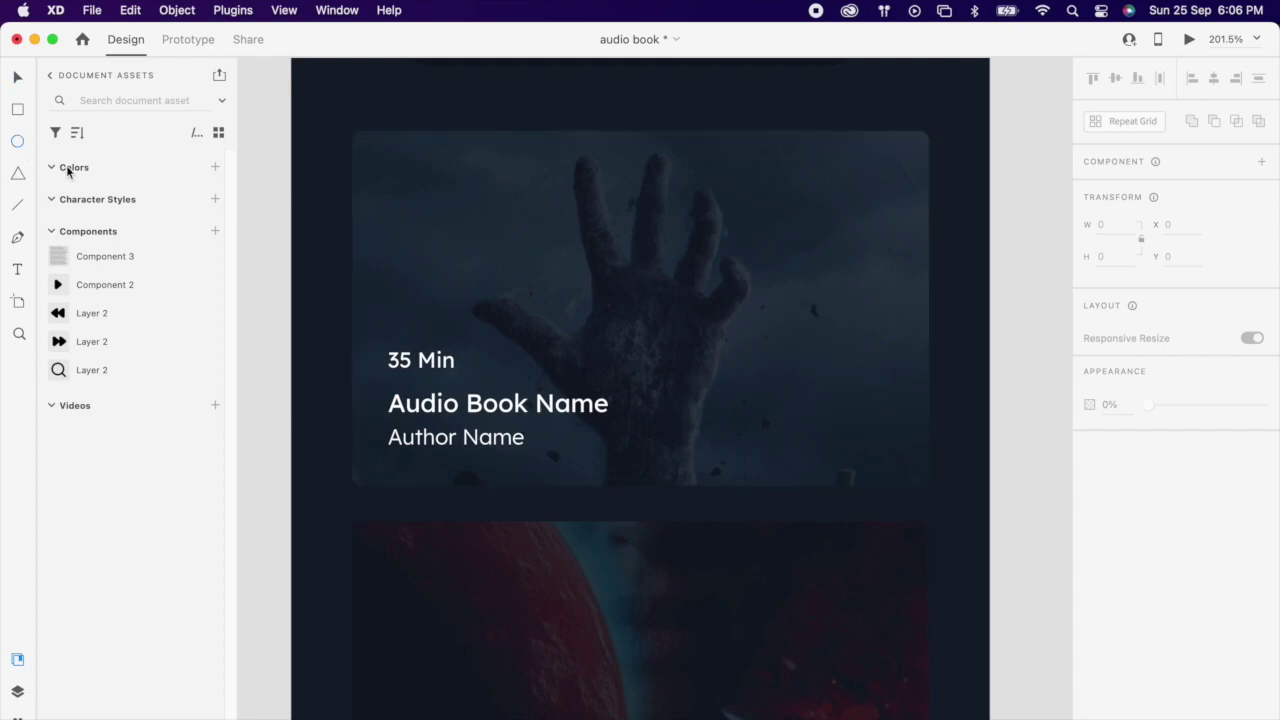
{"action": "left_click_drag", "start_coordinate": [826, 380], "coordinate": [876, 433]}
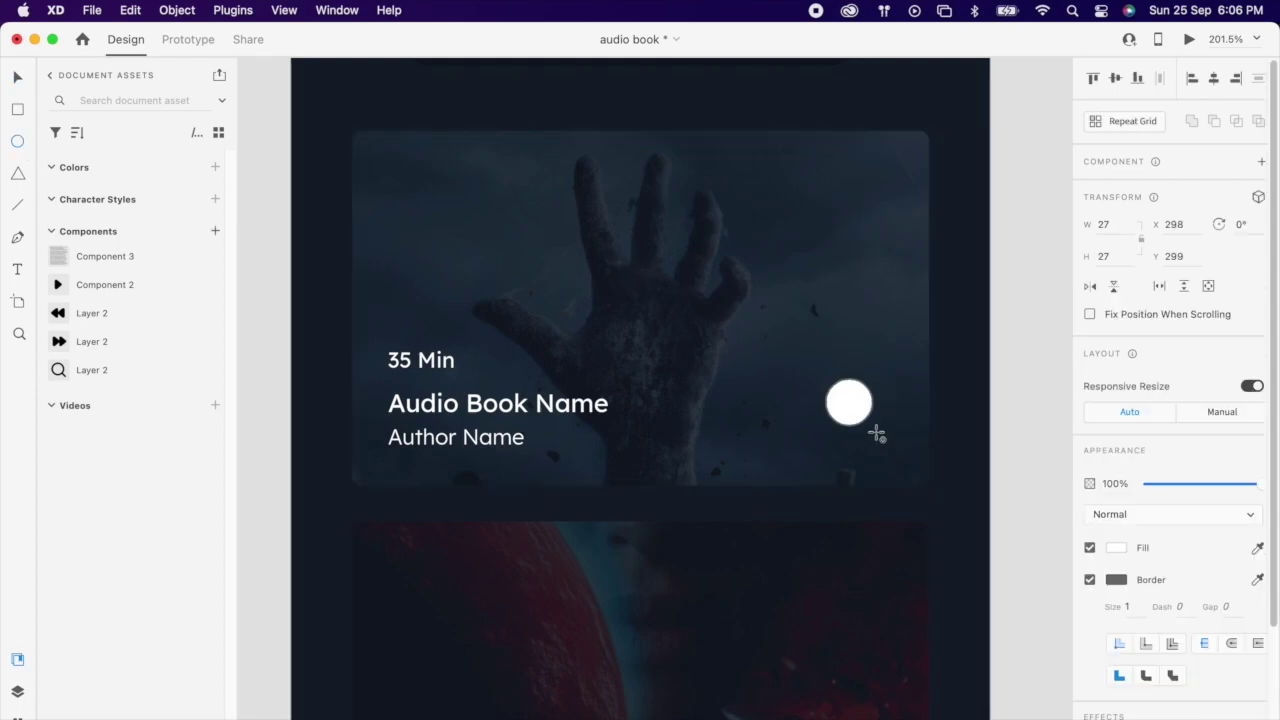
{"action": "scroll", "coordinate": [852, 407], "scroll_direction": "up", "scroll_amount": 5}
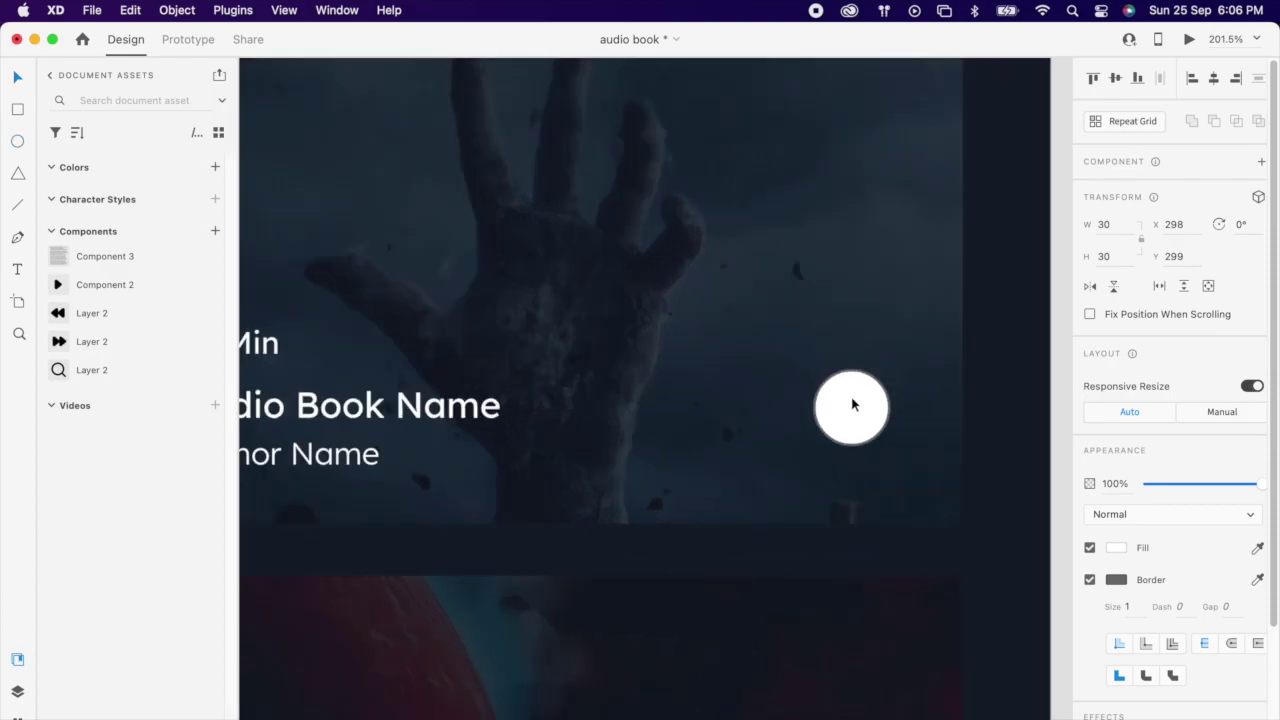
{"action": "left_click", "coordinate": [1089, 579]}
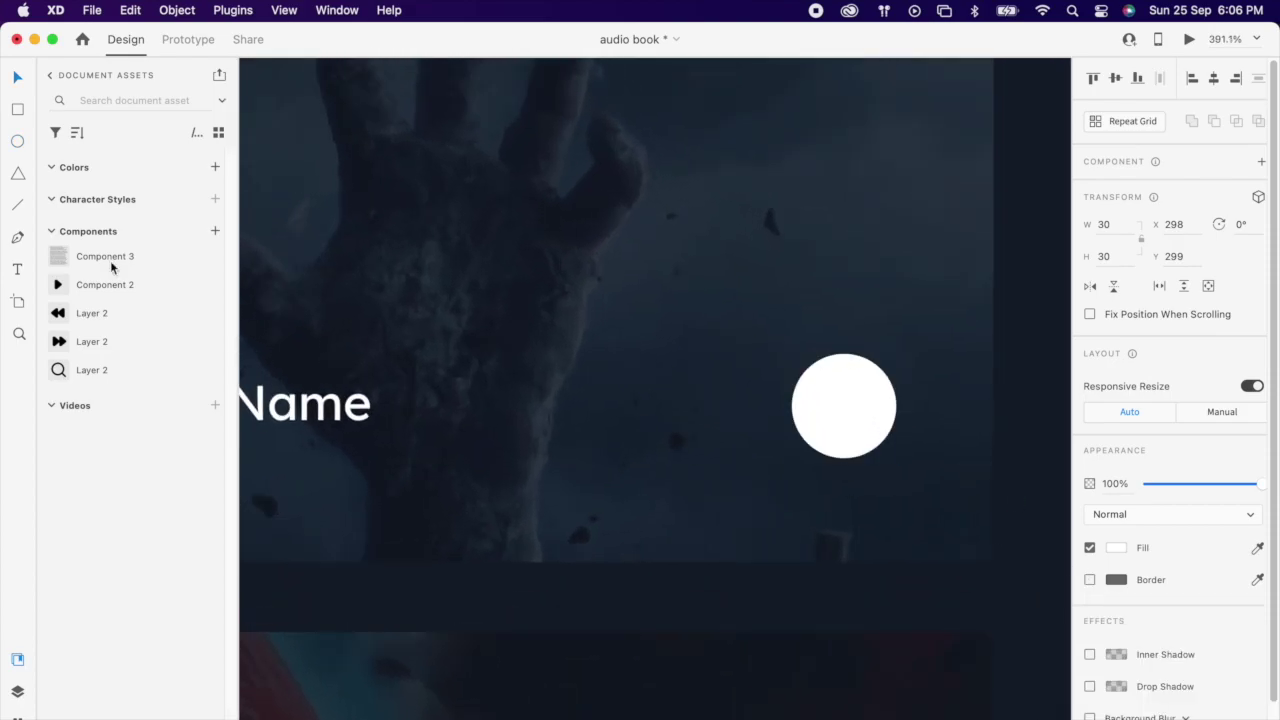
Step: Draw a 9 × 8 triangle inside the circle with corner radius 1, no border and 90° rotation
{"action": "left_click", "coordinate": [18, 174]}
{"action": "scroll", "coordinate": [800, 408], "scroll_direction": "up", "scroll_amount": 4}
{"action": "left_click_drag", "start_coordinate": [857, 384], "coordinate": [905, 424]}
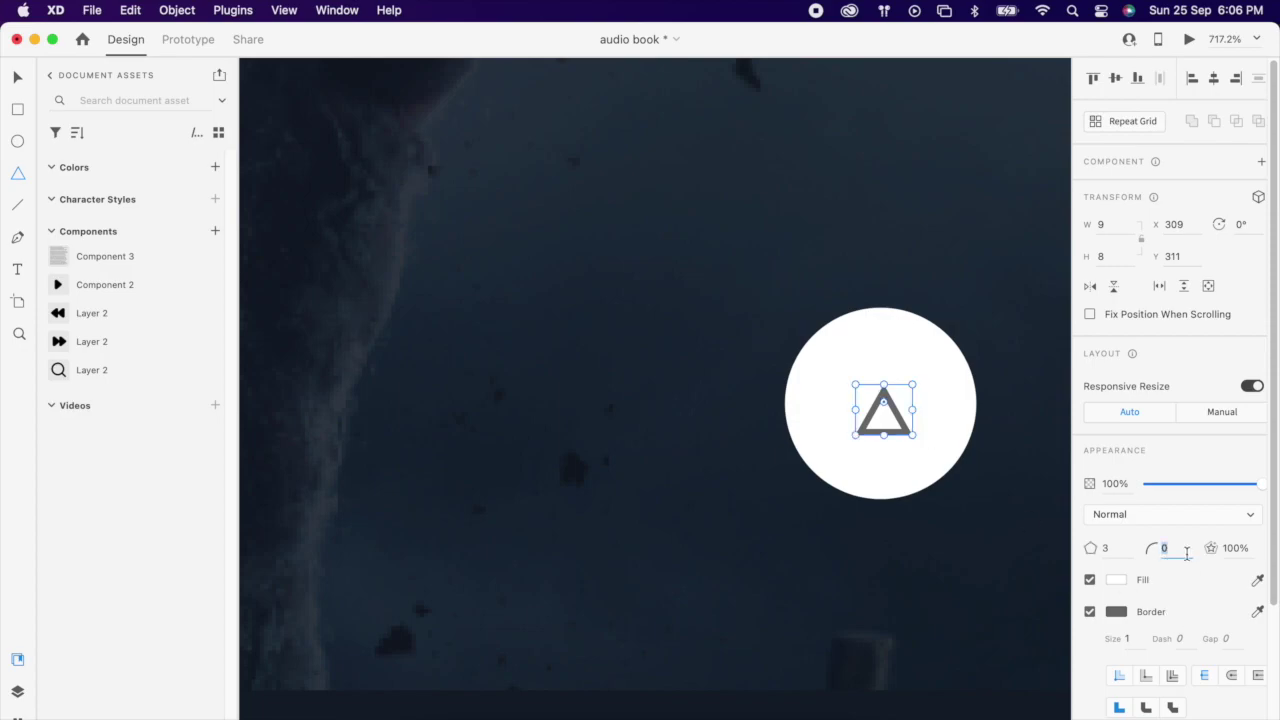
{"action": "left_click", "coordinate": [1090, 612]}
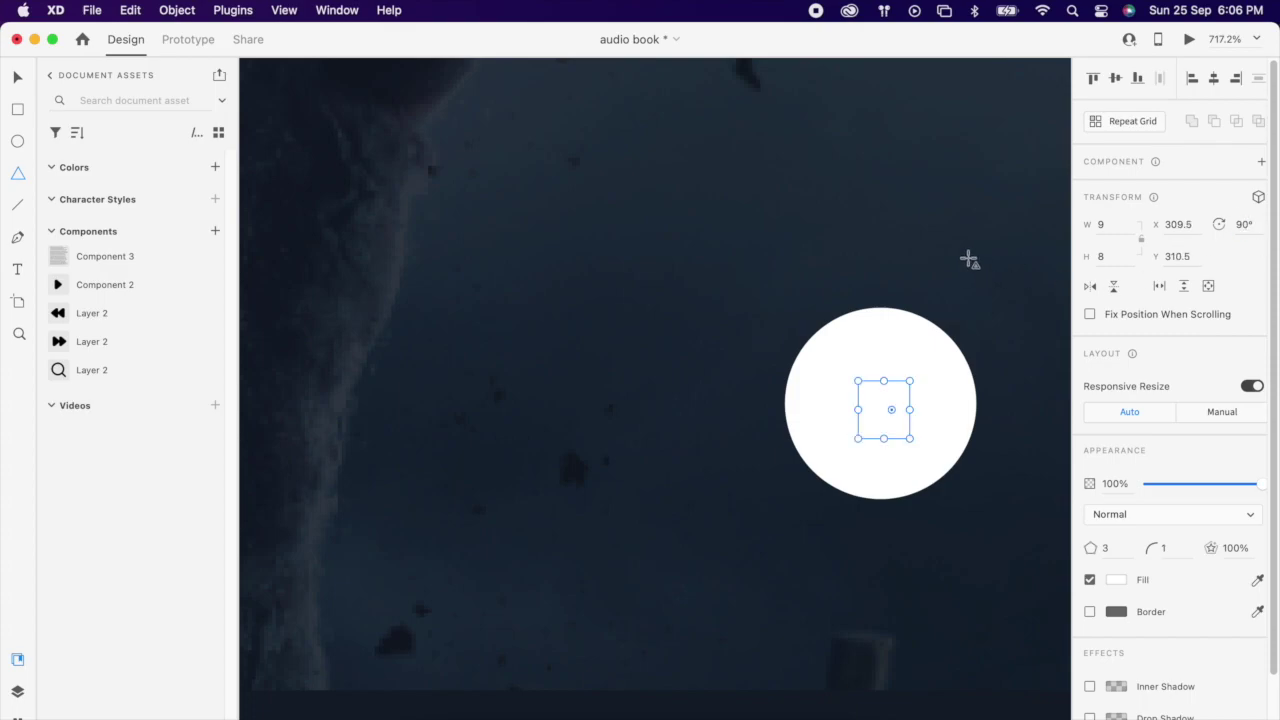
Step: Centre the triangle on the white circle and subtract it to form a play button
{"action": "key", "text": "v"}
{"action": "left_click", "coordinate": [949, 383], "text": "shift"}
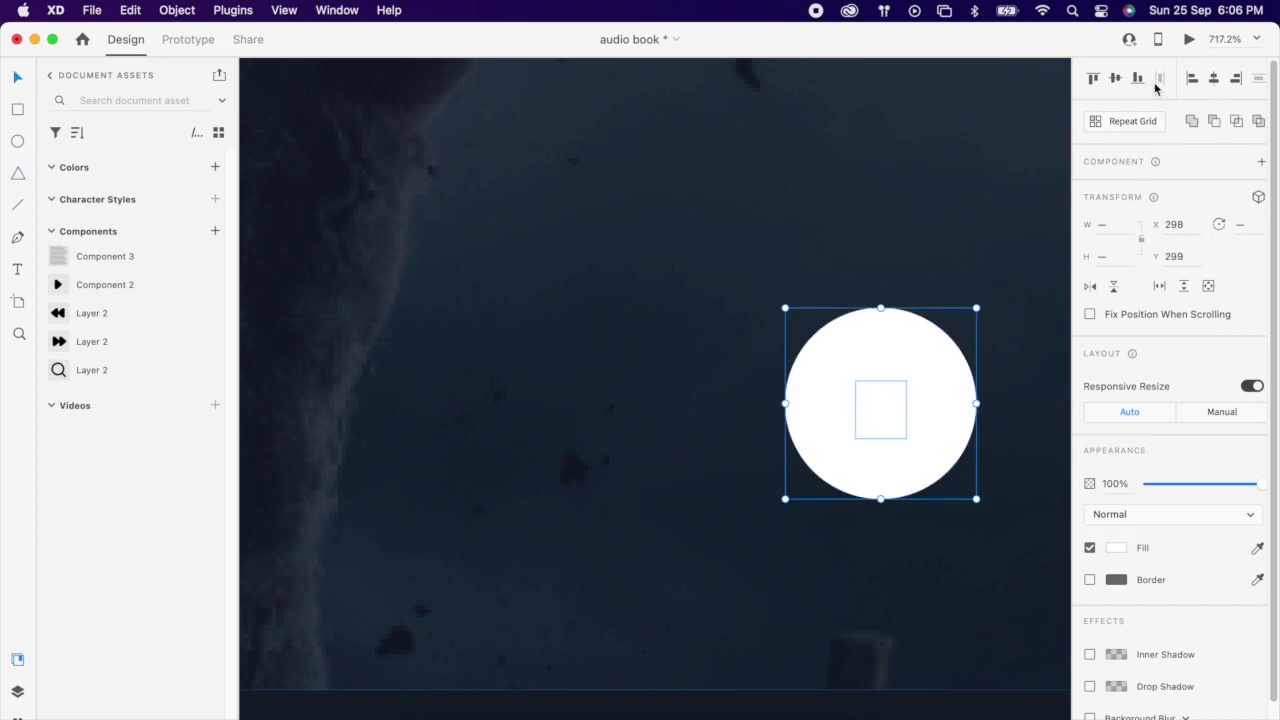
{"action": "left_click", "coordinate": [1215, 122]}
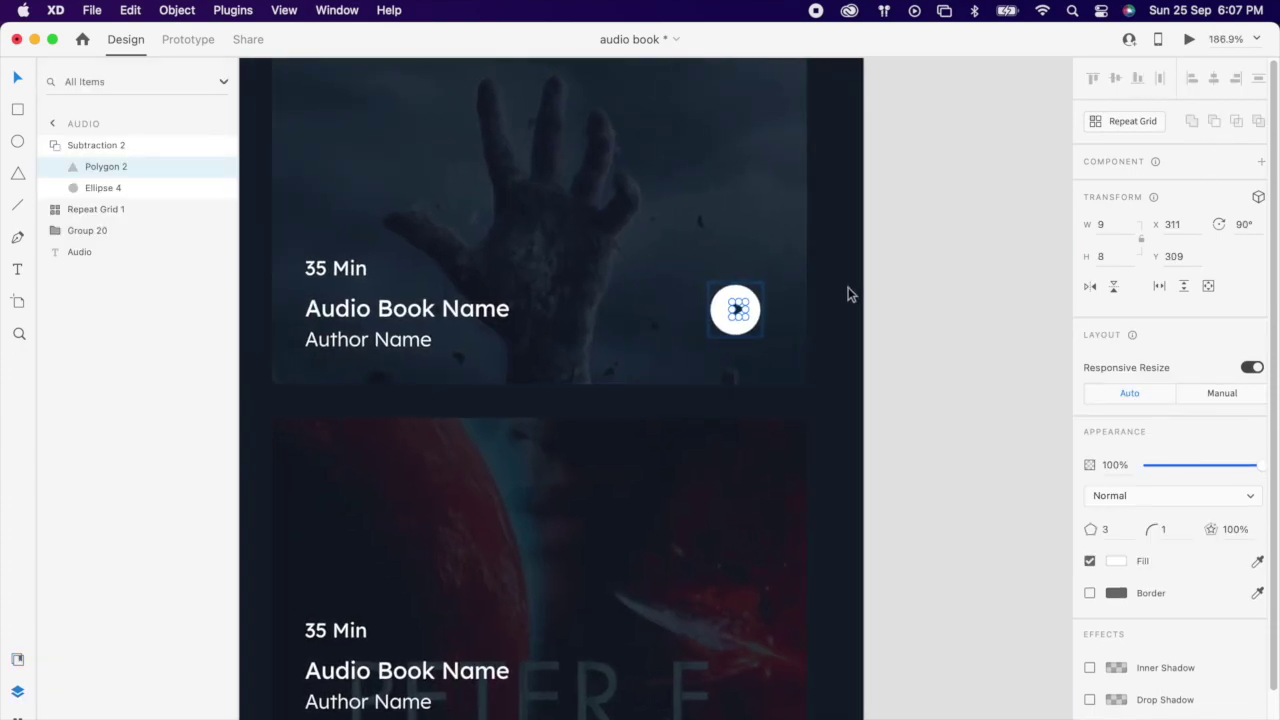
{"action": "left_click", "coordinate": [877, 342]}
Step: Cut the play button and paste it into the first card's text group inside the repeat grid
{"action": "scroll", "coordinate": [877, 340], "scroll_direction": "down", "scroll_amount": 3}
{"action": "left_click", "coordinate": [766, 324]}
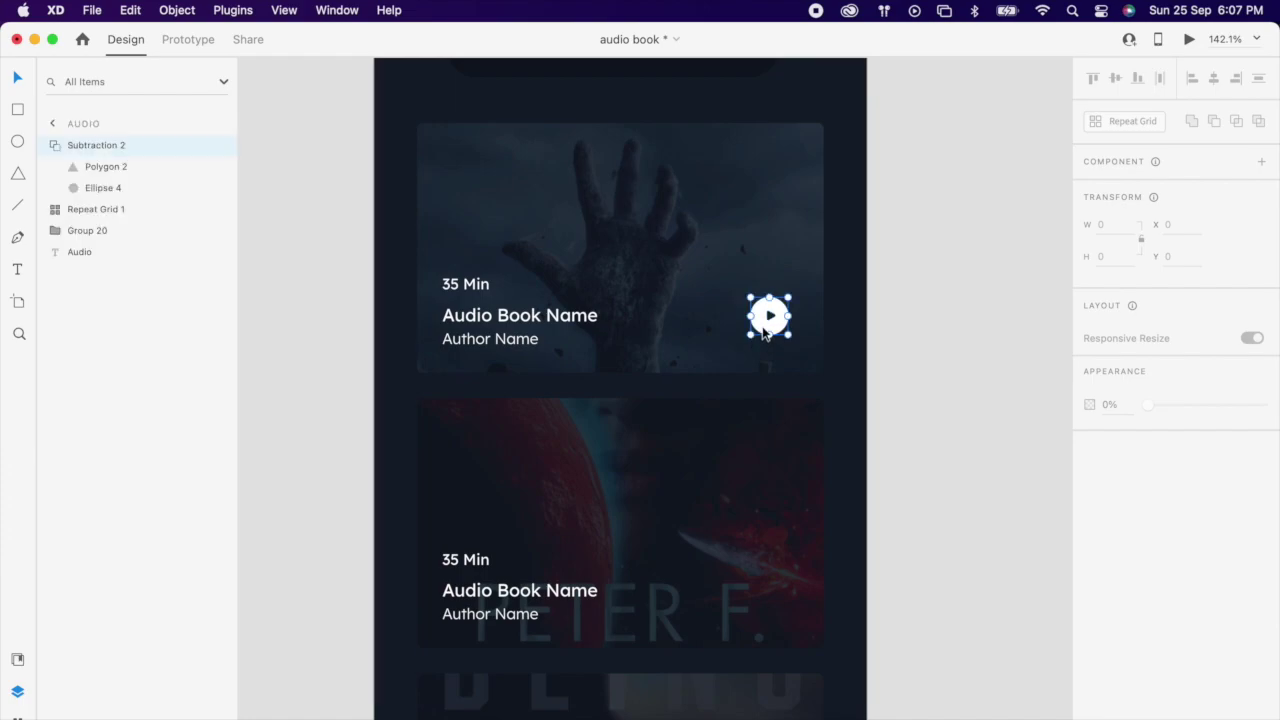
{"action": "key", "text": "super+x"}
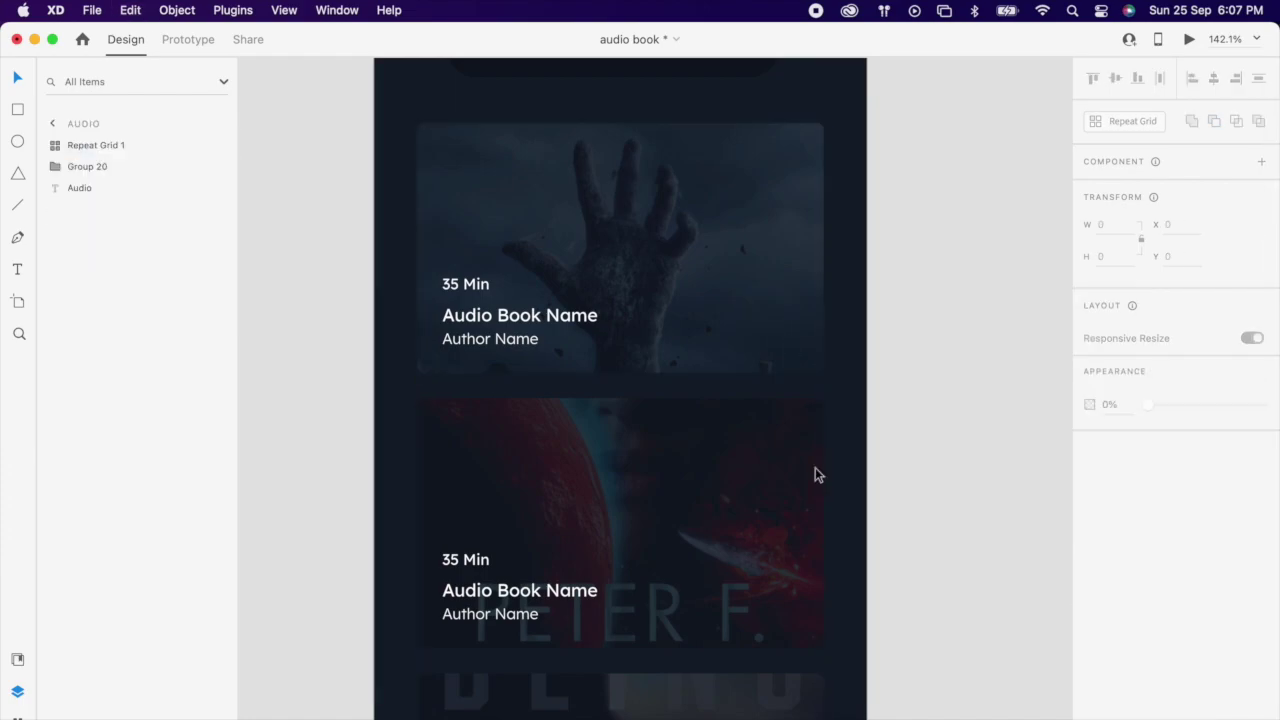
{"action": "double_click", "coordinate": [492, 319]}
{"action": "double_click", "coordinate": [492, 319]}
{"action": "key", "text": "super+v"}
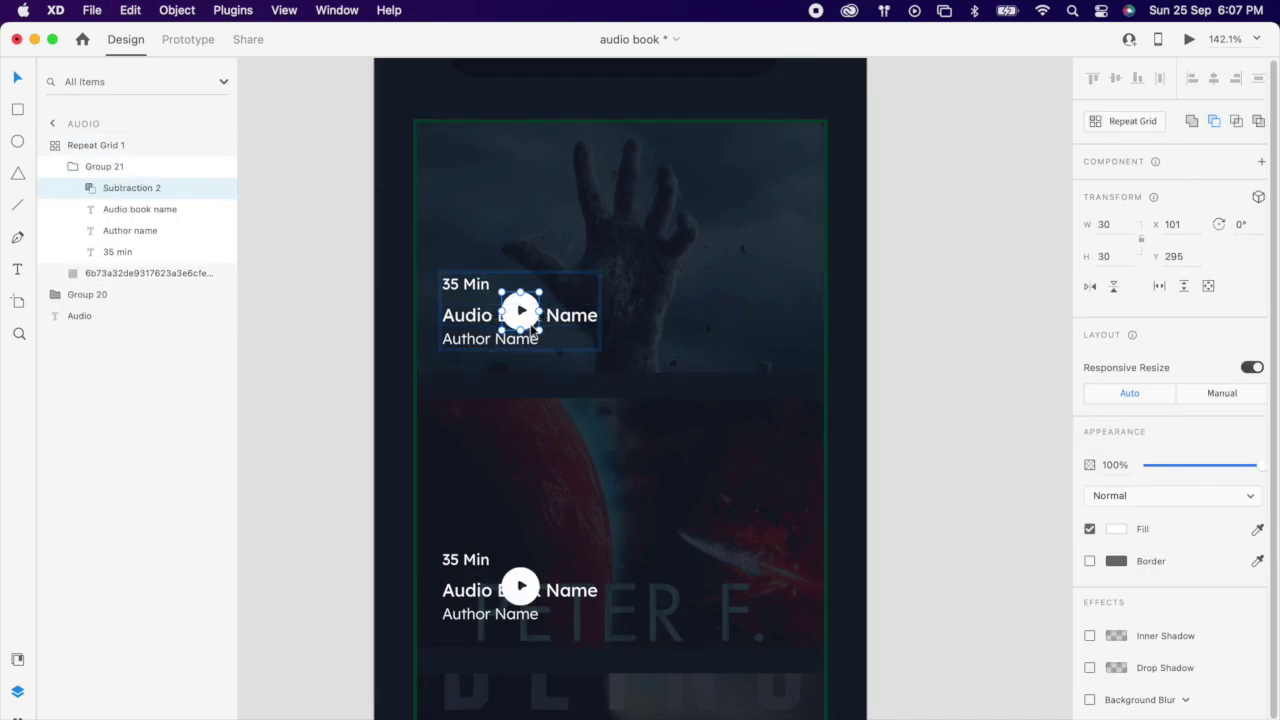
Step: Resize the play button to 24 × 24 and place it at X 320, Y 313 in the card's lower-right corner
{"action": "left_click_drag", "start_coordinate": [527, 332], "coordinate": [803, 332]}
{"action": "scroll", "coordinate": [792, 336], "scroll_direction": "up", "scroll_amount": 3}
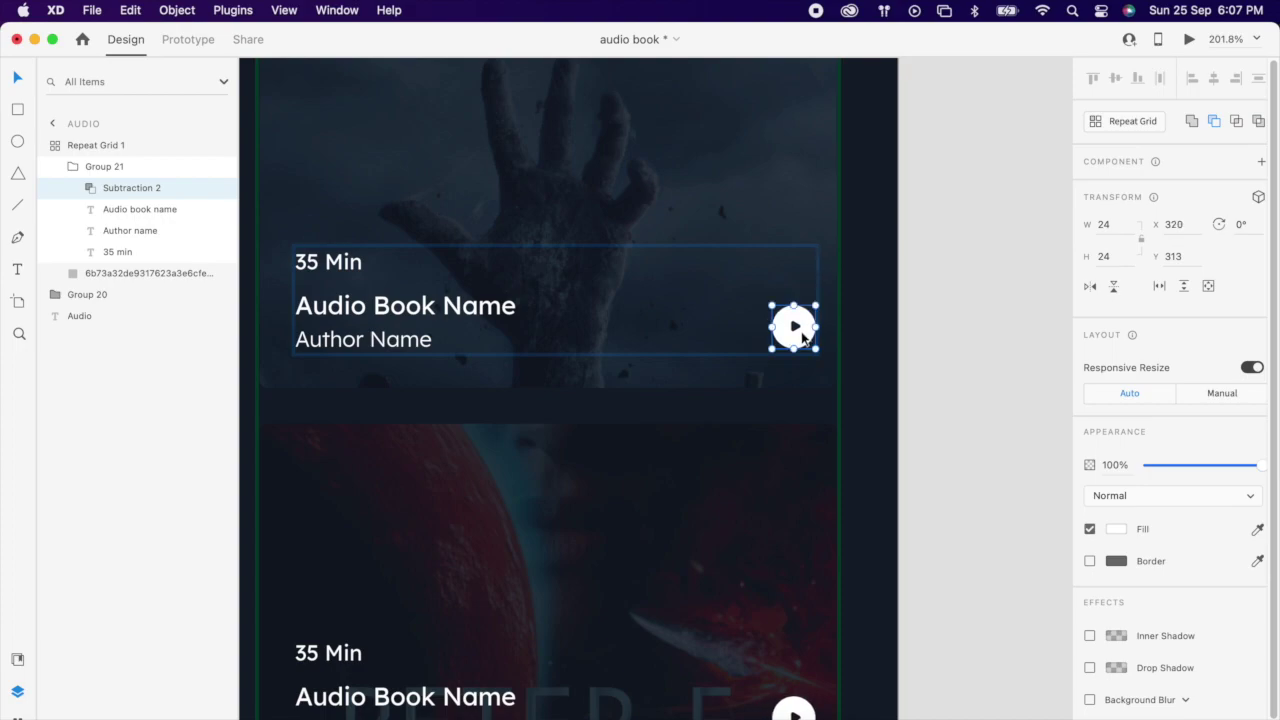
{"action": "scroll", "coordinate": [803, 345], "scroll_direction": "down", "scroll_amount": 2}
{"action": "scroll", "coordinate": [790, 330], "scroll_direction": "down", "scroll_amount": 5}
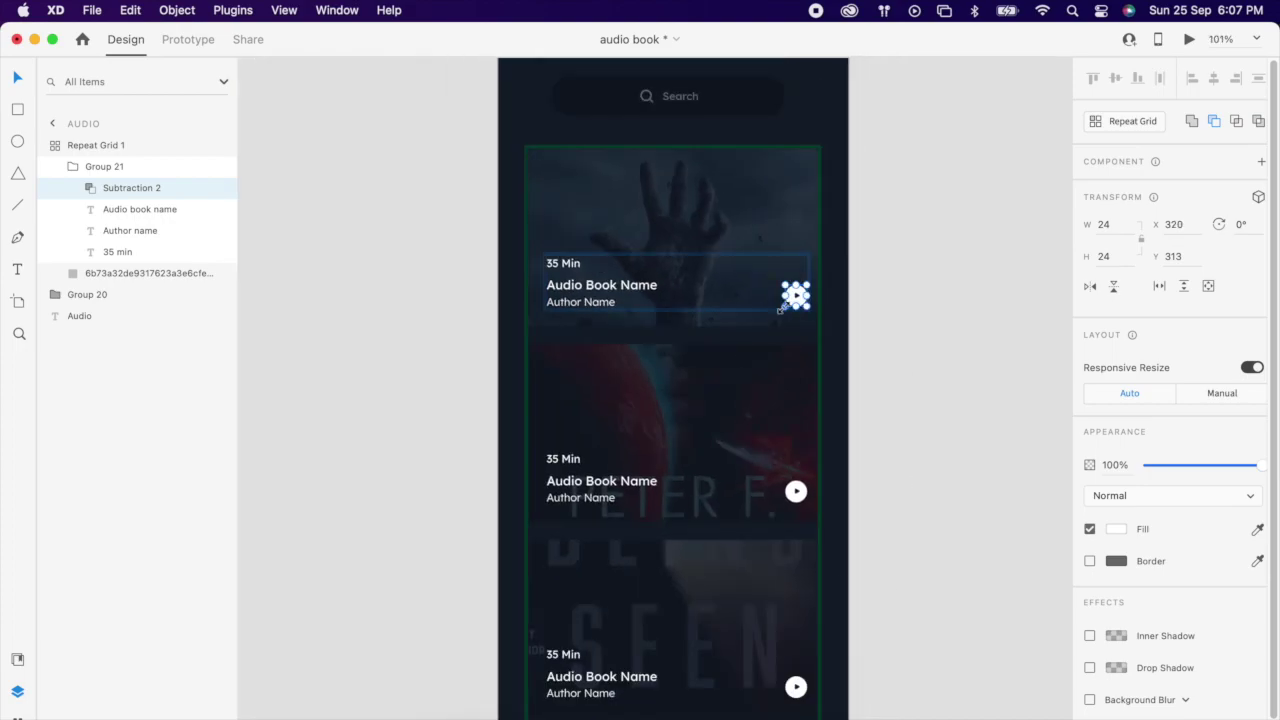
Step: Add a background blur to the play button with amount 30, brightness 15 and opacity 80%
{"action": "scroll", "coordinate": [785, 305], "scroll_direction": "up", "scroll_amount": 5}
{"action": "scroll", "coordinate": [1157, 560], "scroll_direction": "down", "scroll_amount": 1}
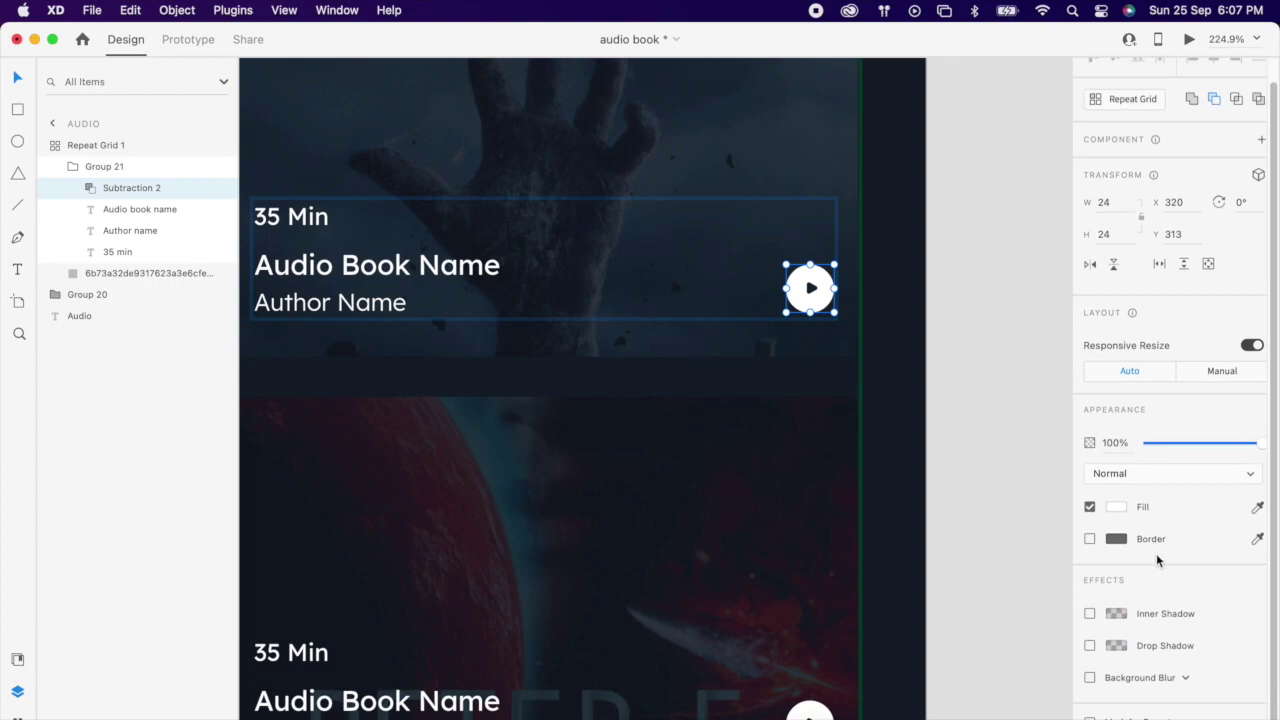
{"action": "left_click", "coordinate": [1090, 678]}
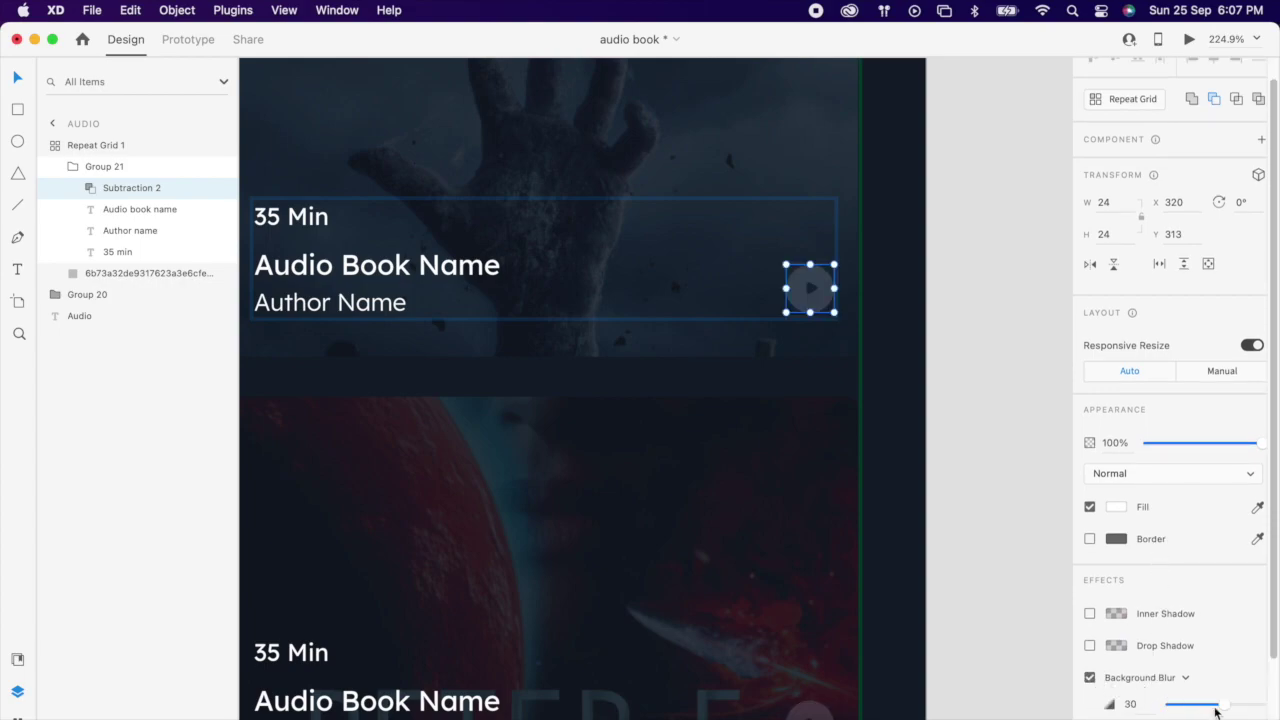
{"action": "scroll", "coordinate": [1197, 673], "scroll_direction": "down", "scroll_amount": 4}
{"action": "left_click_drag", "start_coordinate": [1172, 677], "coordinate": [1243, 682]}
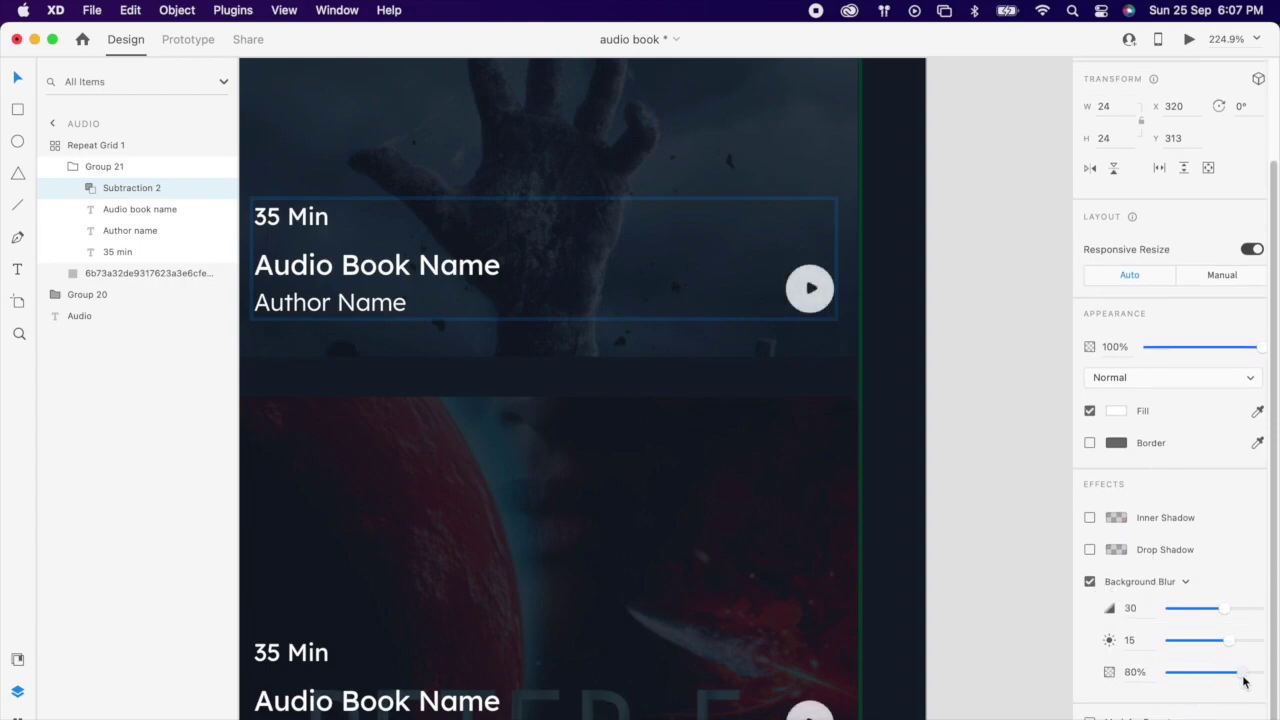
{"action": "left_click", "coordinate": [997, 406]}
Step: Examine the header and the repeated cards with their play buttons across the artboard
{"action": "scroll", "coordinate": [997, 406], "scroll_direction": "down", "scroll_amount": 5}
{"action": "scroll", "coordinate": [997, 406], "scroll_direction": "down", "scroll_amount": 2}
{"action": "scroll", "coordinate": [997, 406], "scroll_direction": "right", "scroll_amount": 2}
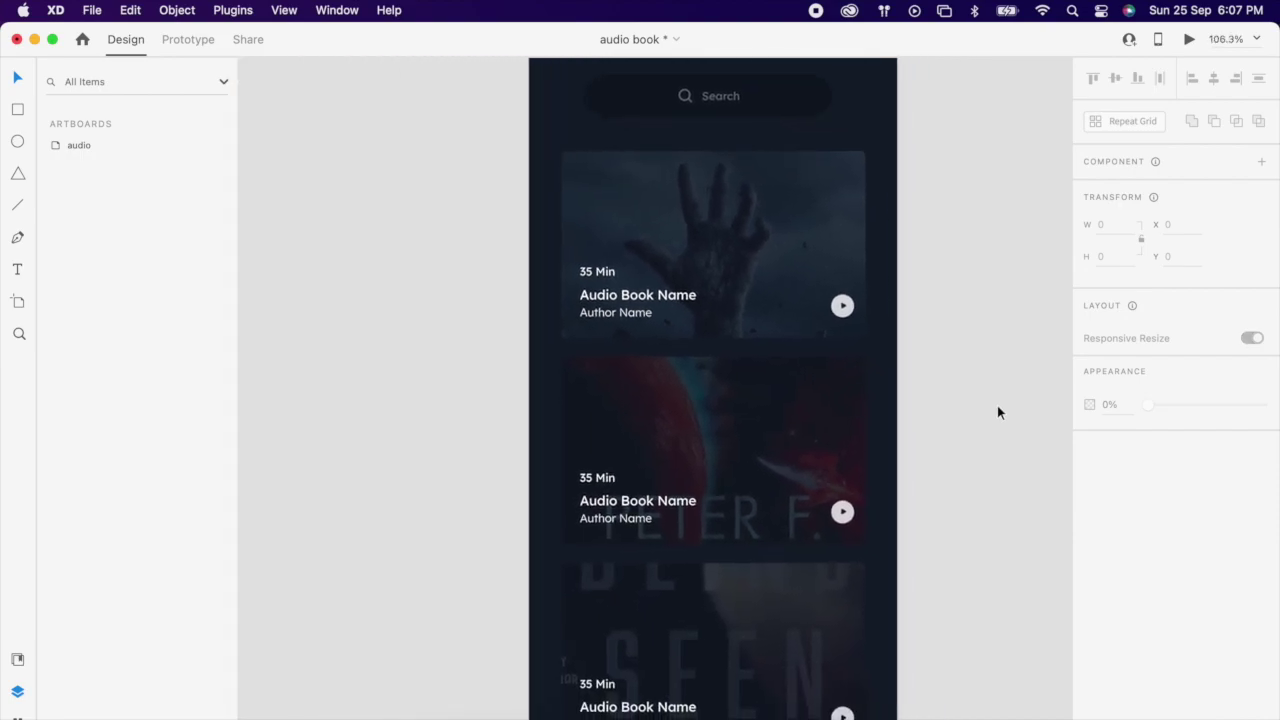
{"action": "scroll", "coordinate": [838, 368], "scroll_direction": "down", "scroll_amount": 2}
{"action": "scroll", "coordinate": [648, 324], "scroll_direction": "down", "scroll_amount": 2}
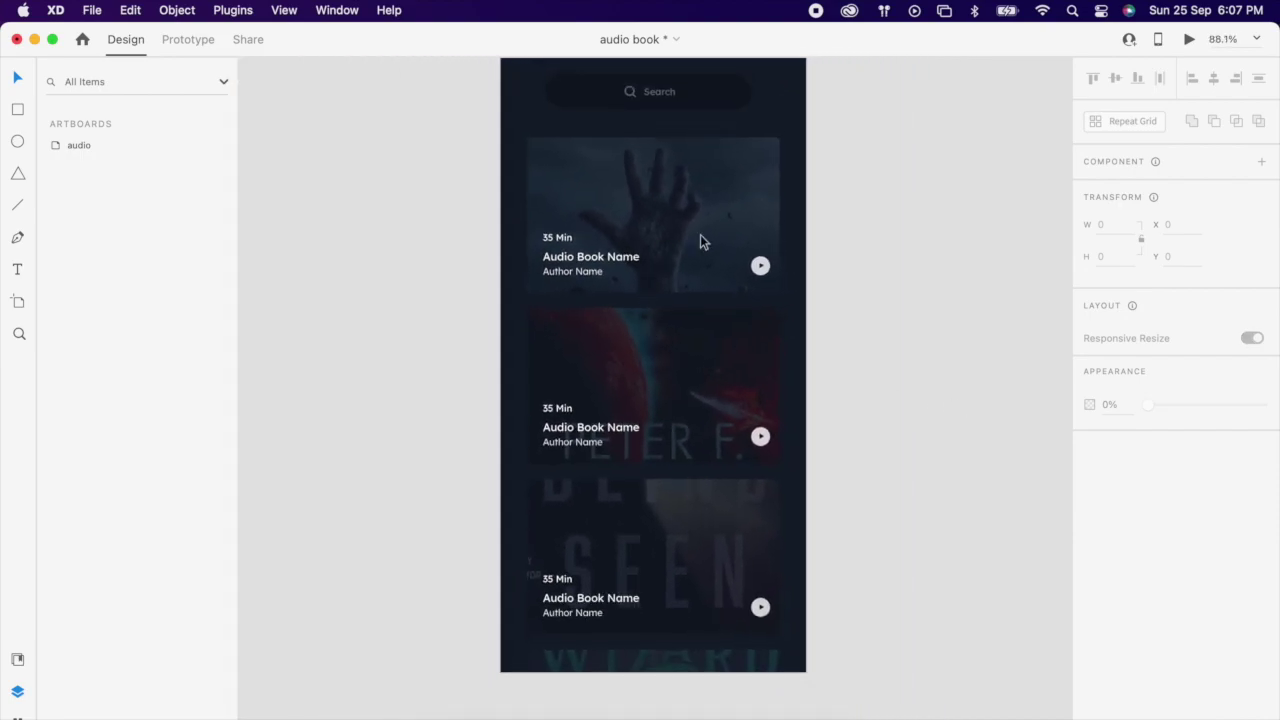
{"action": "scroll", "coordinate": [780, 223], "scroll_direction": "up", "scroll_amount": 5}
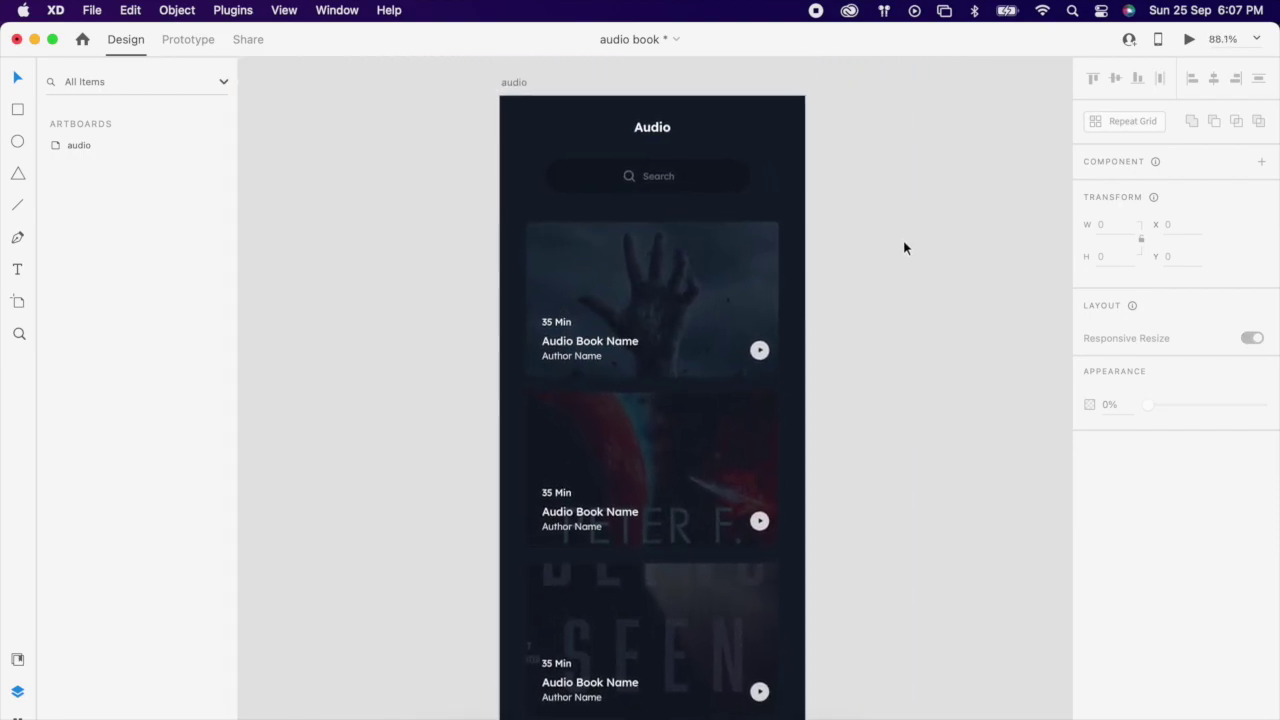
{"action": "left_click", "coordinate": [672, 305]}
{"action": "scroll", "coordinate": [660, 247], "scroll_direction": "up", "scroll_amount": 5}
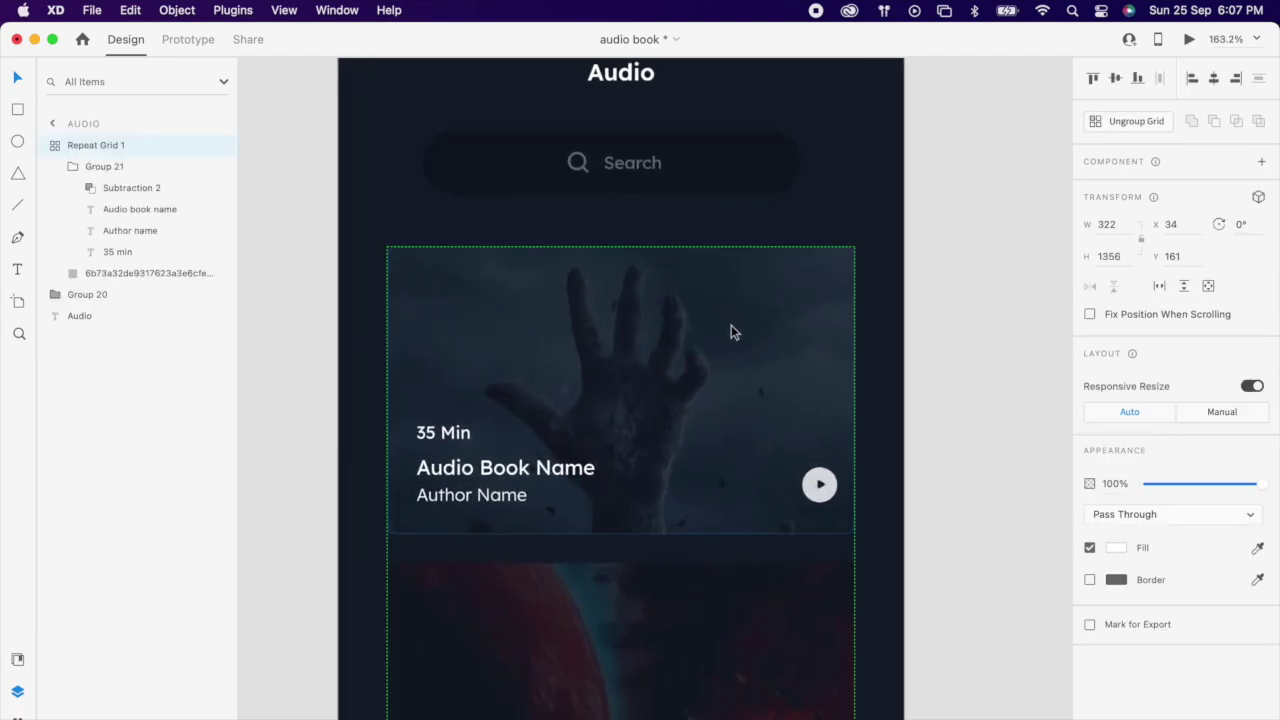
{"action": "key", "text": "Escape"}
{"action": "scroll", "coordinate": [732, 323], "scroll_direction": "down", "scroll_amount": 4}
Step: Ungroup the repeat grid and combine all of its cards into a single group
{"action": "left_click", "coordinate": [755, 347]}
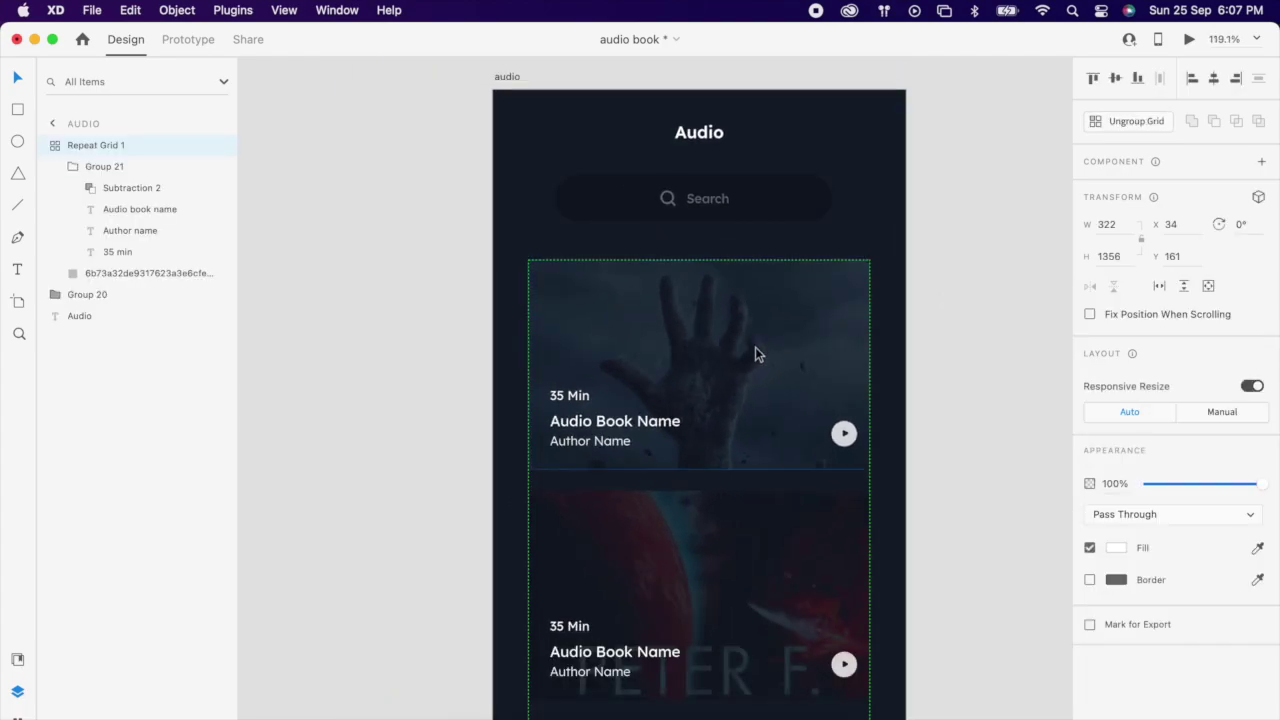
{"action": "left_click", "coordinate": [1146, 121]}
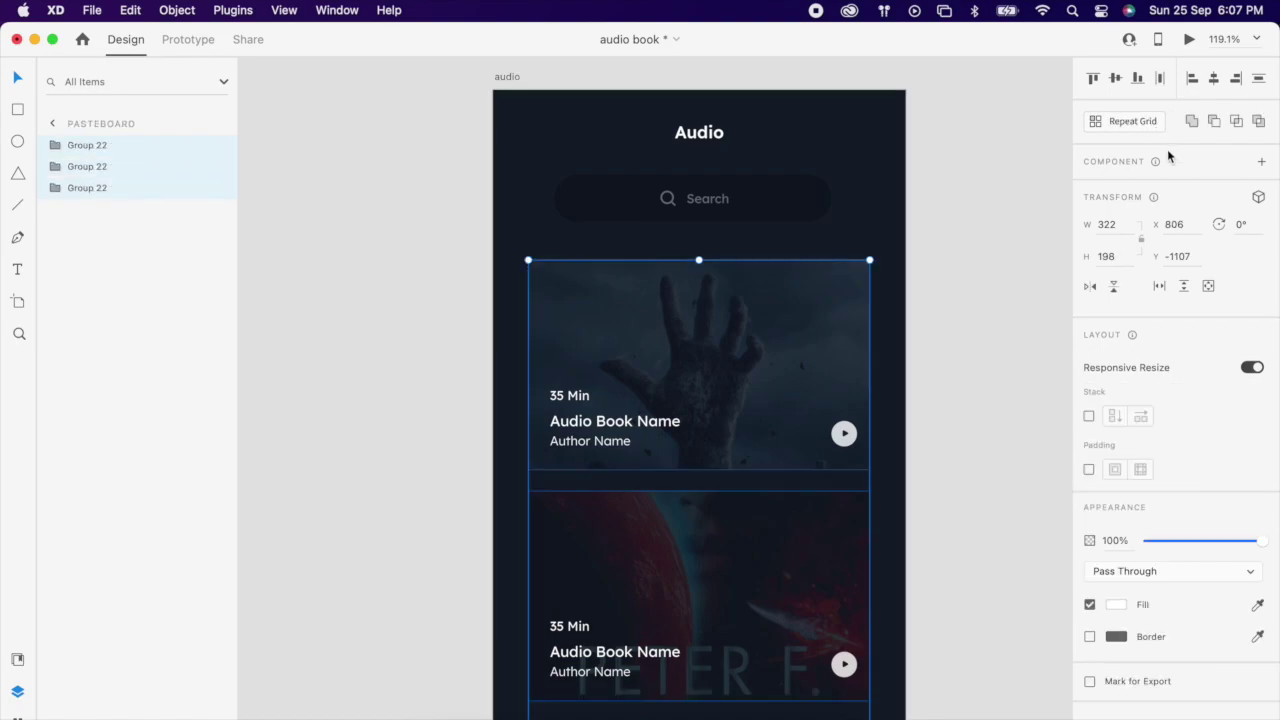
{"action": "right_click", "coordinate": [760, 320]}
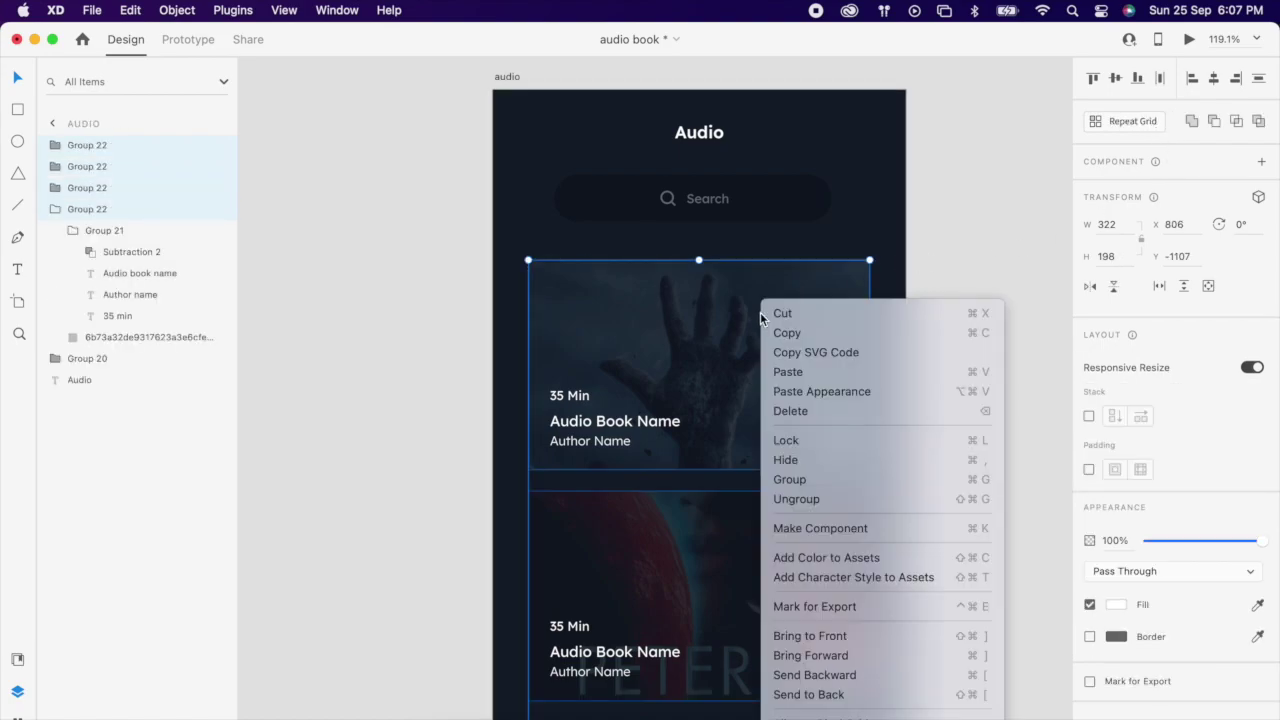
{"action": "left_click", "coordinate": [821, 482]}
Step: Try moving the card group up over the search bar, and undo the move
{"action": "left_click_drag", "start_coordinate": [777, 364], "coordinate": [769, 262]}
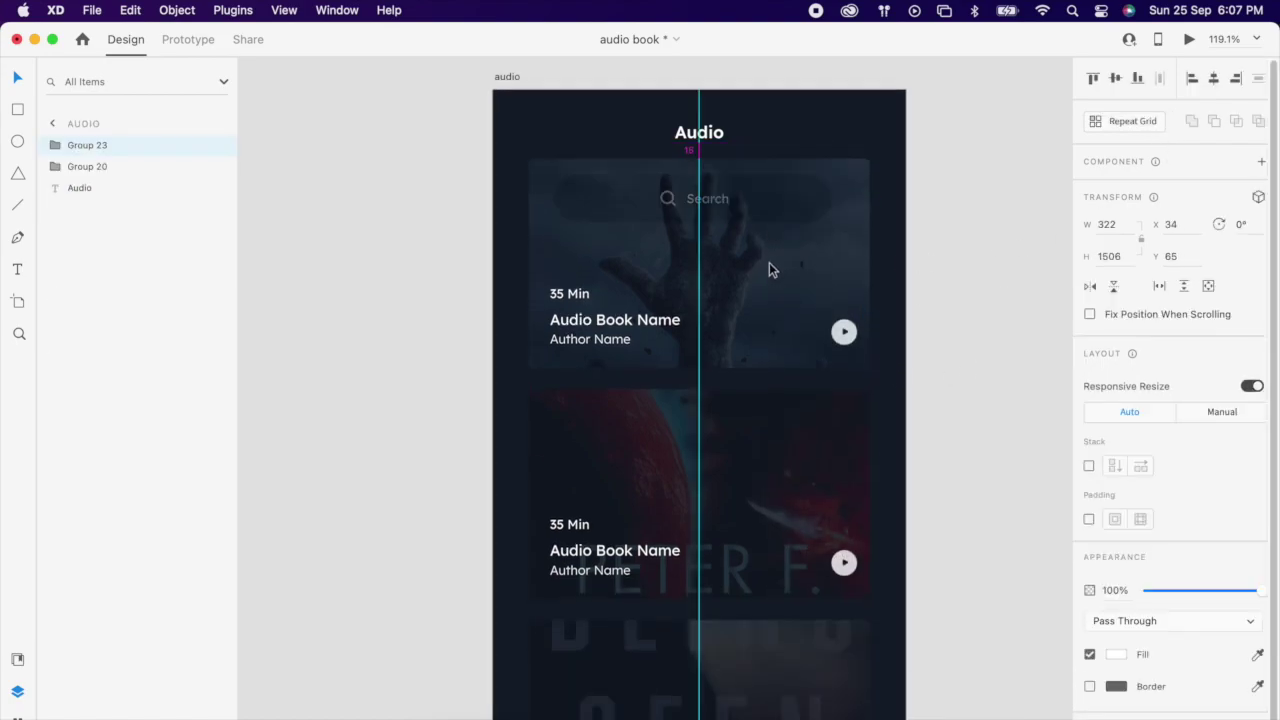
{"action": "key", "text": "super+z"}
{"action": "left_click", "coordinate": [954, 201]}
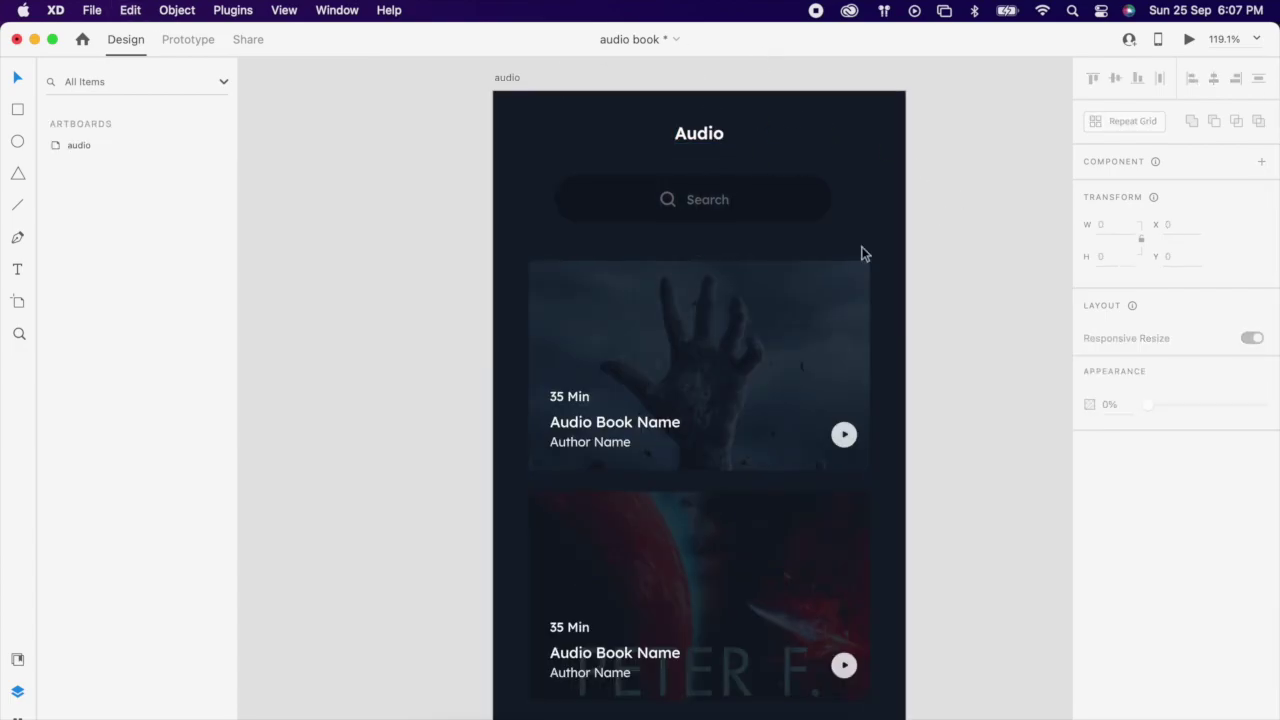
Step: Draw a borderless 390 × 142 rectangle across the artboard's header and fill it with the sampled dark background colour
{"action": "scroll", "coordinate": [600, 220], "scroll_direction": "up", "scroll_amount": 1}
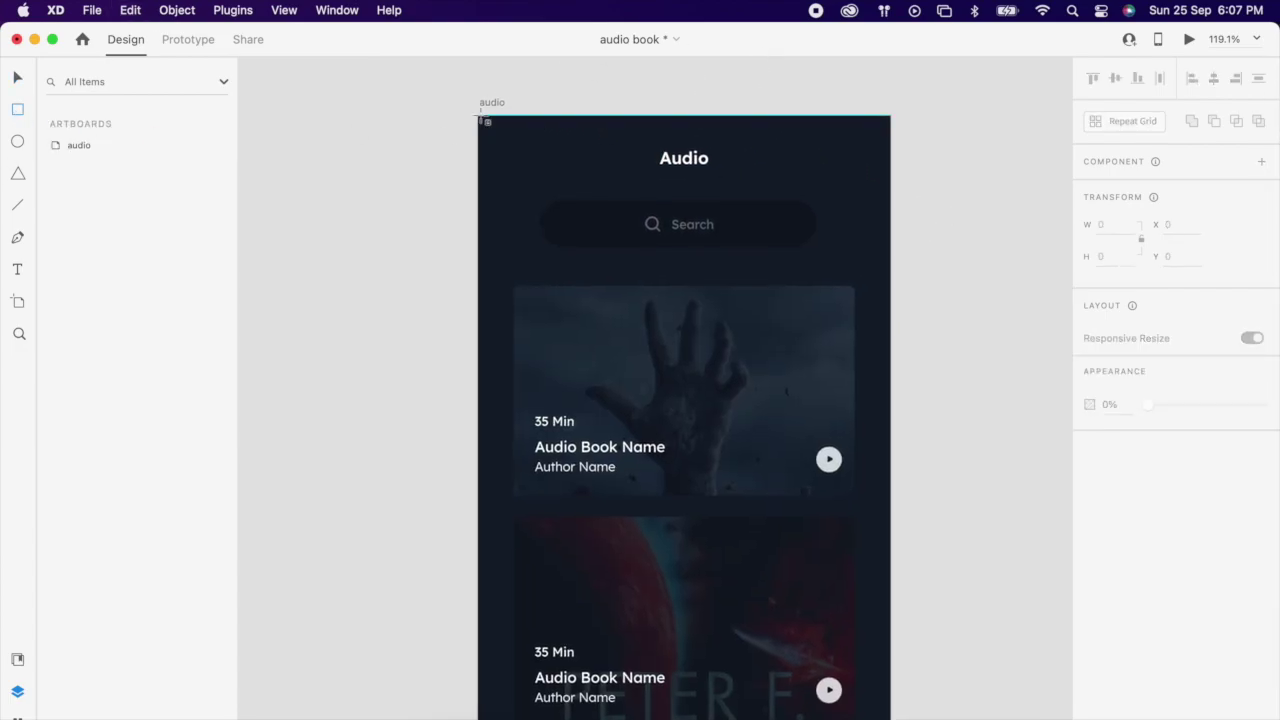
{"action": "mouse_move", "coordinate": [478, 116]}
{"action": "left_mouse_down"}
{"action": "mouse_move", "coordinate": [703, 243]}
{"action": "mouse_move", "coordinate": [893, 268]}
{"action": "left_mouse_up"}
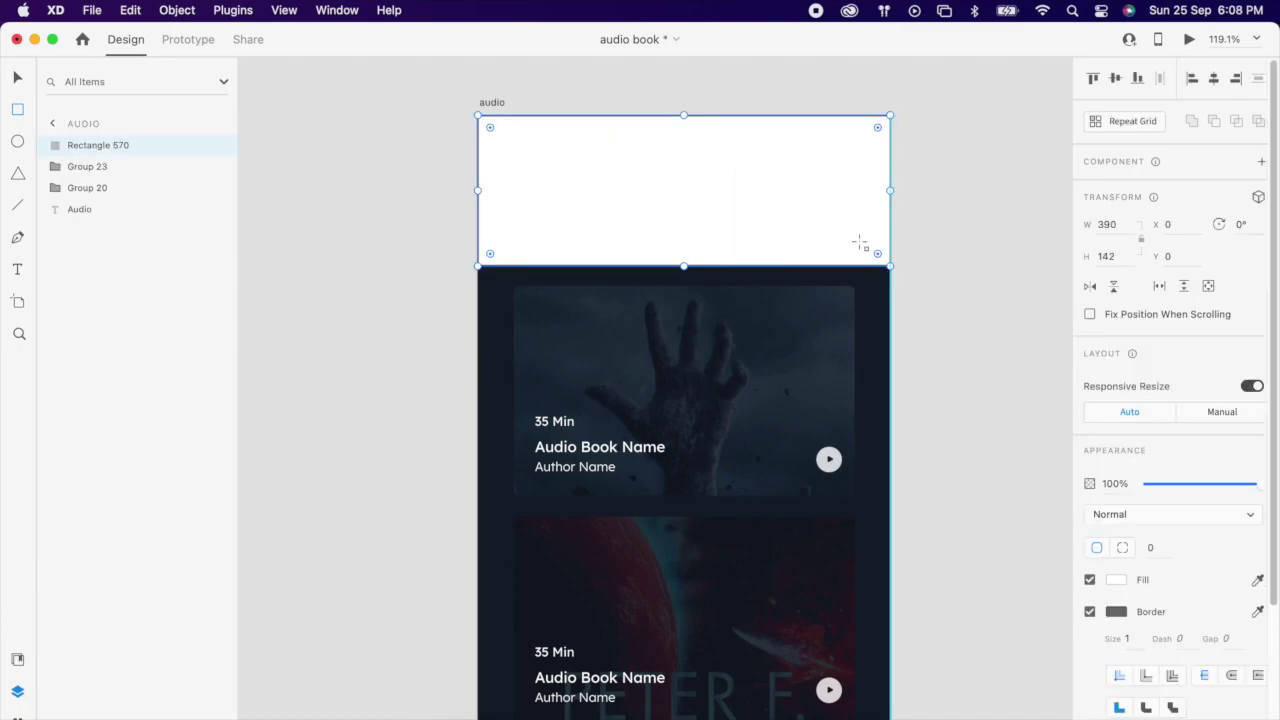
{"action": "key", "text": "v"}
{"action": "left_click", "coordinate": [1090, 611]}
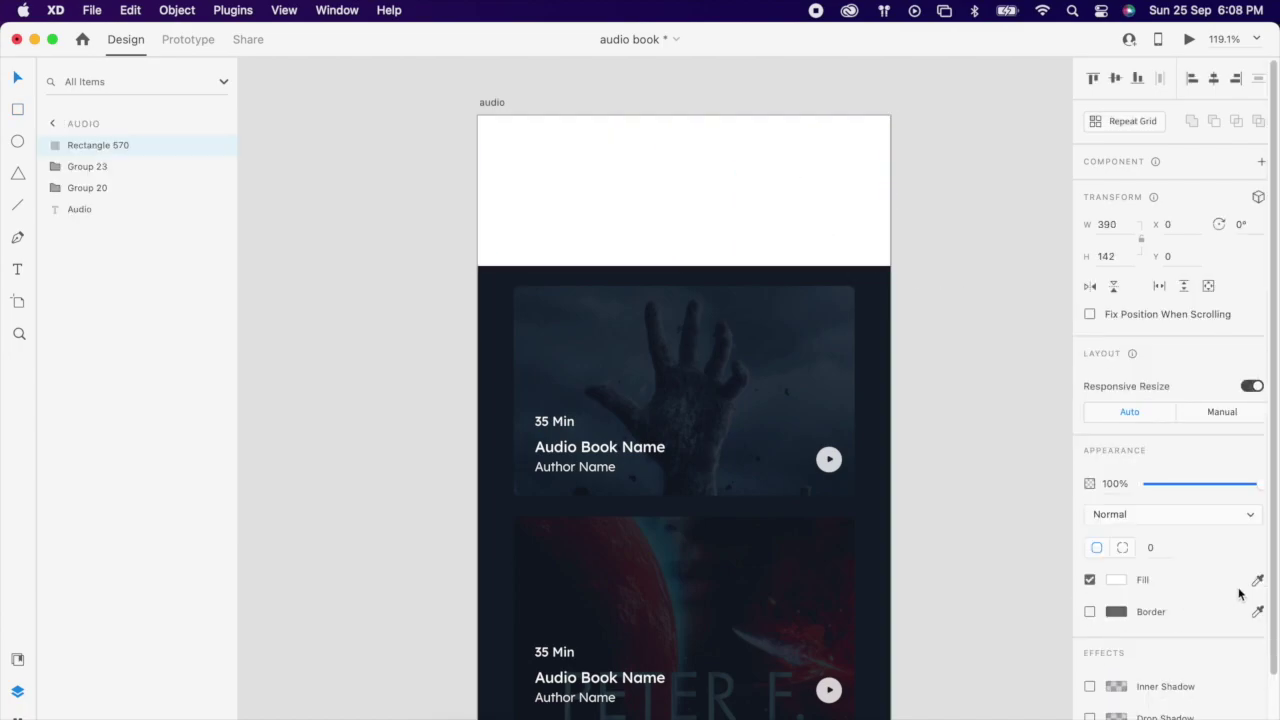
{"action": "left_click", "coordinate": [1257, 580]}
{"action": "left_click", "coordinate": [871, 312]}
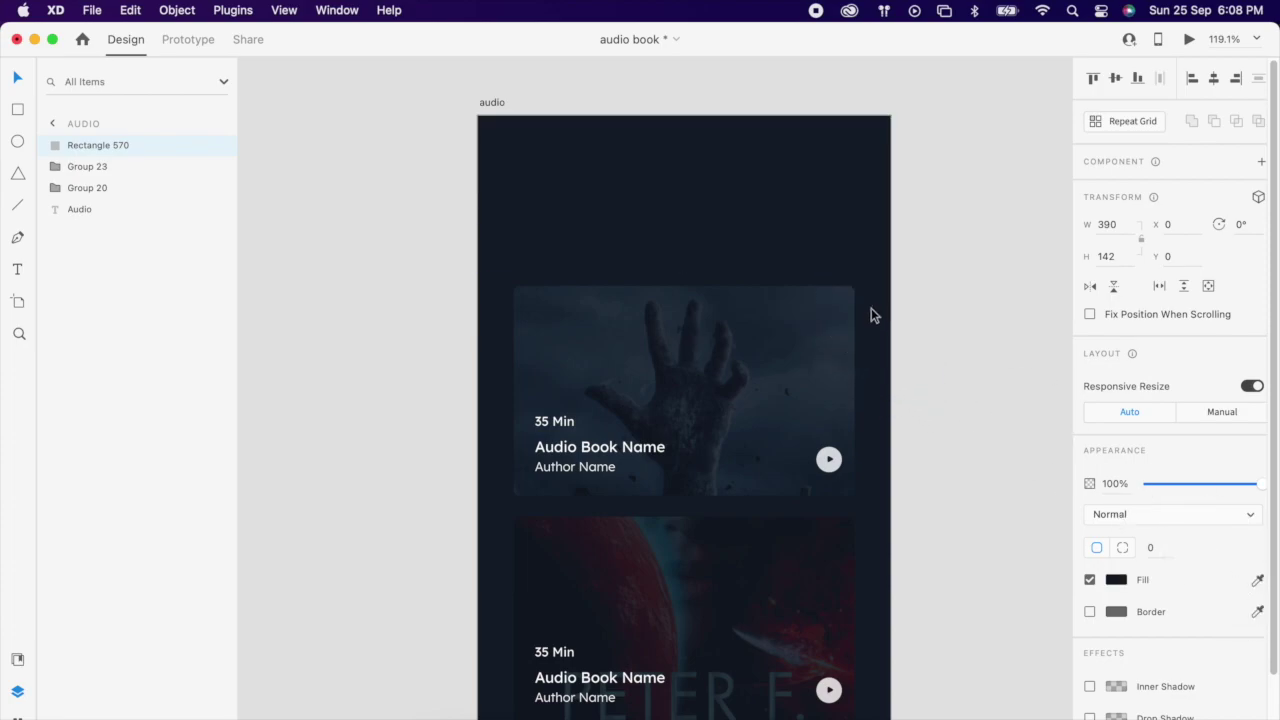
Step: Send the header rectangle to the back, behind the title and search bar
{"action": "left_click", "coordinate": [808, 224]}
{"action": "key", "text": "super+shift+bracketleft"}
{"action": "left_click", "coordinate": [922, 252]}
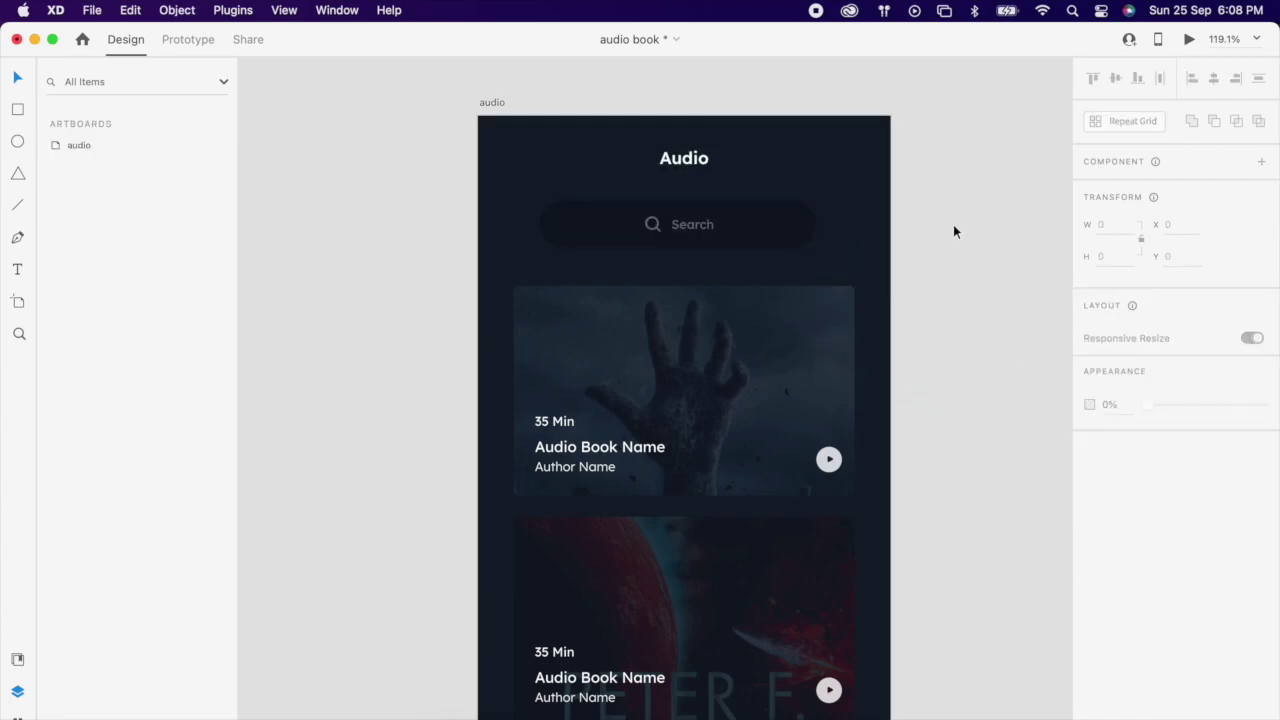
Step: Group the header rectangle, Audio title and search bar into a single header group
{"action": "left_click_drag", "start_coordinate": [953, 224], "coordinate": [591, 134]}
{"action": "right_click", "coordinate": [591, 136]}
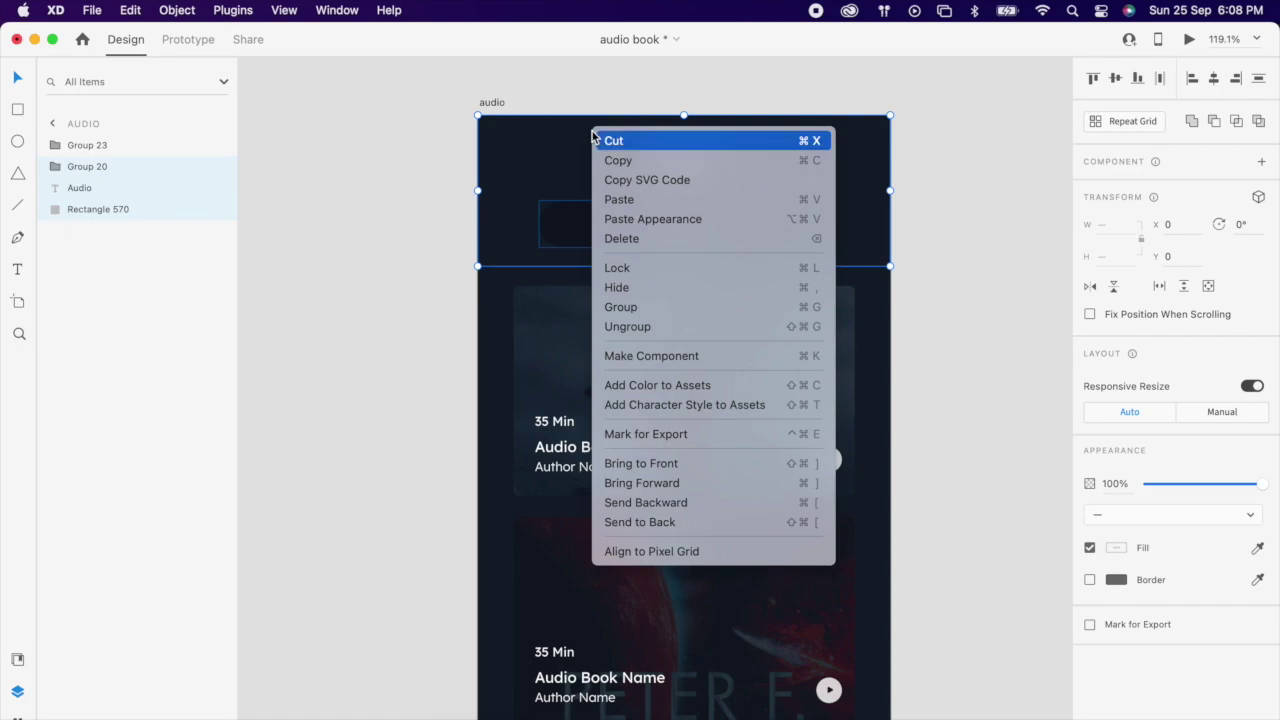
{"action": "left_click", "coordinate": [652, 308]}
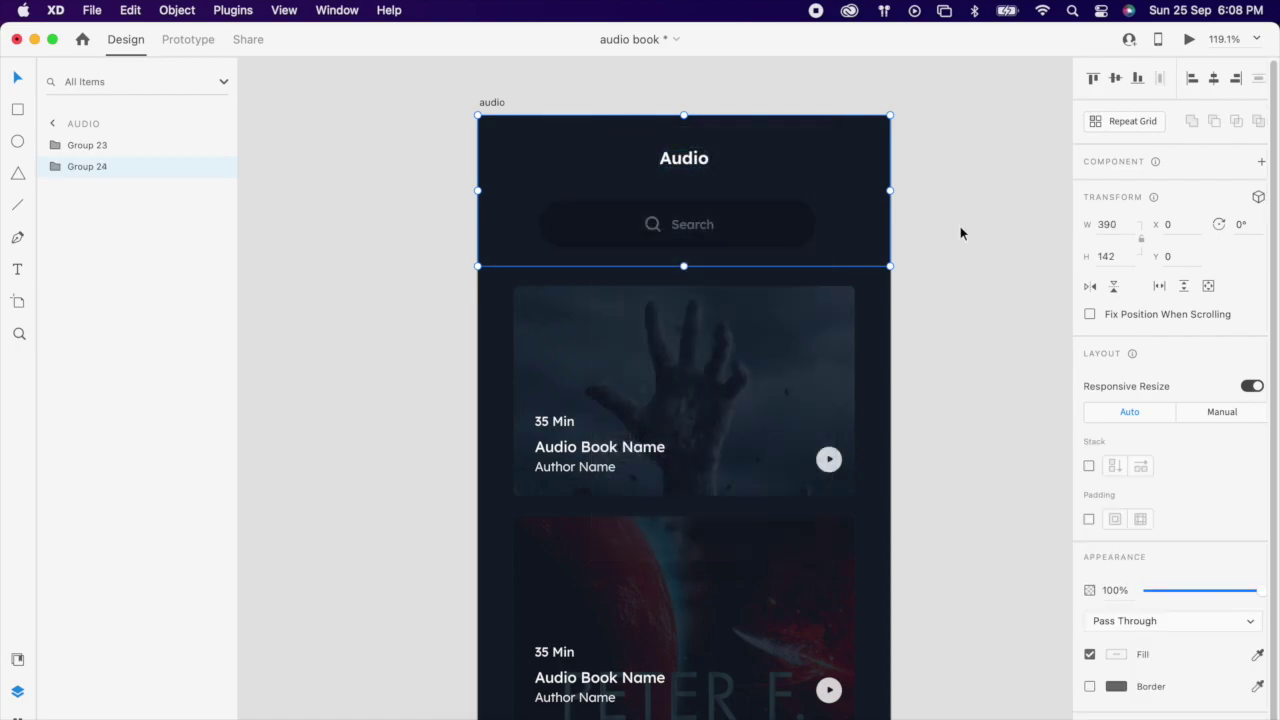
Step: Nudge the Audio title inside the header group 10 px down towards the search bar
{"action": "double_click", "coordinate": [686, 162]}
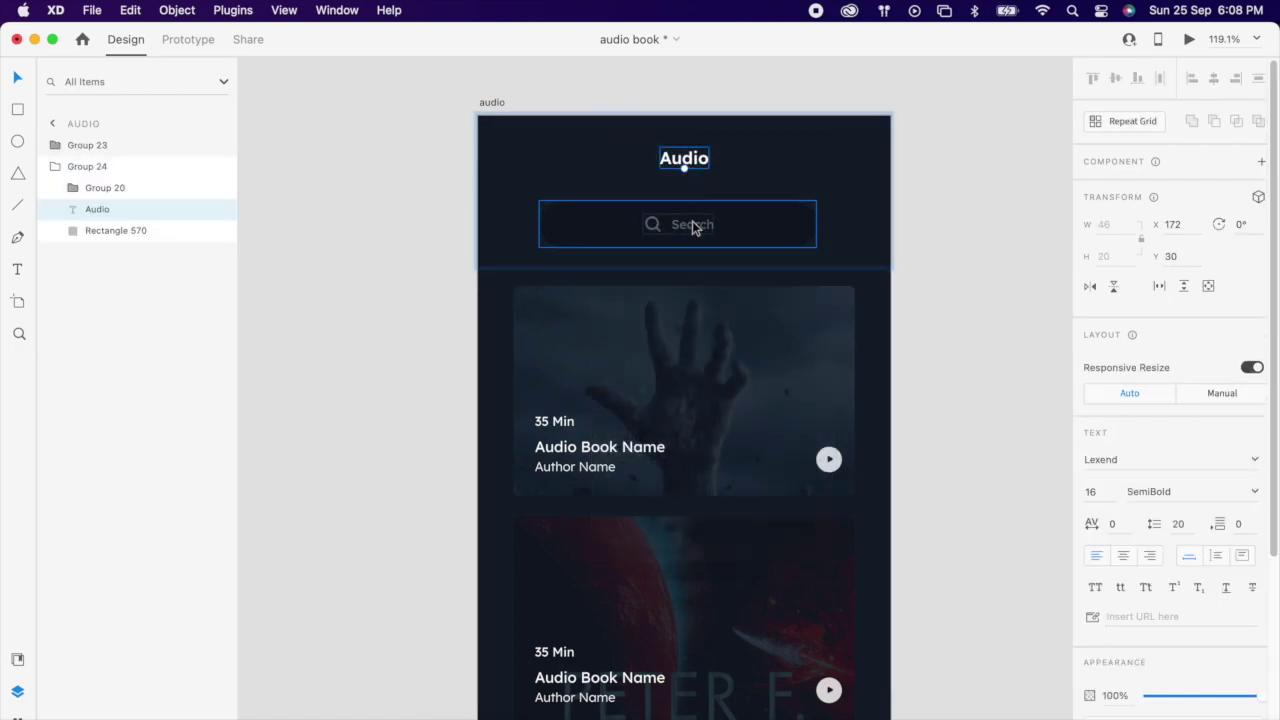
{"action": "key", "text": "shift+Down"}
{"action": "left_click", "coordinate": [953, 262]}
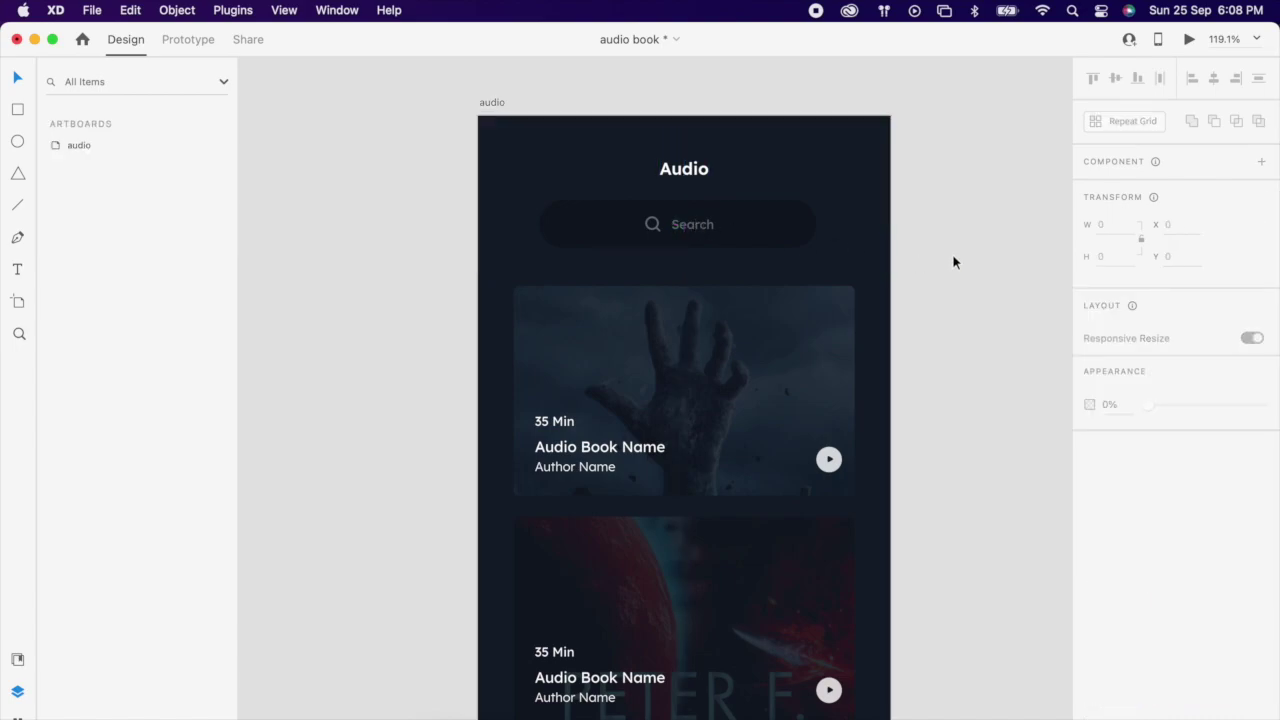
Step: Bring the header group to the front, above the group of audio book cards
{"action": "left_click", "coordinate": [837, 229]}
{"action": "right_click", "coordinate": [836, 229]}
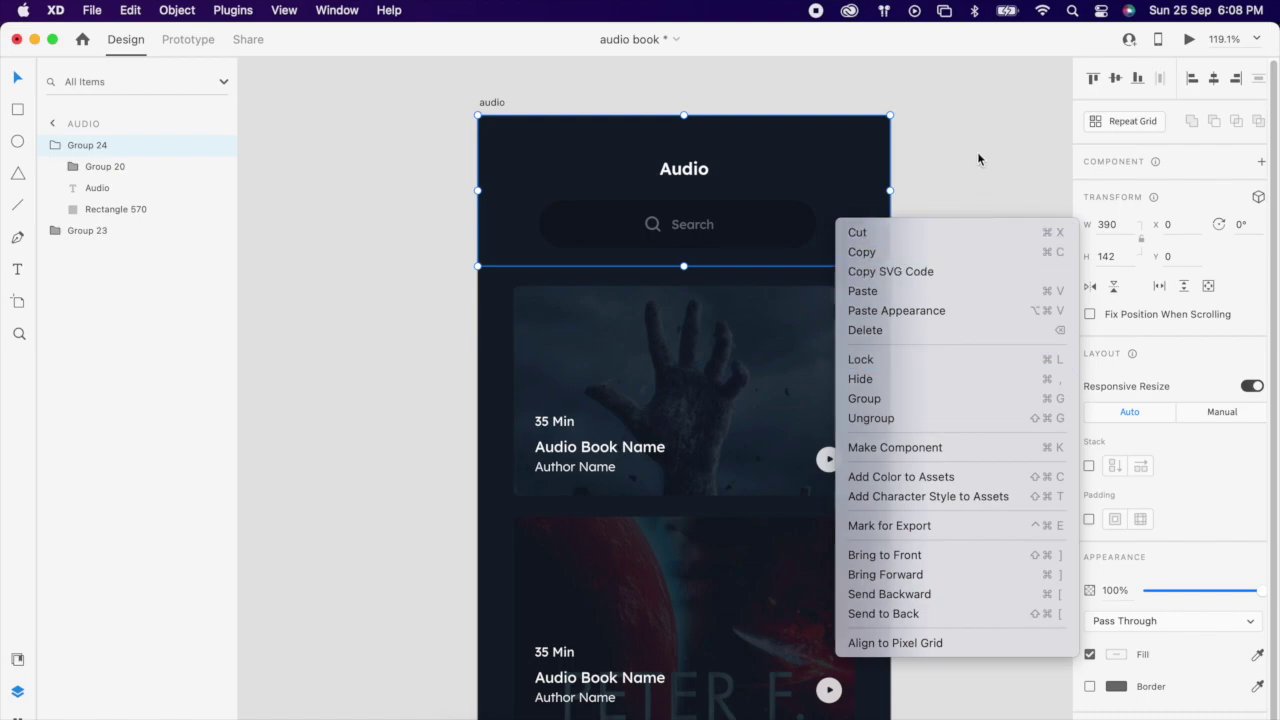
{"action": "left_click", "coordinate": [975, 180]}
Step: Try shifting the card group up towards the header, and undo the move
{"action": "left_click_drag", "start_coordinate": [837, 337], "coordinate": [802, 328]}
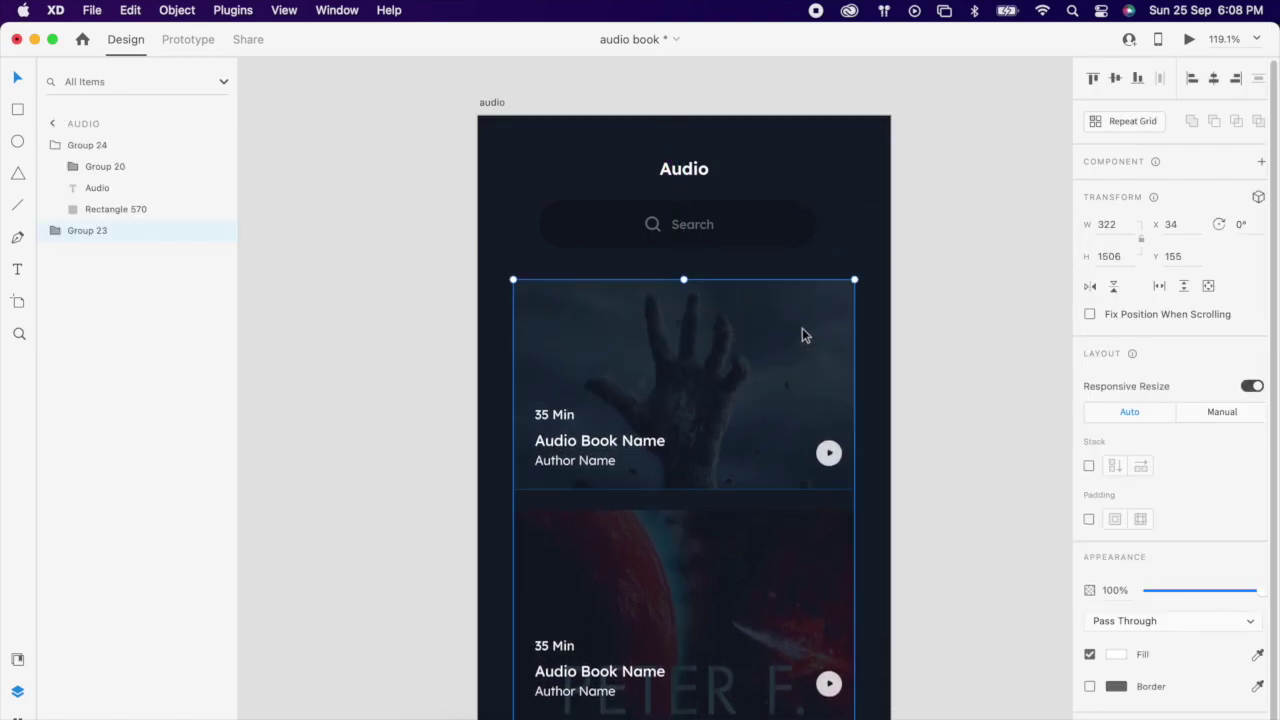
{"action": "key", "text": "super+z"}
{"action": "left_click", "coordinate": [938, 302]}
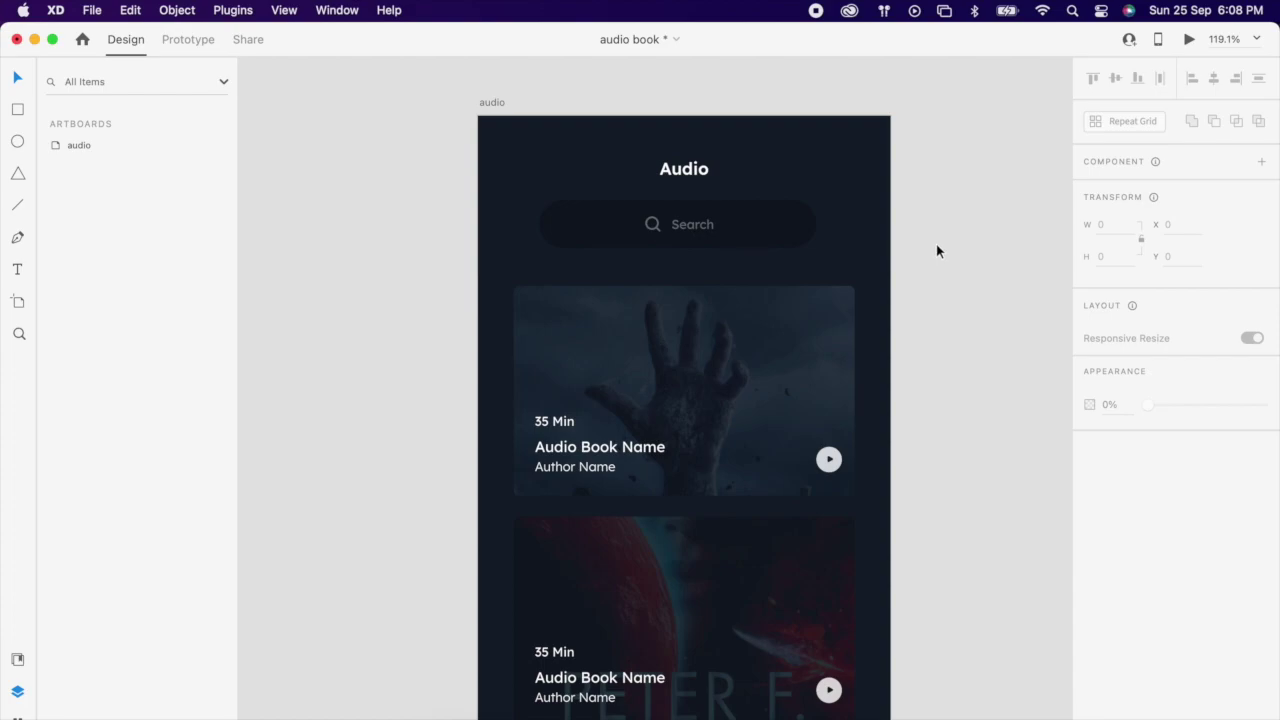
Step: Duplicate the audio artboard to create a second screen beside it
{"action": "scroll", "coordinate": [936, 244], "scroll_direction": "down", "scroll_amount": 5}
{"action": "scroll", "coordinate": [918, 238], "scroll_direction": "right", "scroll_amount": 3}
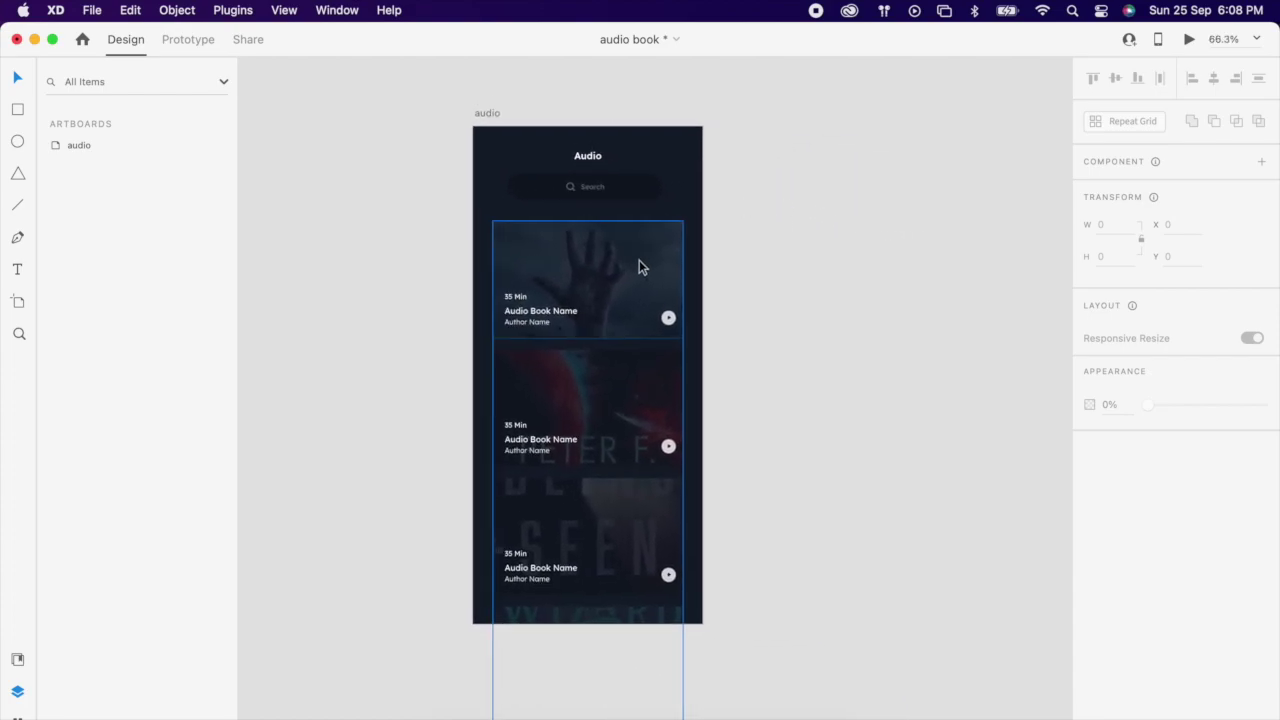
{"action": "left_click", "coordinate": [487, 115]}
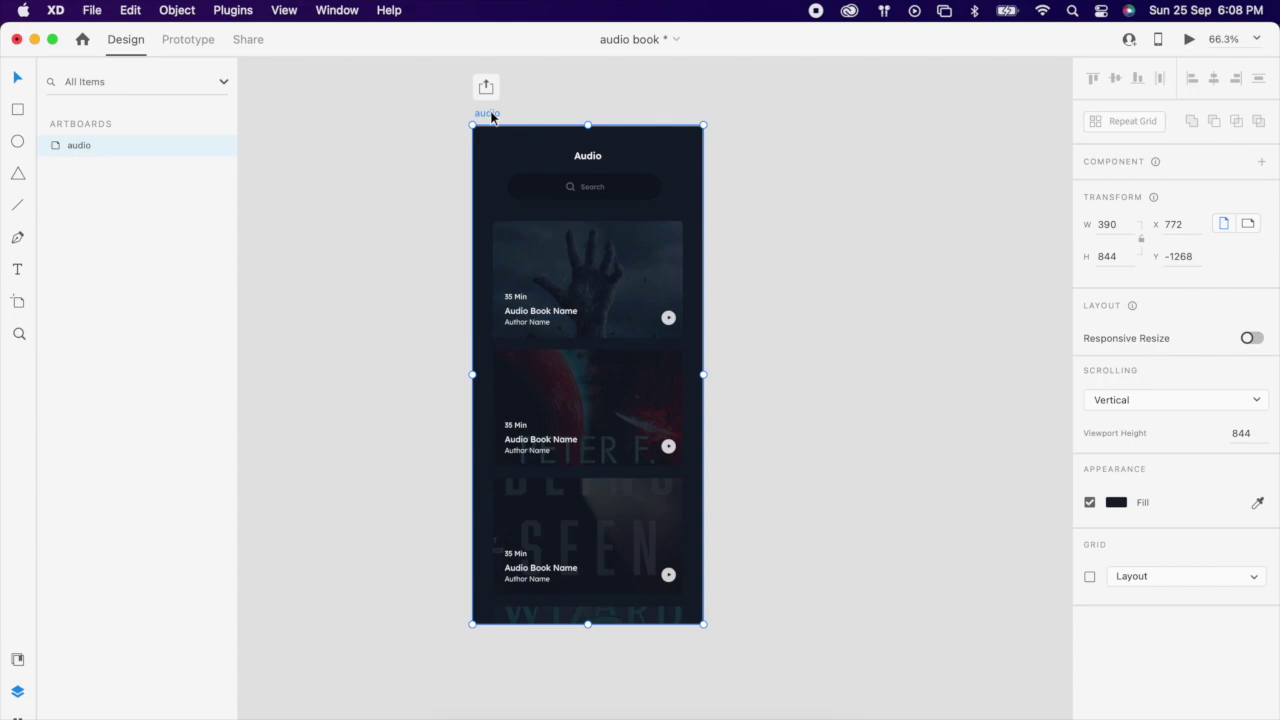
{"action": "key", "text": "super+d"}
{"action": "left_click", "coordinate": [1005, 204]}
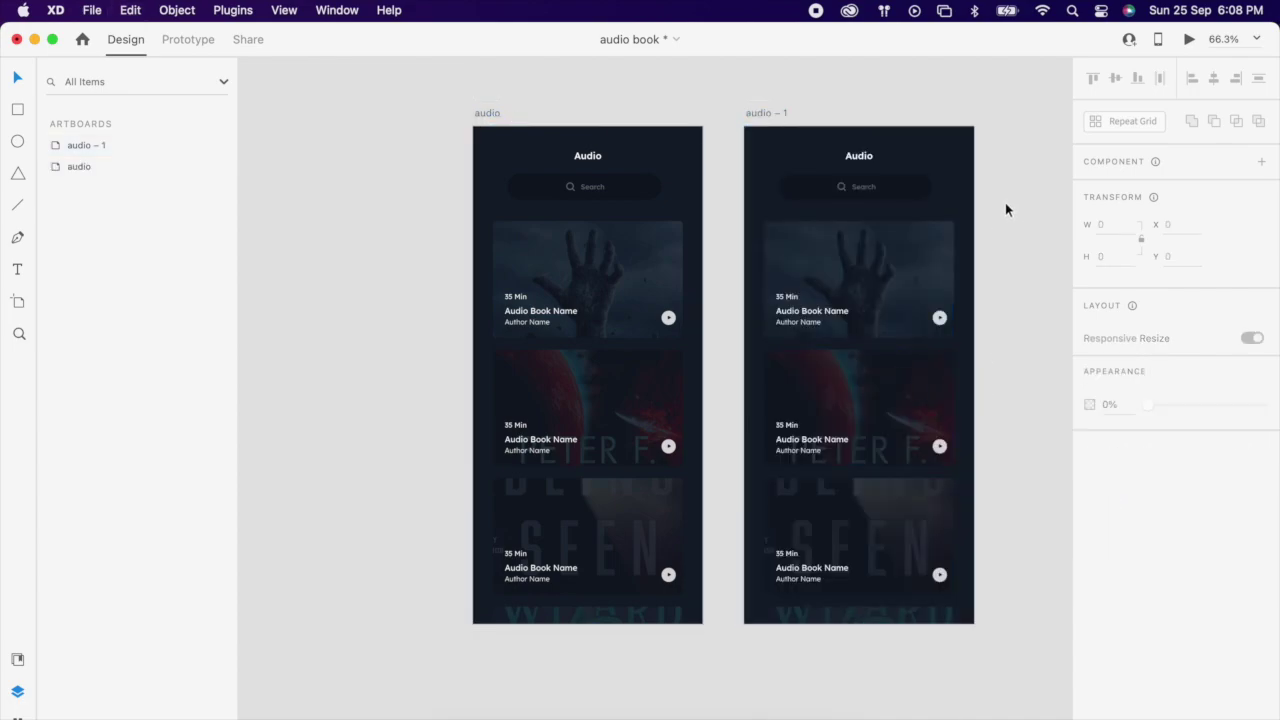
Step: On the duplicated artboard, move the hand-cover card up beyond the artboard and place the red planet card at Y 191
{"action": "scroll", "coordinate": [849, 177], "scroll_direction": "right", "scroll_amount": 2}
{"action": "scroll", "coordinate": [849, 177], "scroll_direction": "right", "scroll_amount": 2}
{"action": "scroll", "coordinate": [735, 188], "scroll_direction": "up", "scroll_amount": 5}
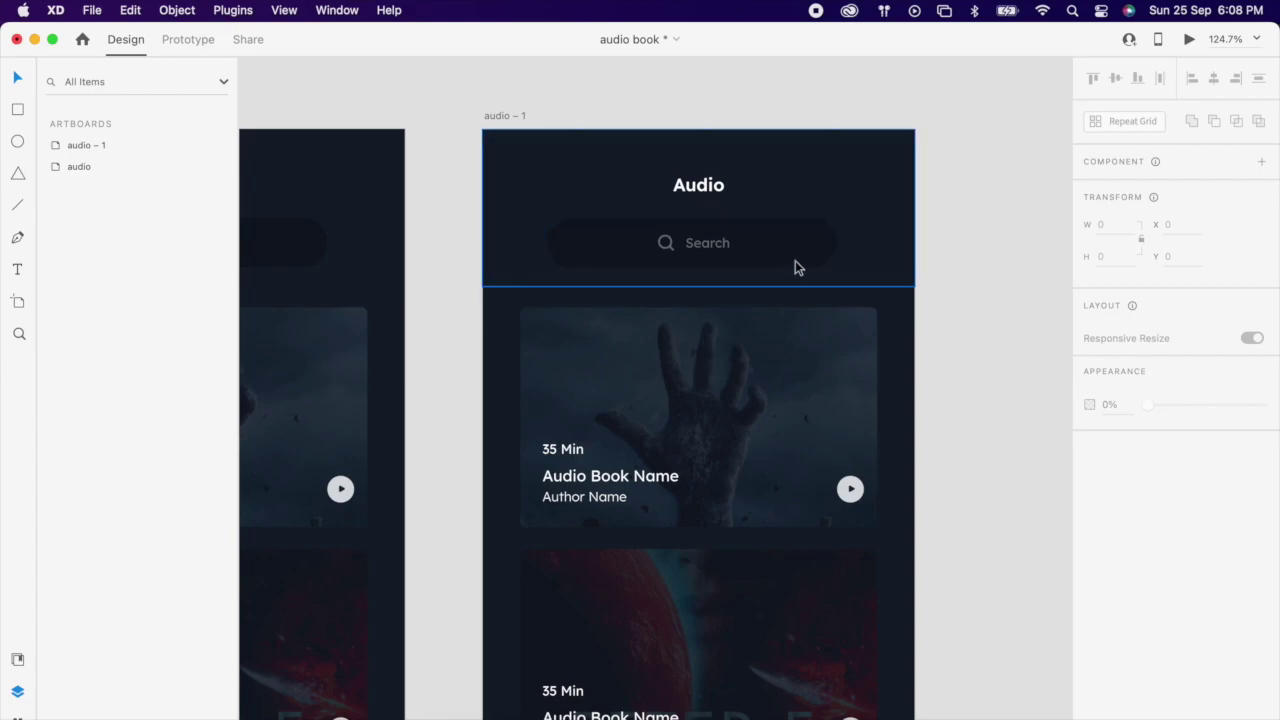
{"action": "scroll", "coordinate": [828, 216], "scroll_direction": "down", "scroll_amount": 3}
{"action": "scroll", "coordinate": [810, 216], "scroll_direction": "down", "scroll_amount": 3}
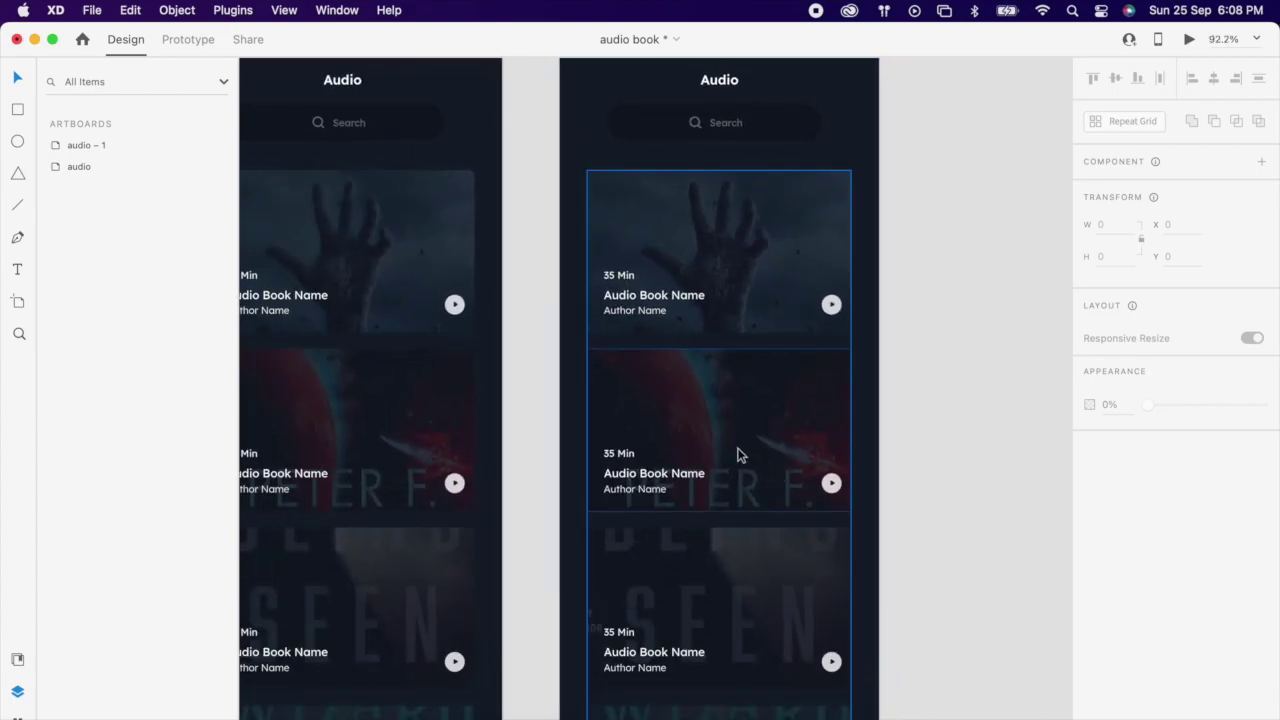
{"action": "double_click", "coordinate": [754, 279]}
{"action": "scroll", "coordinate": [765, 320], "scroll_direction": "up", "scroll_amount": 2}
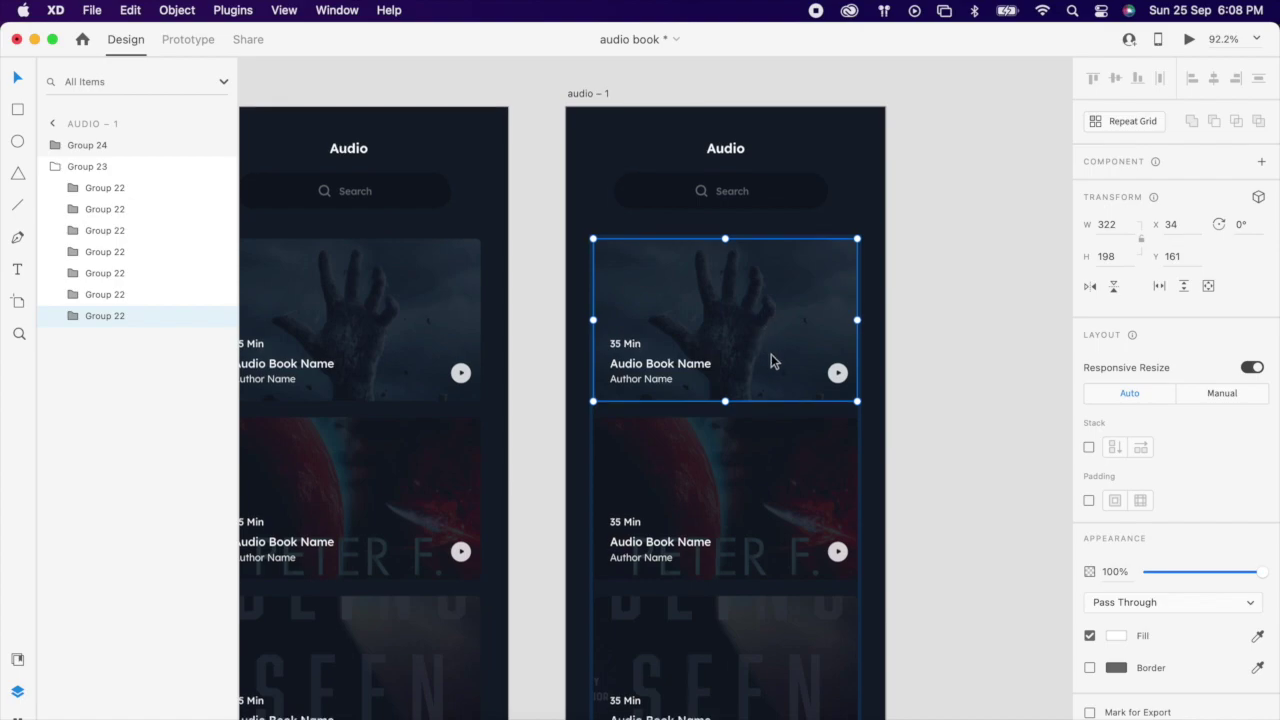
{"action": "left_click_drag", "start_coordinate": [789, 362], "coordinate": [791, 170]}
{"action": "left_click_drag", "start_coordinate": [791, 531], "coordinate": [786, 386]}
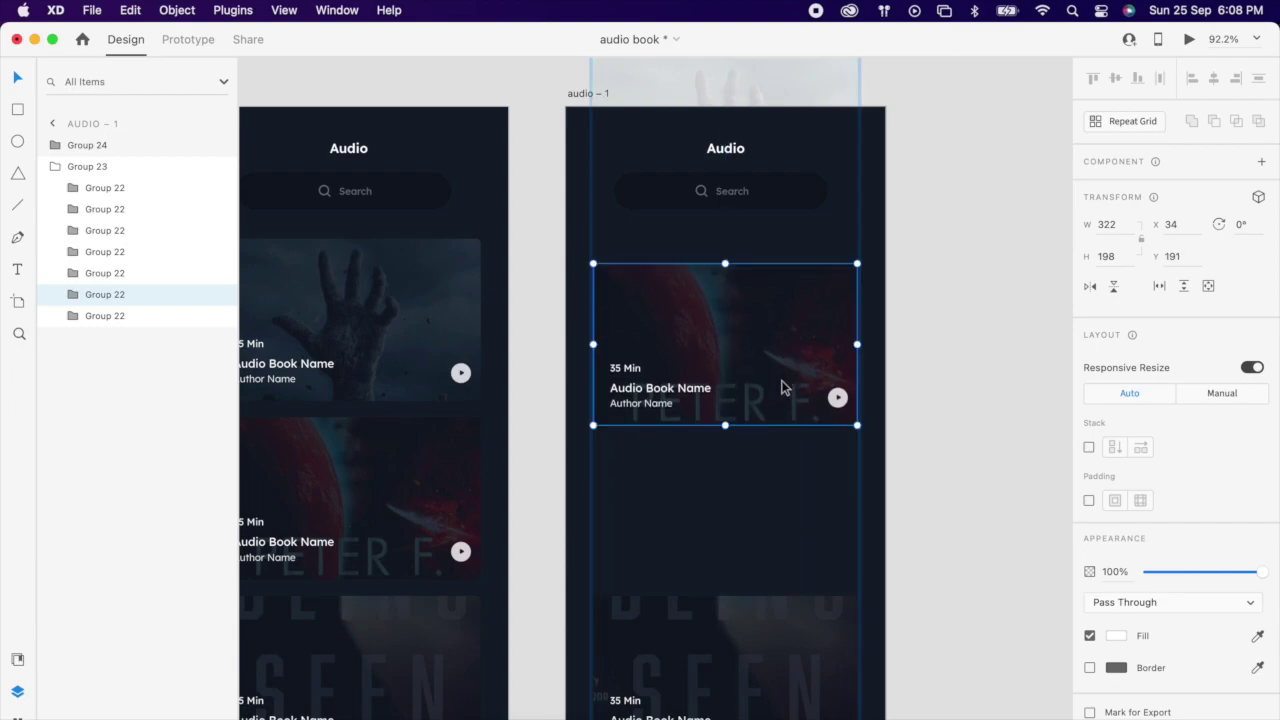
Step: Select the five cards below the red planet card and move them down together, towards the duplicated artboard's lower edge
{"action": "scroll", "coordinate": [782, 380], "scroll_direction": "down", "scroll_amount": 5}
{"action": "left_click", "coordinate": [780, 376]}
{"action": "scroll", "coordinate": [782, 571], "scroll_direction": "down", "scroll_amount": 6}
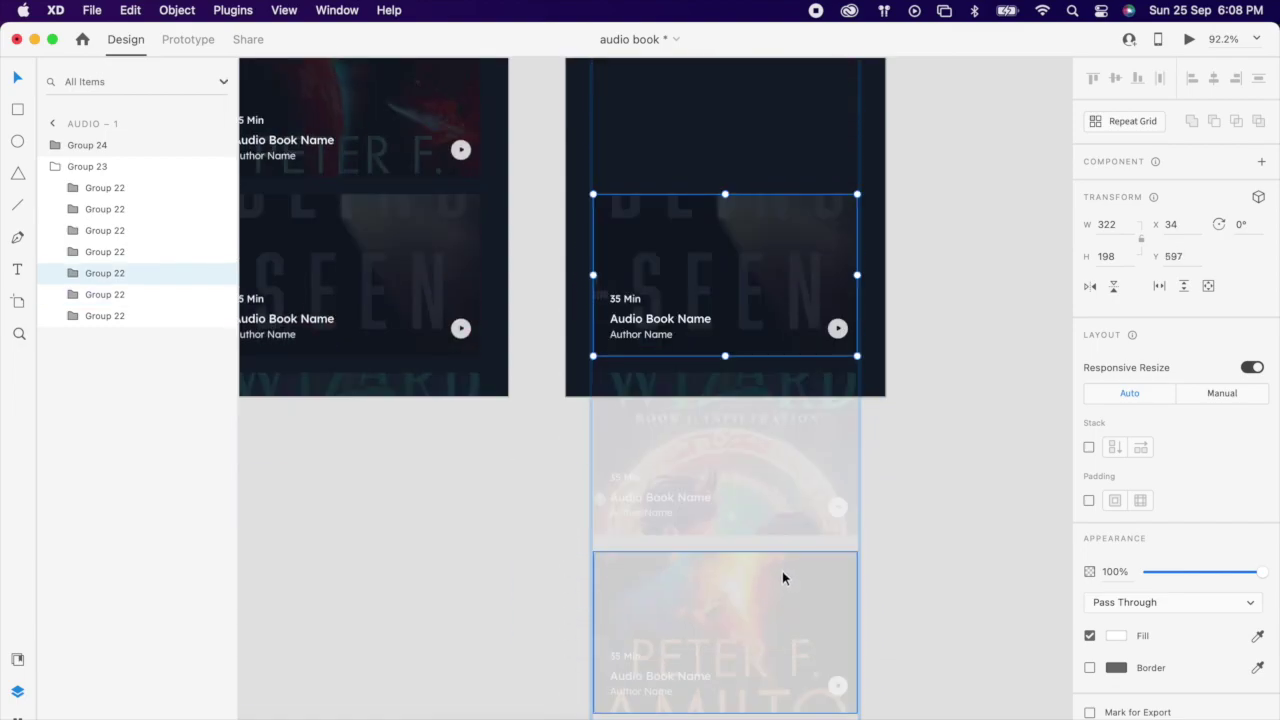
{"action": "scroll", "coordinate": [782, 570], "scroll_direction": "down", "scroll_amount": 5}
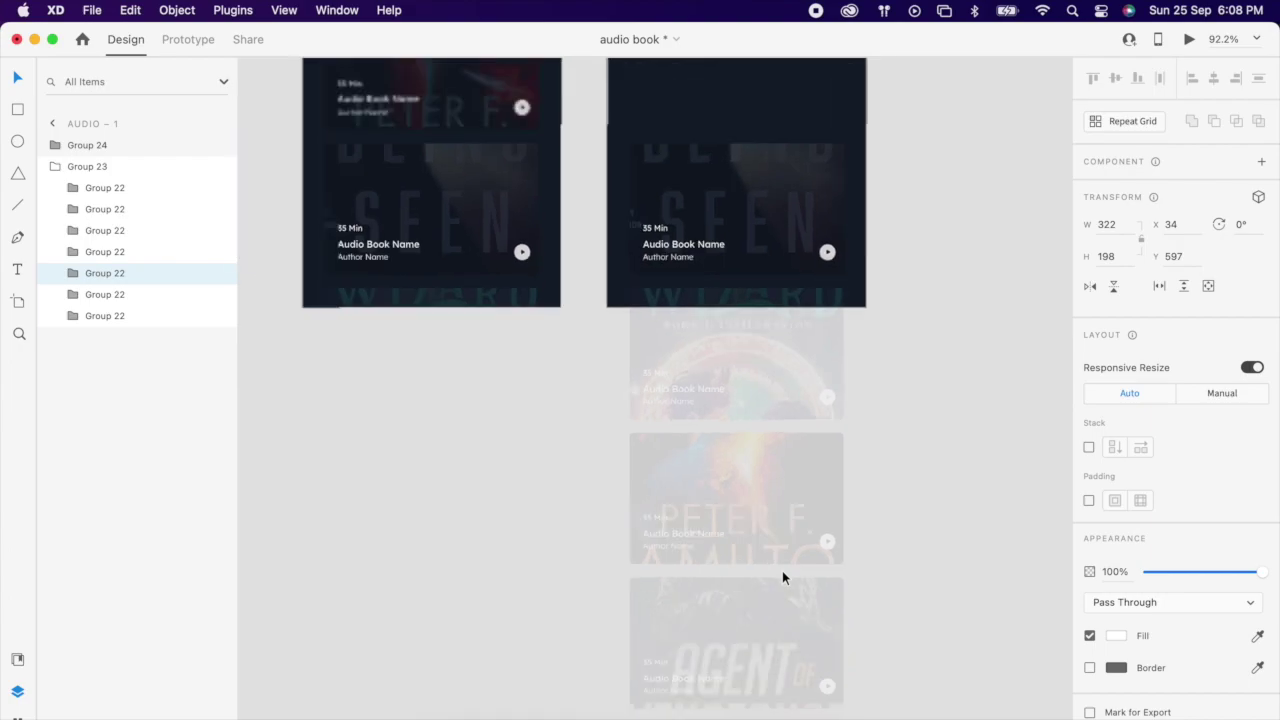
{"action": "left_click", "coordinate": [769, 435], "text": "shift"}
{"action": "left_click", "coordinate": [777, 560], "text": "shift"}
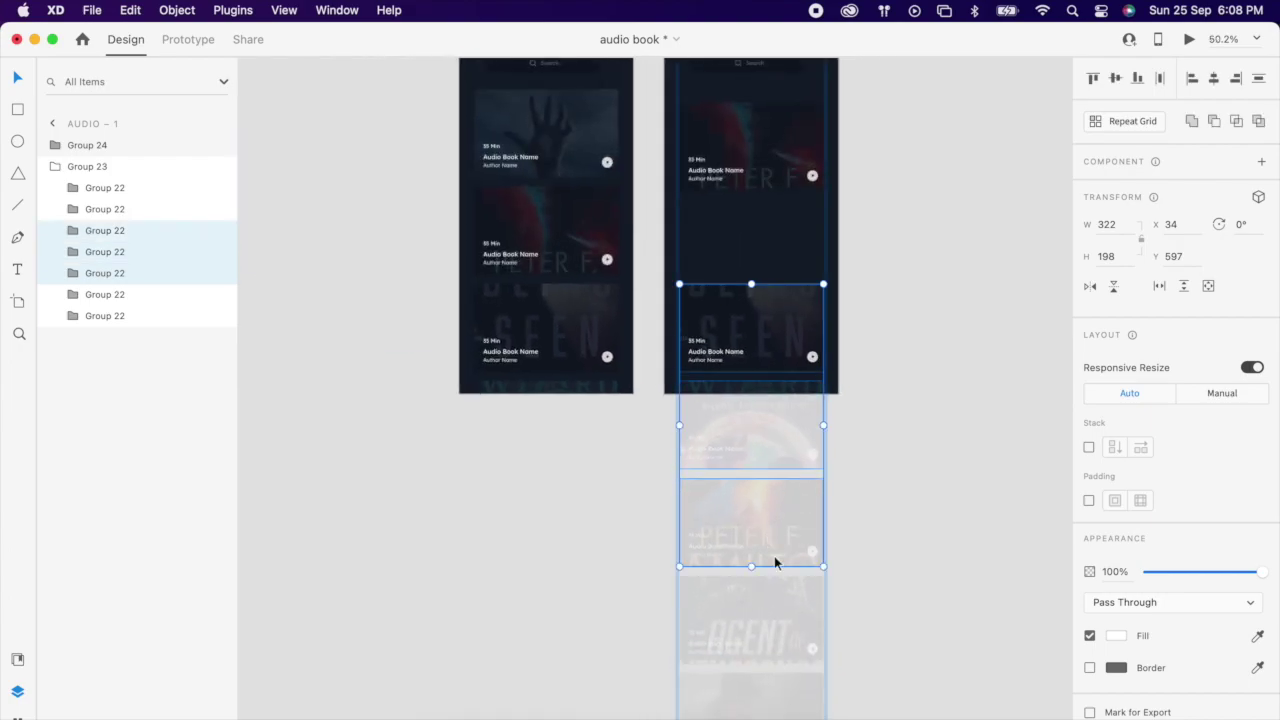
{"action": "scroll", "coordinate": [779, 570], "scroll_direction": "down", "scroll_amount": 2}
{"action": "left_click", "coordinate": [779, 575], "text": "shift"}
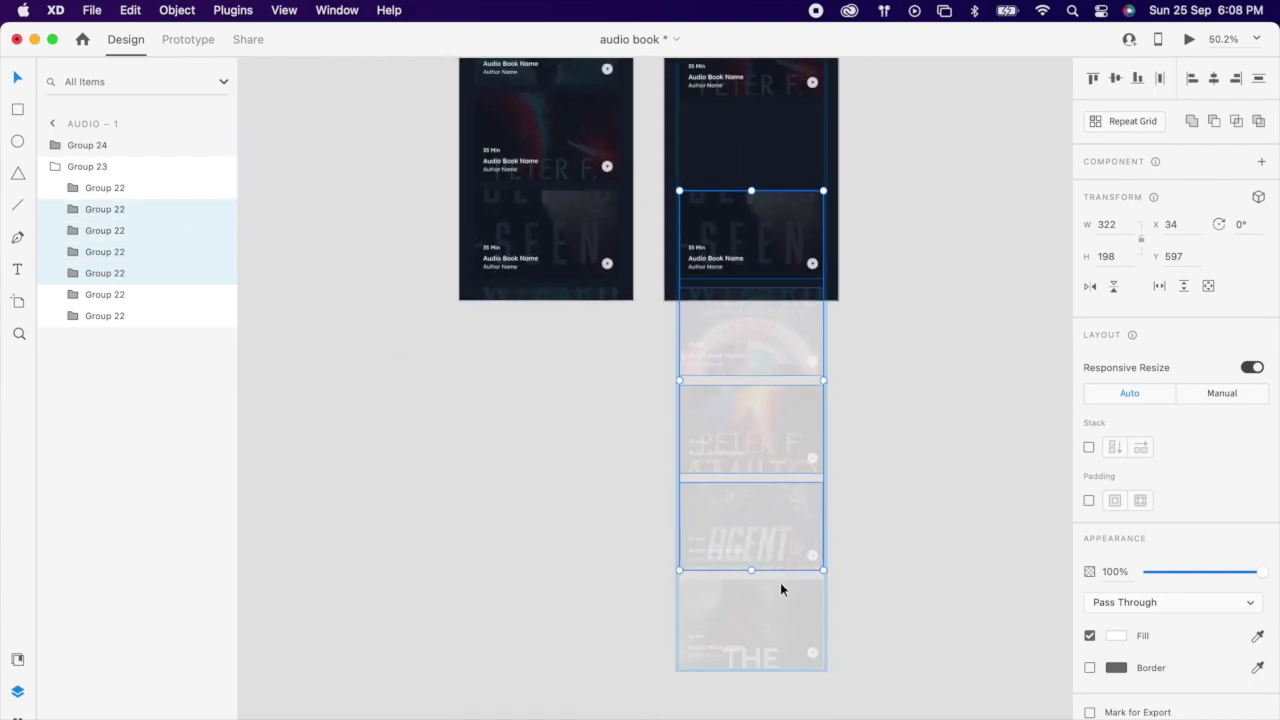
{"action": "left_click", "coordinate": [779, 639], "text": "shift"}
{"action": "left_click_drag", "start_coordinate": [765, 210], "coordinate": [757, 296]}
{"action": "left_click", "coordinate": [867, 293]}
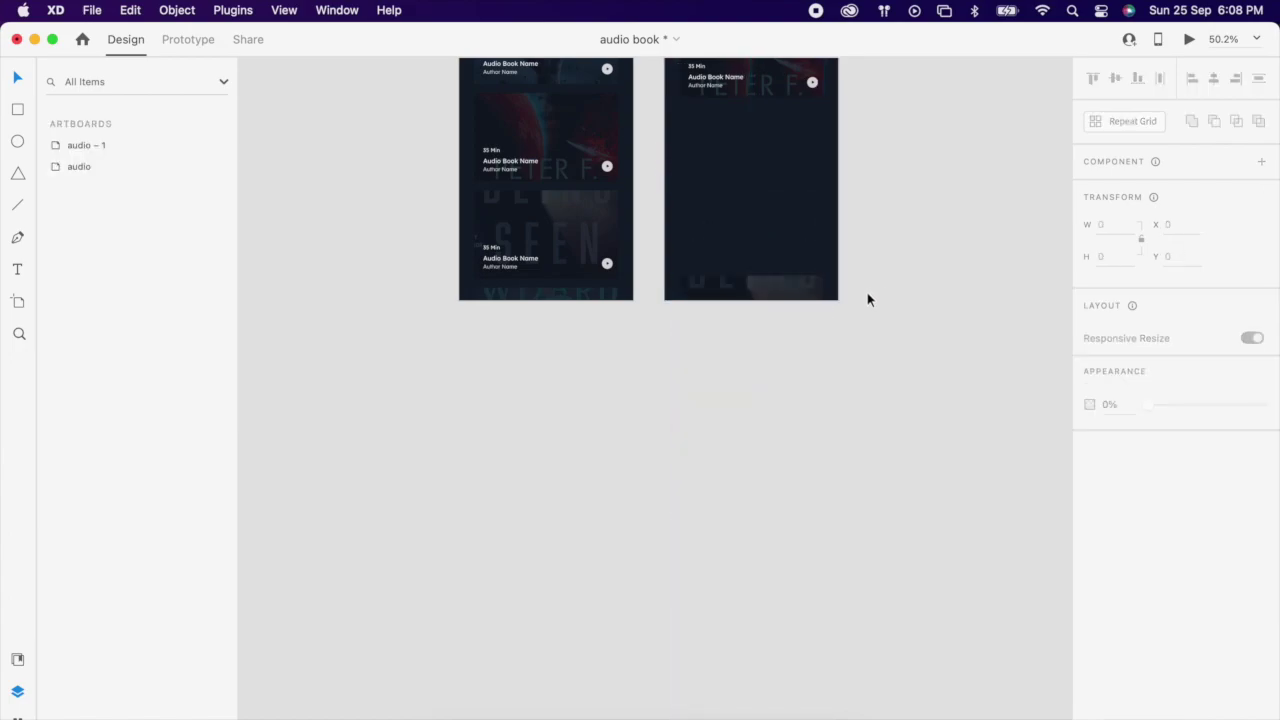
Step: Move the red planet card's duration, book name and author texts below its cover, centre-align them and centre them on the artboard
{"action": "scroll", "coordinate": [756, 275], "scroll_direction": "up", "scroll_amount": 5}
{"action": "scroll", "coordinate": [755, 277], "scroll_direction": "up", "scroll_amount": 3}
{"action": "scroll", "coordinate": [755, 275], "scroll_direction": "up", "scroll_amount": 5}
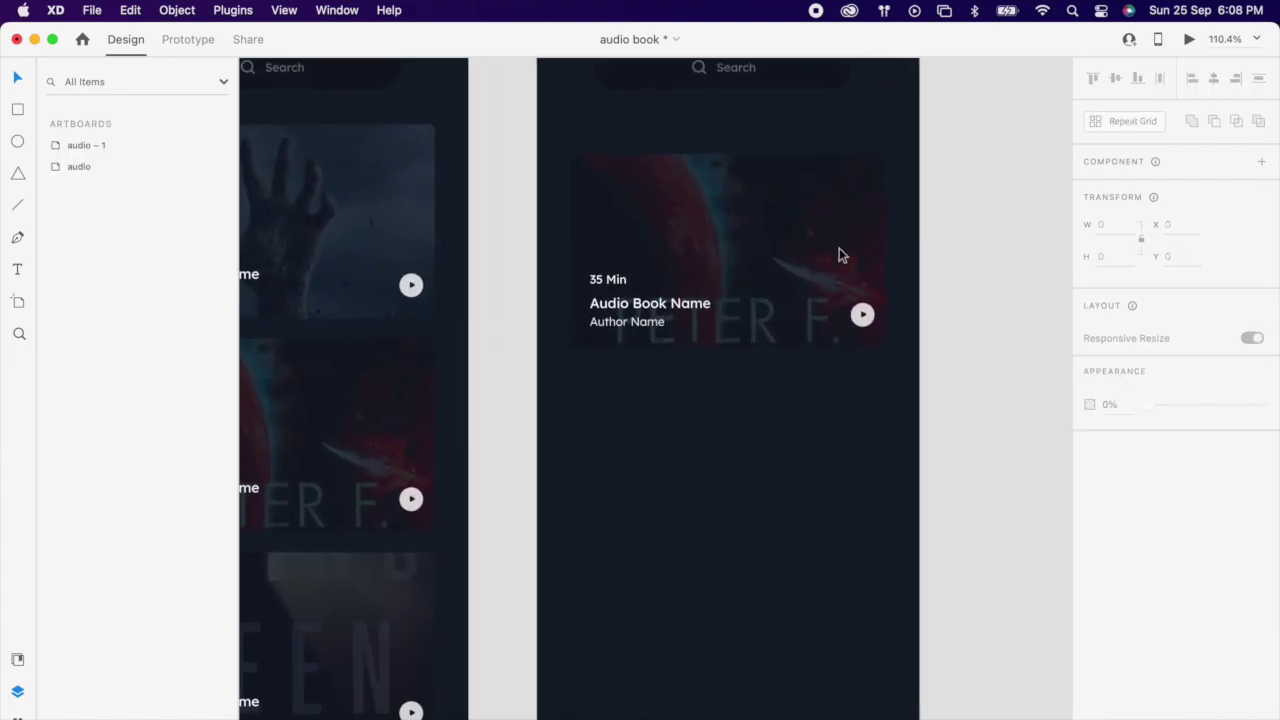
{"action": "left_click", "coordinate": [851, 243]}
{"action": "double_click", "coordinate": [851, 249]}
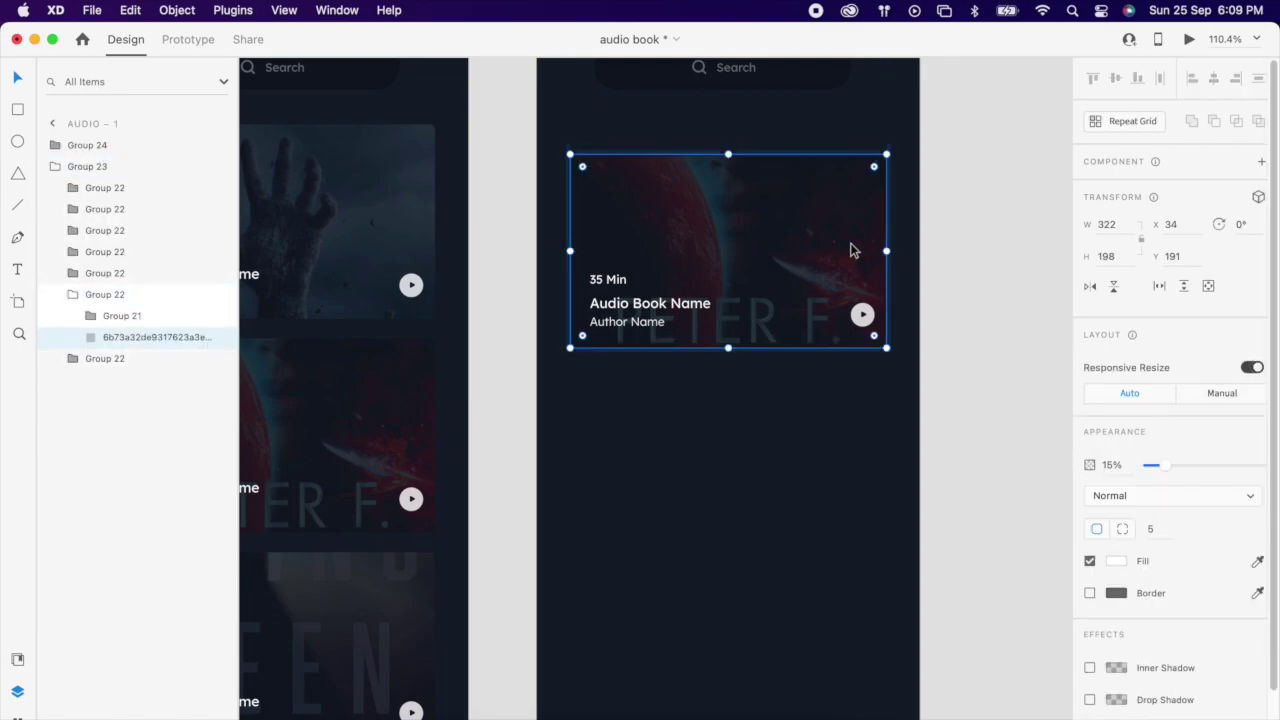
{"action": "double_click", "coordinate": [646, 306]}
{"action": "left_click", "coordinate": [610, 280], "text": "shift"}
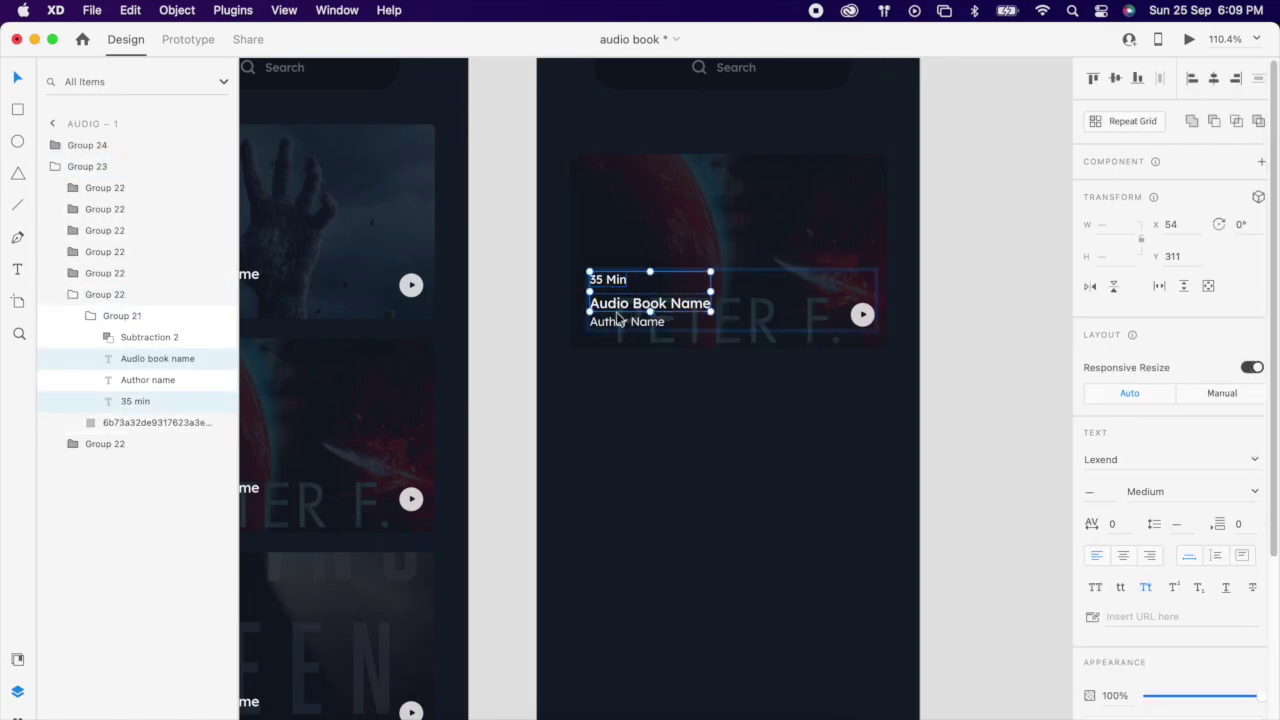
{"action": "left_click", "coordinate": [628, 322], "text": "shift"}
{"action": "left_click_drag", "start_coordinate": [694, 305], "coordinate": [692, 427]}
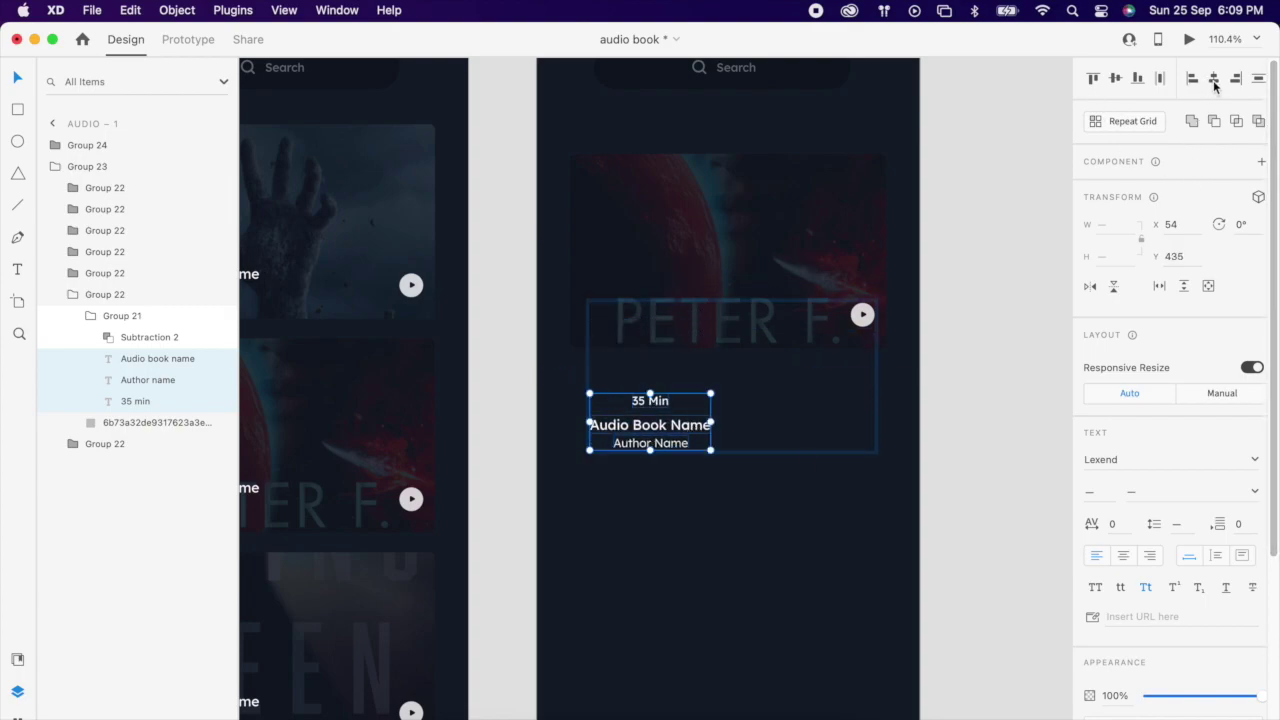
{"action": "left_click_drag", "start_coordinate": [688, 435], "coordinate": [766, 437]}
Step: Move the three centred texts further down to leave room for a taller cover image
{"action": "left_click", "coordinate": [800, 330]}
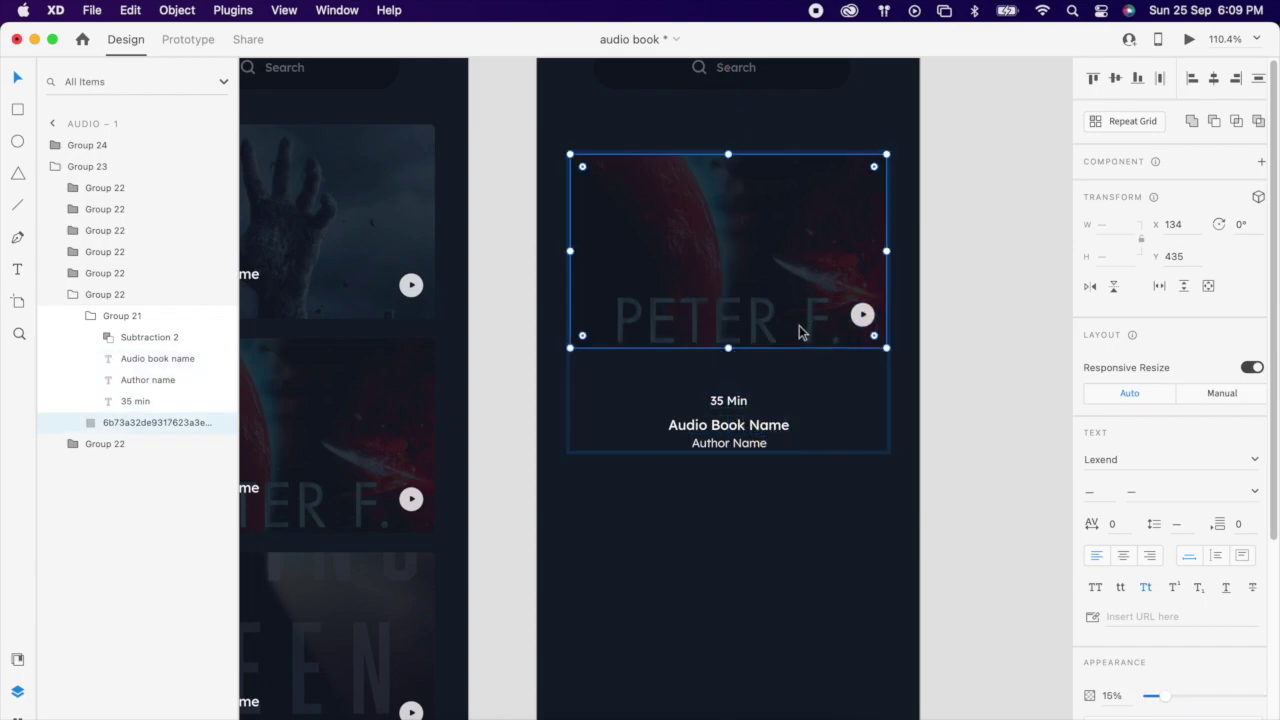
{"action": "scroll", "coordinate": [805, 330], "scroll_direction": "down", "scroll_amount": 3}
{"action": "left_click", "coordinate": [748, 390]}
{"action": "double_click", "coordinate": [748, 388]}
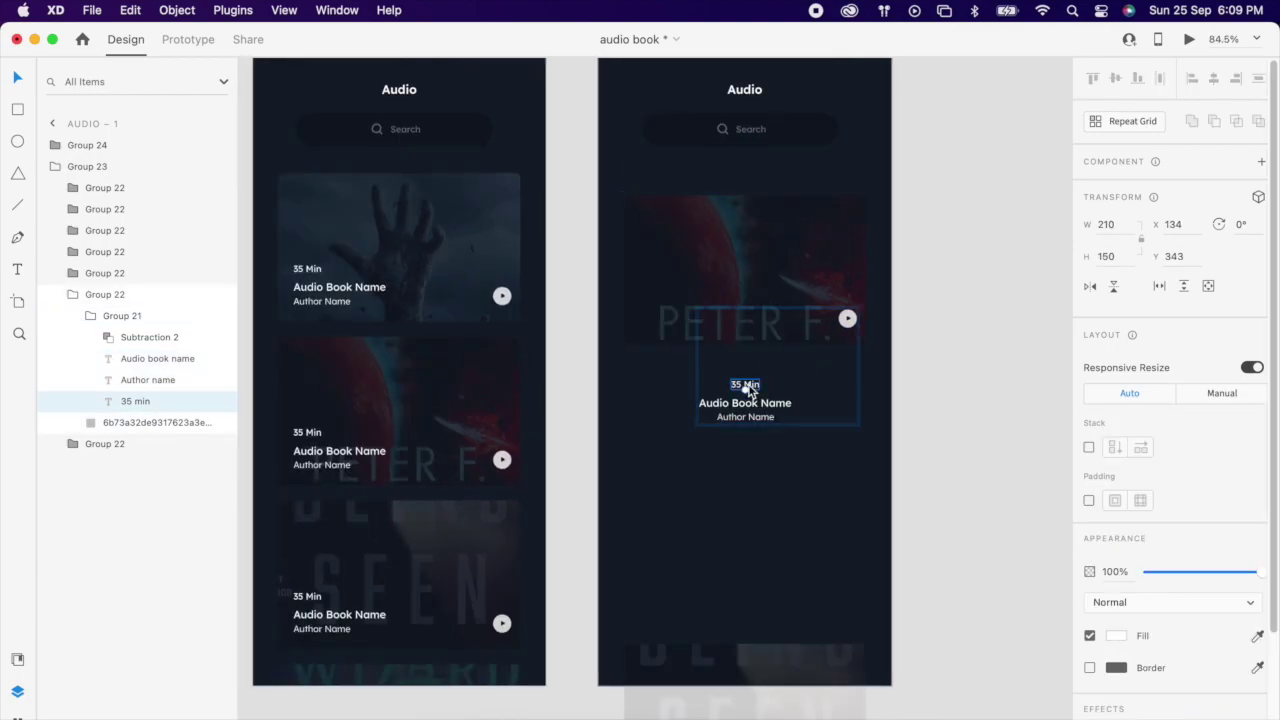
{"action": "left_click", "coordinate": [750, 403], "text": "shift"}
{"action": "left_click", "coordinate": [761, 417], "text": "shift"}
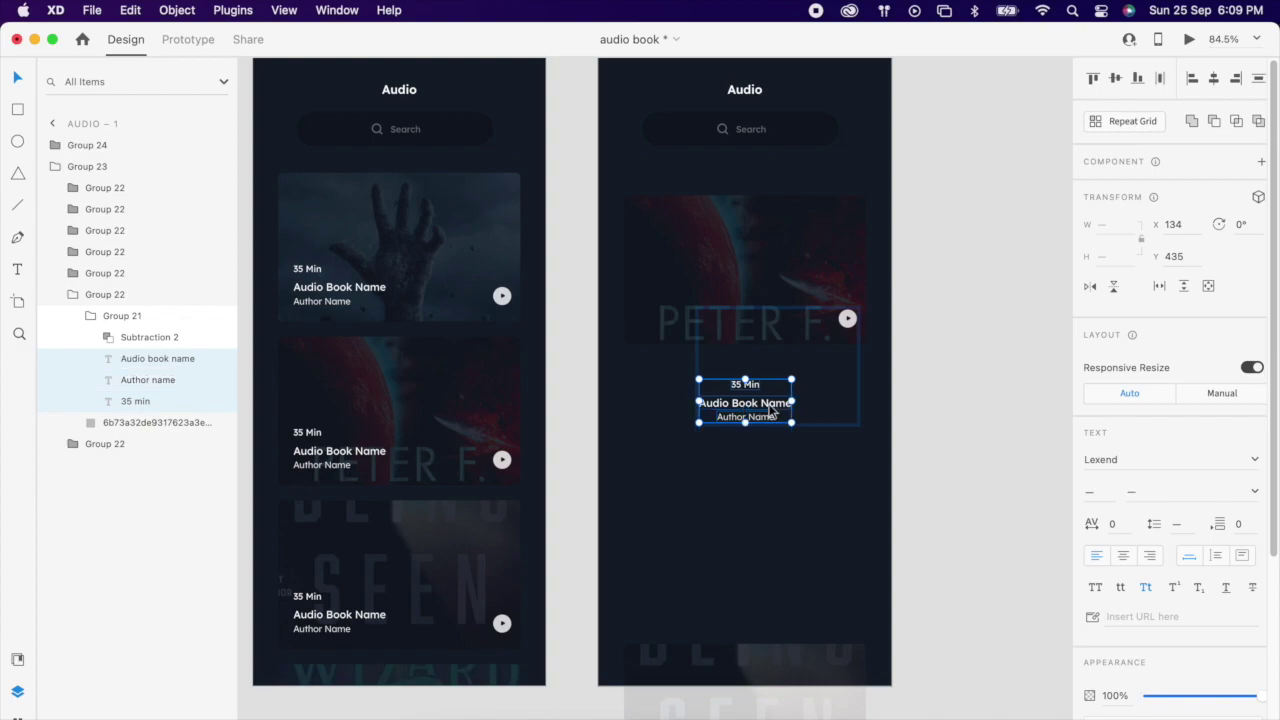
{"action": "left_click_drag", "start_coordinate": [761, 417], "coordinate": [766, 527]}
Step: Resize the red planet cover to about 227 × 367, set its opacity to 100% and centre it above the texts
{"action": "left_click", "coordinate": [855, 317]}
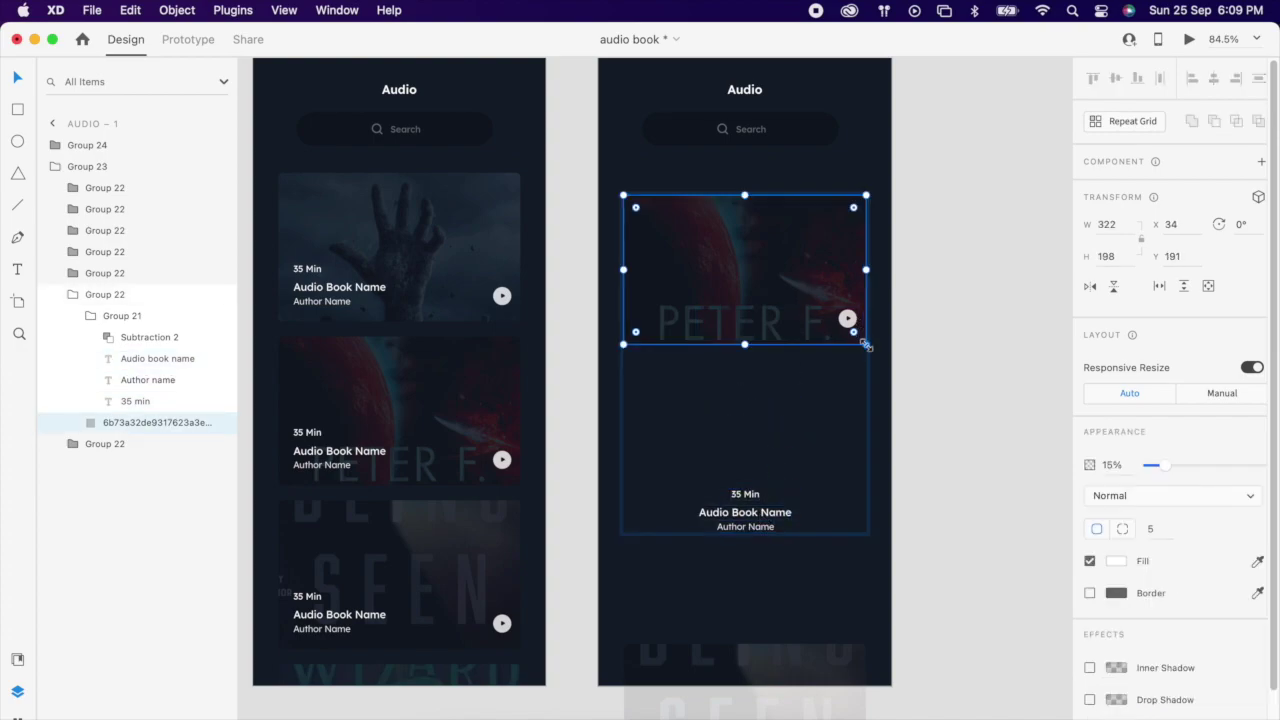
{"action": "left_click_drag", "start_coordinate": [866, 346], "coordinate": [840, 480]}
{"action": "left_click_drag", "start_coordinate": [1152, 466], "coordinate": [1276, 470]}
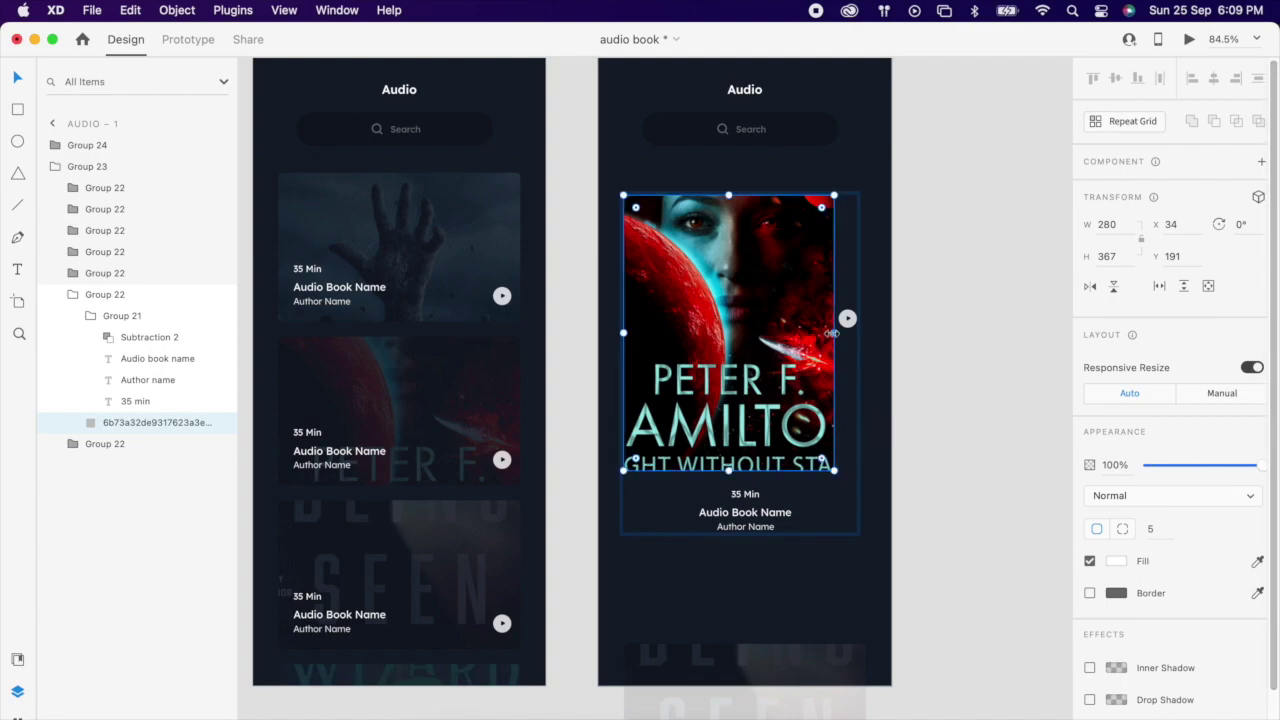
{"action": "left_click_drag", "start_coordinate": [831, 333], "coordinate": [794, 350]}
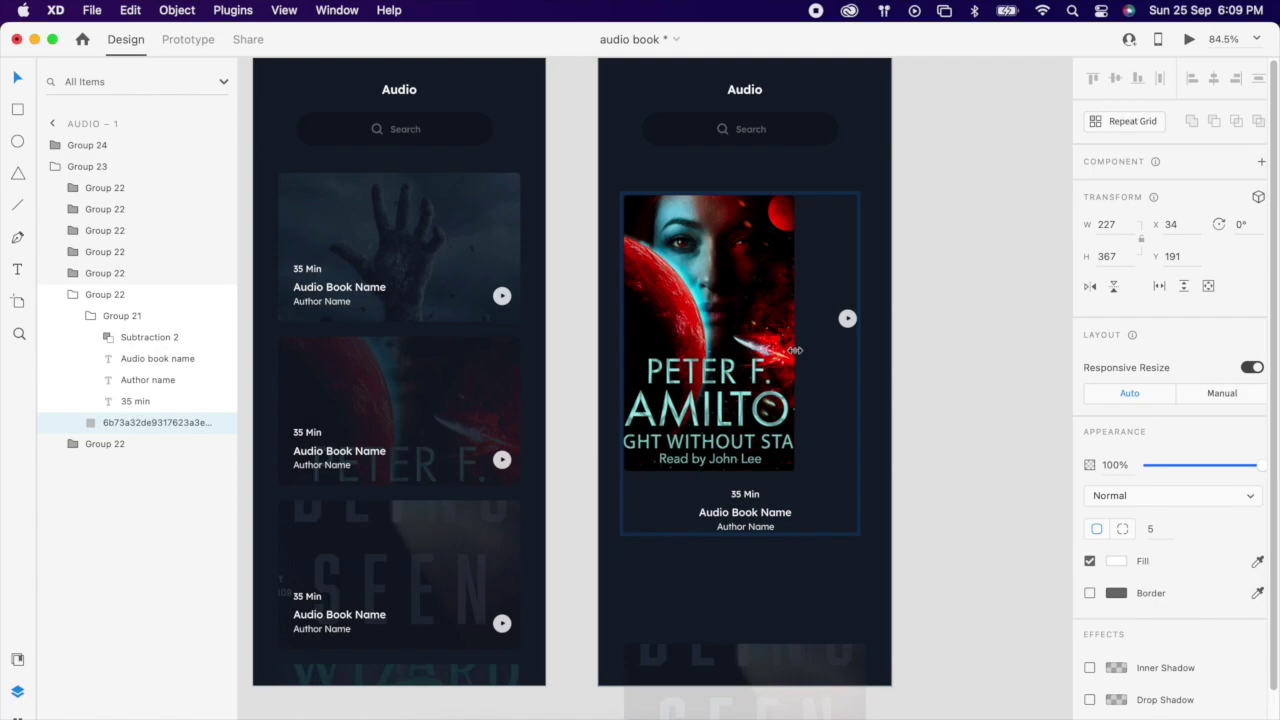
{"action": "left_click_drag", "start_coordinate": [687, 362], "coordinate": [722, 372]}
Step: Move the play button to the centre of the cover's bottom edge and enlarge it to about 38 × 38
{"action": "left_click", "coordinate": [847, 319]}
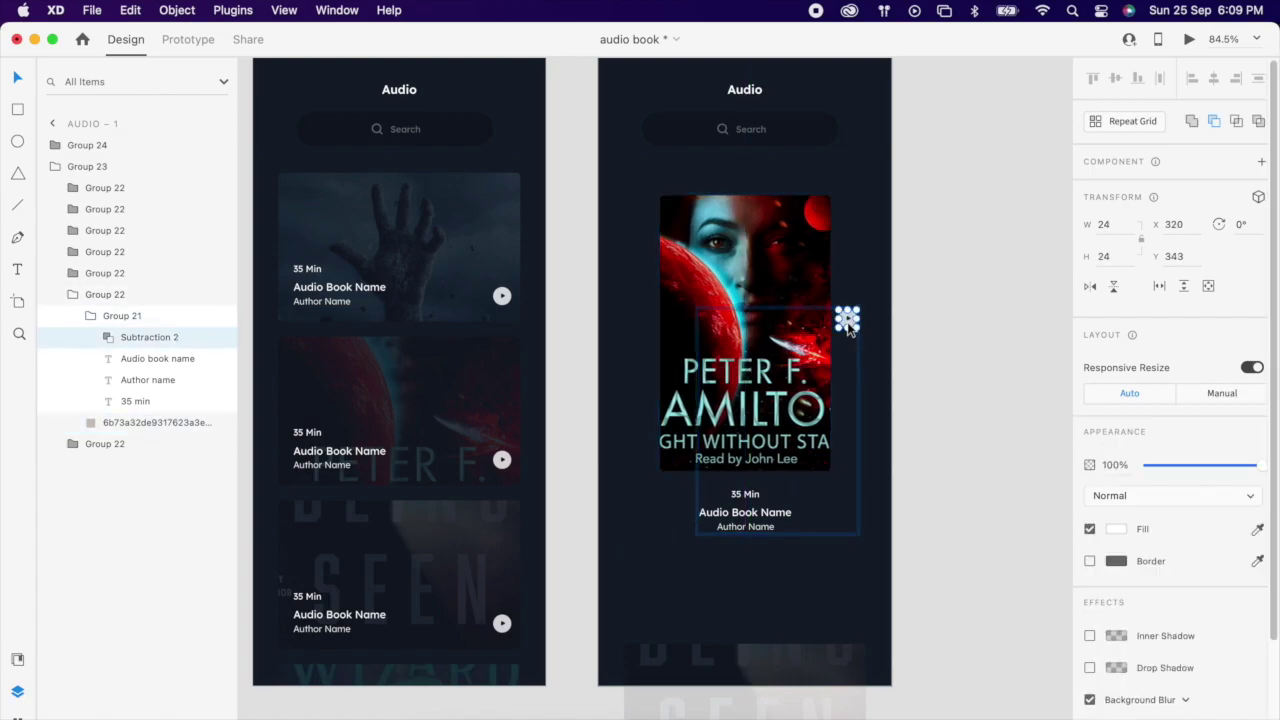
{"action": "scroll", "coordinate": [847, 319], "scroll_direction": "up", "scroll_amount": 3}
{"action": "left_click_drag", "start_coordinate": [846, 317], "coordinate": [704, 539]}
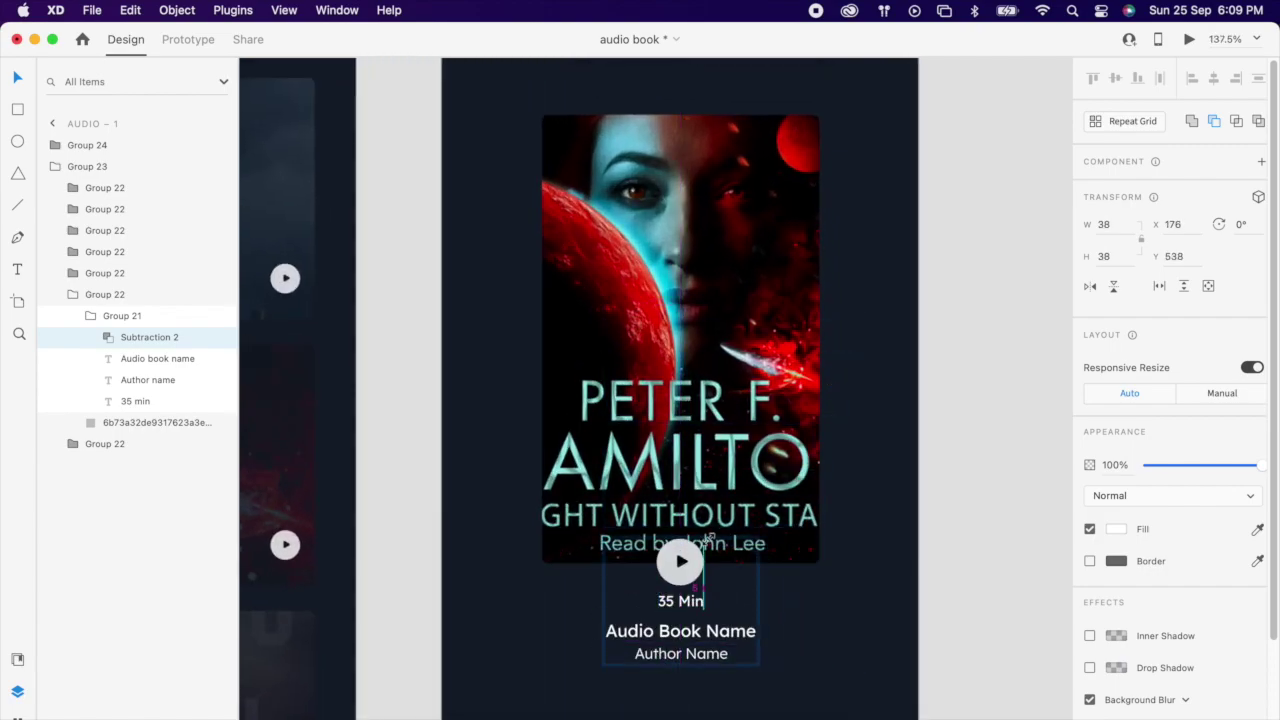
Step: Move the cover up closer to the search bar and enlarge the play button further, centred on the cover's bottom edge
{"action": "scroll", "coordinate": [733, 437], "scroll_direction": "down", "scroll_amount": 1}
{"action": "scroll", "coordinate": [733, 437], "scroll_direction": "down", "scroll_amount": 3}
{"action": "left_click_drag", "start_coordinate": [749, 376], "coordinate": [749, 350]}
{"action": "left_click_drag", "start_coordinate": [702, 517], "coordinate": [734, 516]}
{"action": "scroll", "coordinate": [704, 520], "scroll_direction": "up", "scroll_amount": 2}
{"action": "scroll", "coordinate": [704, 522], "scroll_direction": "up", "scroll_amount": 4}
{"action": "double_click", "coordinate": [716, 514]}
{"action": "scroll", "coordinate": [730, 565], "scroll_direction": "down", "scroll_amount": 3}
Step: Select the duration, book name and author texts together and nudge them slightly down from the play button
{"action": "left_click", "coordinate": [705, 559]}
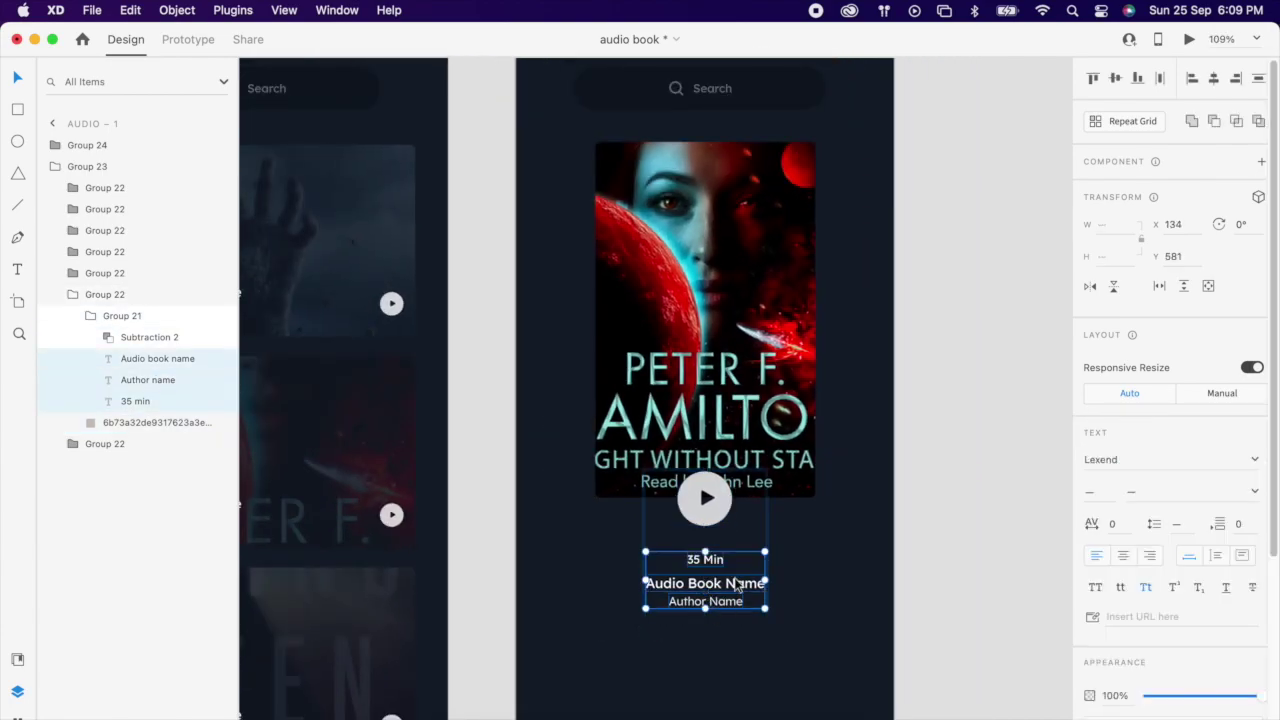
{"action": "left_click", "coordinate": [735, 586], "text": "shift"}
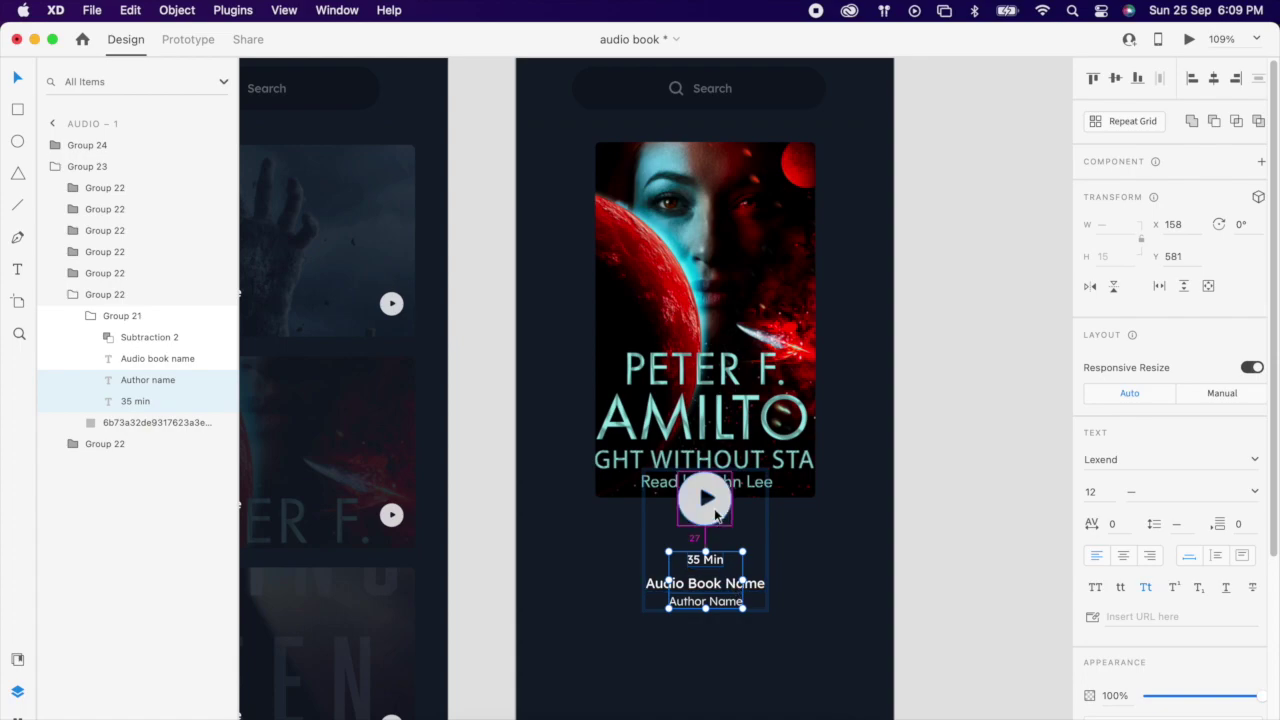
{"action": "left_click", "coordinate": [750, 584], "text": "shift"}
{"action": "key", "text": "Down"}
{"action": "key", "text": "Down"}
{"action": "left_click", "coordinate": [942, 500]}
{"action": "scroll", "coordinate": [945, 495], "scroll_direction": "down", "scroll_amount": 3}
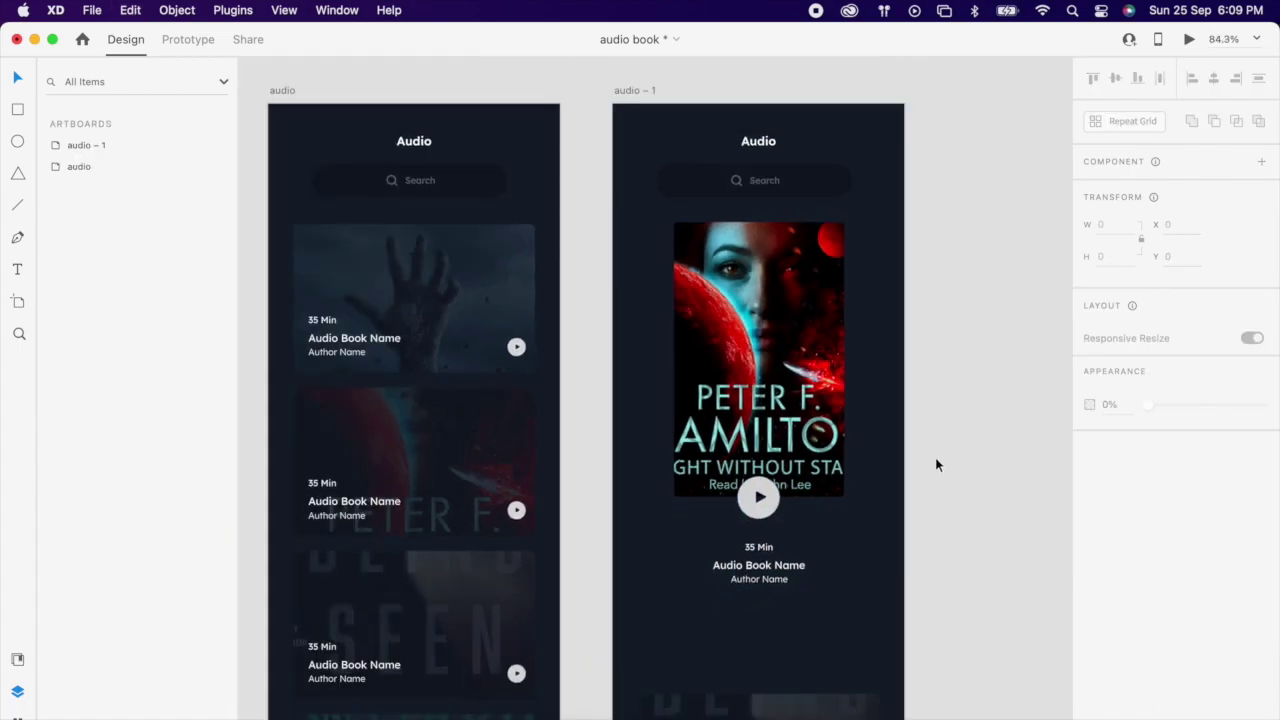
Step: Move the whole red planet card down to Y 200 on the duplicated artboard
{"action": "scroll", "coordinate": [938, 464], "scroll_direction": "down", "scroll_amount": 1}
{"action": "double_click", "coordinate": [760, 385]}
{"action": "left_click_drag", "start_coordinate": [760, 385], "coordinate": [760, 417]}
{"action": "scroll", "coordinate": [919, 292], "scroll_direction": "up", "scroll_amount": 2}
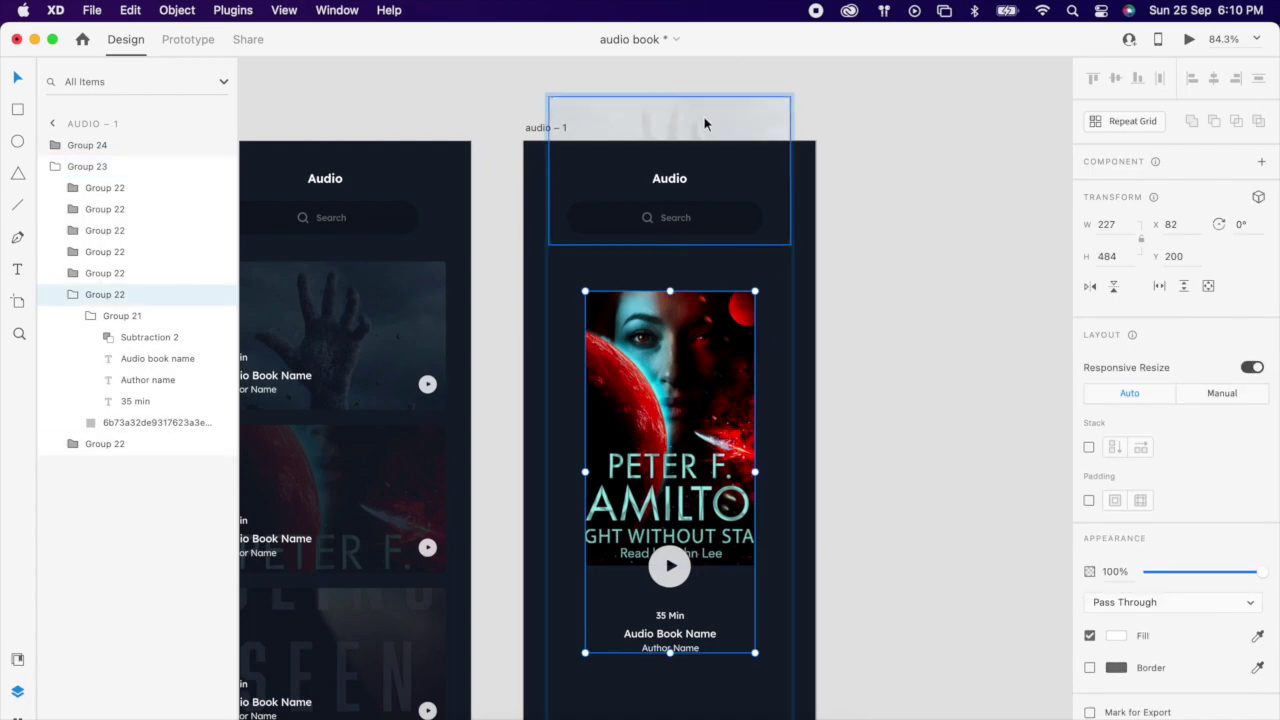
Step: Move the neighbouring cards on the duplicated artboard so they sit 30 above and 30 below the expanded red planet card
{"action": "left_click_drag", "start_coordinate": [704, 117], "coordinate": [704, 141]}
{"action": "scroll", "coordinate": [704, 320], "scroll_direction": "down", "scroll_amount": 3}
{"action": "left_click", "coordinate": [740, 617]}
{"action": "key", "text": "super+a"}
{"action": "left_click", "coordinate": [722, 300], "text": "shift"}
{"action": "left_click", "coordinate": [723, 103], "text": "shift"}
{"action": "left_click_drag", "start_coordinate": [736, 539], "coordinate": [736, 544]}
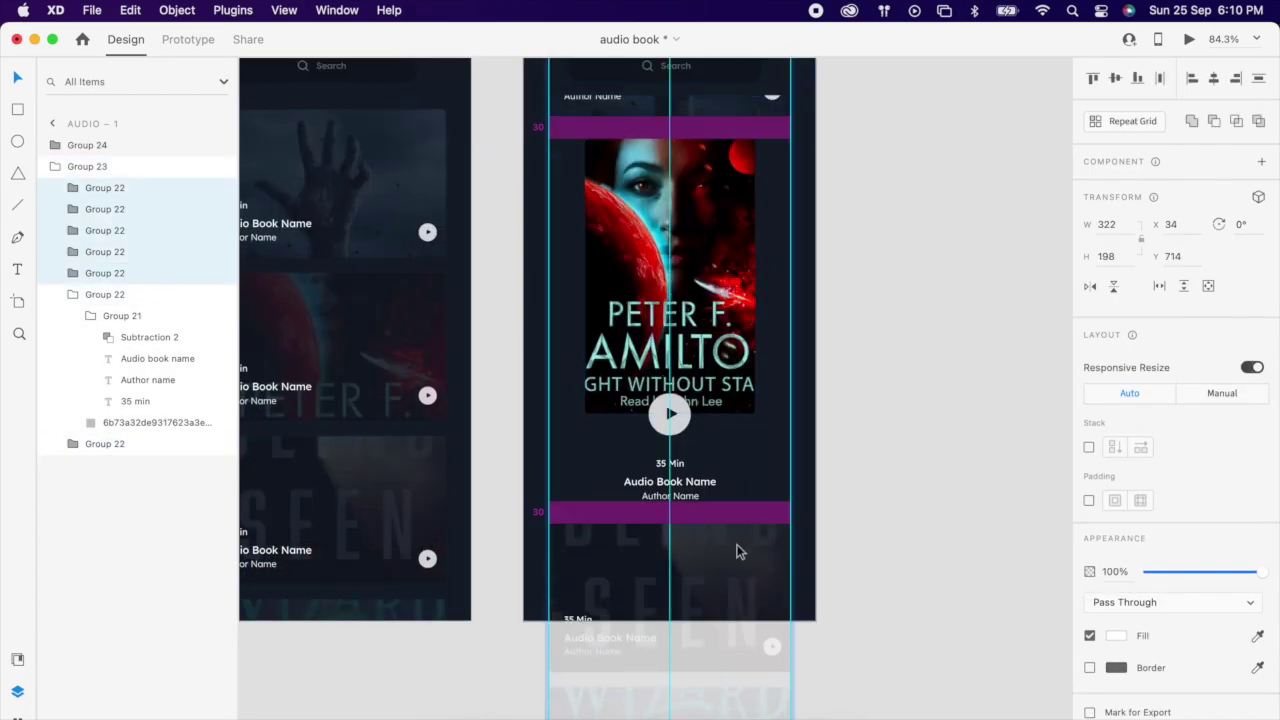
{"action": "right_click", "coordinate": [721, 545]}
{"action": "key", "text": "Escape"}
{"action": "scroll", "coordinate": [576, 188], "scroll_direction": "down", "scroll_amount": 5}
{"action": "scroll", "coordinate": [697, 150], "scroll_direction": "up", "scroll_amount": 3}
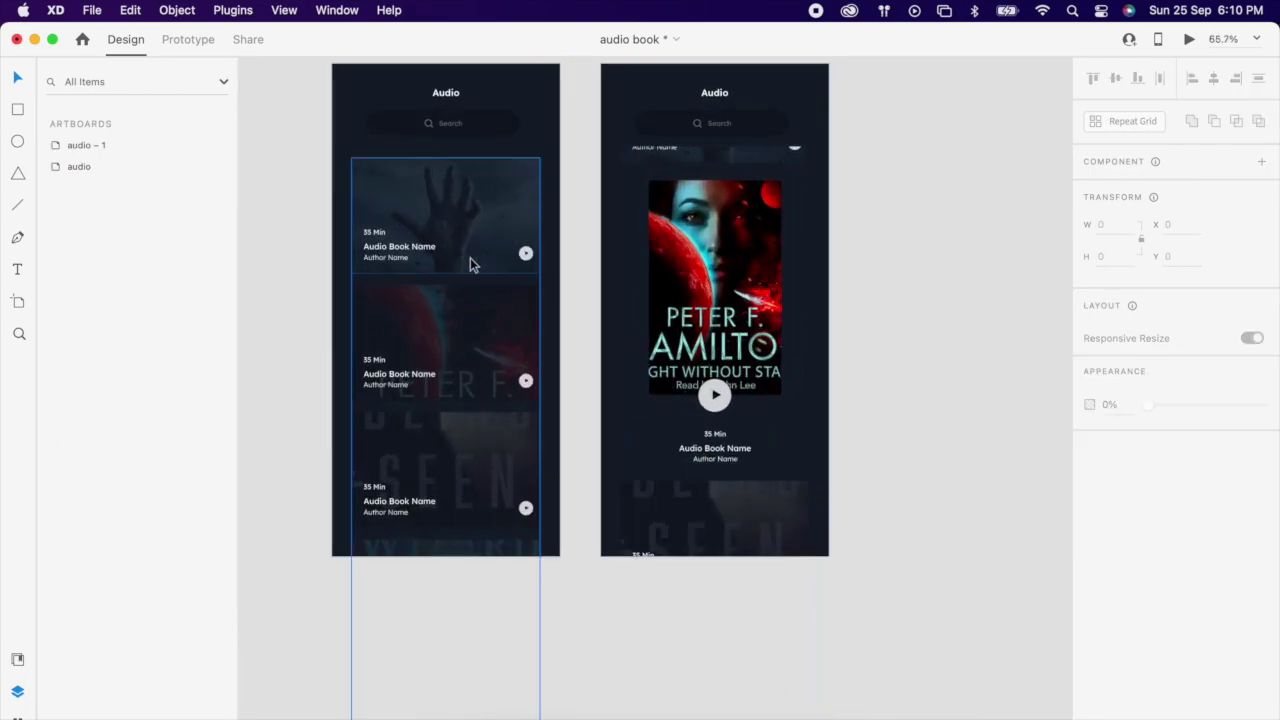
Step: Copy the expanded cover image onto the pasteboard beside the duplicated artboard and fill the copy with solid white #FFFFFF
{"action": "scroll", "coordinate": [470, 262], "scroll_direction": "up", "scroll_amount": 2}
{"action": "double_click", "coordinate": [655, 325]}
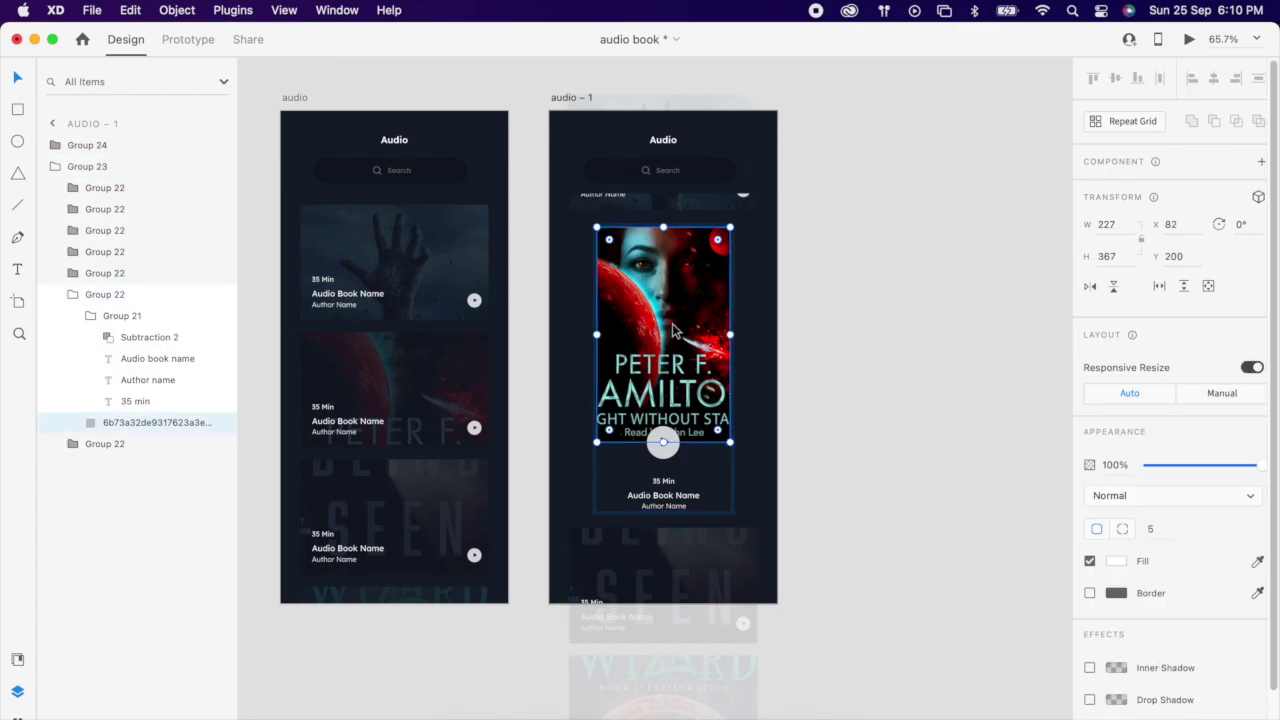
{"action": "key", "text": "super+c"}
{"action": "left_click", "coordinate": [840, 346]}
{"action": "key", "text": "super+v"}
{"action": "left_click_drag", "start_coordinate": [700, 344], "coordinate": [935, 346]}
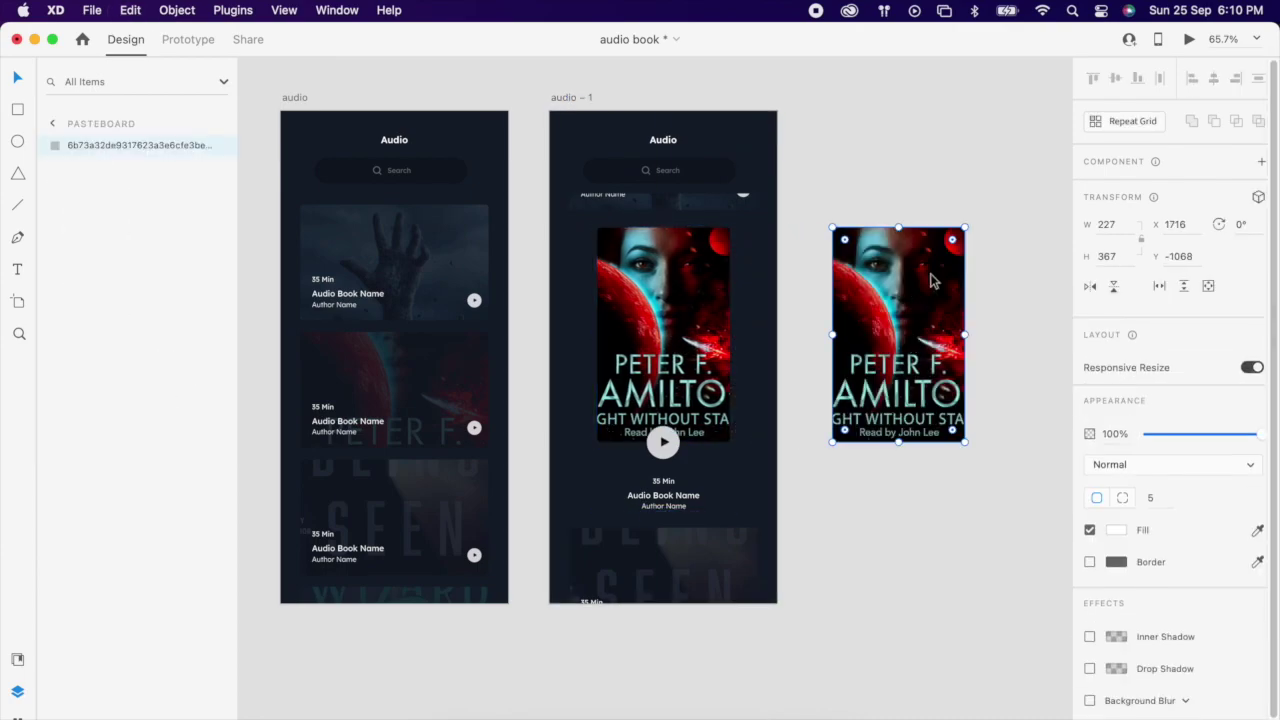
{"action": "left_click", "coordinate": [1113, 531]}
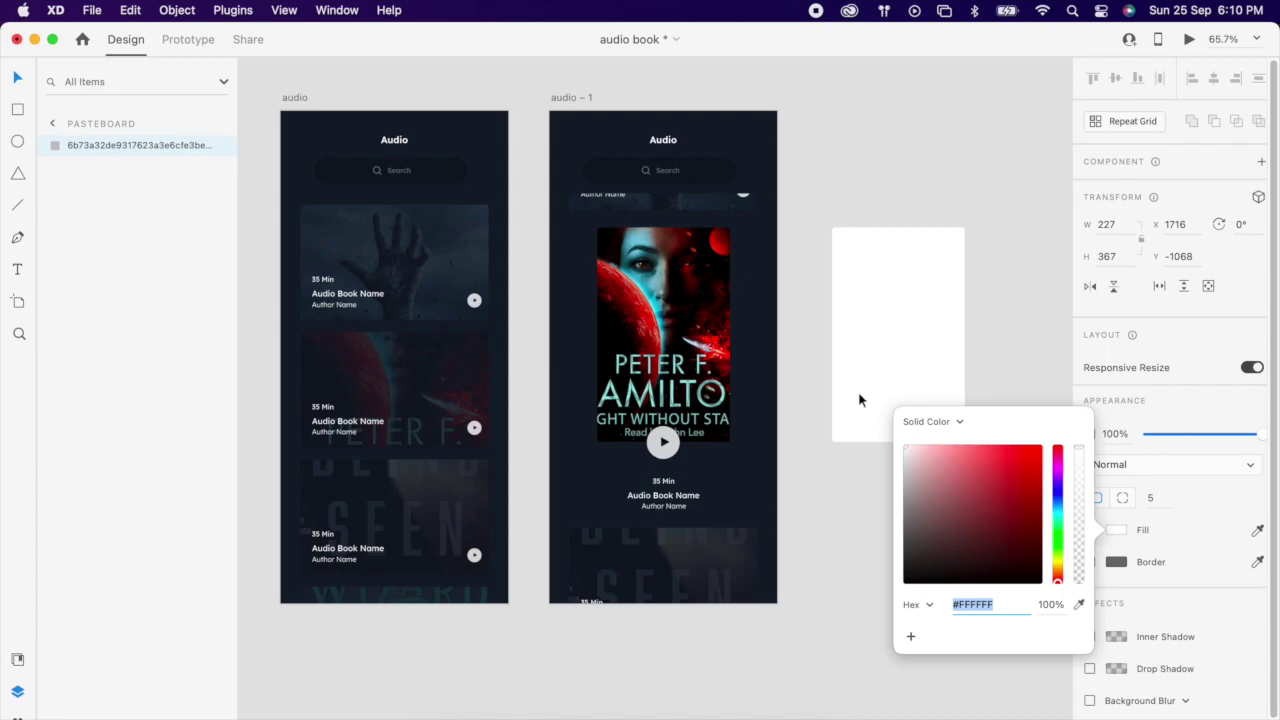
{"action": "left_click", "coordinate": [810, 293]}
Step: Draw a circle about 117 × 117 in the upper part of the white rectangle and move it slightly down
{"action": "scroll", "coordinate": [890, 305], "scroll_direction": "right", "scroll_amount": 2}
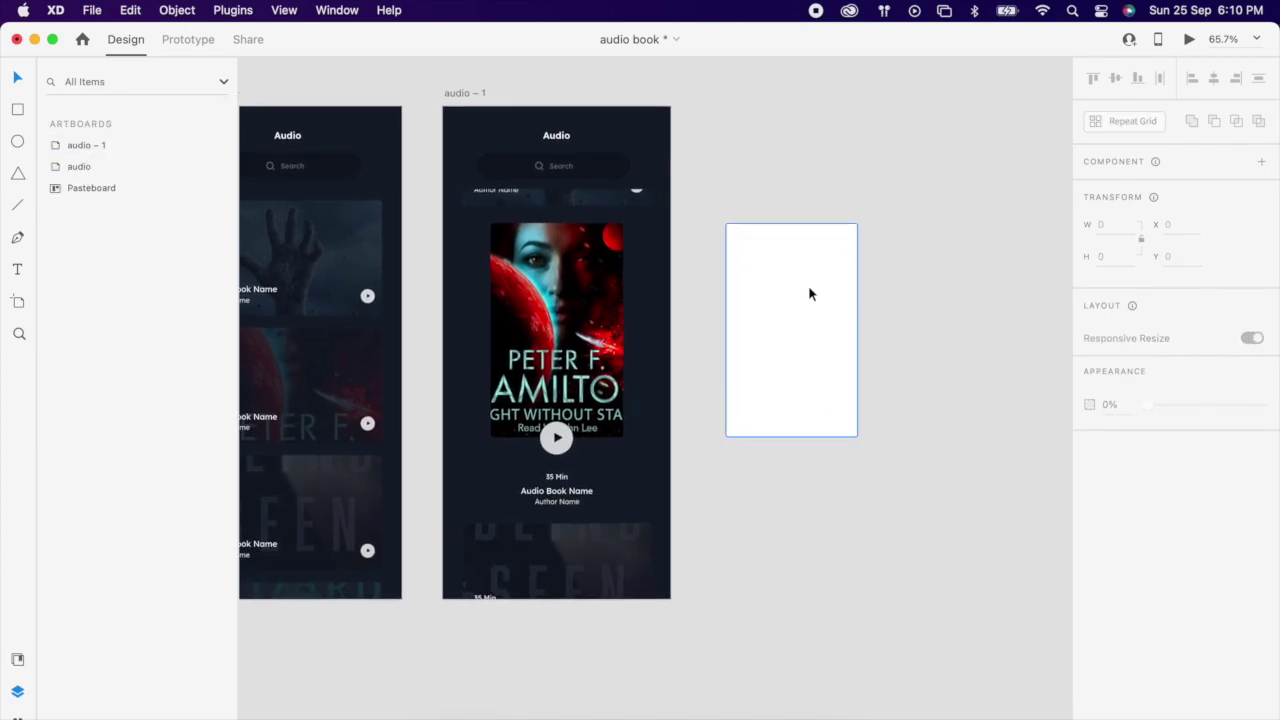
{"action": "scroll", "coordinate": [808, 287], "scroll_direction": "up", "scroll_amount": 3}
{"action": "scroll", "coordinate": [808, 285], "scroll_direction": "up", "scroll_amount": 3}
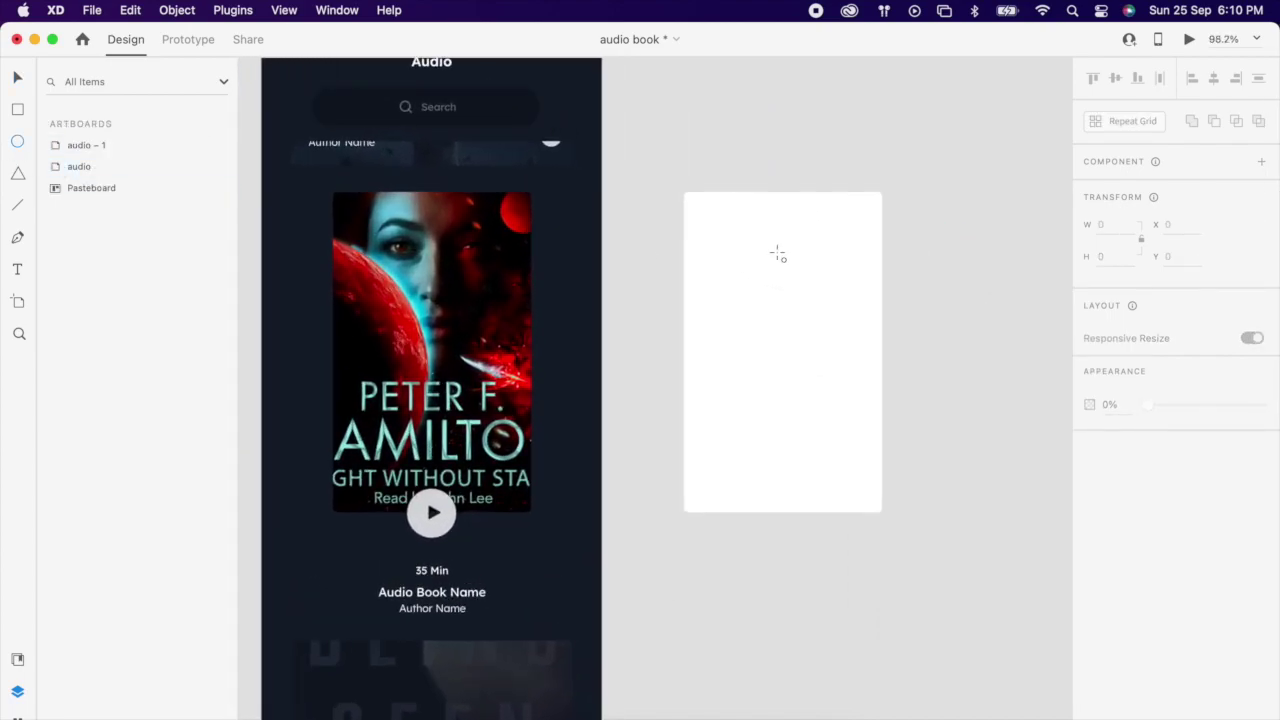
{"action": "left_click_drag", "start_coordinate": [731, 214], "coordinate": [838, 323]}
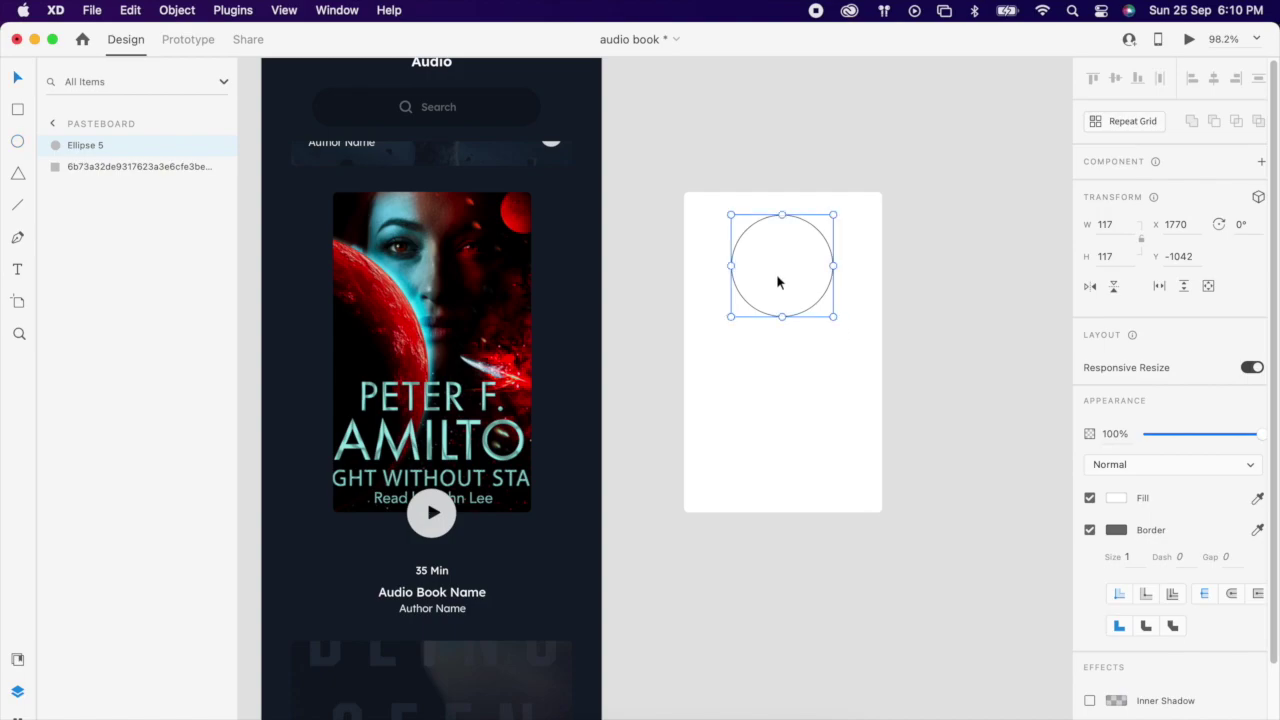
{"action": "left_click_drag", "start_coordinate": [778, 277], "coordinate": [778, 300]}
Step: Cut a hole about 25 × 25 in the circle's centre by subtracting a shrunken duplicate, and remove the border
{"action": "key", "text": "super+d"}
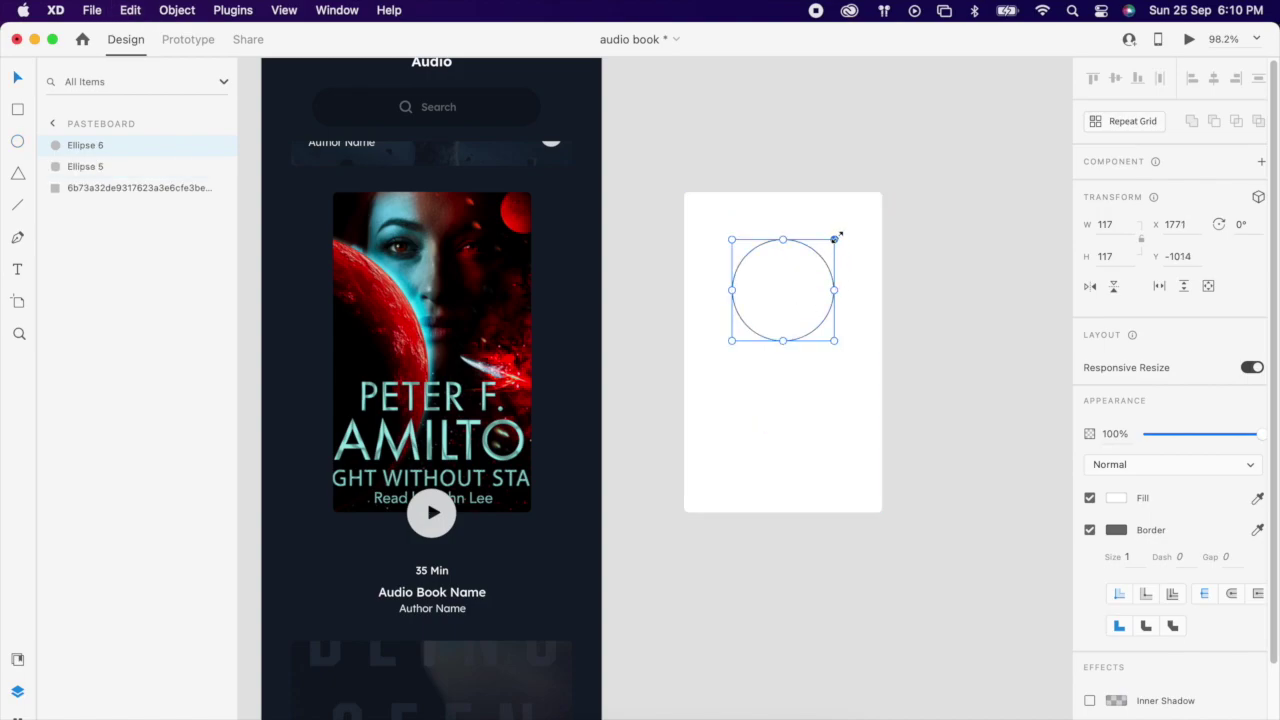
{"action": "left_click_drag", "start_coordinate": [836, 238], "coordinate": [805, 280], "text": "alt+shift"}
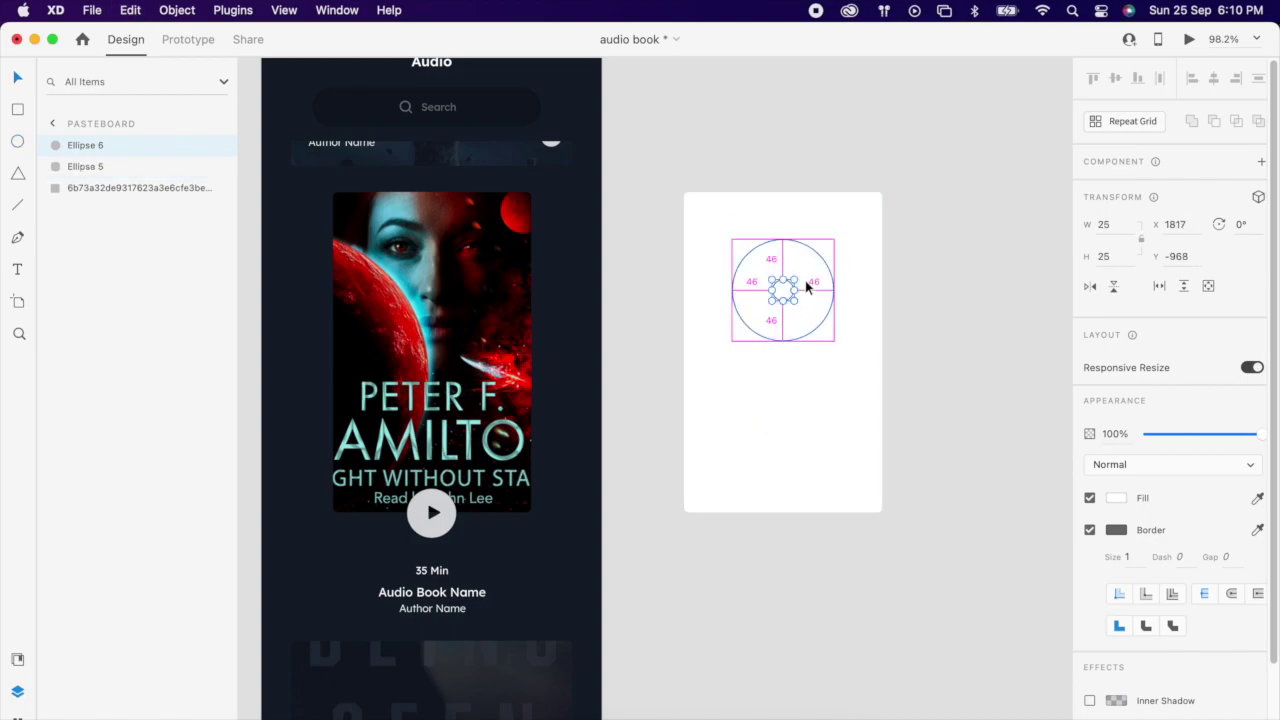
{"action": "left_click", "coordinate": [821, 314], "text": "shift"}
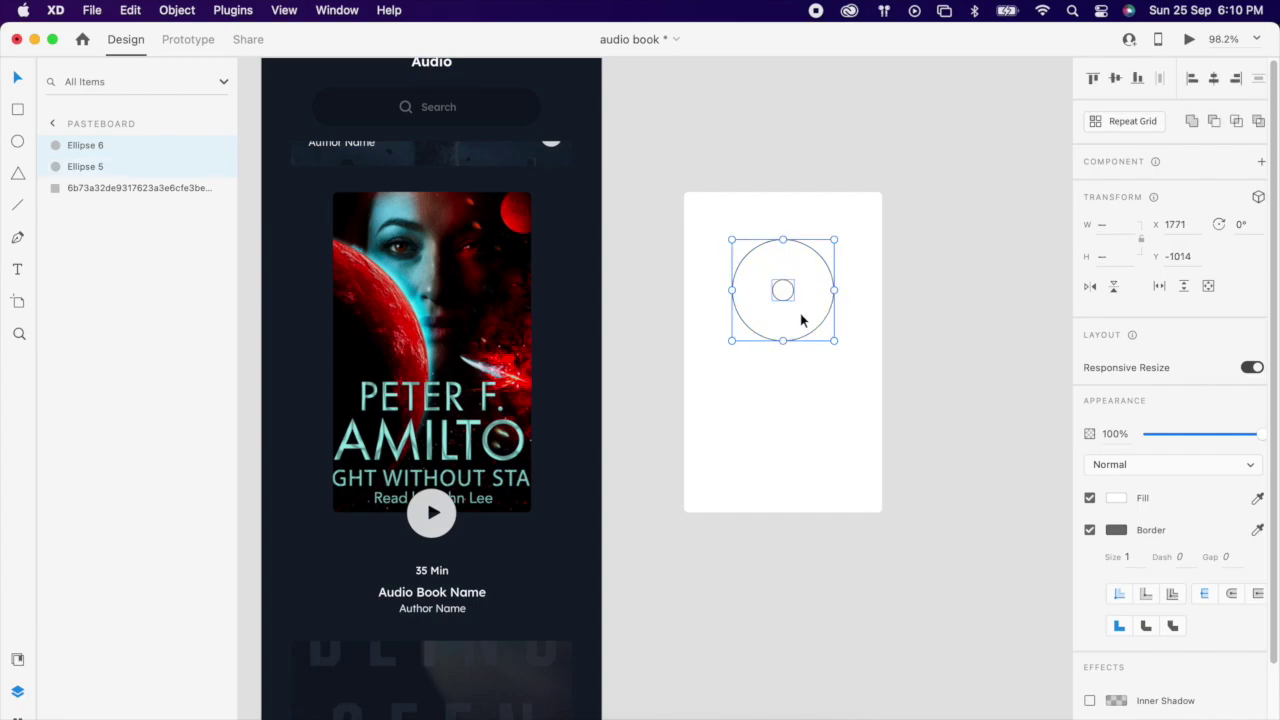
{"action": "left_click", "coordinate": [1215, 121]}
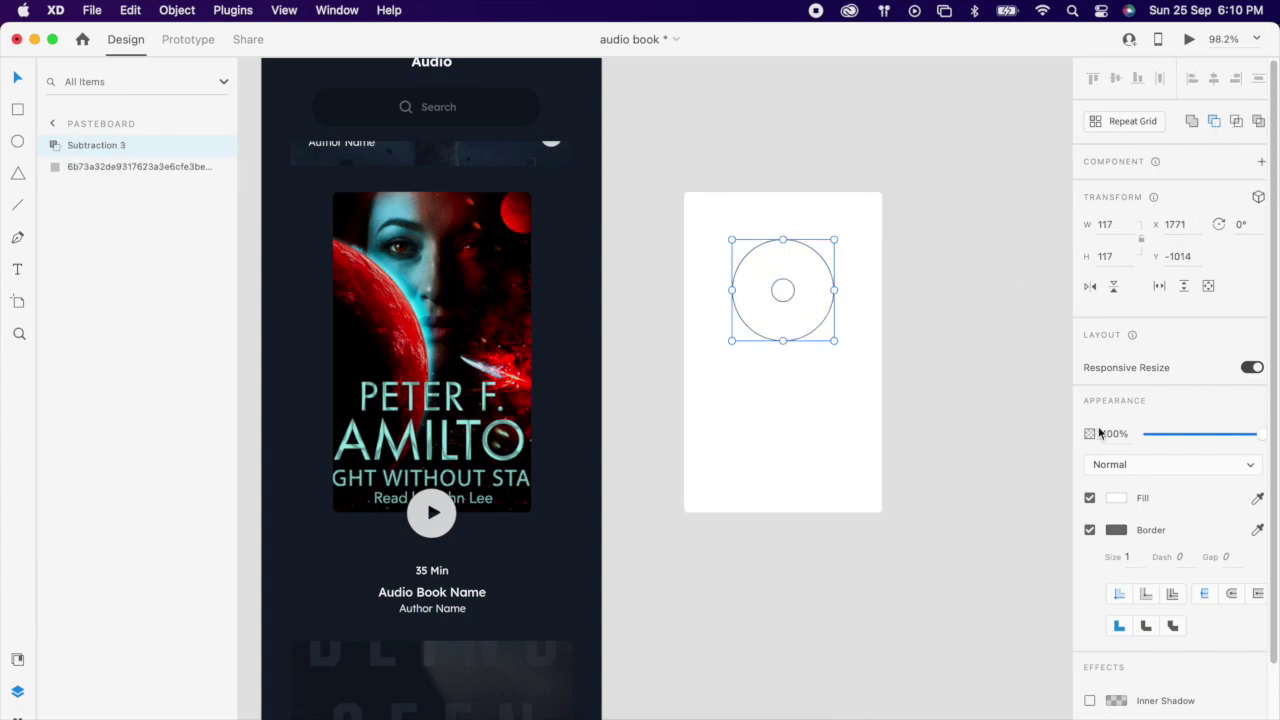
{"action": "left_click", "coordinate": [1091, 533]}
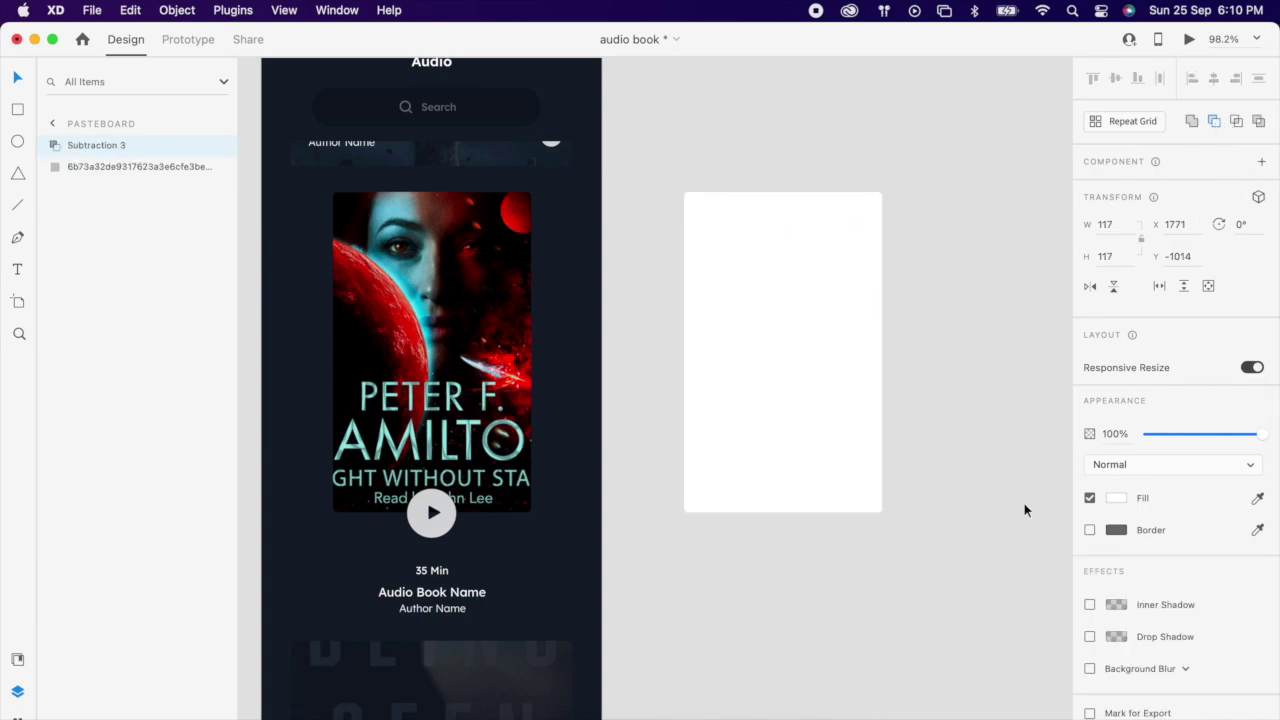
Step: Copy the expanded cover and paste its appearance onto the ring on the white rectangle
{"action": "left_click", "coordinate": [431, 271]}
{"action": "right_click", "coordinate": [433, 276]}
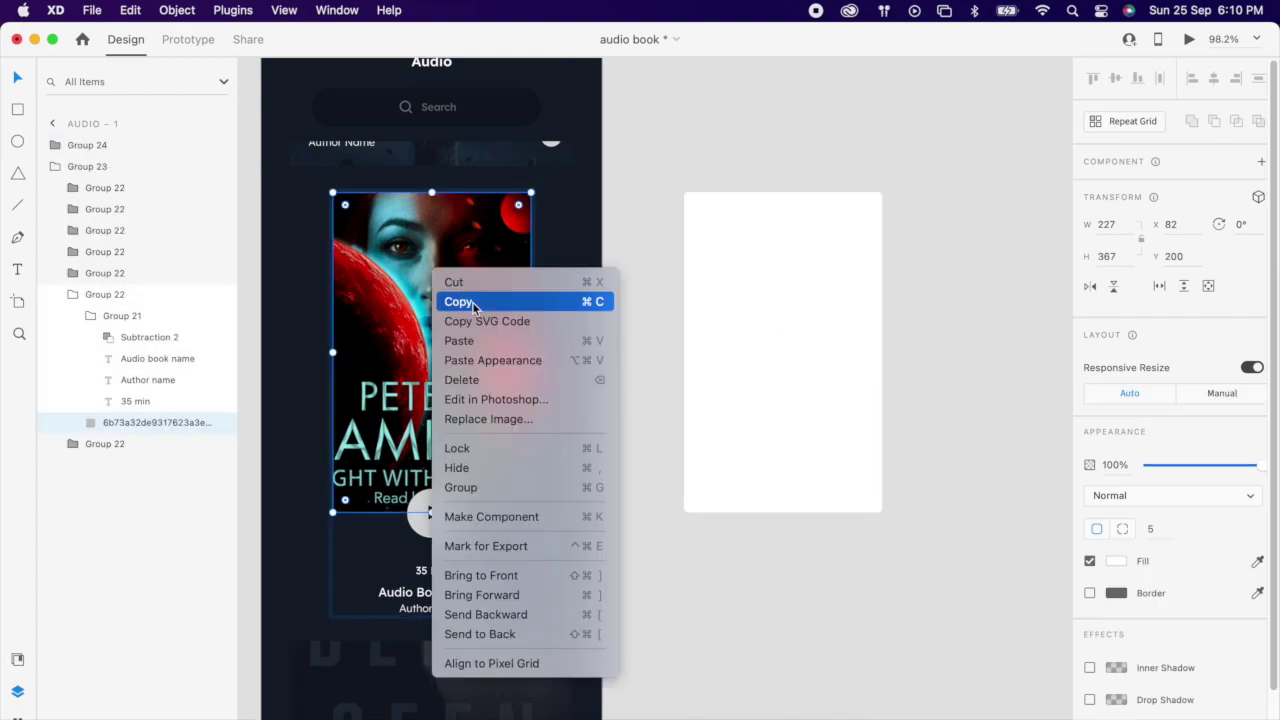
{"action": "left_click", "coordinate": [474, 302]}
{"action": "left_click", "coordinate": [771, 290]}
{"action": "right_click", "coordinate": [771, 291]}
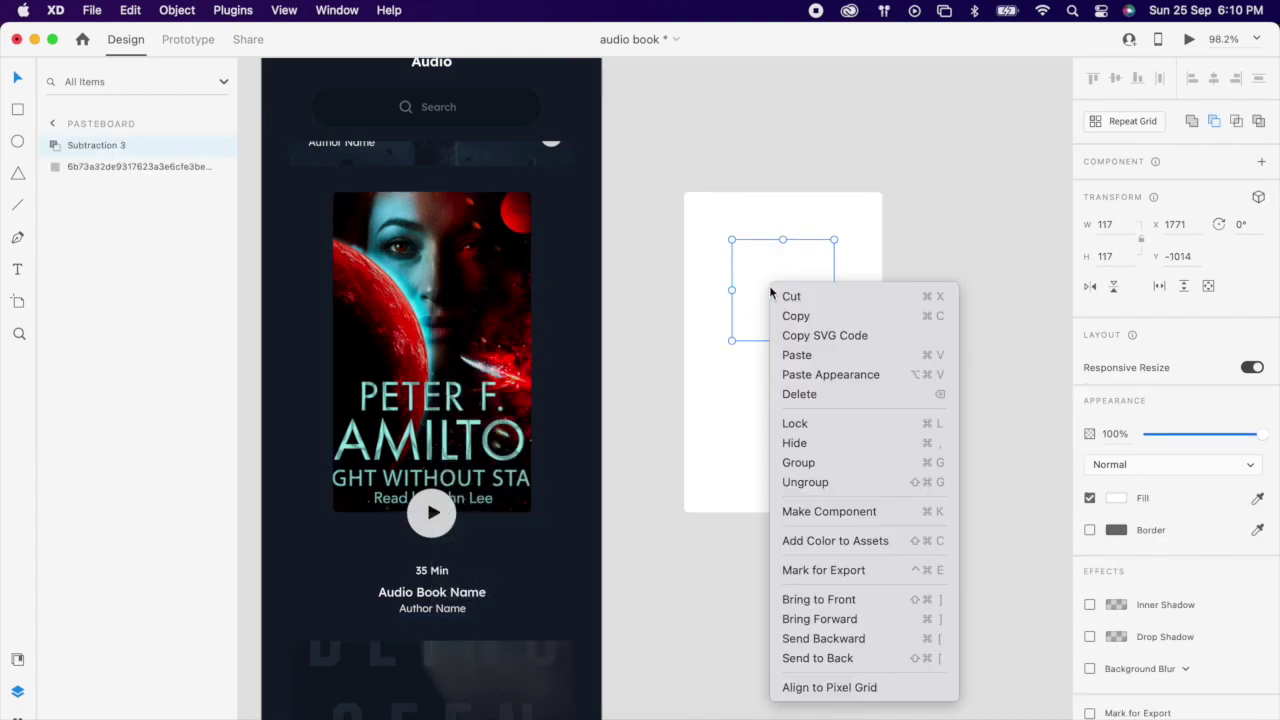
{"action": "left_click", "coordinate": [836, 370]}
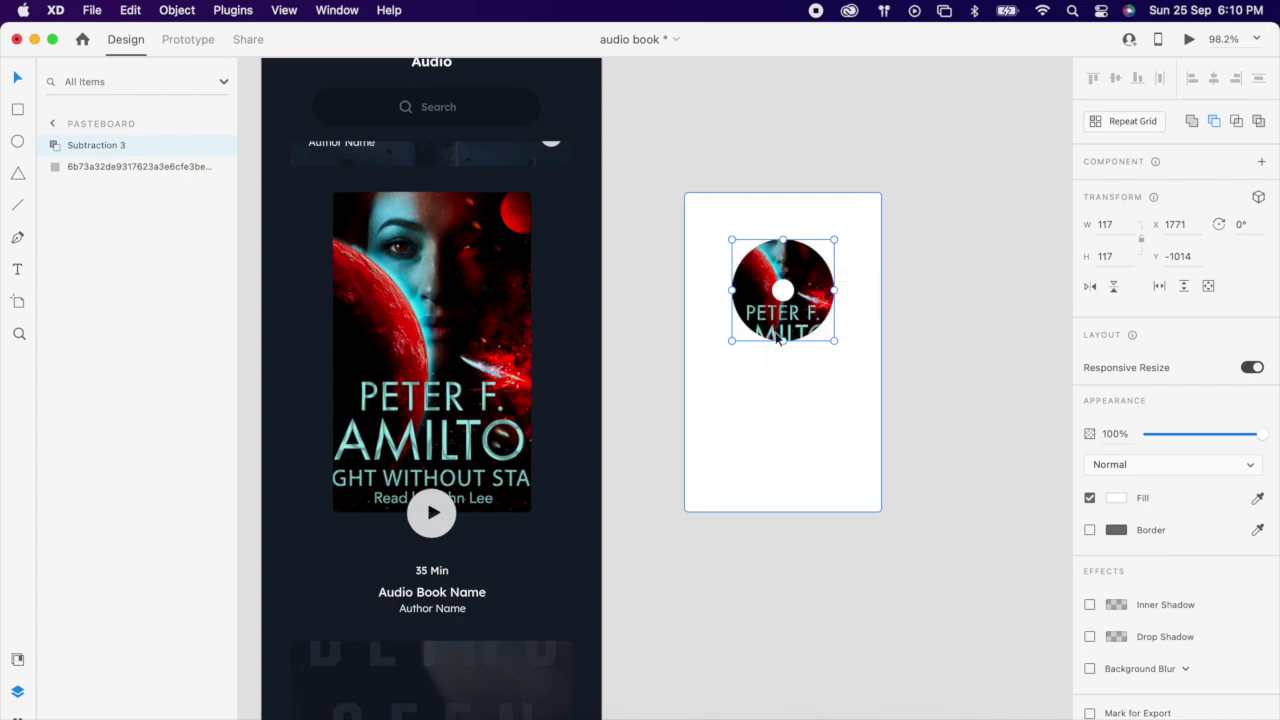
{"action": "double_click", "coordinate": [811, 302]}
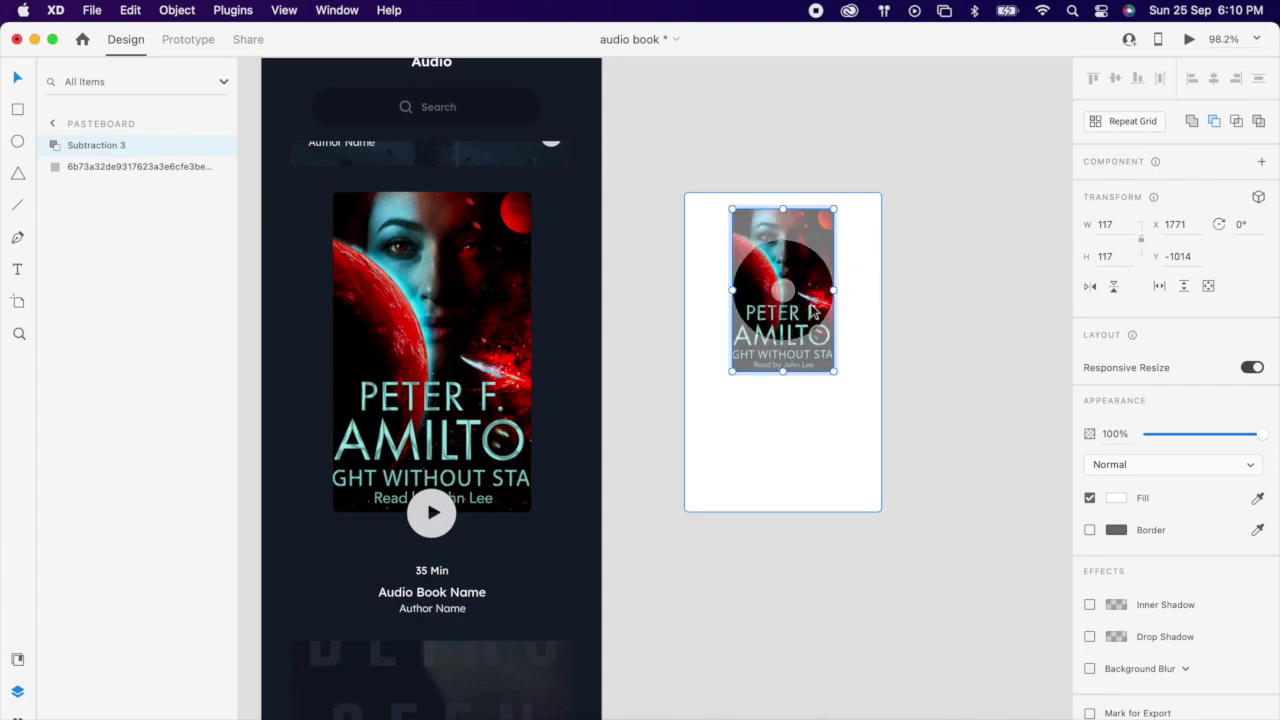
{"action": "left_click", "coordinate": [930, 283]}
Step: Add a drop shadow to the disc with Y 10 and blur 20, and make the shadow colour more opaque
{"action": "left_click", "coordinate": [828, 318]}
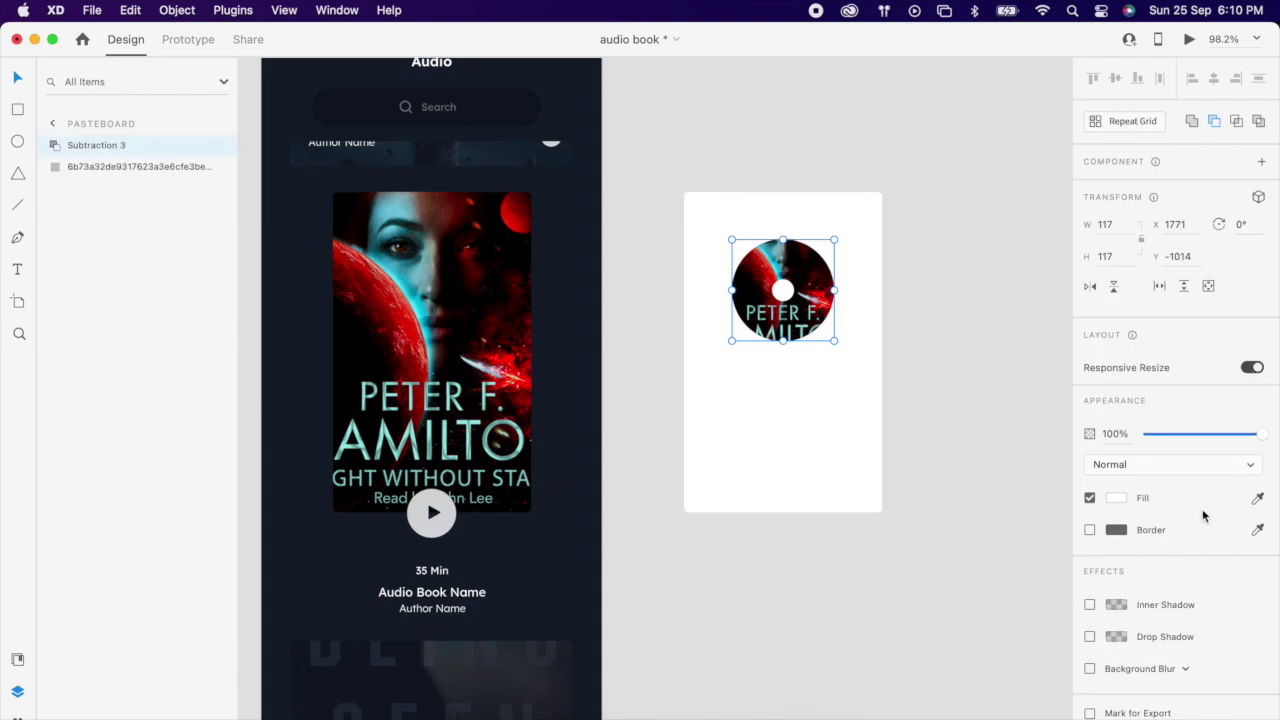
{"action": "left_click", "coordinate": [1090, 637]}
{"action": "scroll", "coordinate": [1182, 663], "scroll_direction": "down", "scroll_amount": 1}
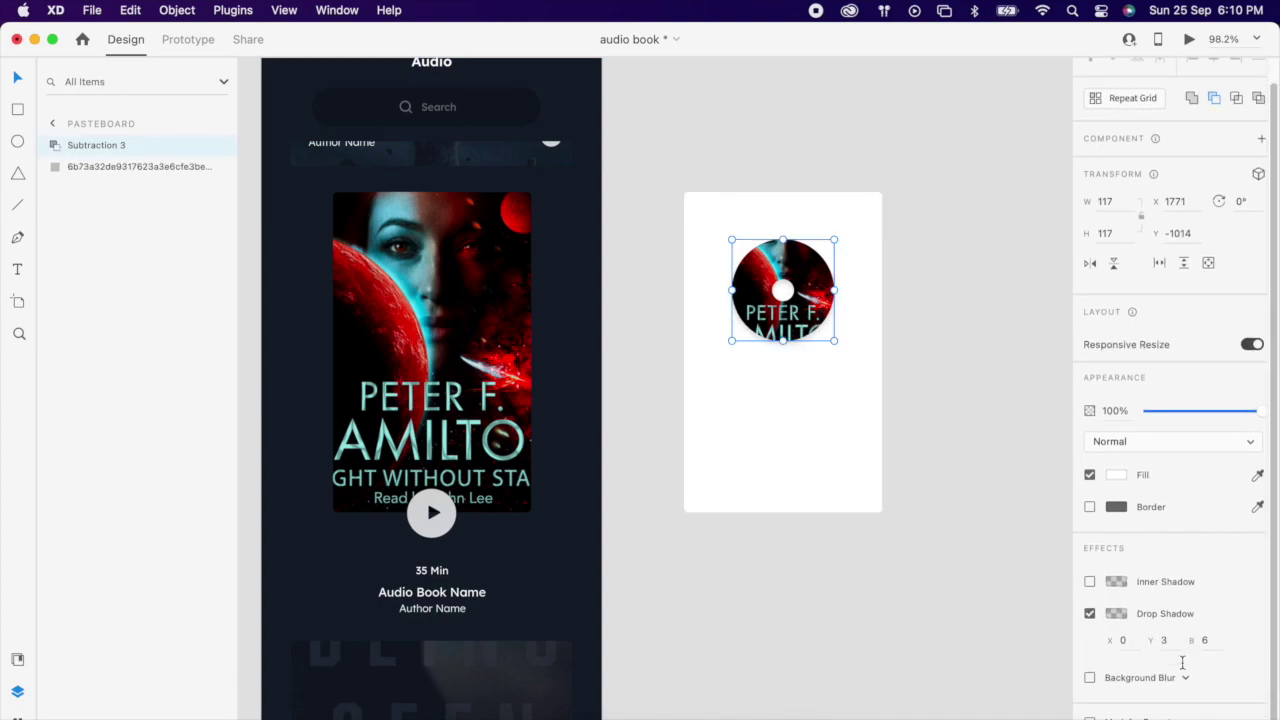
{"action": "left_click", "coordinate": [1164, 640]}
{"action": "type", "text": "10"}
{"action": "key", "text": "Return"}
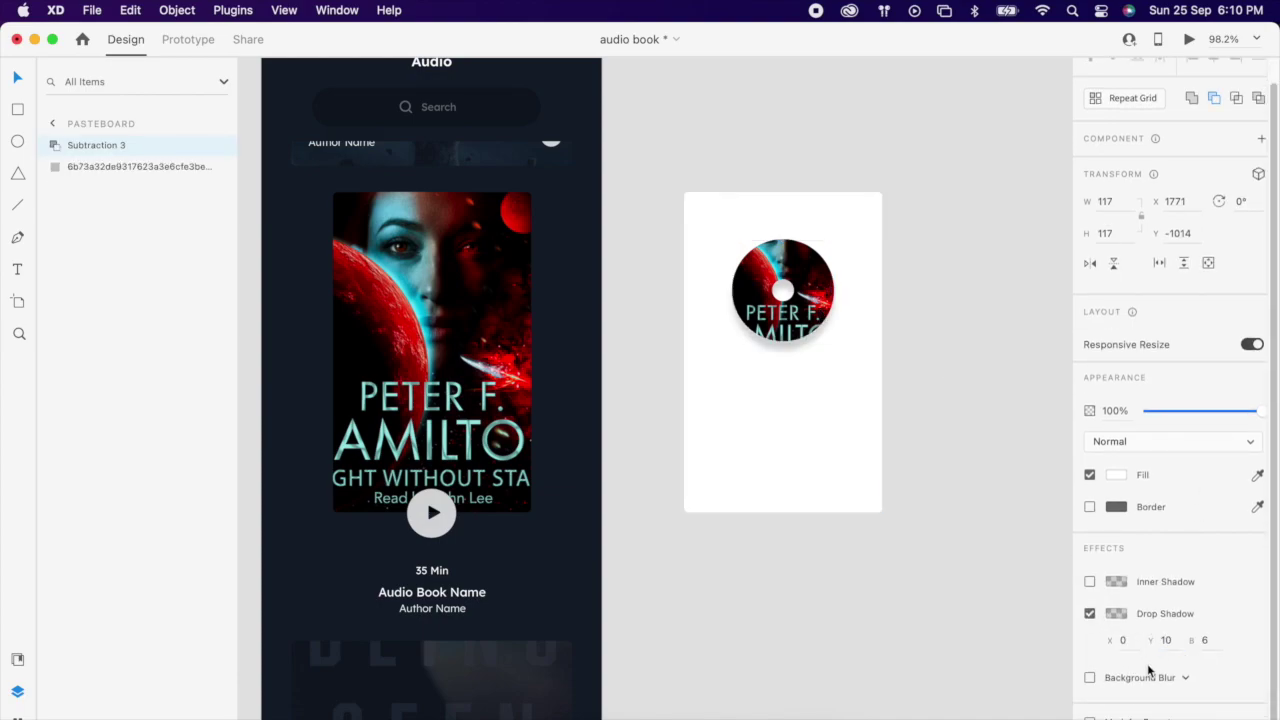
{"action": "type", "text": "20"}
{"action": "key", "text": "Return"}
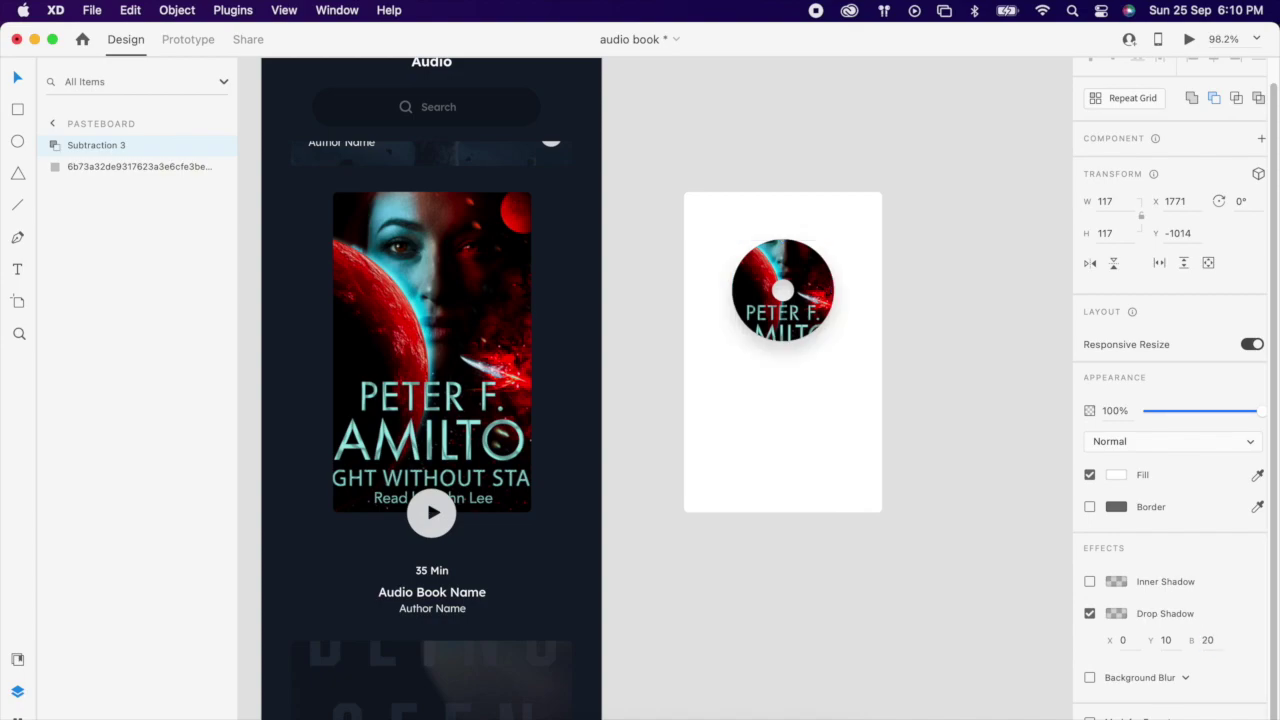
{"action": "left_click", "coordinate": [1116, 613]}
{"action": "left_click_drag", "start_coordinate": [1080, 632], "coordinate": [1080, 597]}
{"action": "left_click", "coordinate": [943, 340]}
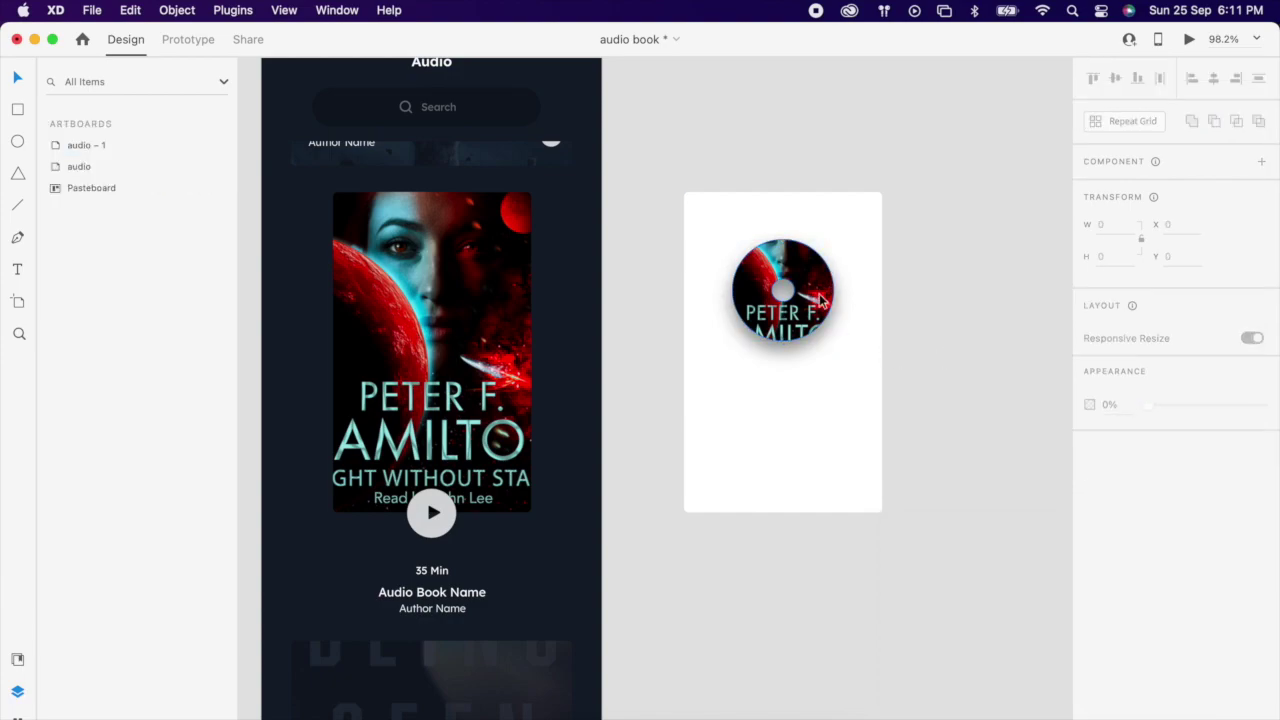
Step: Duplicate the disc directly below the first one and group both discs with the white rectangle
{"action": "left_click_drag", "start_coordinate": [803, 303], "coordinate": [812, 447]}
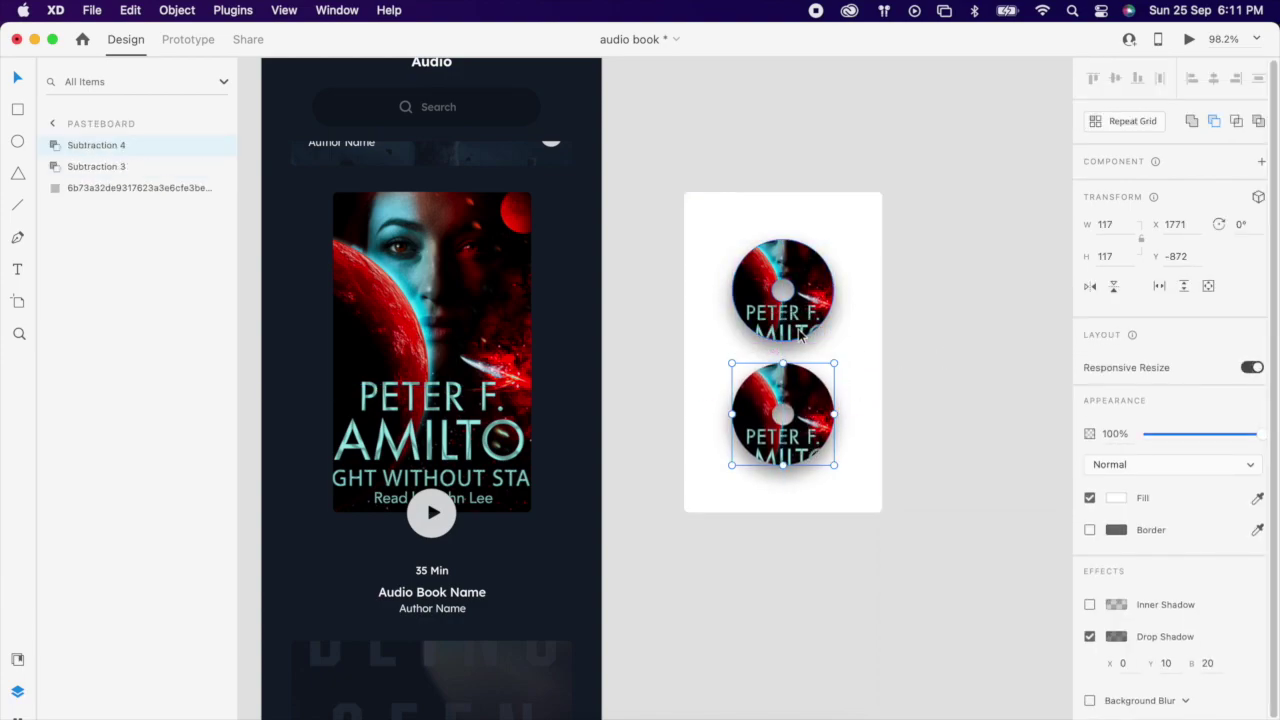
{"action": "key", "text": "Up"}
{"action": "left_click", "coordinate": [796, 330], "text": "shift"}
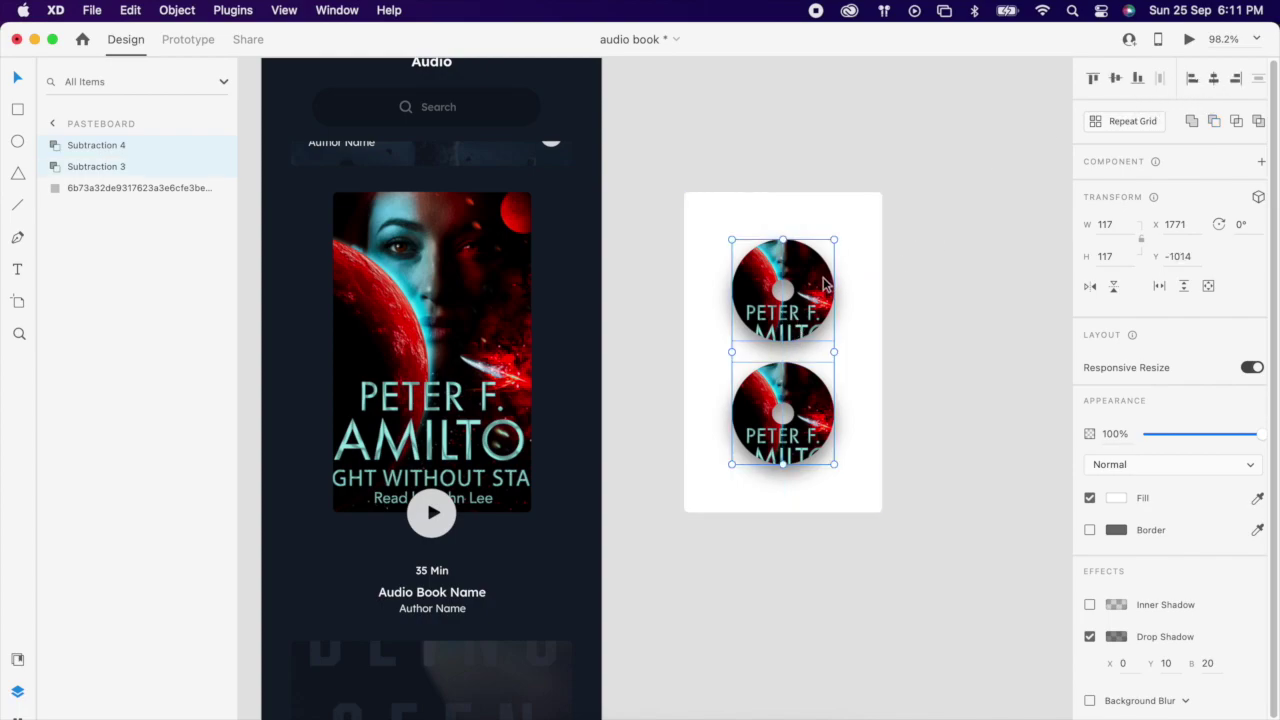
{"action": "left_click_drag", "start_coordinate": [772, 142], "coordinate": [806, 486]}
{"action": "right_click", "coordinate": [800, 427]}
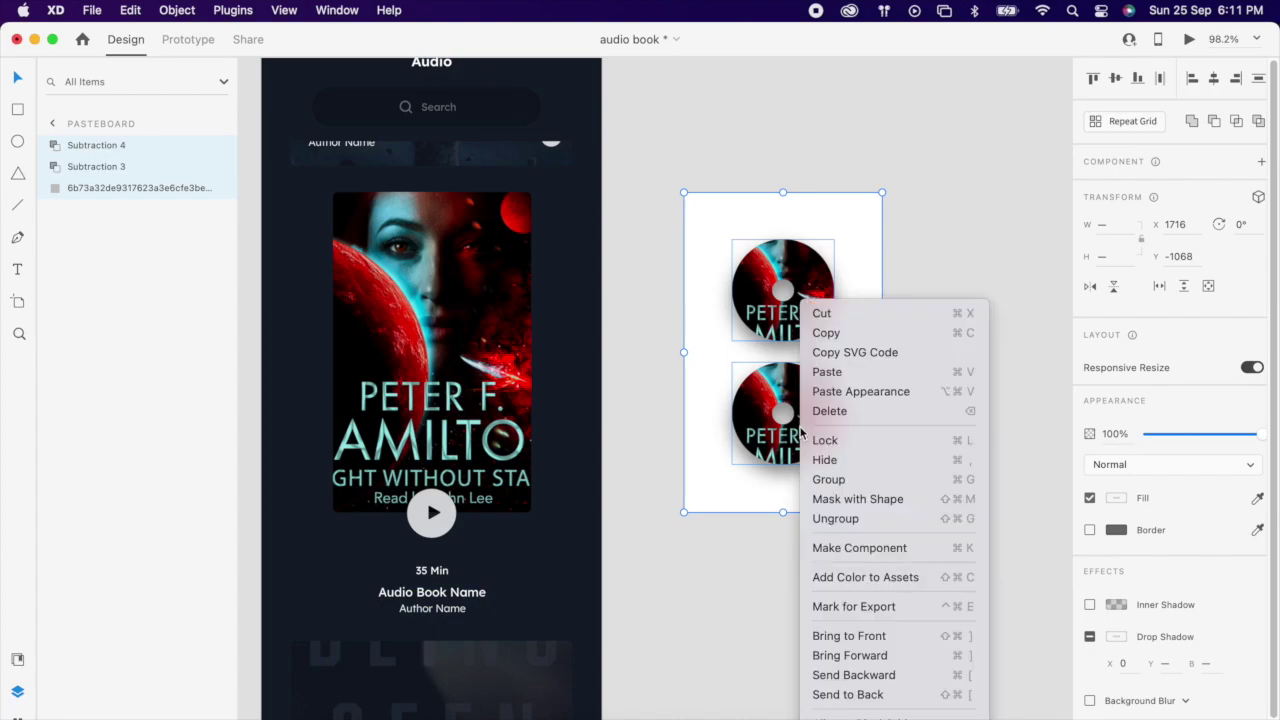
{"action": "left_click", "coordinate": [830, 479]}
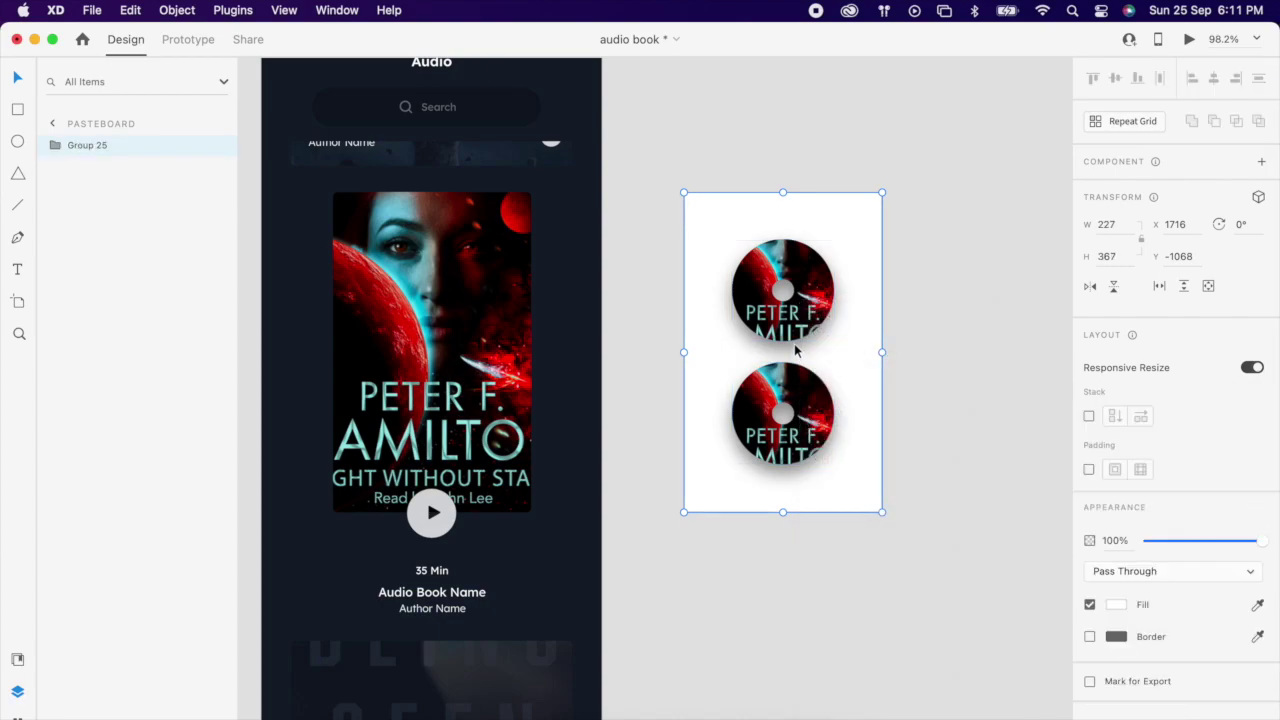
{"action": "left_click", "coordinate": [954, 302]}
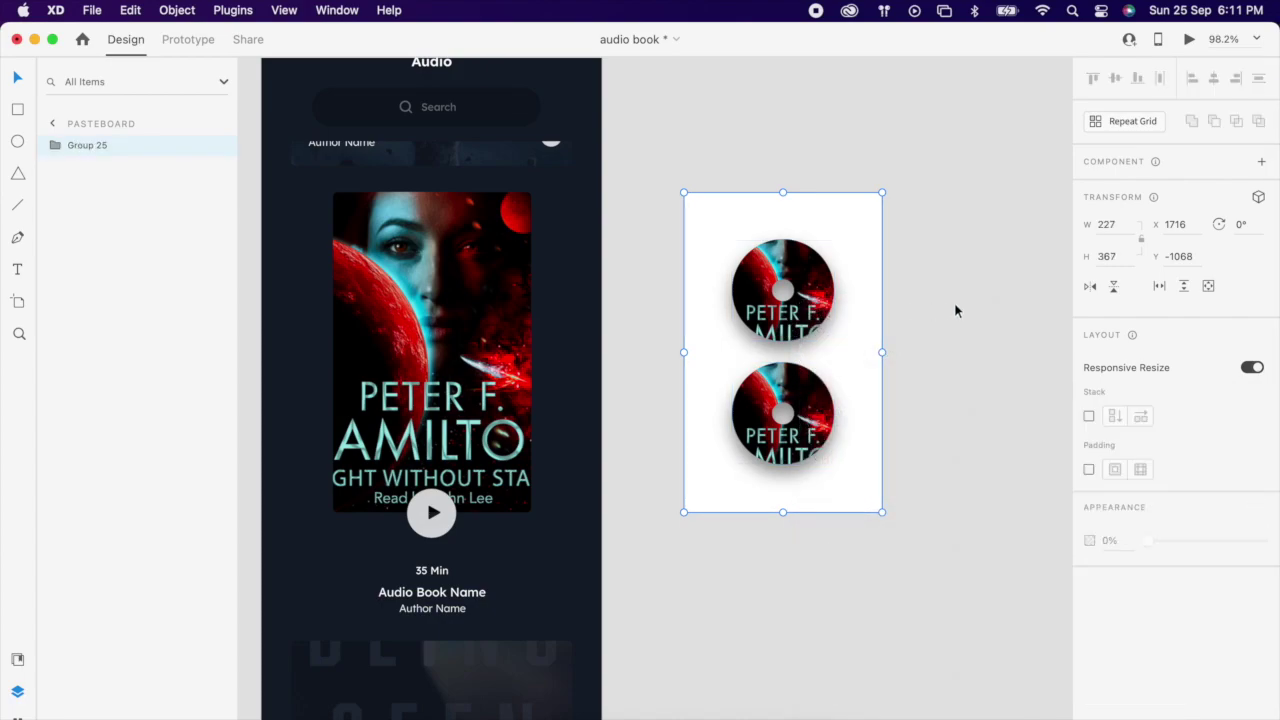
{"action": "double_click", "coordinate": [814, 316]}
{"action": "left_click", "coordinate": [800, 452], "text": "shift"}
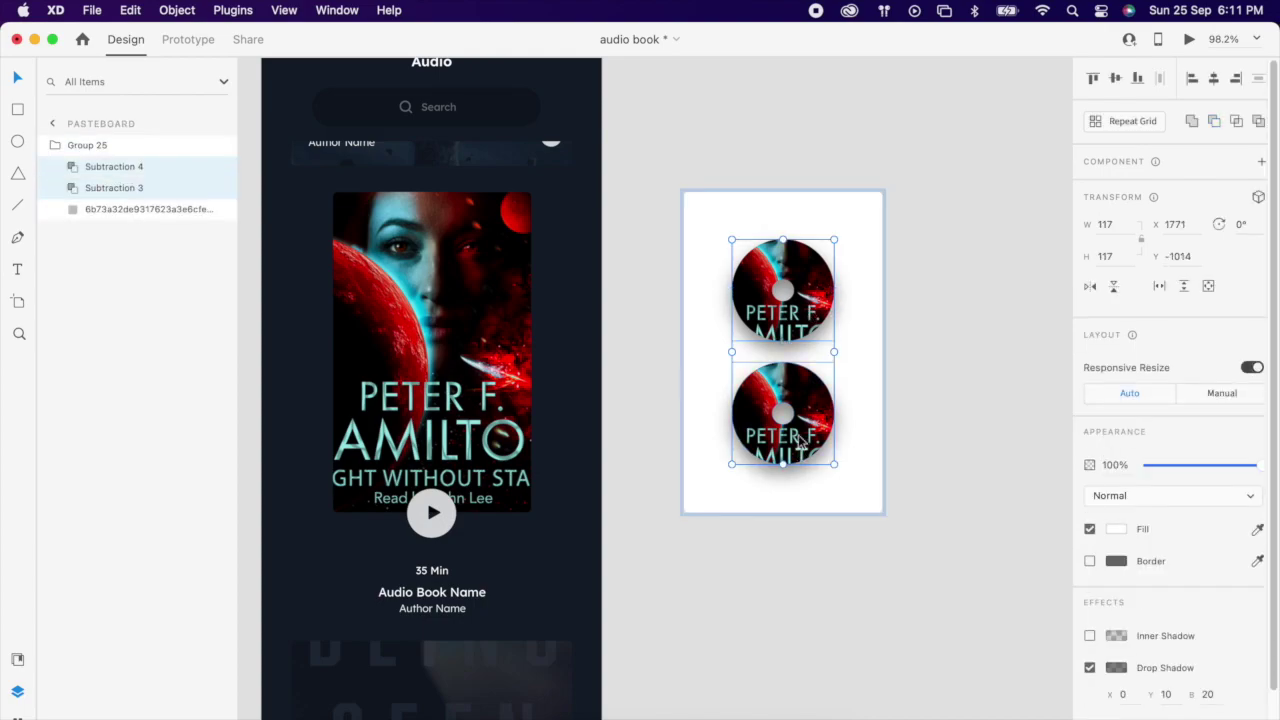
{"action": "left_click", "coordinate": [913, 417]}
{"action": "scroll", "coordinate": [913, 417], "scroll_direction": "down", "scroll_amount": 5}
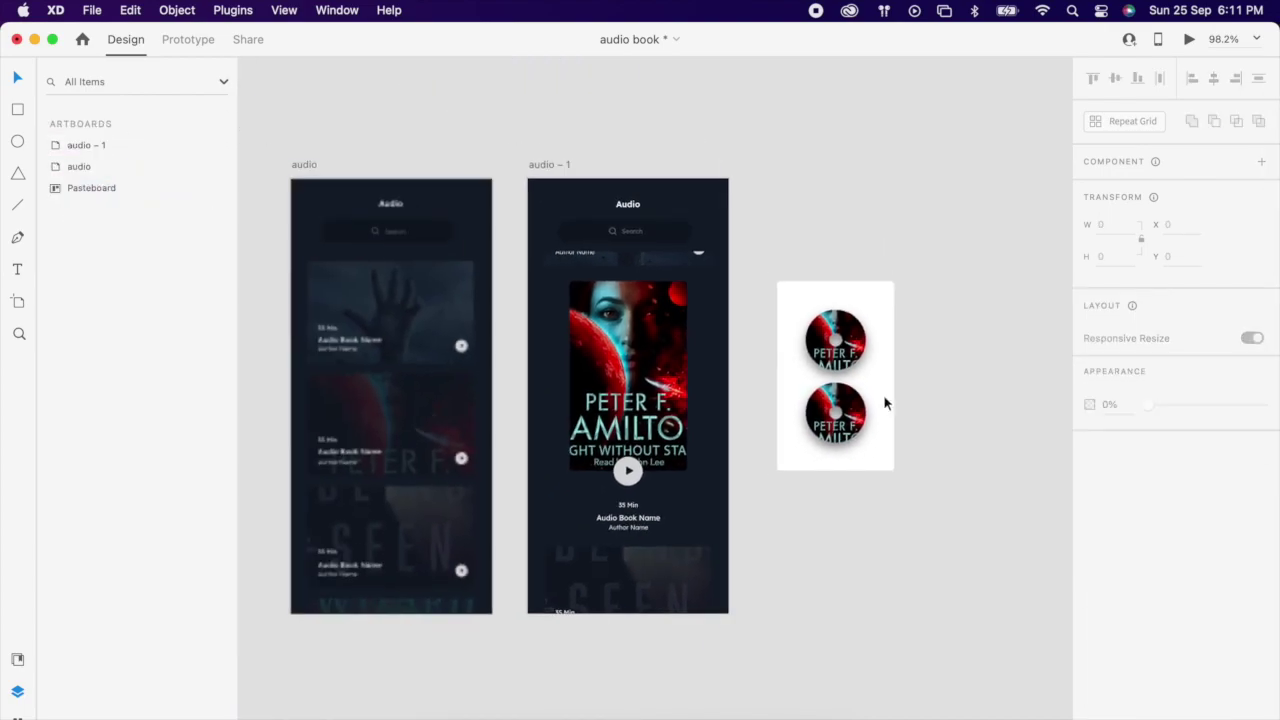
{"action": "scroll", "coordinate": [864, 362], "scroll_direction": "up", "scroll_amount": 3}
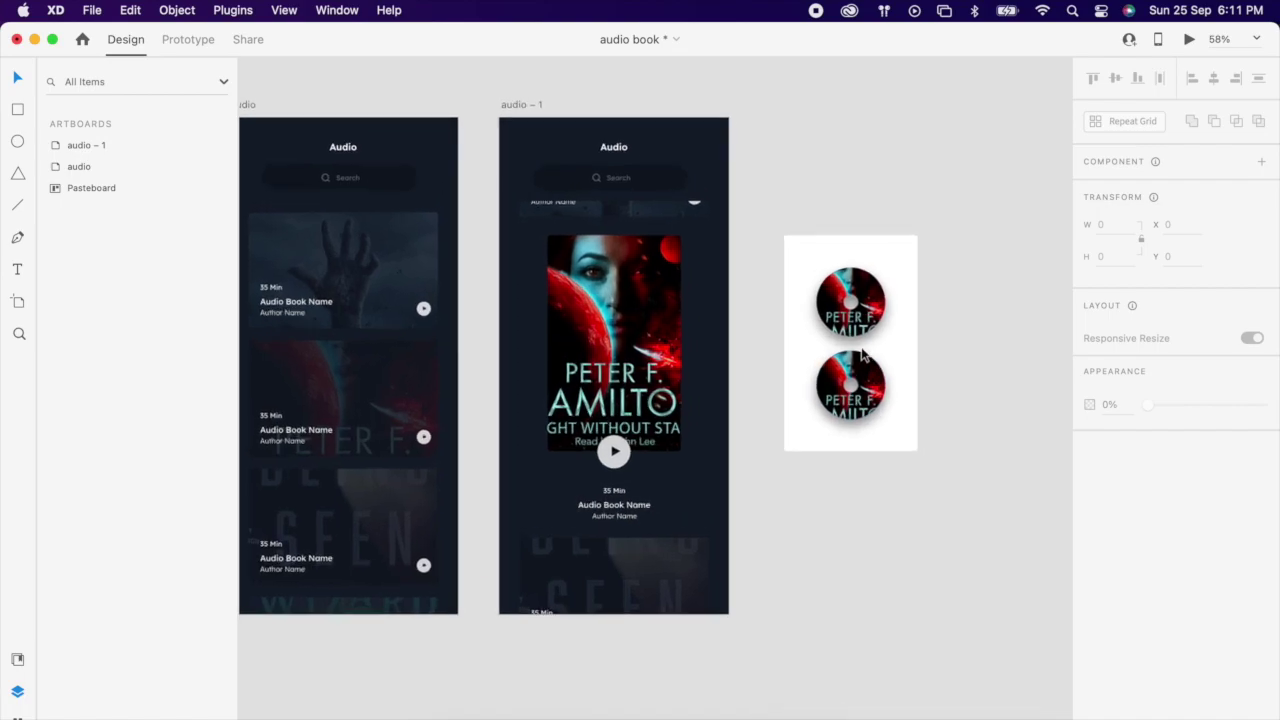
Step: Move the disc group from the pasteboard onto the duplicated artboard so it lies over the expanded cover
{"action": "left_click", "coordinate": [856, 432]}
{"action": "left_click_drag", "start_coordinate": [857, 418], "coordinate": [617, 403]}
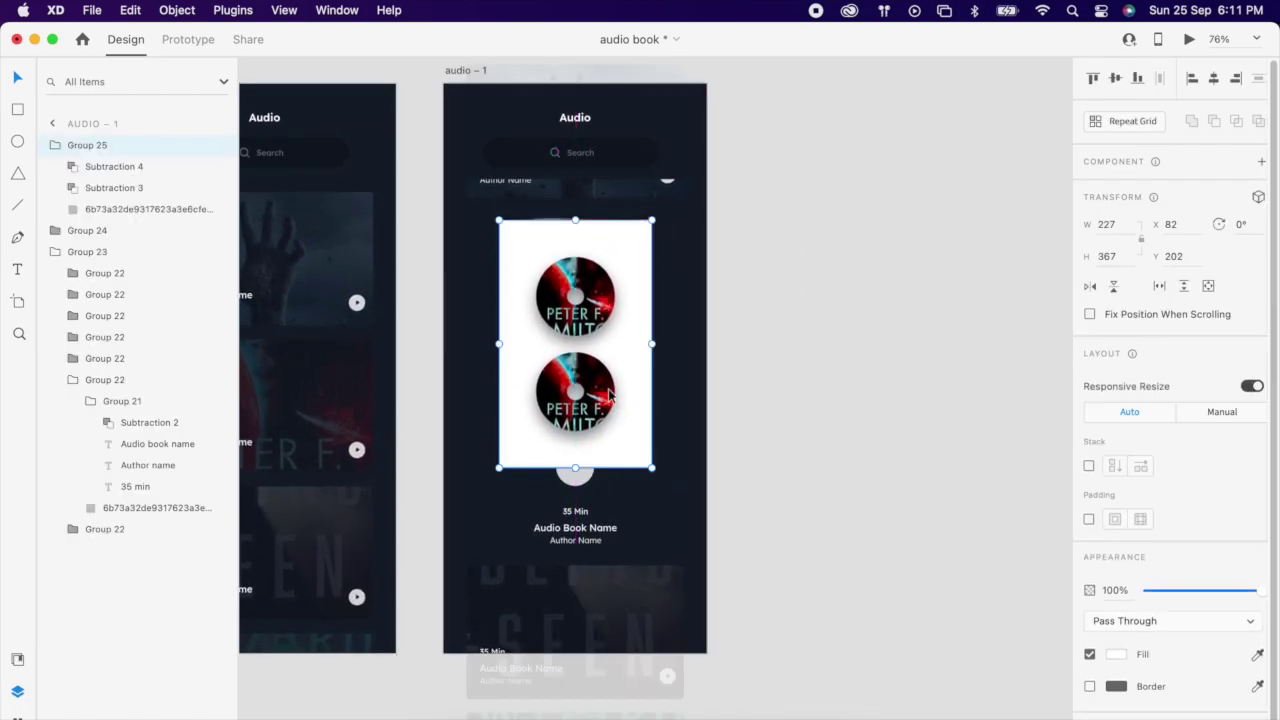
{"action": "scroll", "coordinate": [541, 316], "scroll_direction": "up", "scroll_amount": 5}
{"action": "left_click_drag", "start_coordinate": [659, 308], "coordinate": [660, 308]}
Step: Cut the disc group and paste it inside the expanded card's group, placed behind the cover image at Y 200
{"action": "key", "text": "Delete"}
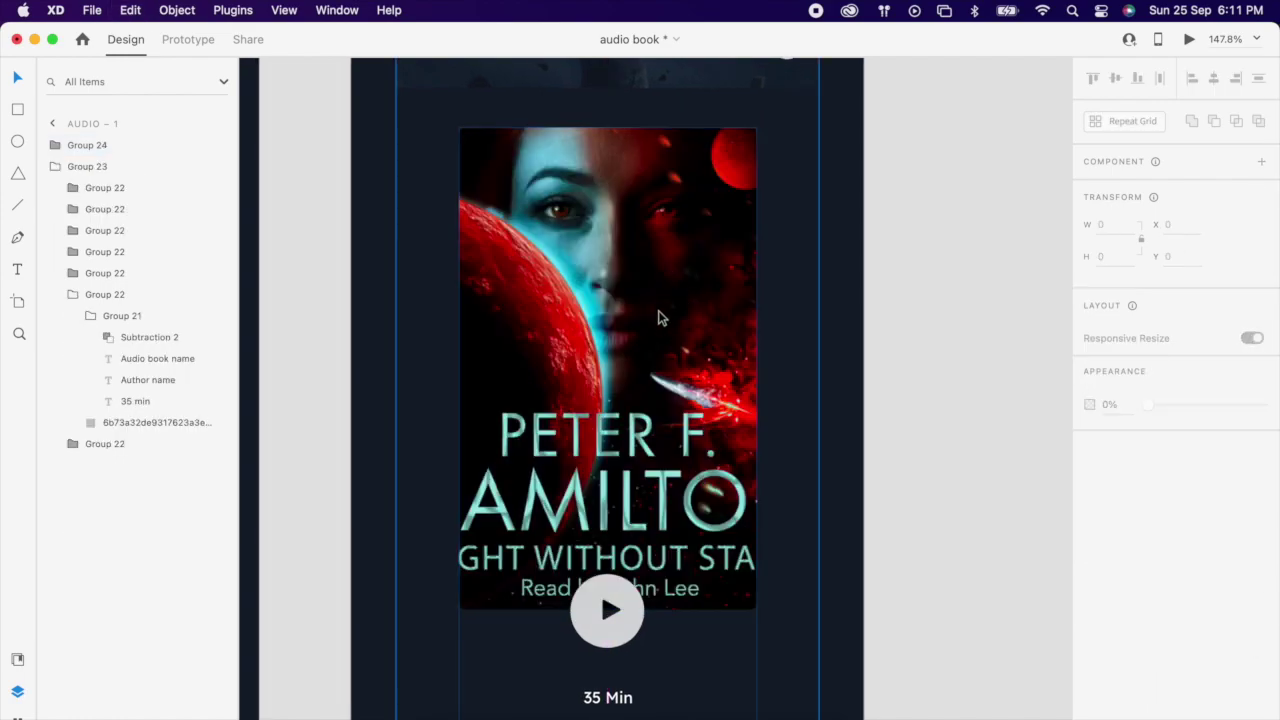
{"action": "left_click", "coordinate": [659, 318]}
{"action": "double_click", "coordinate": [659, 318]}
{"action": "key", "text": "super+z"}
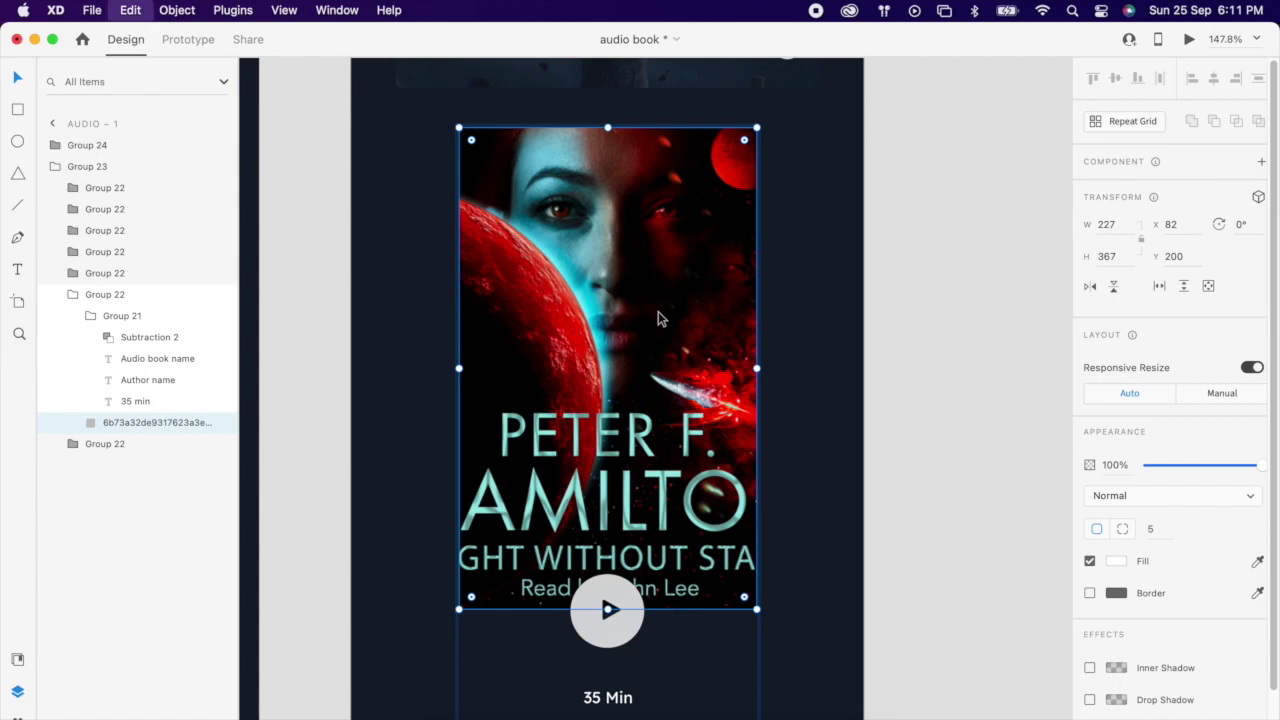
{"action": "key", "text": "shift+super+["}
{"action": "scroll", "coordinate": [659, 318], "scroll_direction": "down", "scroll_amount": 3}
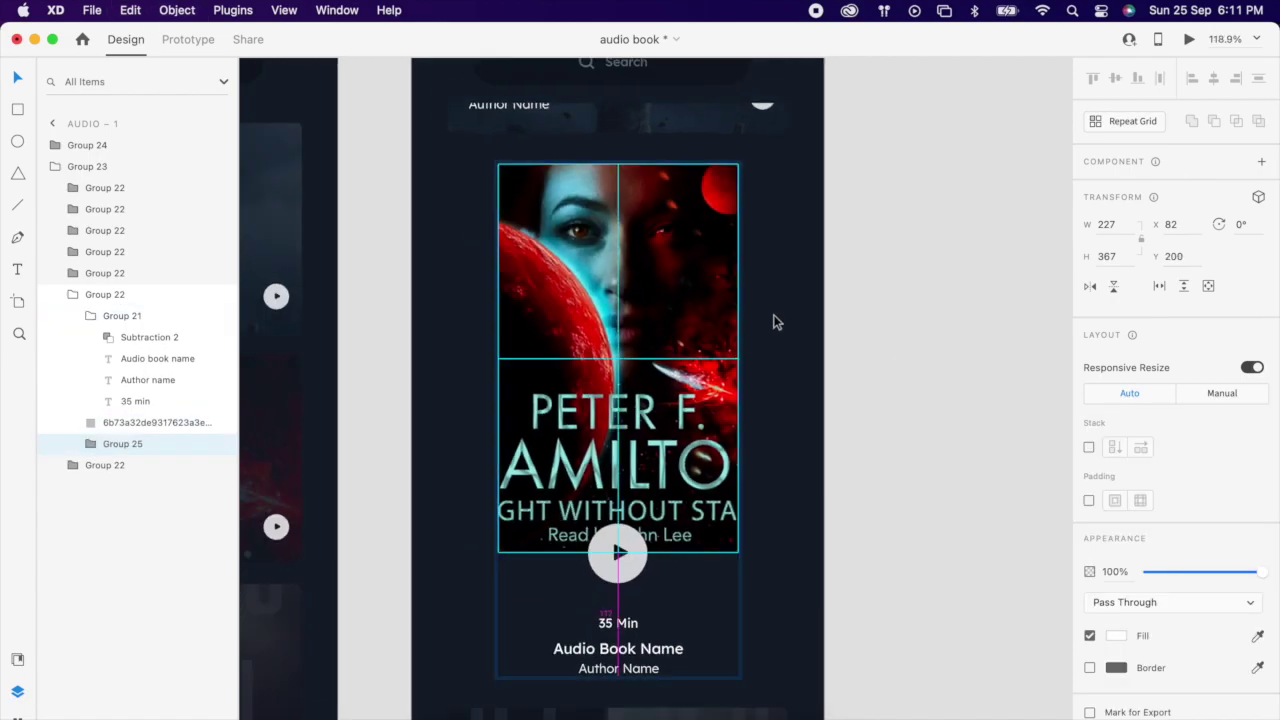
{"action": "left_click", "coordinate": [907, 340]}
{"action": "double_click", "coordinate": [696, 322]}
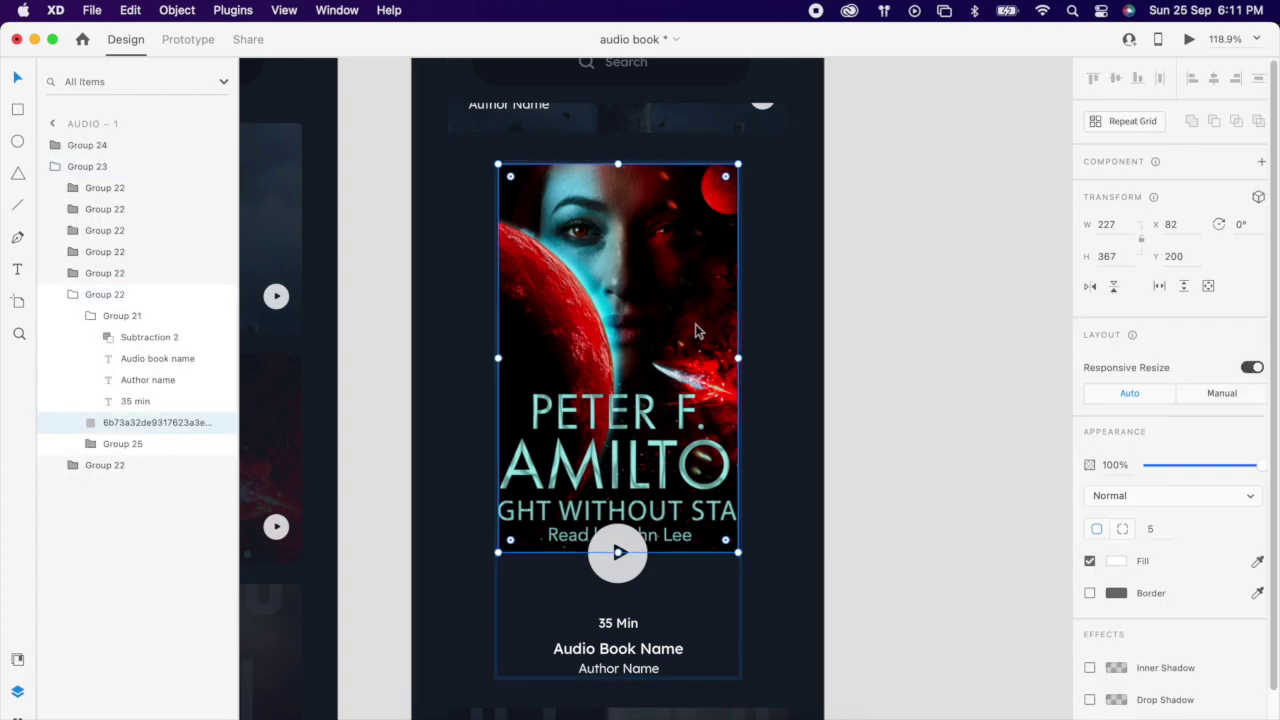
{"action": "left_click_drag", "start_coordinate": [691, 329], "coordinate": [627, 343]}
{"action": "key", "text": "super+z"}
{"action": "left_click", "coordinate": [895, 356]}
Step: Duplicate the "audio – 1" artboard with the expanded cover, placing the copy directly beside it
{"action": "scroll", "coordinate": [958, 265], "scroll_direction": "down", "scroll_amount": 5}
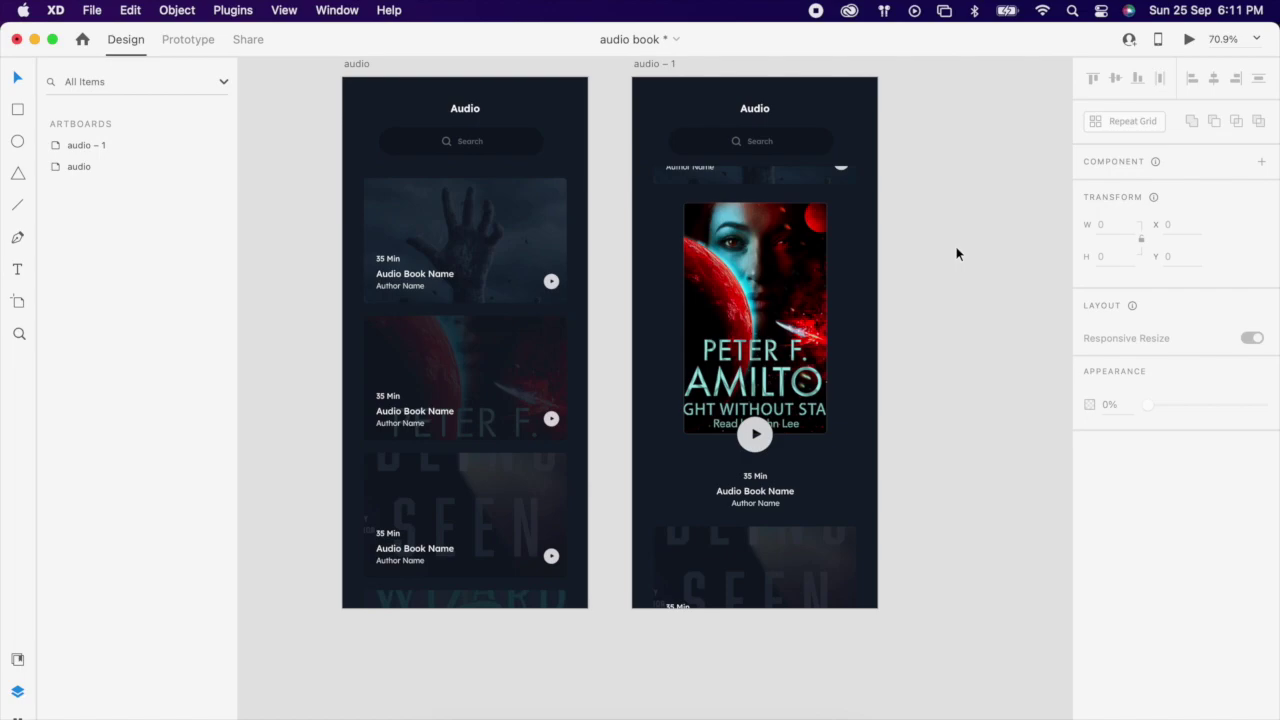
{"action": "scroll", "coordinate": [958, 250], "scroll_direction": "right", "scroll_amount": 1}
{"action": "scroll", "coordinate": [827, 310], "scroll_direction": "right", "scroll_amount": 3}
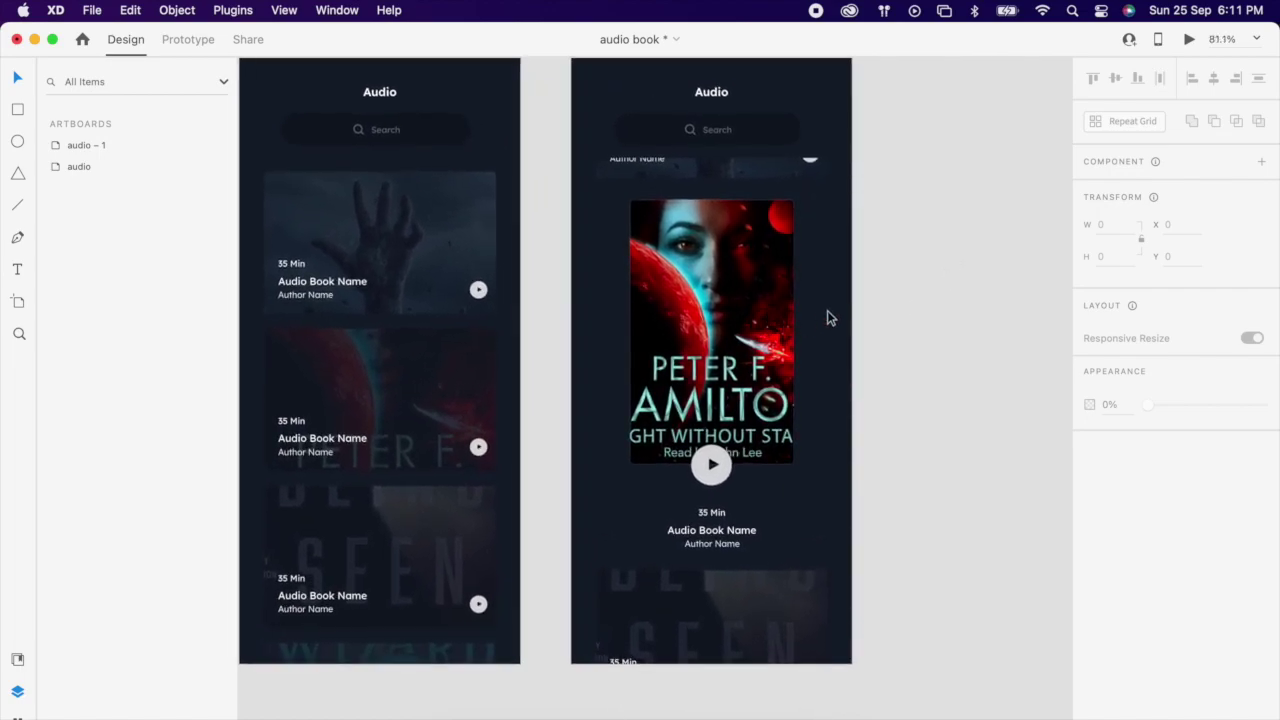
{"action": "scroll", "coordinate": [911, 289], "scroll_direction": "down", "scroll_amount": 2}
{"action": "scroll", "coordinate": [935, 320], "scroll_direction": "right", "scroll_amount": 2}
{"action": "scroll", "coordinate": [935, 320], "scroll_direction": "up", "scroll_amount": 1}
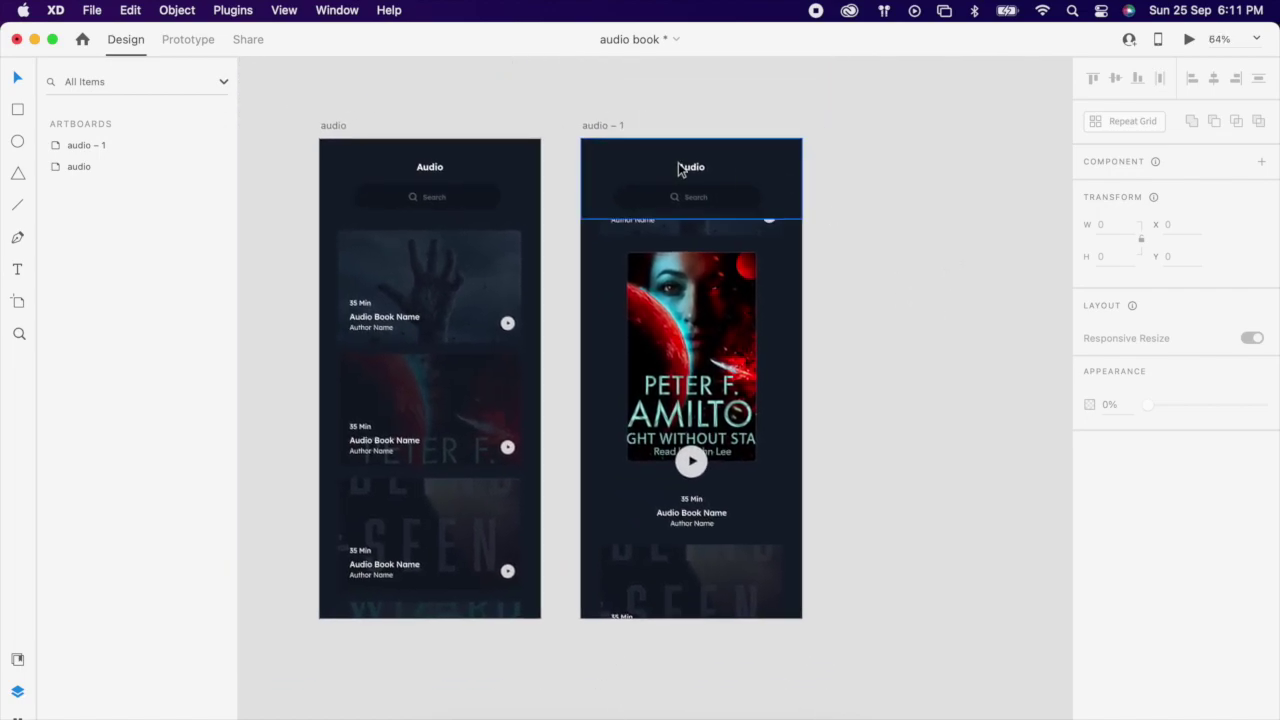
{"action": "left_click", "coordinate": [593, 127]}
{"action": "key", "text": "super+c"}
{"action": "key", "text": "super+v"}
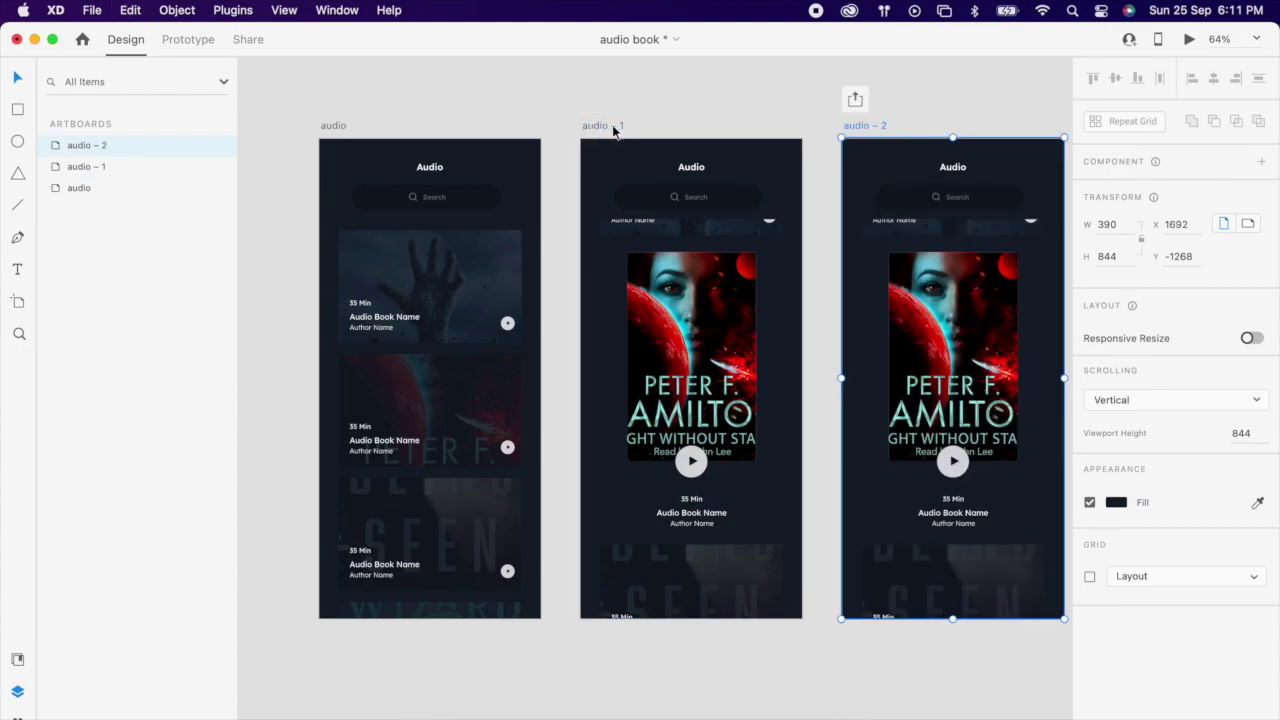
{"action": "scroll", "coordinate": [941, 305], "scroll_direction": "right", "scroll_amount": 2}
{"action": "scroll", "coordinate": [941, 305], "scroll_direction": "down", "scroll_amount": 1}
{"action": "scroll", "coordinate": [941, 305], "scroll_direction": "right", "scroll_amount": 2}
{"action": "left_click", "coordinate": [980, 274]}
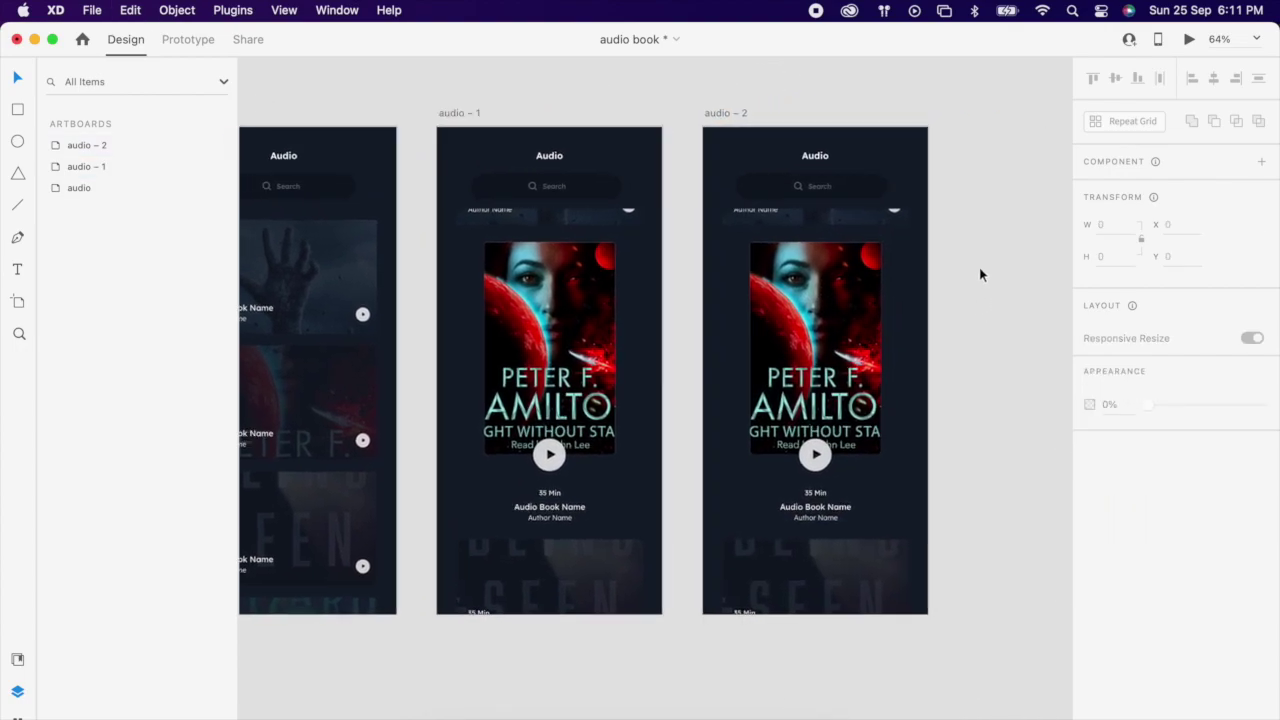
Step: Turn on 3D transforms for the cover image on the "audio – 2" artboard and rotate it -60° around the Y axis
{"action": "scroll", "coordinate": [980, 274], "scroll_direction": "up", "scroll_amount": 3}
{"action": "double_click", "coordinate": [766, 428]}
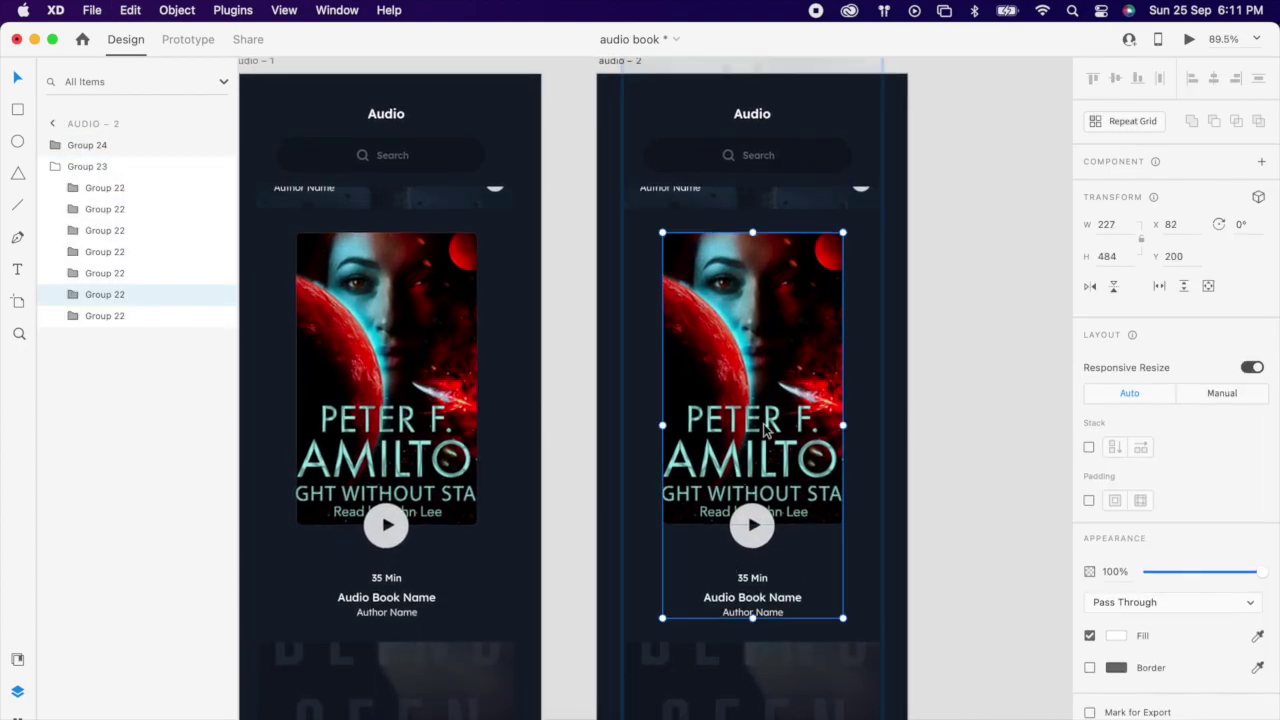
{"action": "double_click", "coordinate": [766, 428]}
{"action": "scroll", "coordinate": [766, 428], "scroll_direction": "up", "scroll_amount": 2}
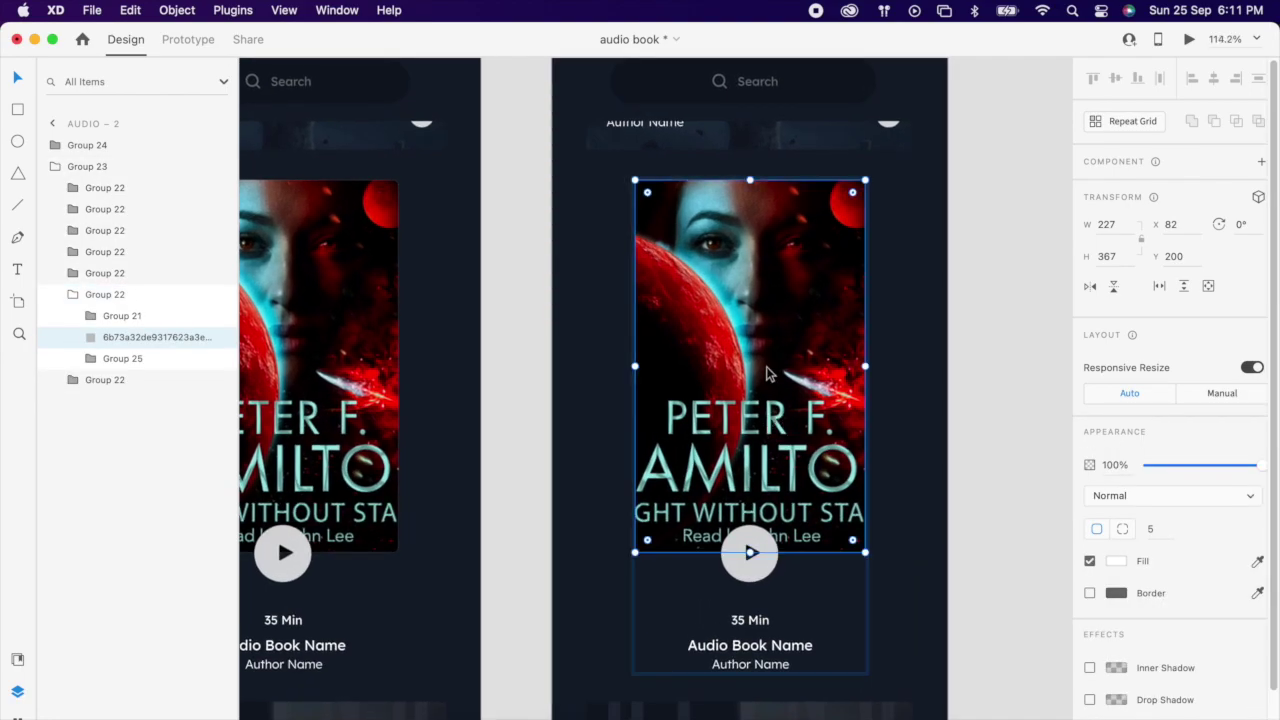
{"action": "left_click", "coordinate": [1258, 196]}
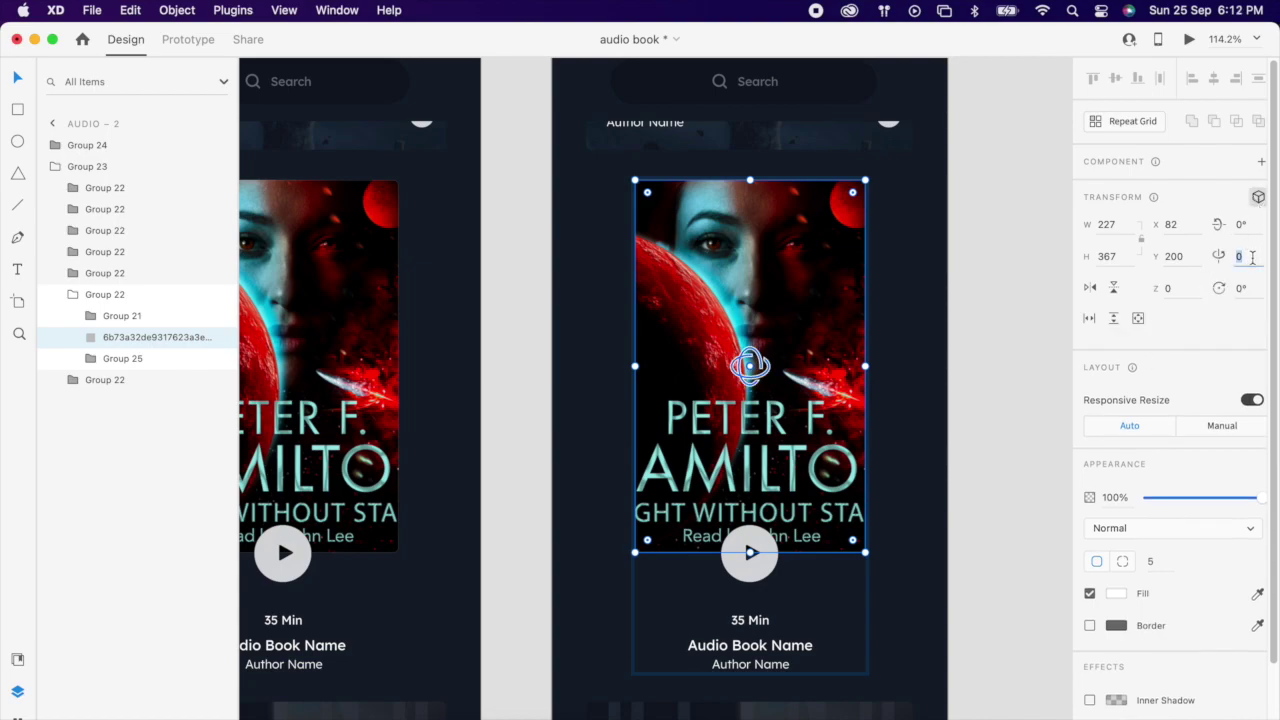
{"action": "key", "text": "shift+Down"}
{"action": "key", "text": "shift+Down"}
{"action": "key", "text": "shift+Down"}
{"action": "key", "text": "shift+Down"}
{"action": "key", "text": "shift+Down"}
{"action": "key", "text": "shift+Down"}
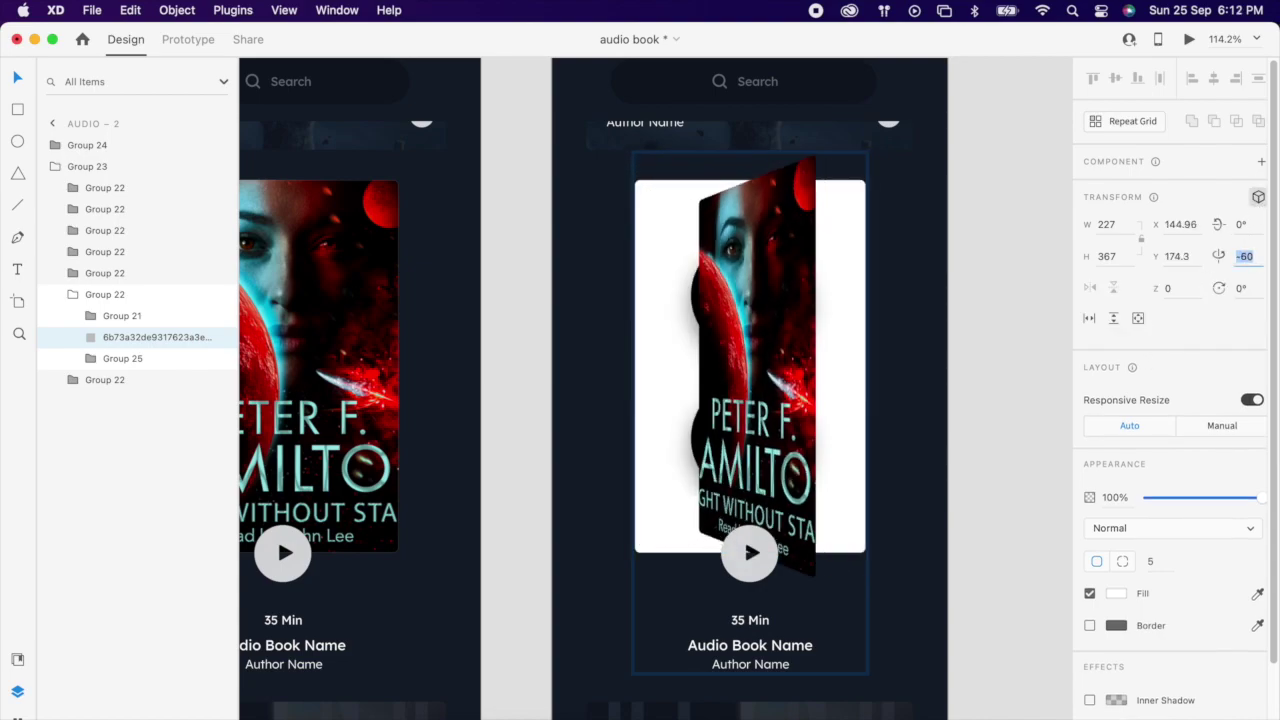
Step: Move the rotated cover to the white panel's left edge at X 82 and stretch its height to about 418 at both ends
{"action": "left_click_drag", "start_coordinate": [800, 398], "coordinate": [739, 414]}
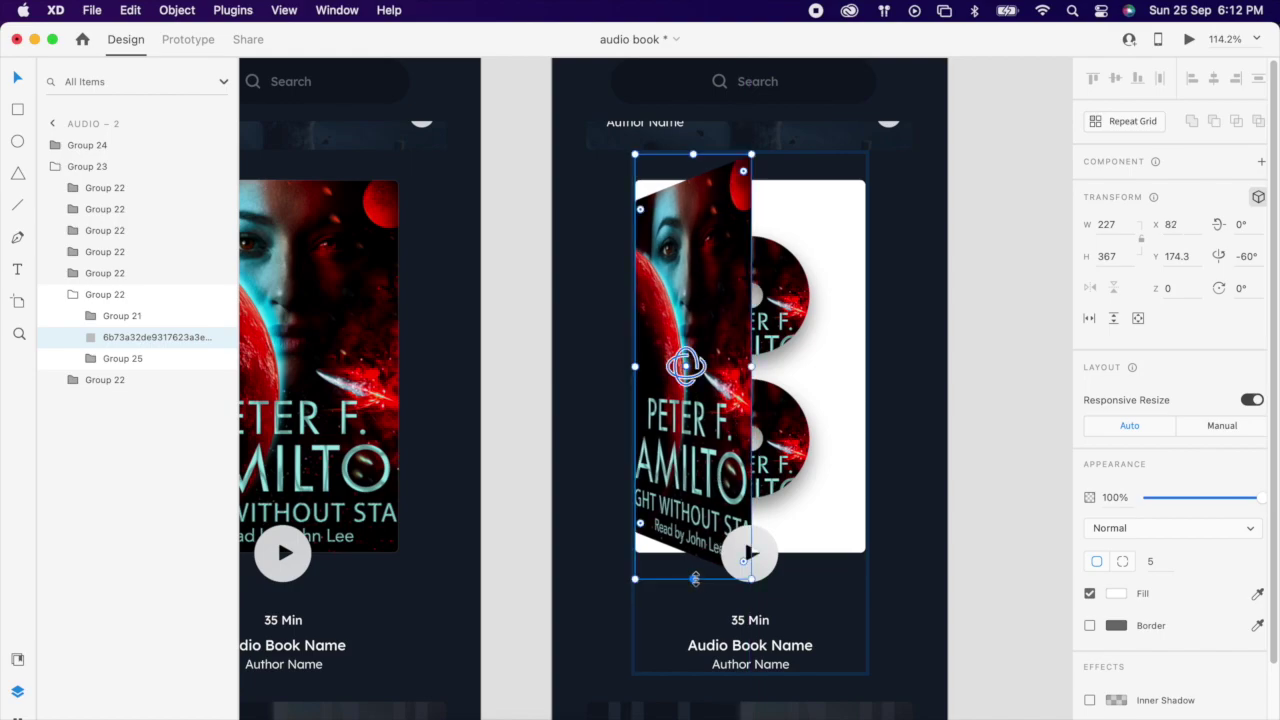
{"action": "left_click_drag", "start_coordinate": [694, 578], "coordinate": [694, 610]}
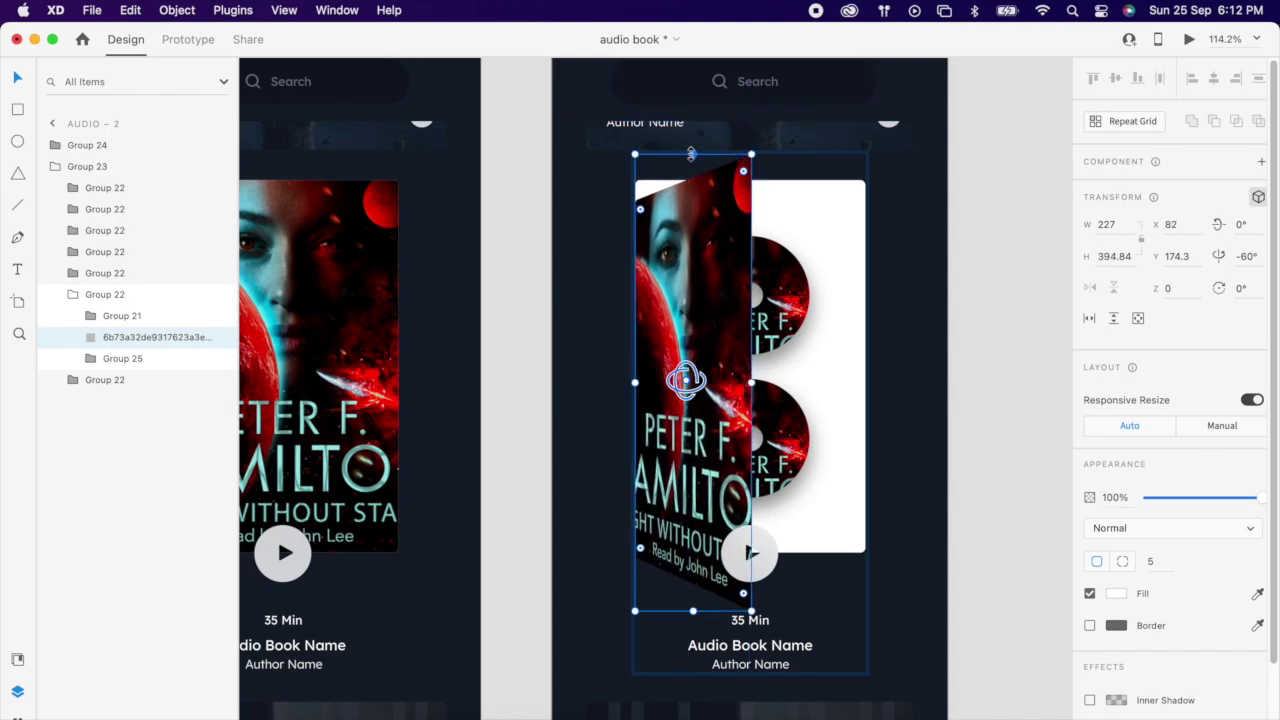
{"action": "left_click_drag", "start_coordinate": [692, 155], "coordinate": [692, 127]}
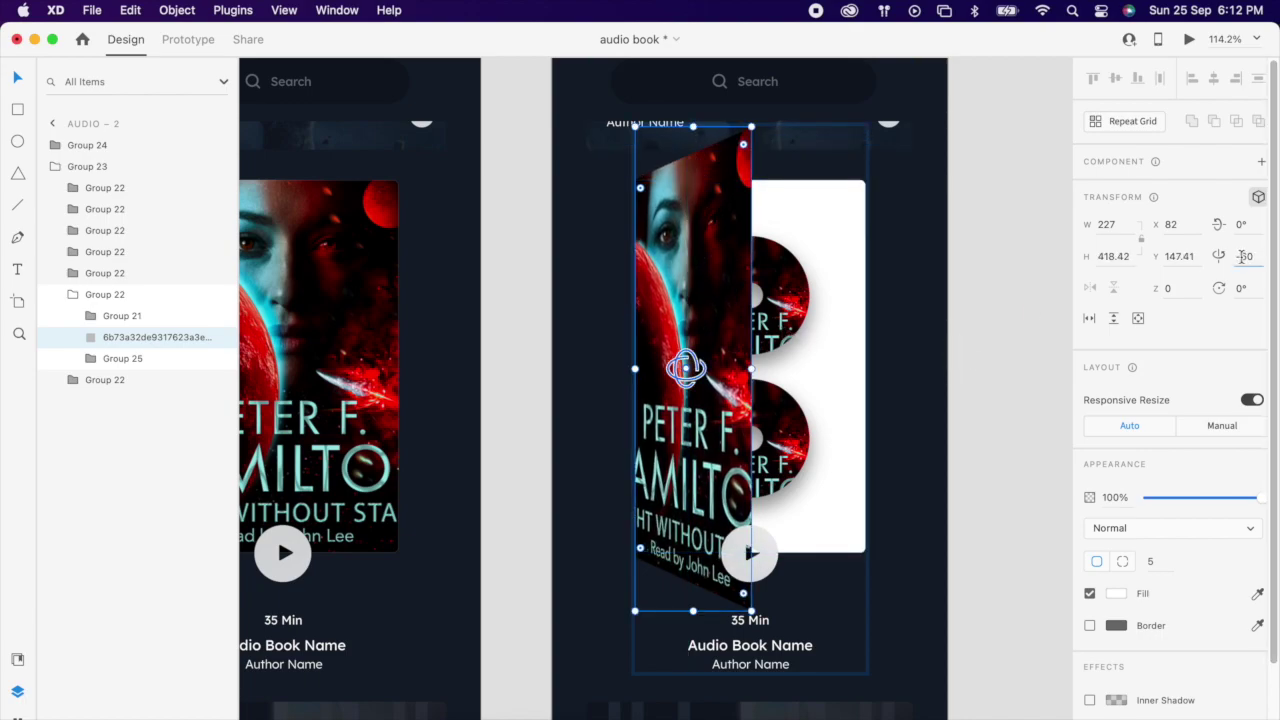
Step: Set the cover's Y rotation to -80° and realign it with the white panel's left edge at X 82
{"action": "type", "text": "-50"}
{"action": "key", "text": "Return"}
{"action": "type", "text": "-70"}
{"action": "key", "text": "Return"}
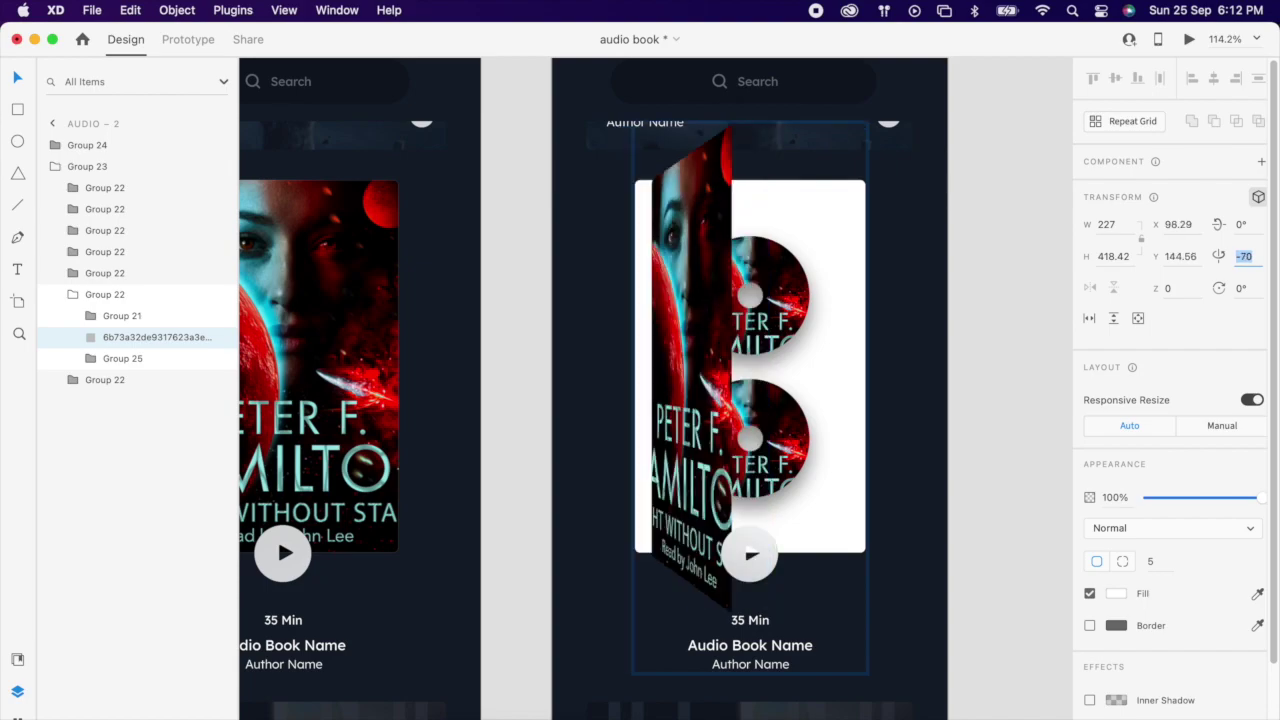
{"action": "type", "text": "-80"}
{"action": "key", "text": "Return"}
{"action": "left_click", "coordinate": [690, 448]}
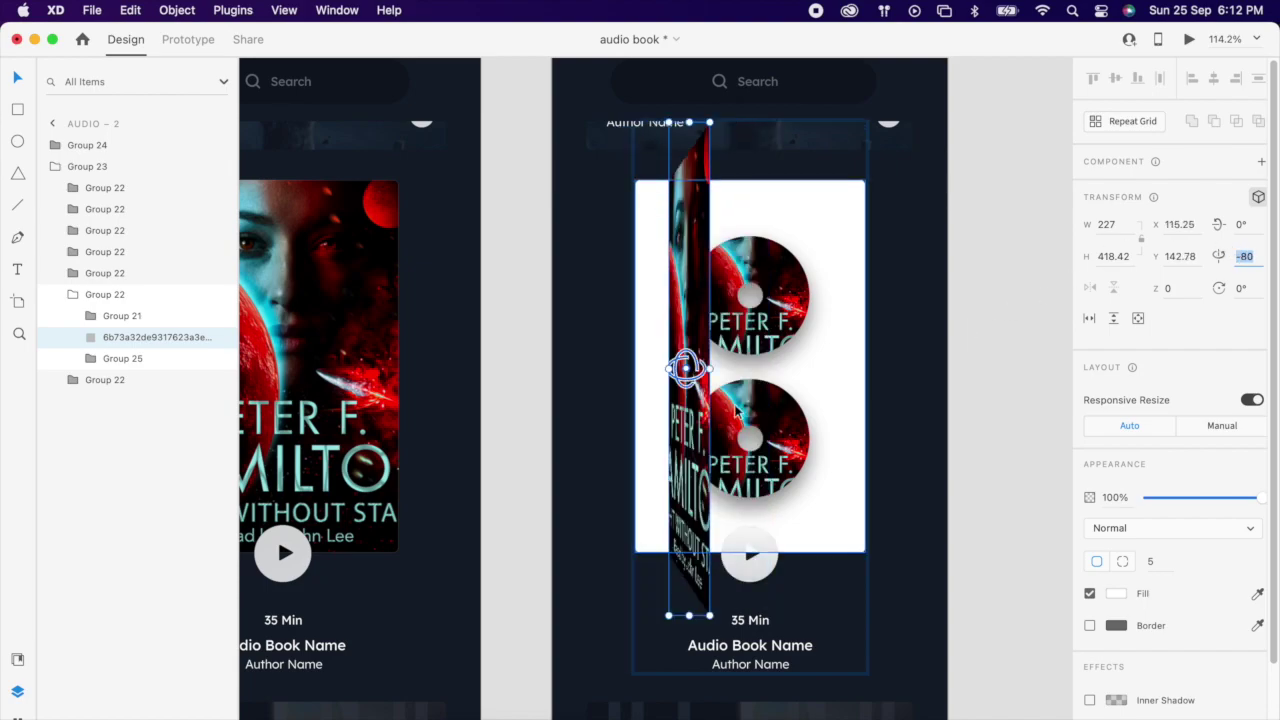
{"action": "left_click_drag", "start_coordinate": [700, 455], "coordinate": [666, 455]}
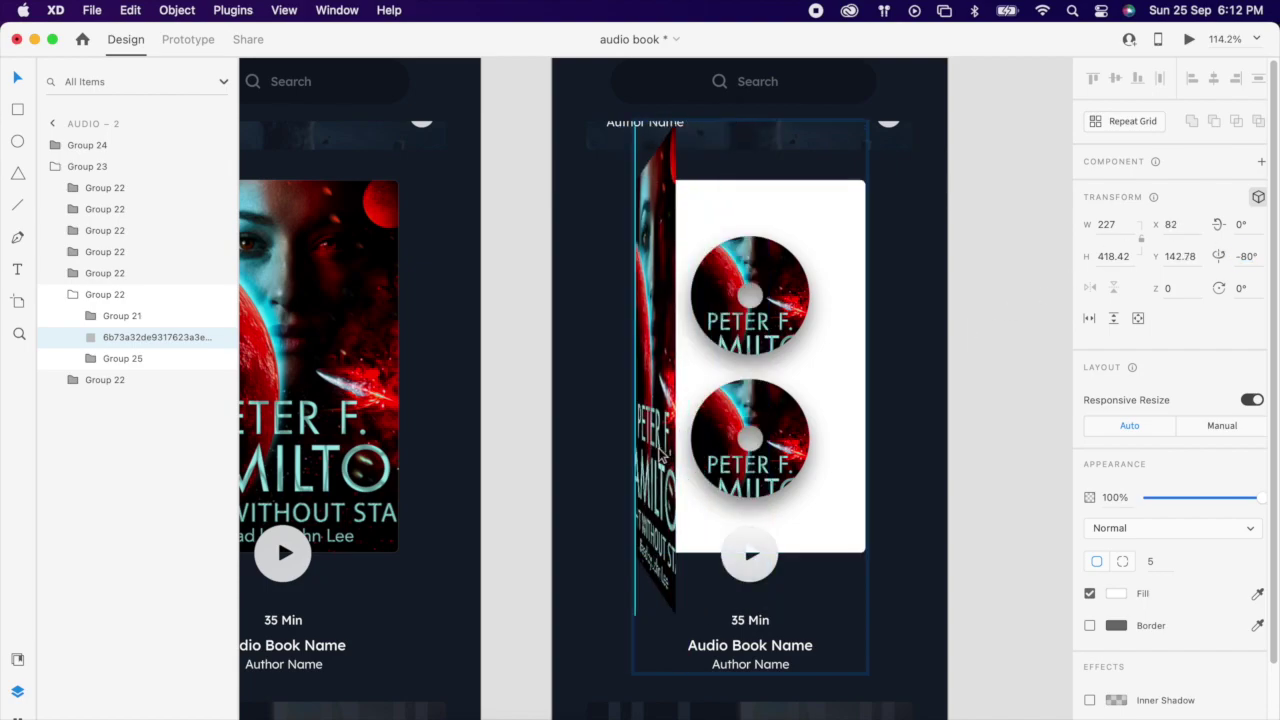
{"action": "scroll", "coordinate": [975, 409], "scroll_direction": "down", "scroll_amount": 3}
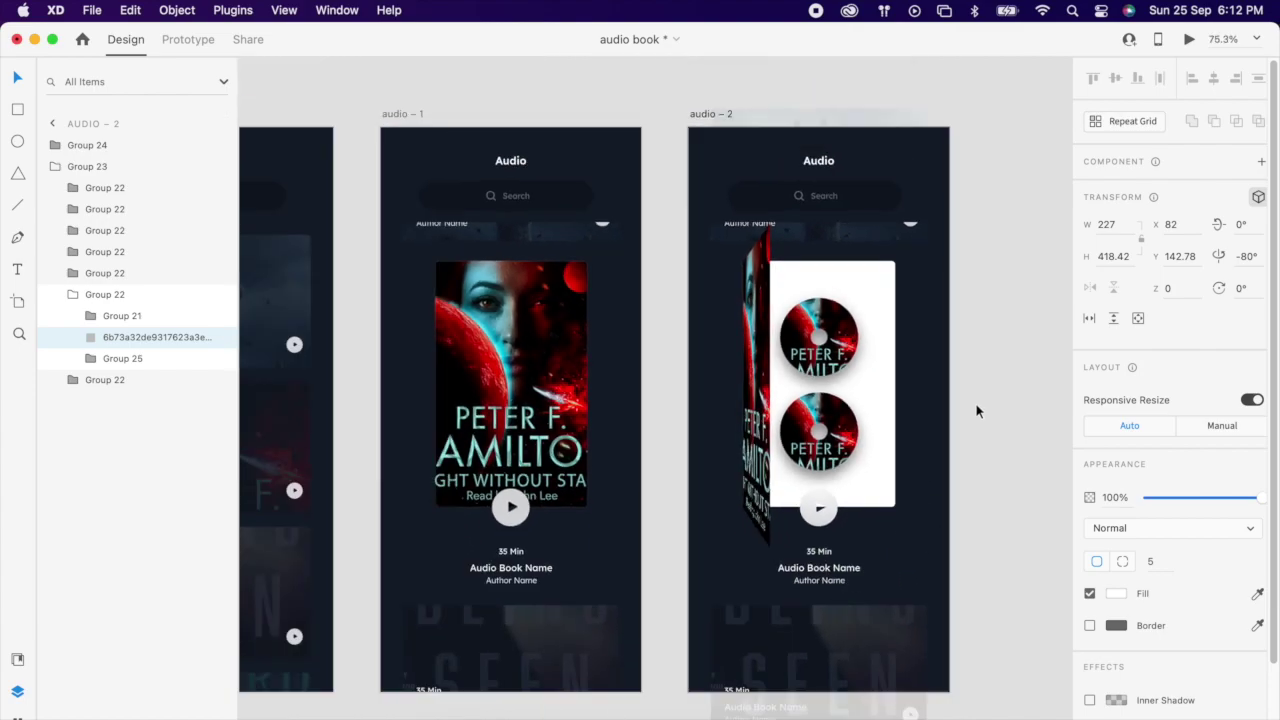
{"action": "left_click", "coordinate": [987, 428]}
Step: Shrink the play button on "audio – 2" to 36 × 36 and place it below the white panel, above the 35 Min text
{"action": "scroll", "coordinate": [975, 426], "scroll_direction": "down", "scroll_amount": 3}
{"action": "scroll", "coordinate": [975, 426], "scroll_direction": "right", "scroll_amount": 2}
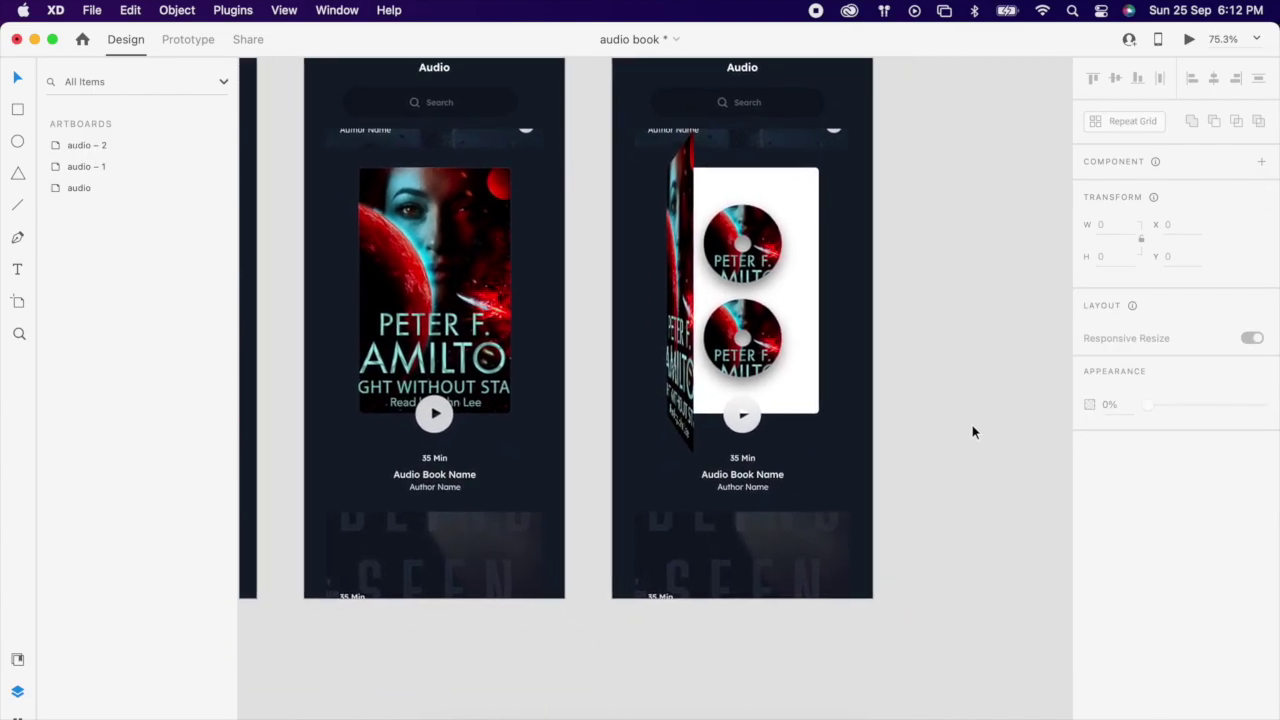
{"action": "scroll", "coordinate": [739, 433], "scroll_direction": "up", "scroll_amount": 2}
{"action": "left_click", "coordinate": [740, 428]}
{"action": "double_click", "coordinate": [740, 428]}
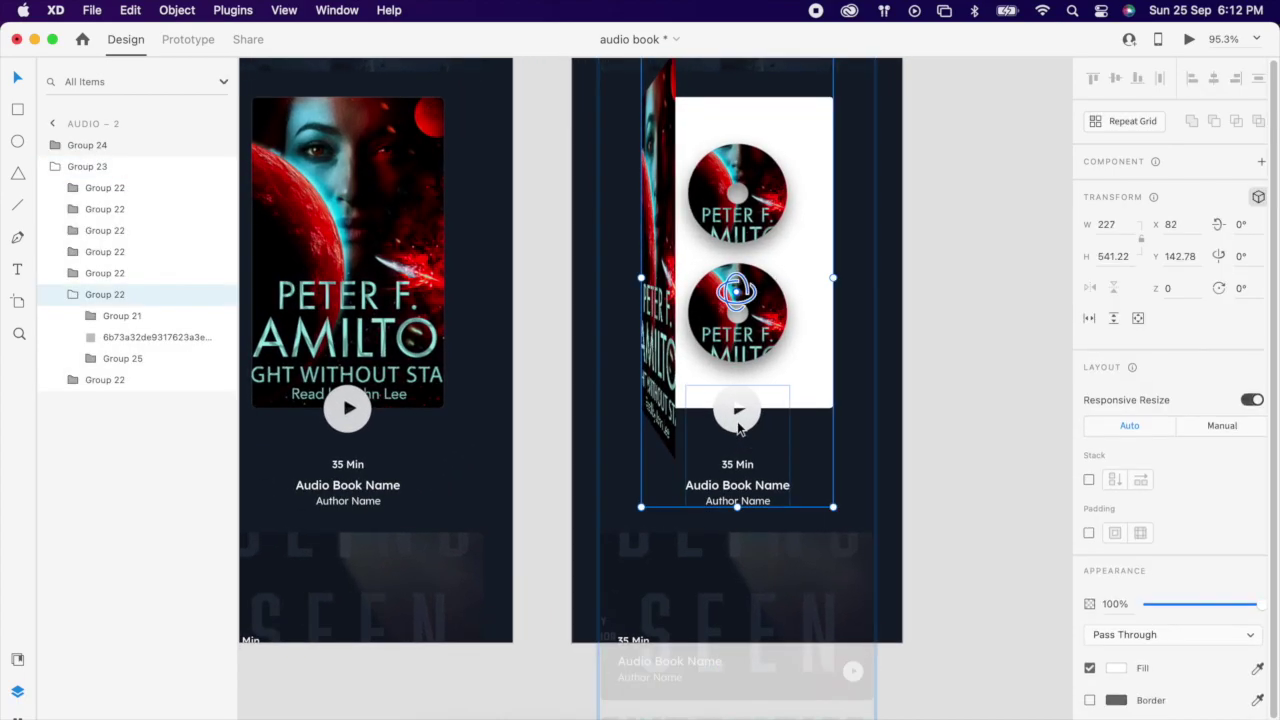
{"action": "double_click", "coordinate": [740, 428]}
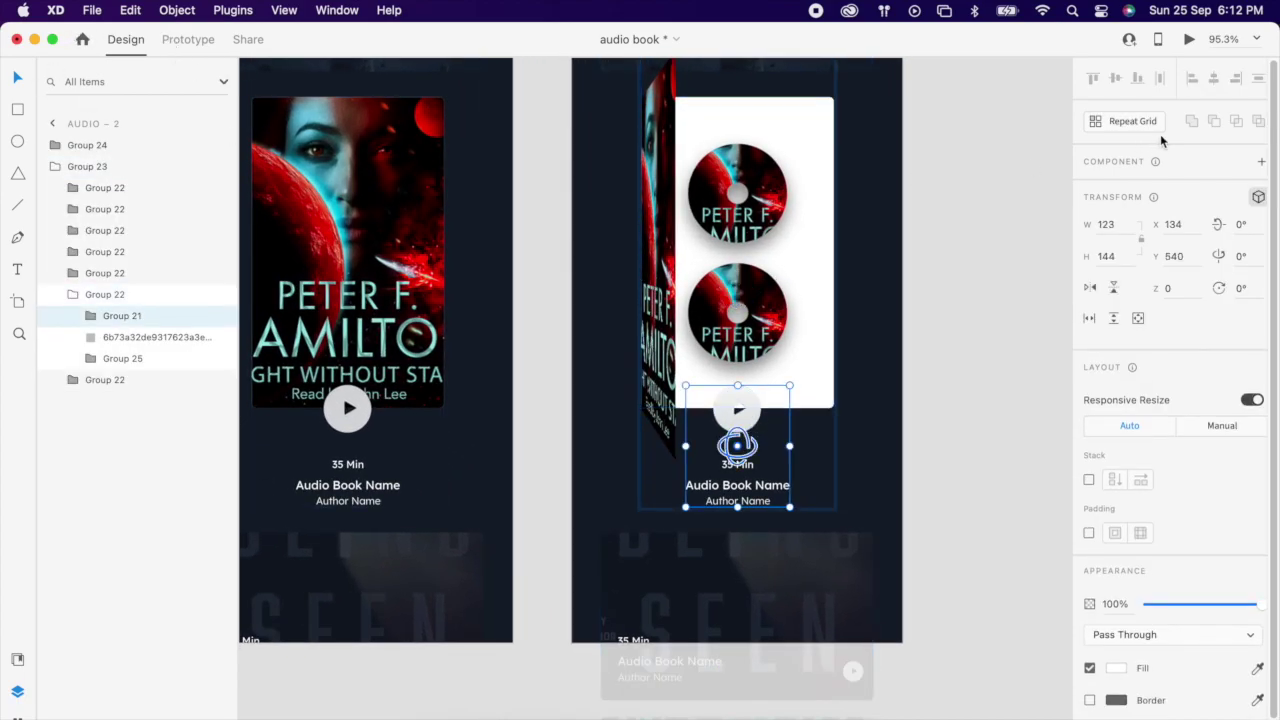
{"action": "left_click", "coordinate": [958, 440]}
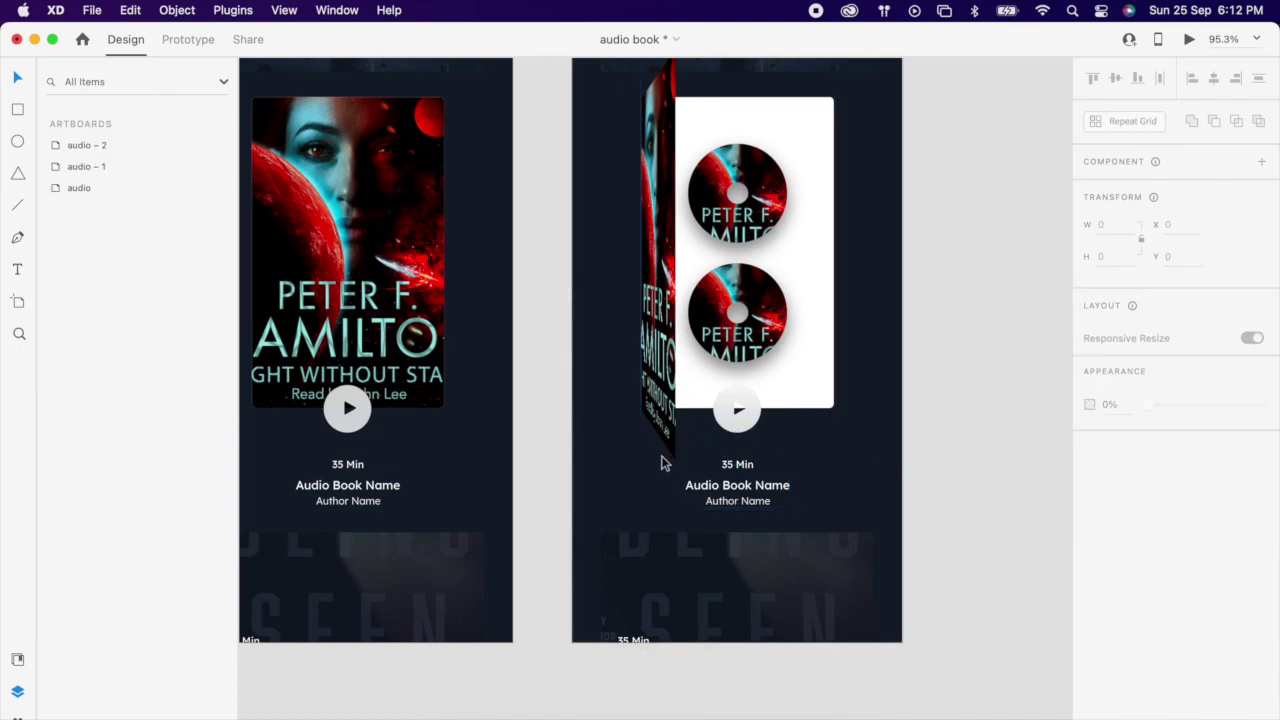
{"action": "left_click", "coordinate": [747, 423]}
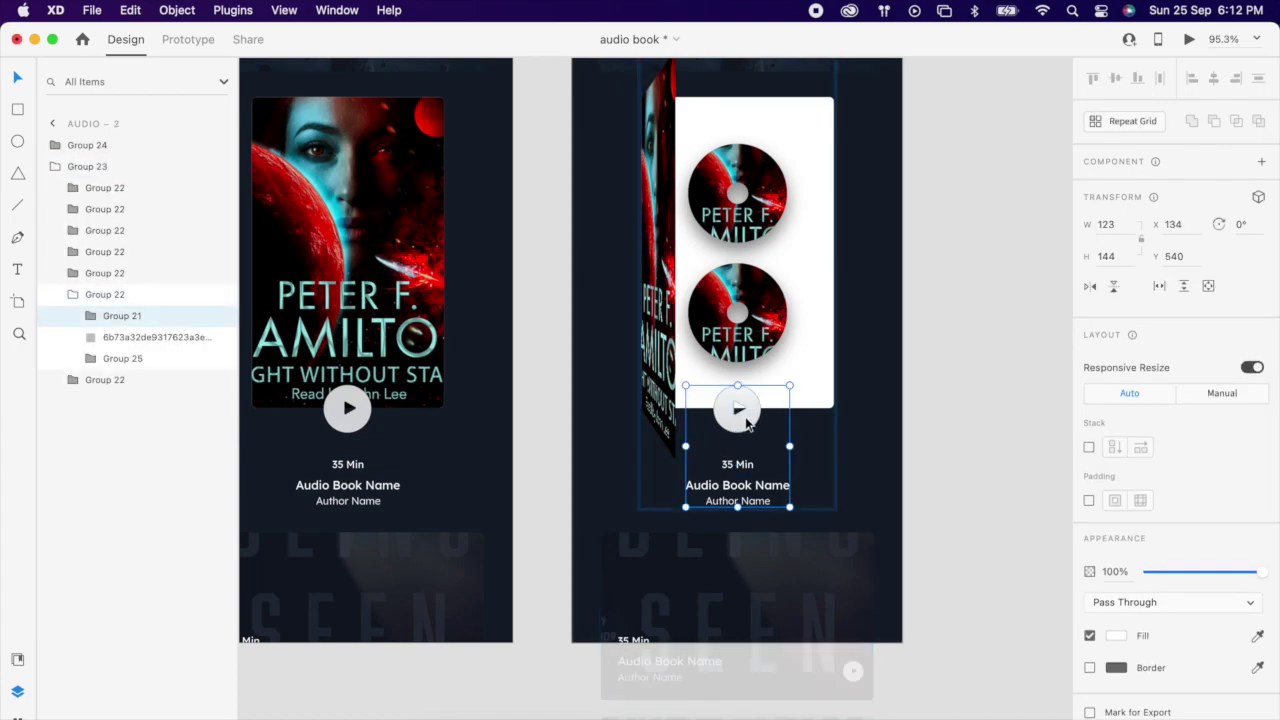
{"action": "double_click", "coordinate": [746, 426]}
{"action": "mouse_move", "coordinate": [747, 426]}
{"action": "left_mouse_down"}
{"action": "mouse_move", "coordinate": [747, 252]}
{"action": "mouse_move", "coordinate": [758, 470]}
{"action": "mouse_move", "coordinate": [755, 445]}
{"action": "left_mouse_up"}
{"action": "scroll", "coordinate": [748, 452], "scroll_direction": "up", "scroll_amount": 5}
{"action": "scroll", "coordinate": [755, 445], "scroll_direction": "down", "scroll_amount": 5}
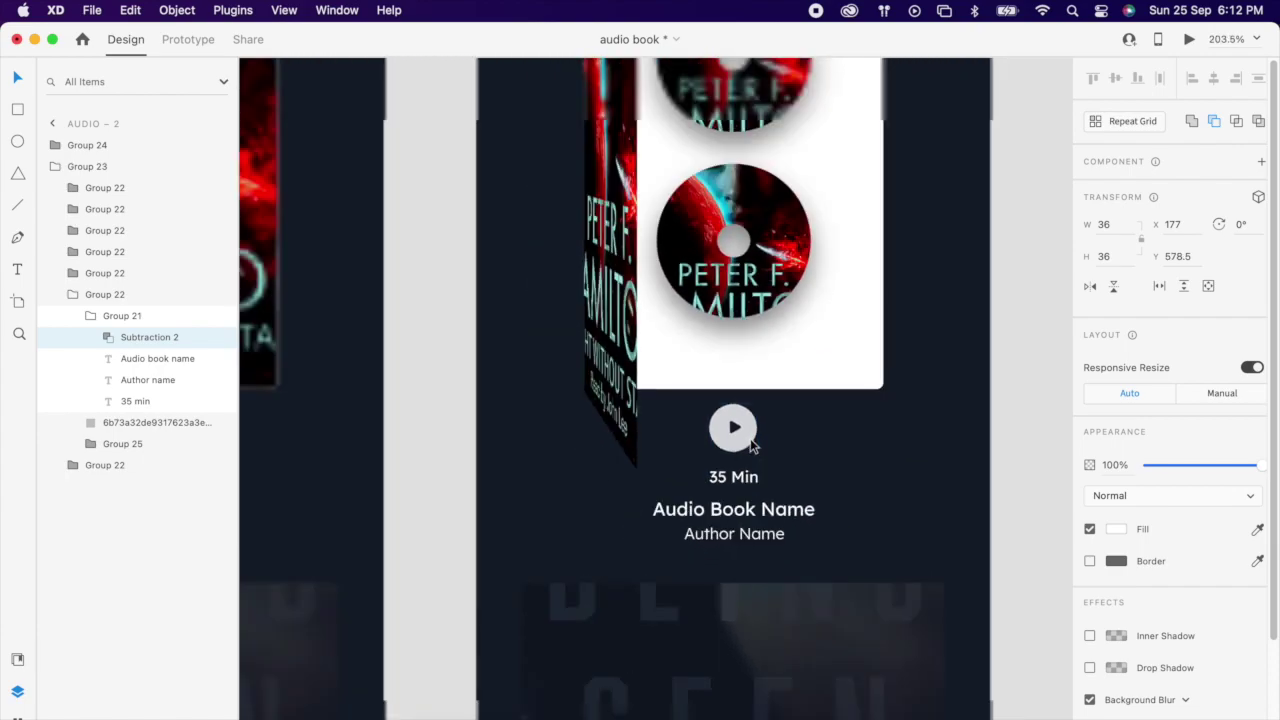
{"action": "left_click", "coordinate": [981, 351]}
{"action": "scroll", "coordinate": [981, 351], "scroll_direction": "down", "scroll_amount": 2}
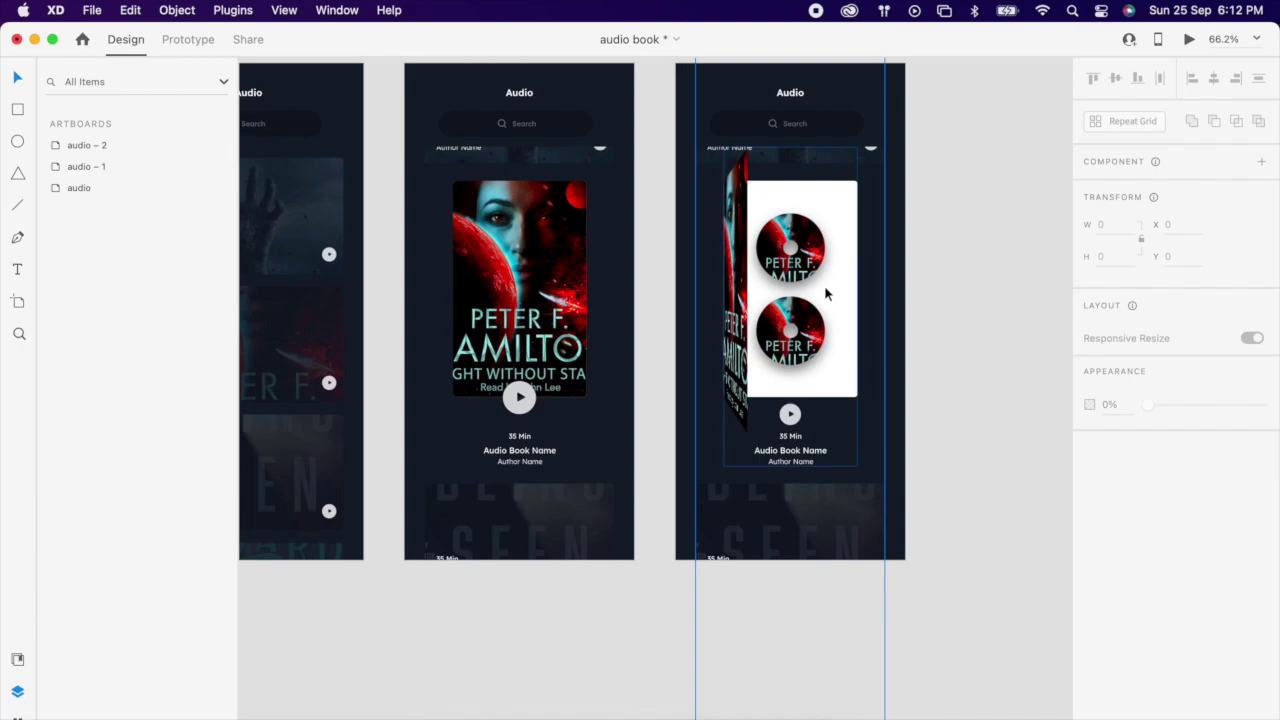
{"action": "left_click", "coordinate": [790, 250]}
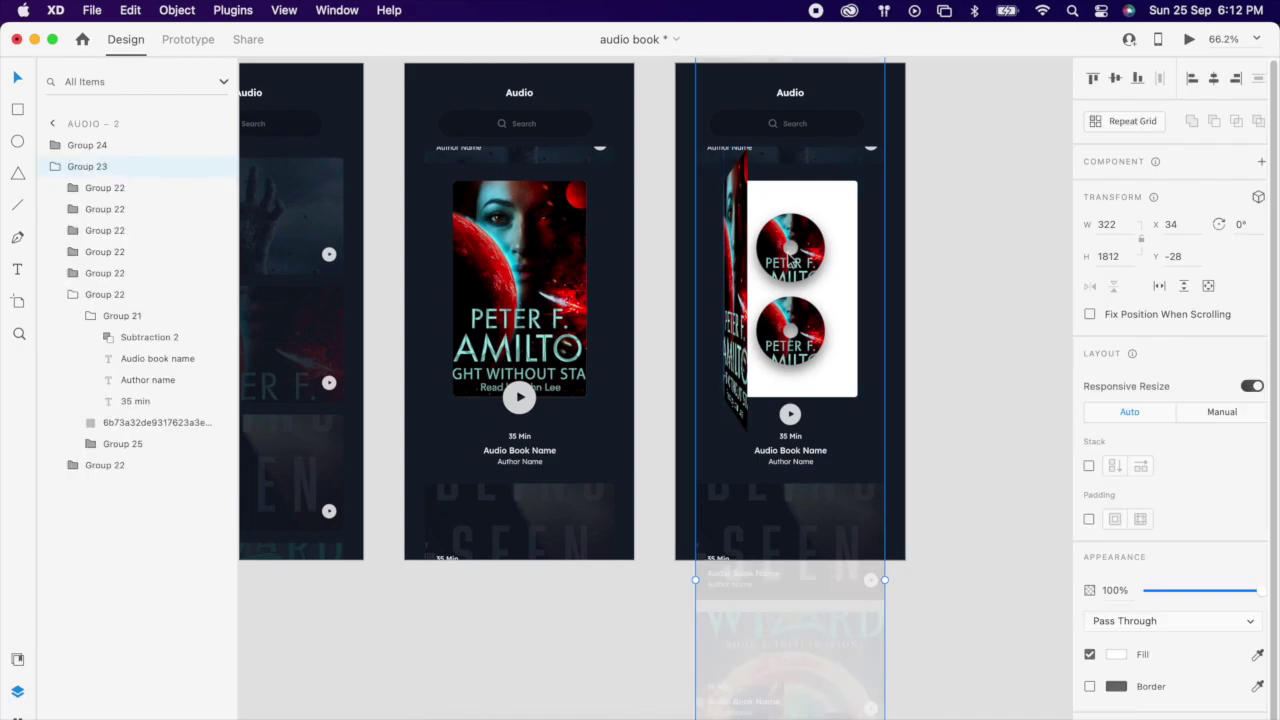
{"action": "left_click", "coordinate": [955, 297]}
{"action": "scroll", "coordinate": [955, 290], "scroll_direction": "down", "scroll_amount": 1}
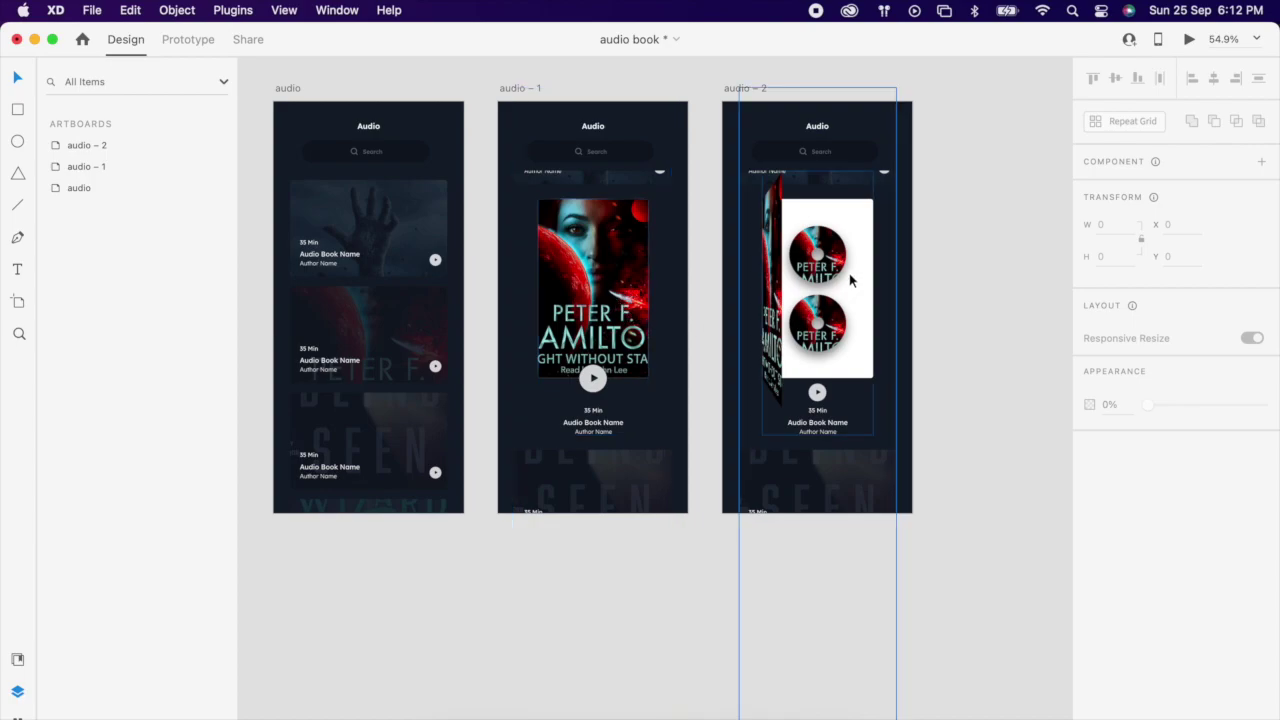
{"action": "scroll", "coordinate": [946, 256], "scroll_direction": "right", "scroll_amount": 3}
{"action": "scroll", "coordinate": [946, 256], "scroll_direction": "up", "scroll_amount": 1}
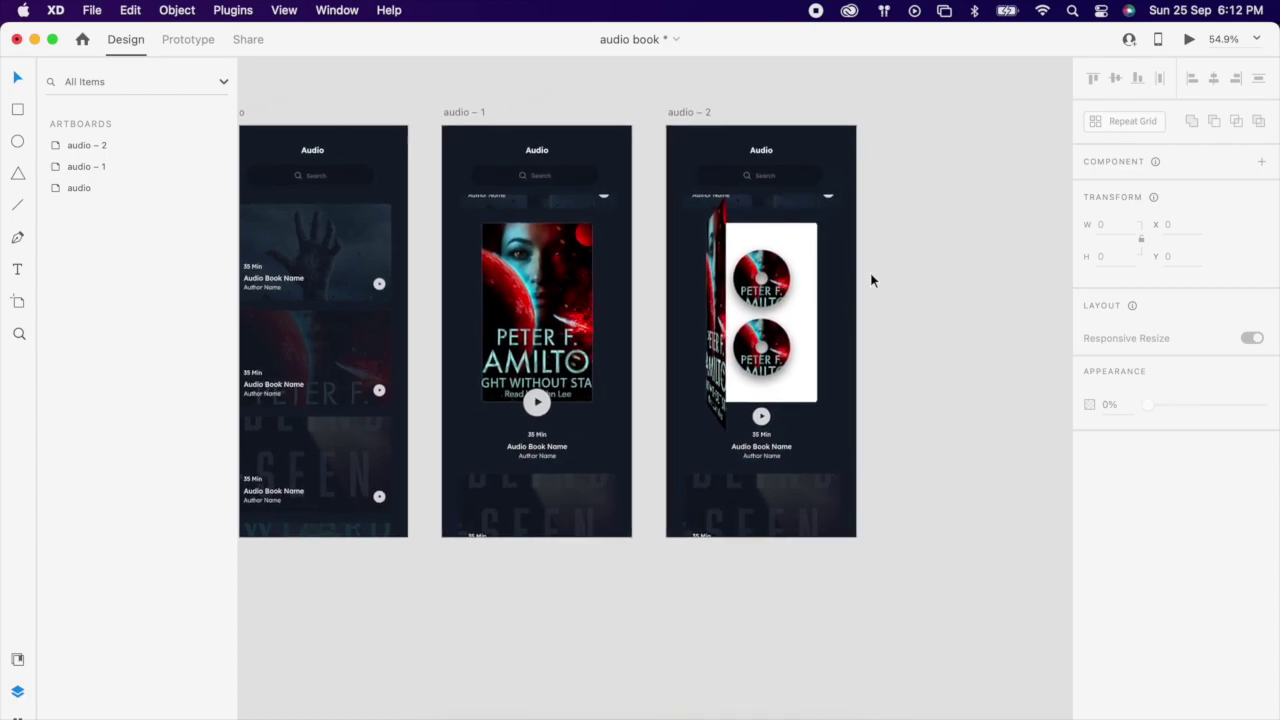
{"action": "scroll", "coordinate": [971, 249], "scroll_direction": "left", "scroll_amount": 2}
{"action": "scroll", "coordinate": [971, 249], "scroll_direction": "down", "scroll_amount": 1}
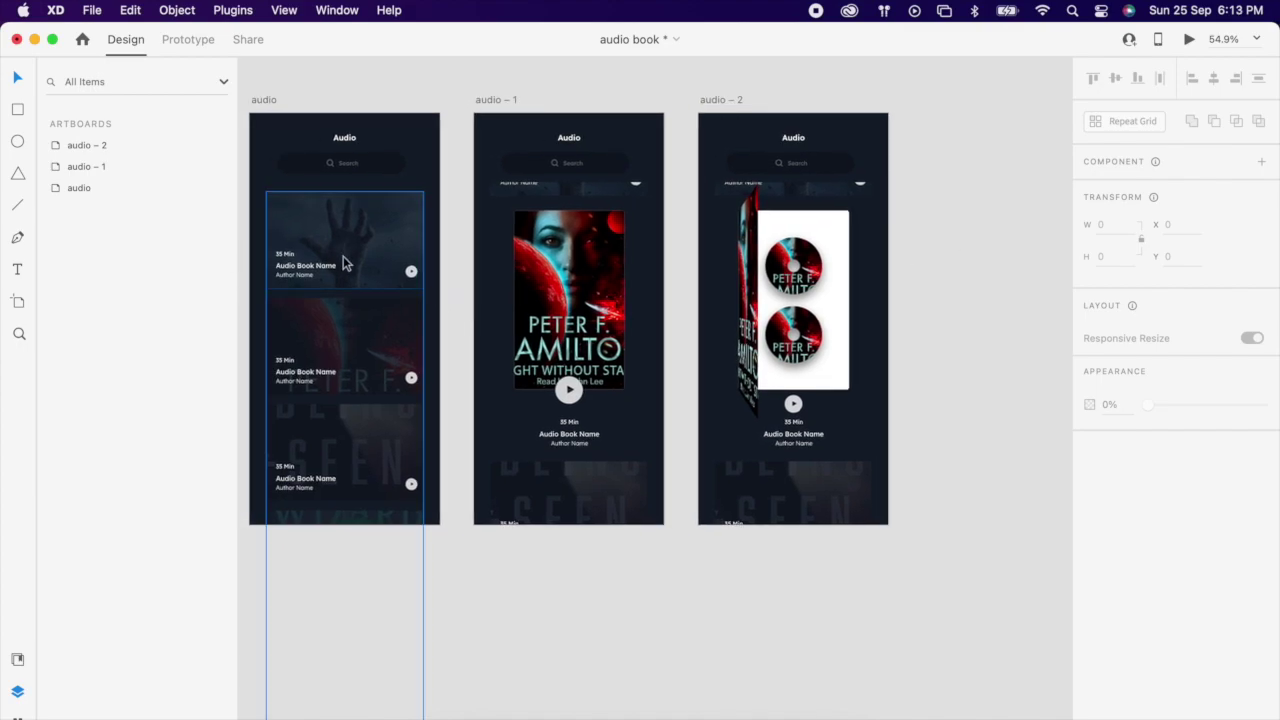
Step: Prototype a Tap interaction from the second card on "audio" to "audio – 1" using Auto-Animate, Ease In-Out and 1 s
{"action": "double_click", "coordinate": [366, 314]}
{"action": "left_click", "coordinate": [188, 39]}
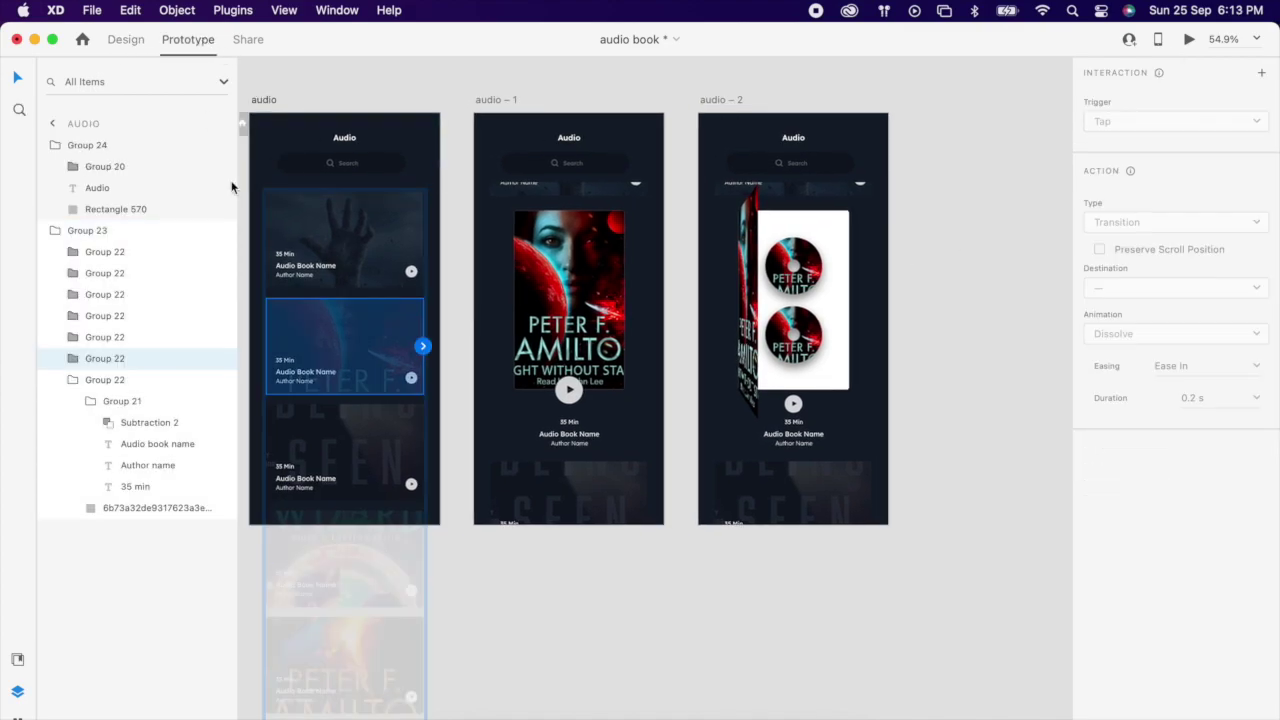
{"action": "left_click_drag", "start_coordinate": [423, 346], "coordinate": [550, 336]}
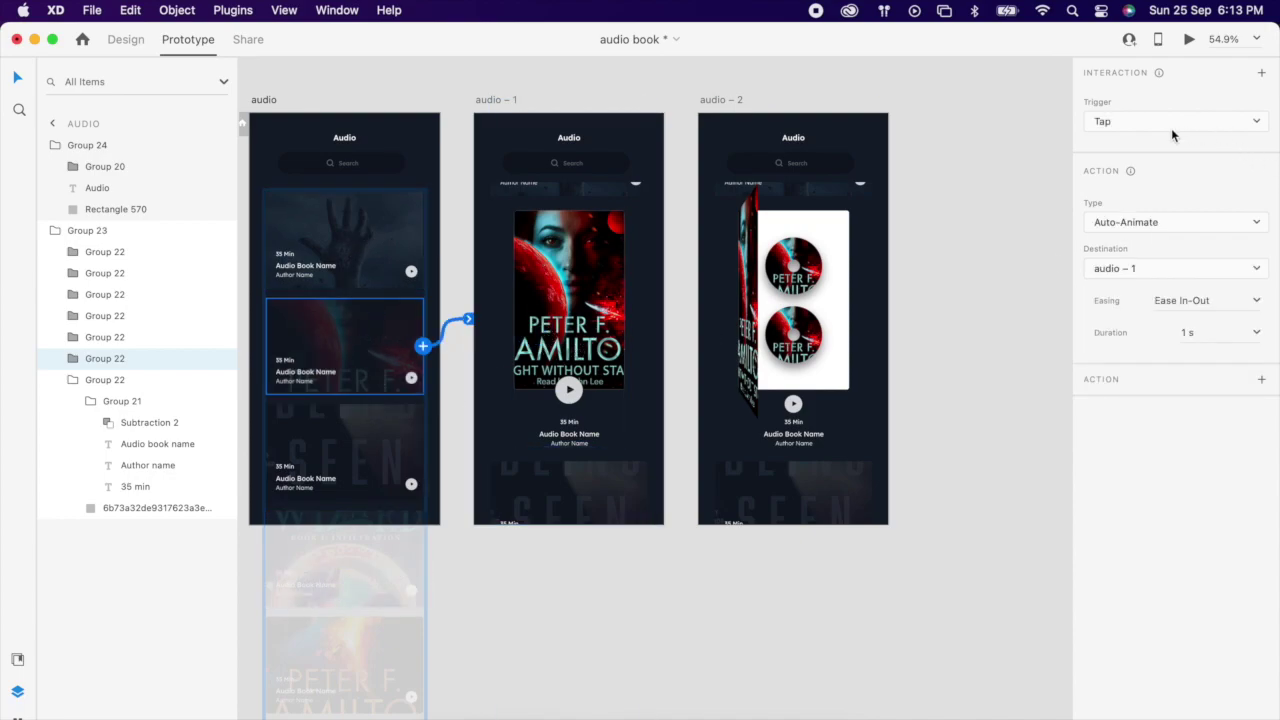
{"action": "left_click", "coordinate": [1106, 123]}
{"action": "left_click", "coordinate": [1140, 127]}
Step: Link the expanded cover image on "audio – 1" to "audio – 2" with a Tap trigger and 1 s Auto-Animate
{"action": "left_click", "coordinate": [573, 304]}
{"action": "double_click", "coordinate": [595, 308]}
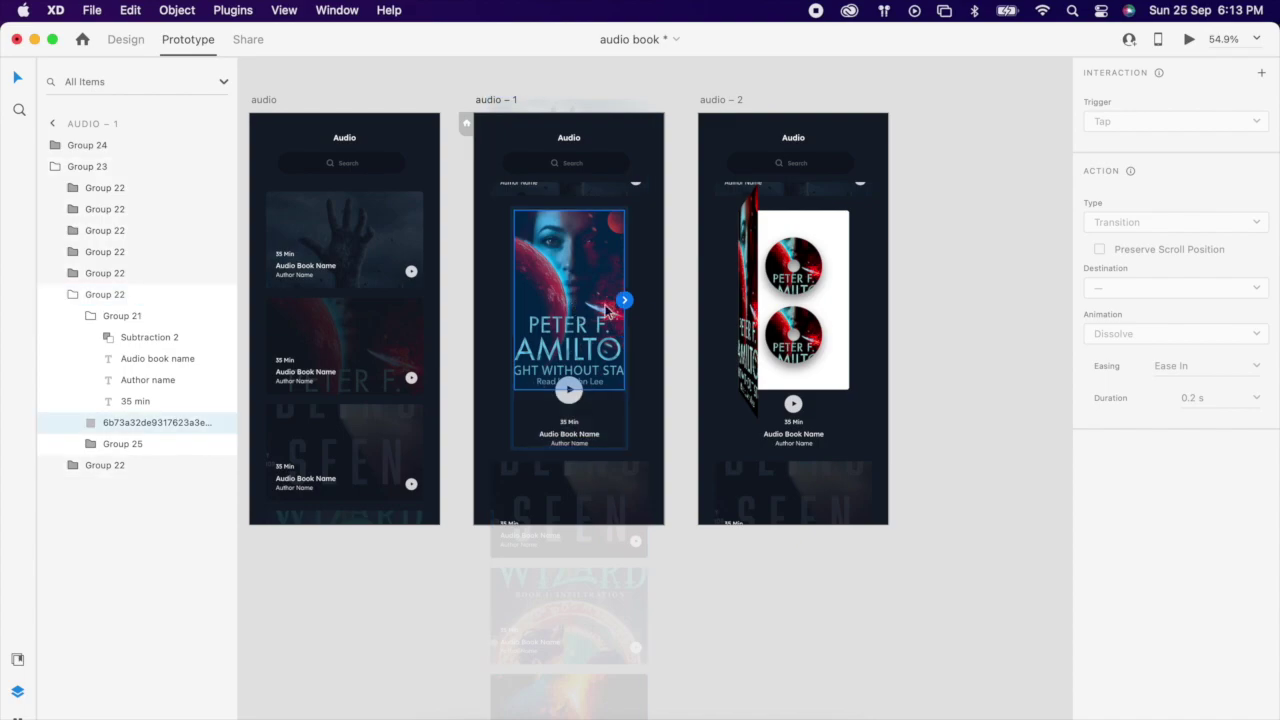
{"action": "left_click_drag", "start_coordinate": [623, 301], "coordinate": [770, 318]}
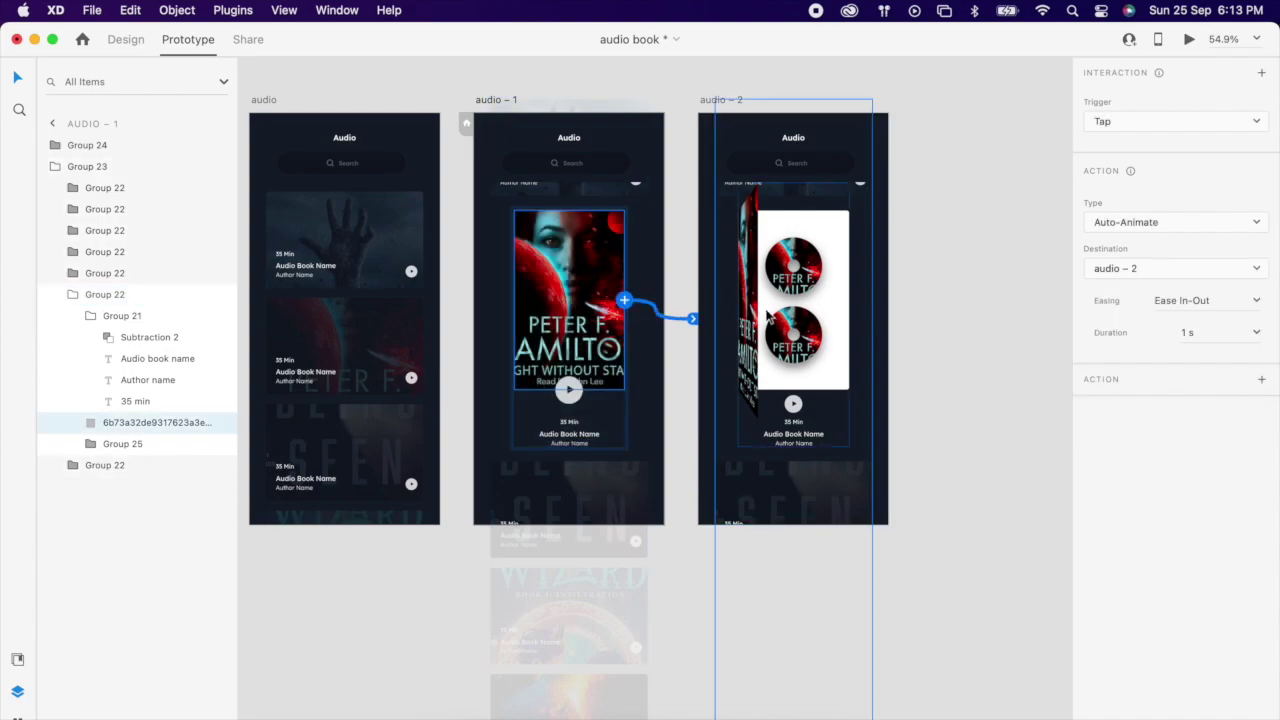
Step: Preview the prototype from the "audio" artboard and test the second card's expanding transition
{"action": "left_click", "coordinate": [406, 318]}
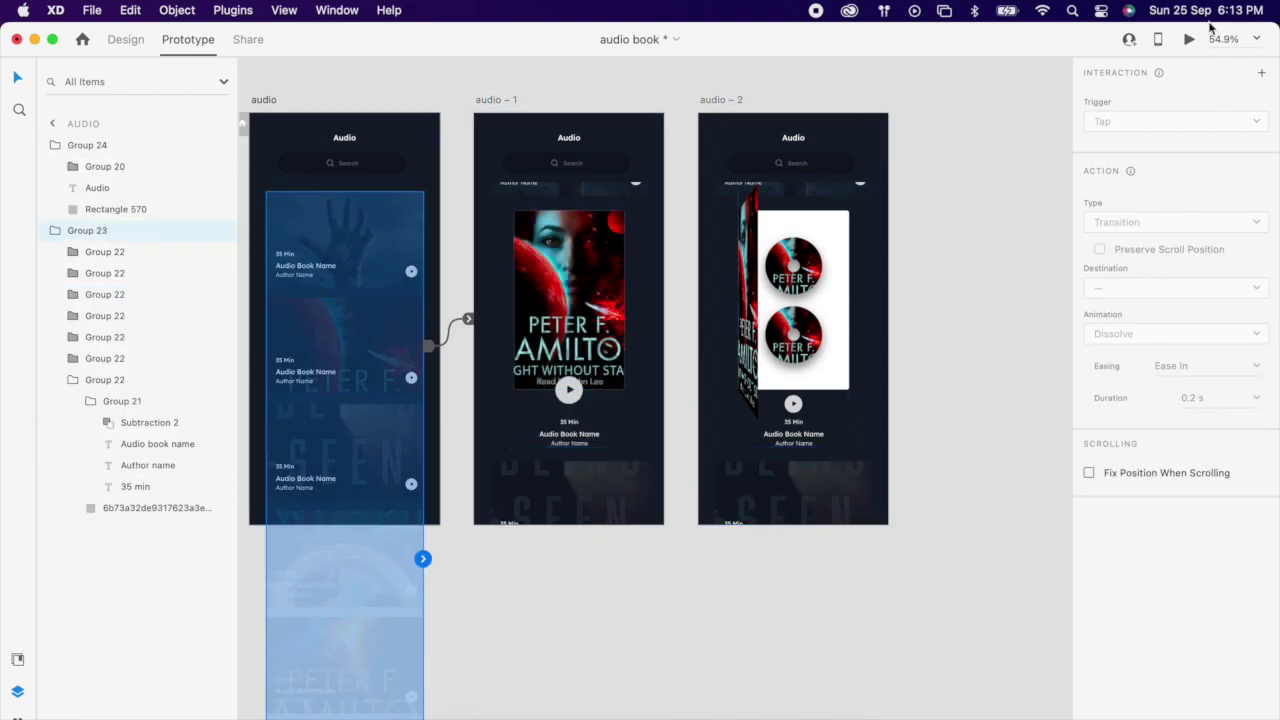
{"action": "left_click", "coordinate": [1186, 39]}
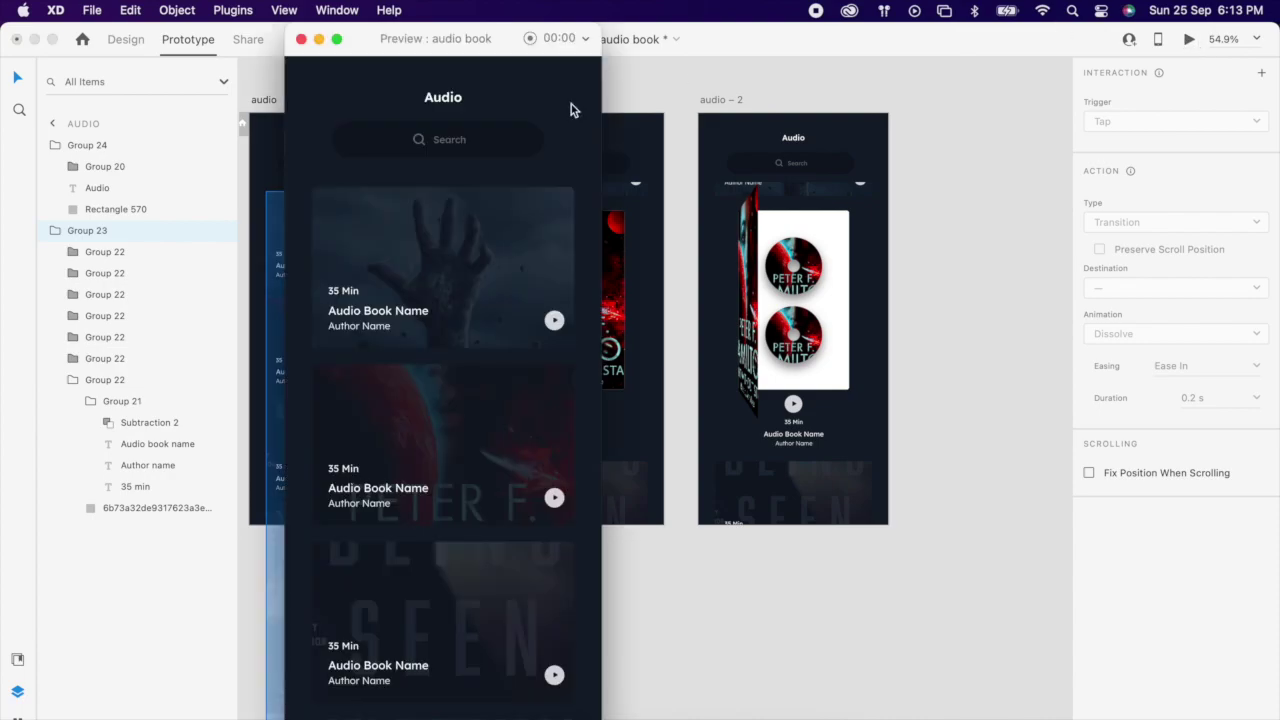
{"action": "left_click", "coordinate": [540, 445]}
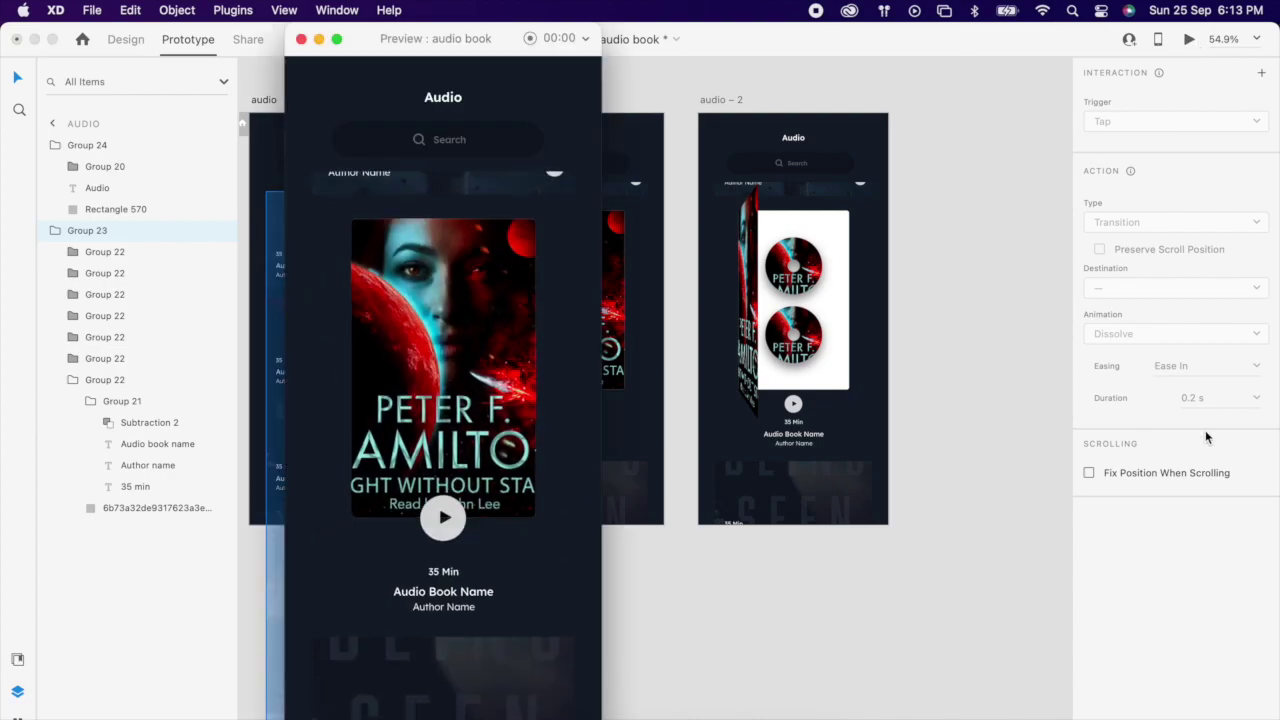
Step: Test the cover's 3D opening transition from the expanded card in the preview, and close the preview
{"action": "left_click", "coordinate": [490, 408]}
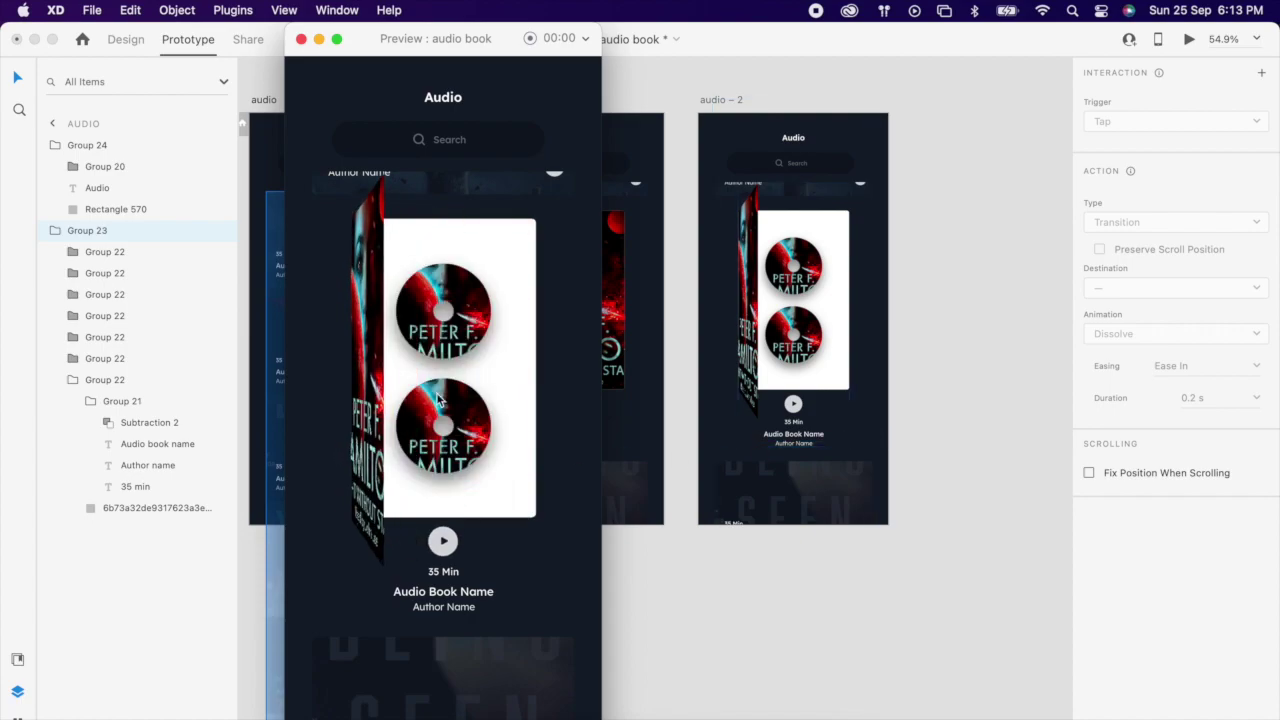
{"action": "left_click", "coordinate": [301, 40]}
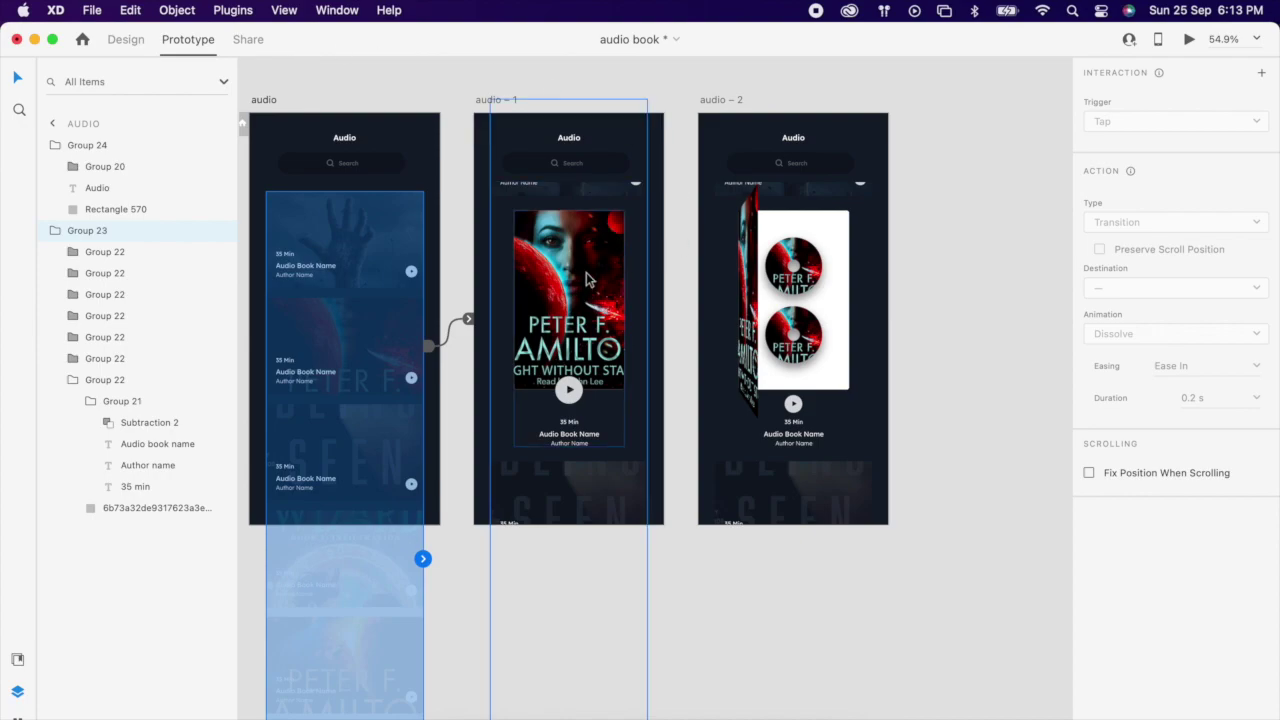
{"action": "left_click", "coordinate": [963, 276]}
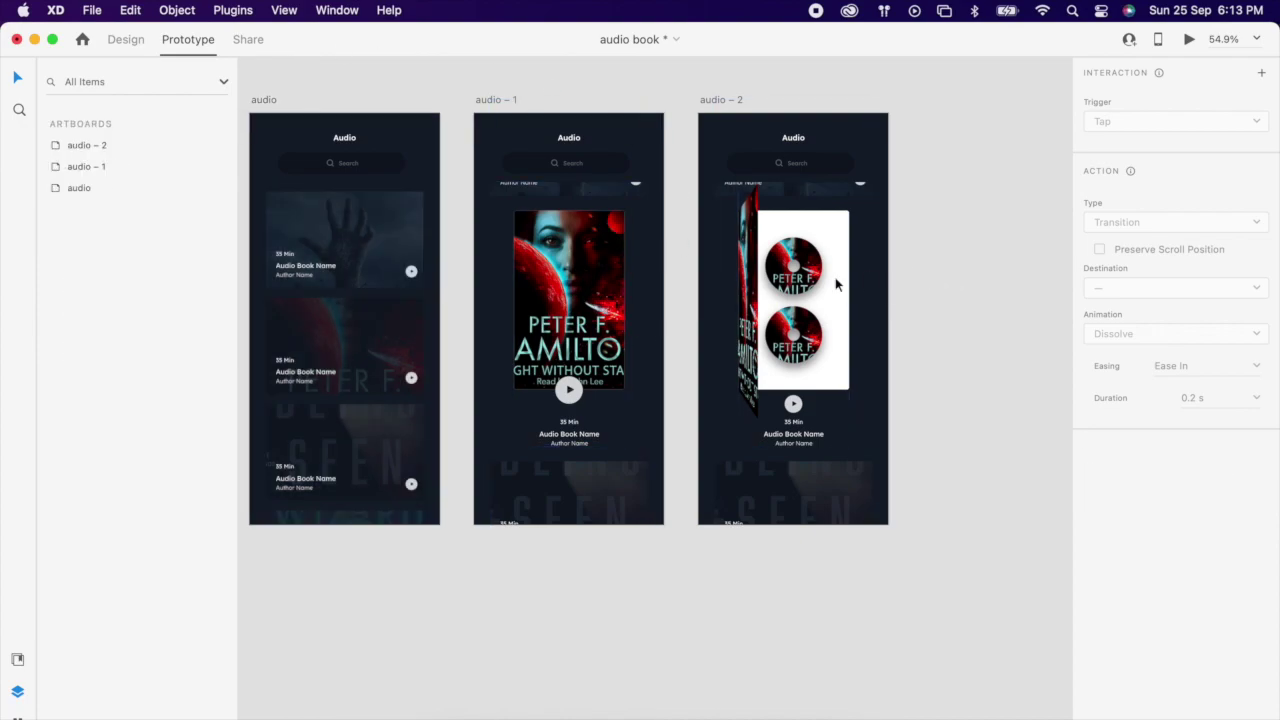
Step: Return to designing and duplicate the "audio – 2" artboard as "audio – 3"
{"action": "left_click", "coordinate": [120, 39]}
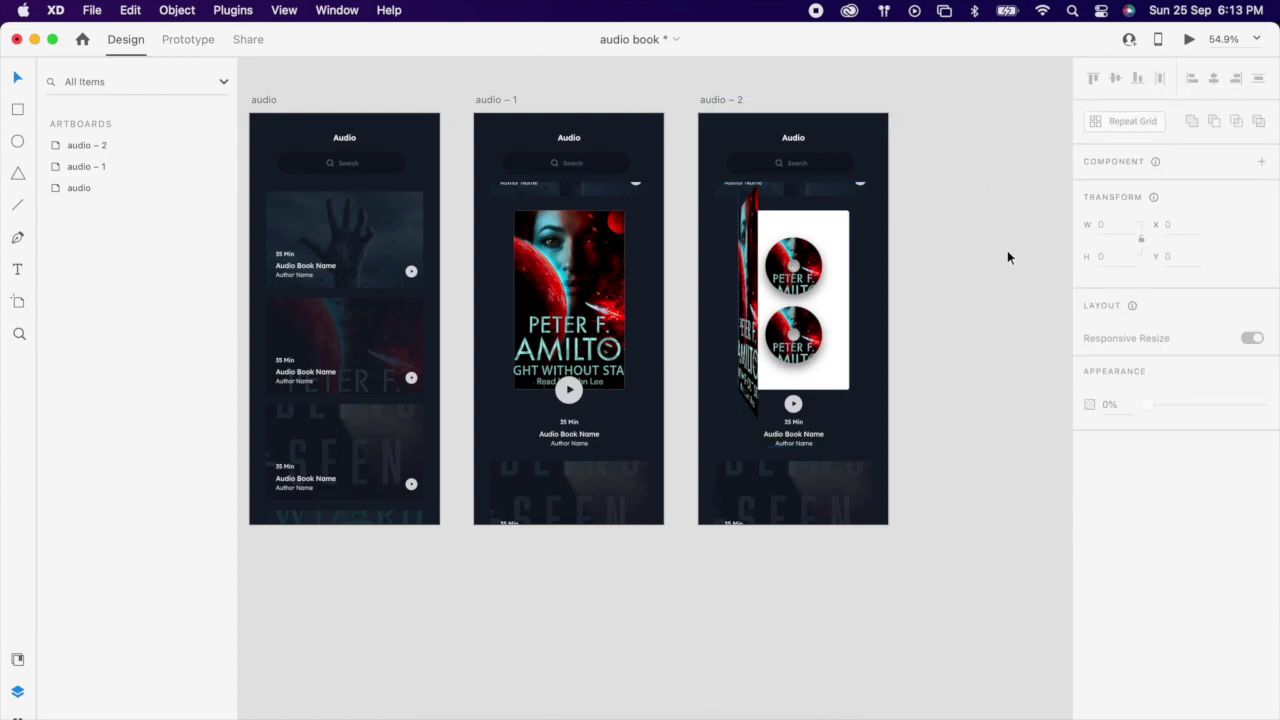
{"action": "scroll", "coordinate": [1006, 250], "scroll_direction": "right", "scroll_amount": 3}
{"action": "key", "text": "super+d"}
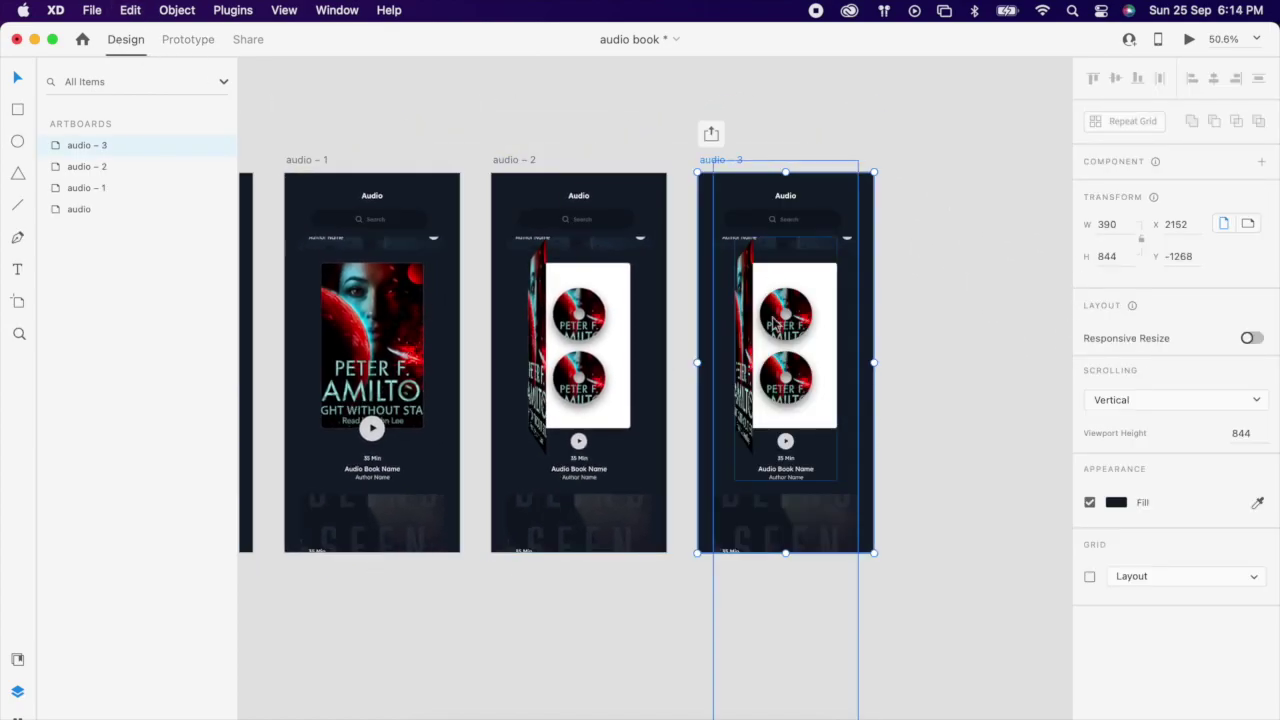
Step: Move the upper disc on "audio – 3" straight up out of the artboard to Y -186
{"action": "scroll", "coordinate": [904, 291], "scroll_direction": "right", "scroll_amount": 2}
{"action": "double_click", "coordinate": [743, 325]}
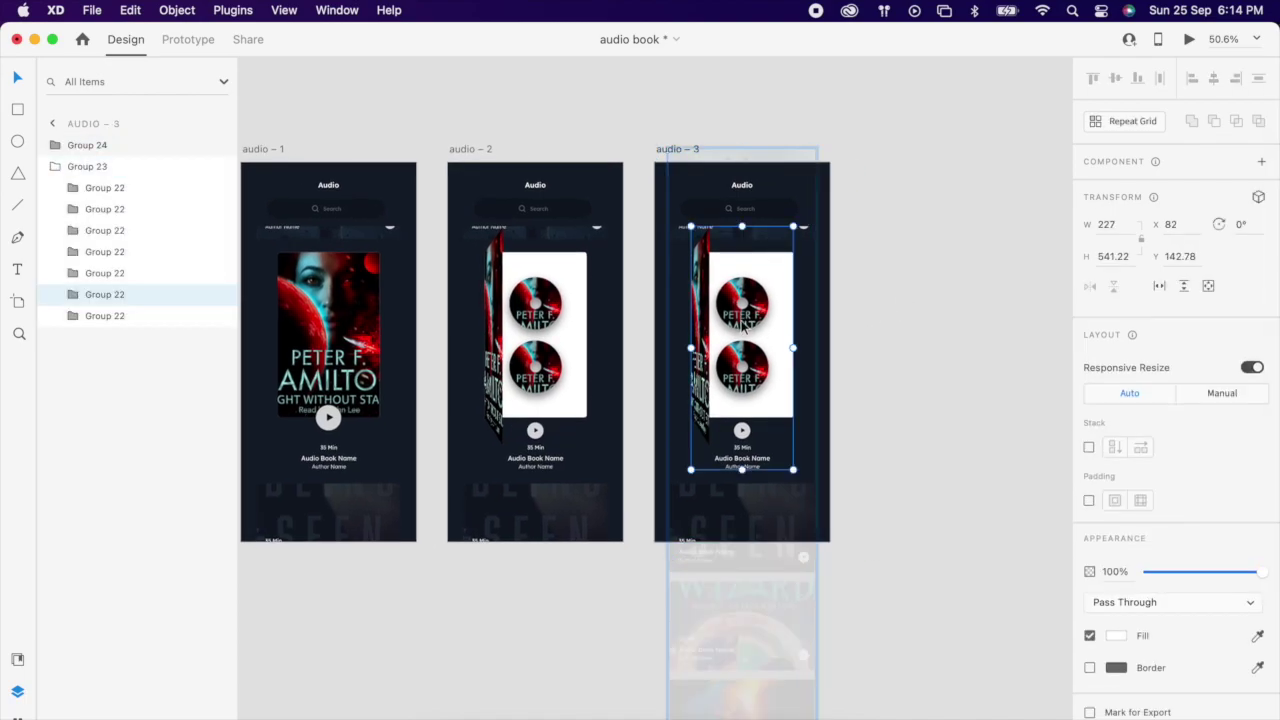
{"action": "double_click", "coordinate": [757, 325]}
{"action": "left_click_drag", "start_coordinate": [757, 325], "coordinate": [770, 124]}
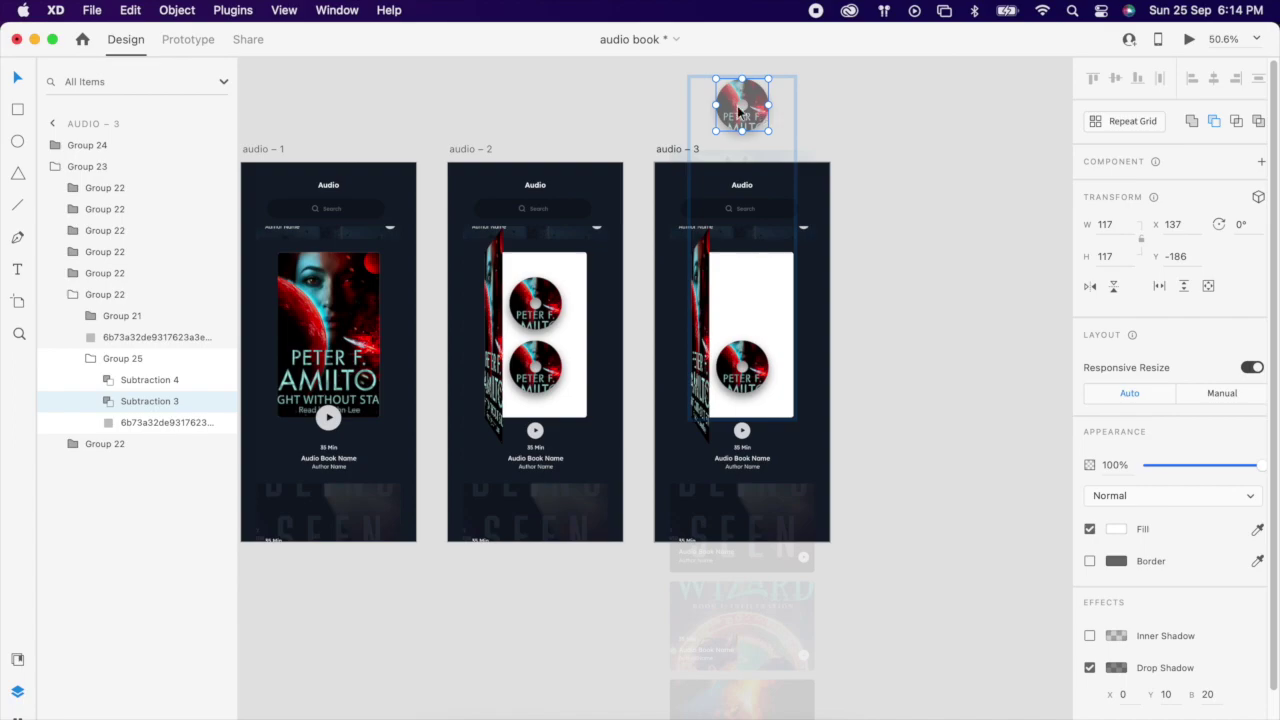
{"action": "key", "text": "Delete"}
Step: Duplicate the "audio – 3" artboard as "audio – 4"
{"action": "left_click", "coordinate": [686, 152]}
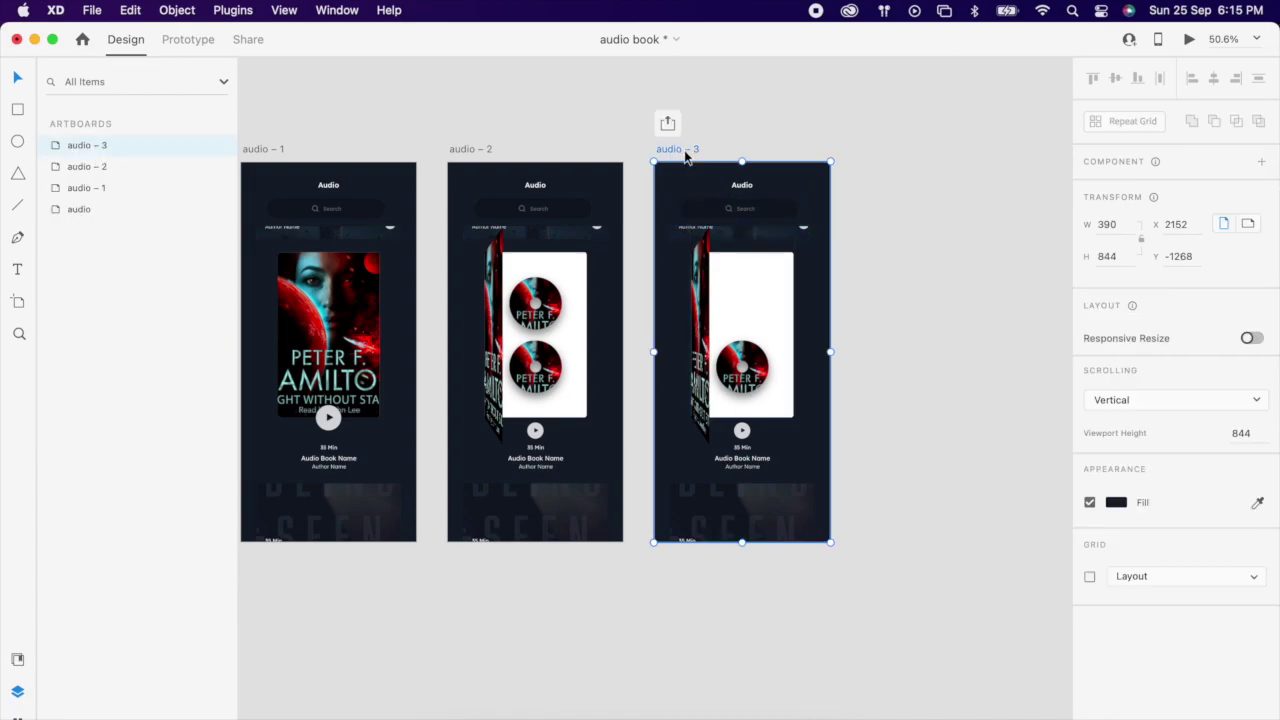
{"action": "key", "text": "super+d"}
{"action": "left_click", "coordinate": [931, 294]}
{"action": "scroll", "coordinate": [931, 294], "scroll_direction": "right", "scroll_amount": 5}
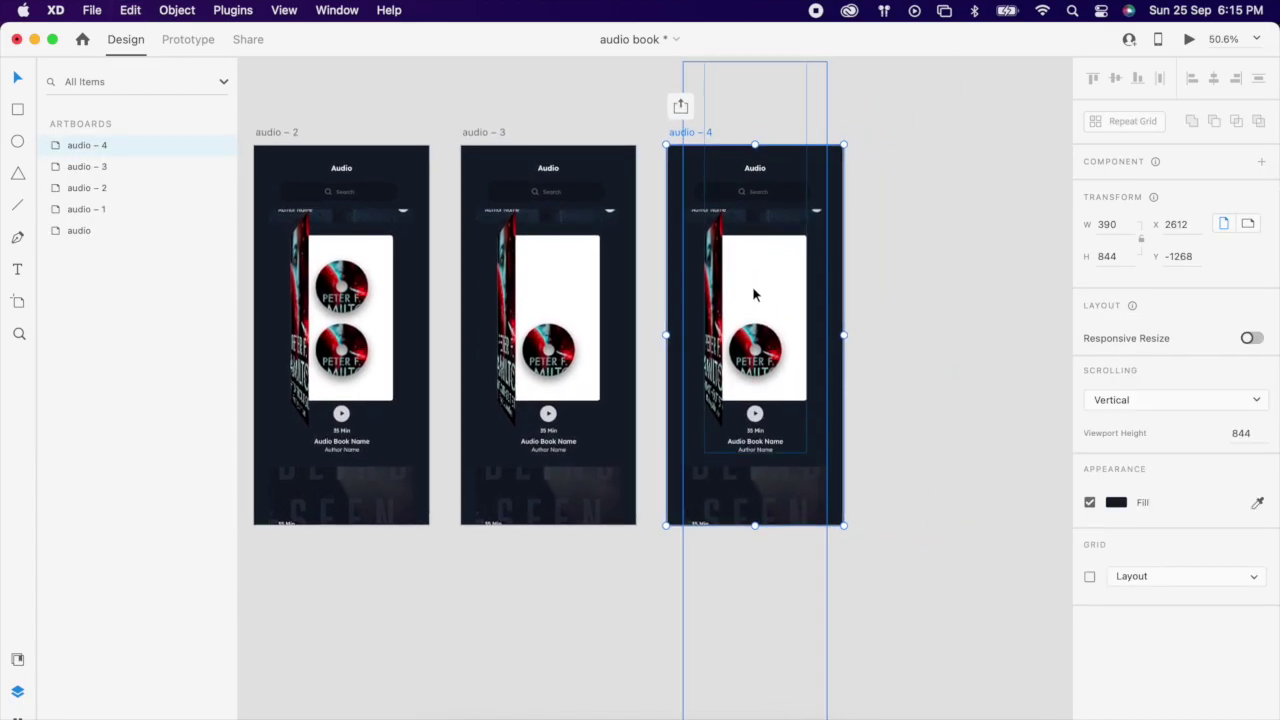
Step: Bring the off-artboard disc on "audio – 4" back onto the white panel, above the lower disc
{"action": "double_click", "coordinate": [754, 295]}
{"action": "double_click", "coordinate": [758, 107]}
{"action": "double_click", "coordinate": [757, 104]}
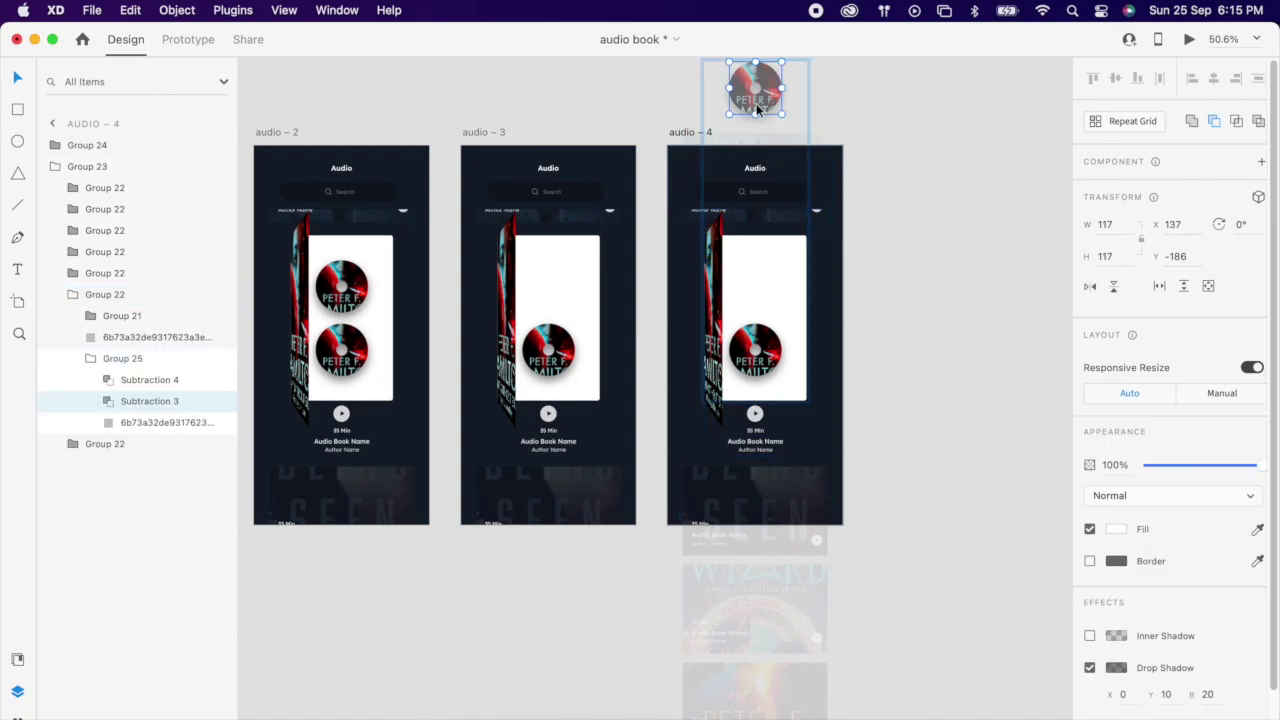
{"action": "key", "text": "super+z"}
Step: Reduce the lower disc, white panel, opened cover and play button with its text group on "audio – 4" to 0% opacity
{"action": "left_click", "coordinate": [771, 357]}
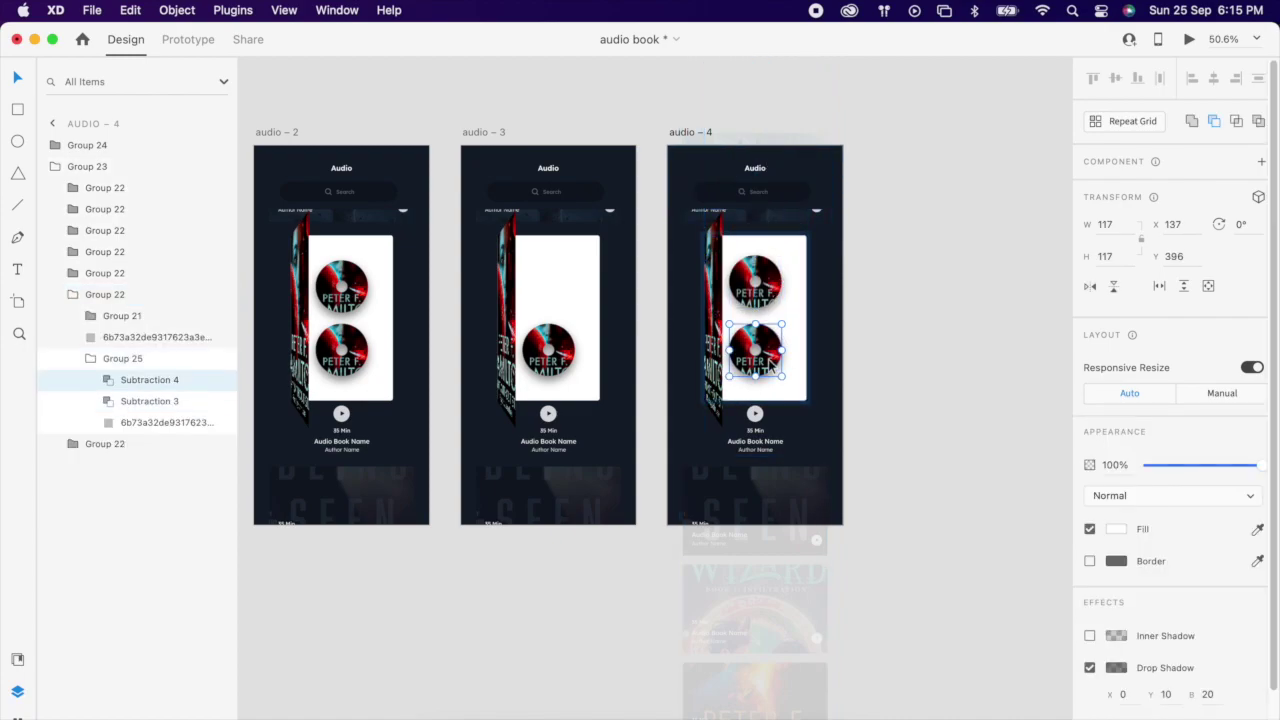
{"action": "key", "text": "Delete"}
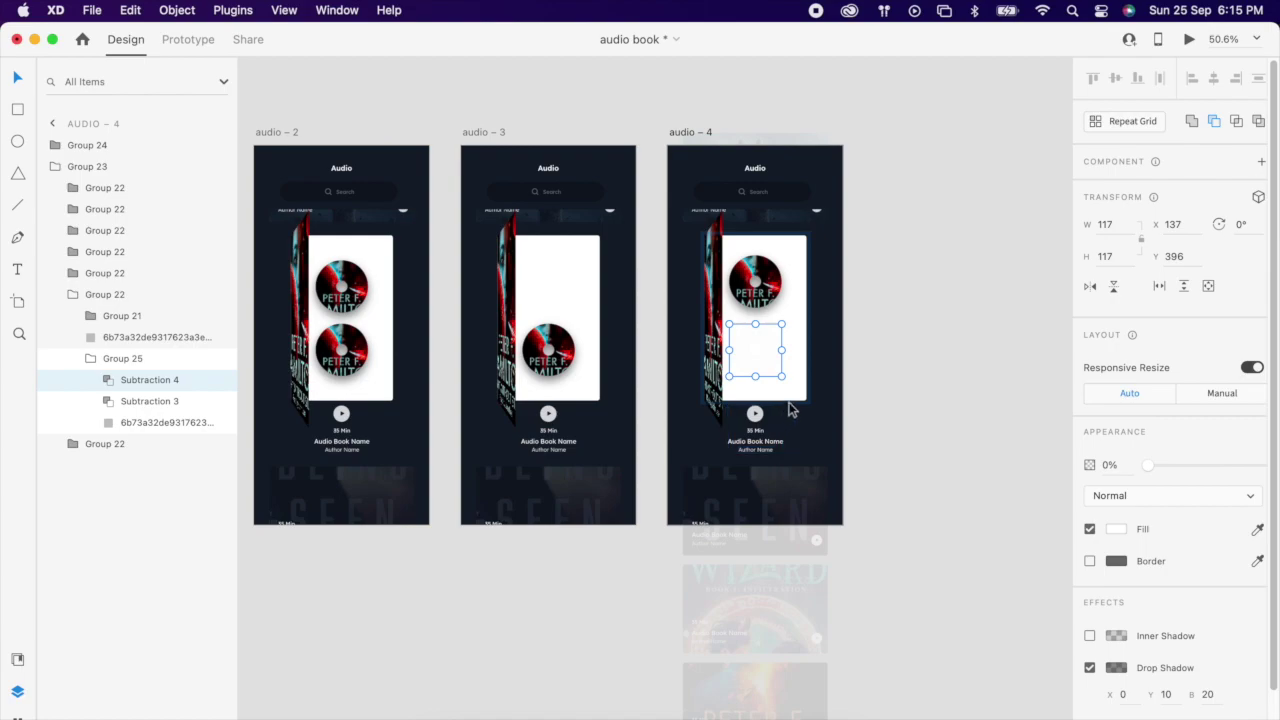
{"action": "left_click", "coordinate": [790, 398]}
{"action": "left_click_drag", "start_coordinate": [1241, 464], "coordinate": [1143, 466]}
{"action": "left_click", "coordinate": [716, 376]}
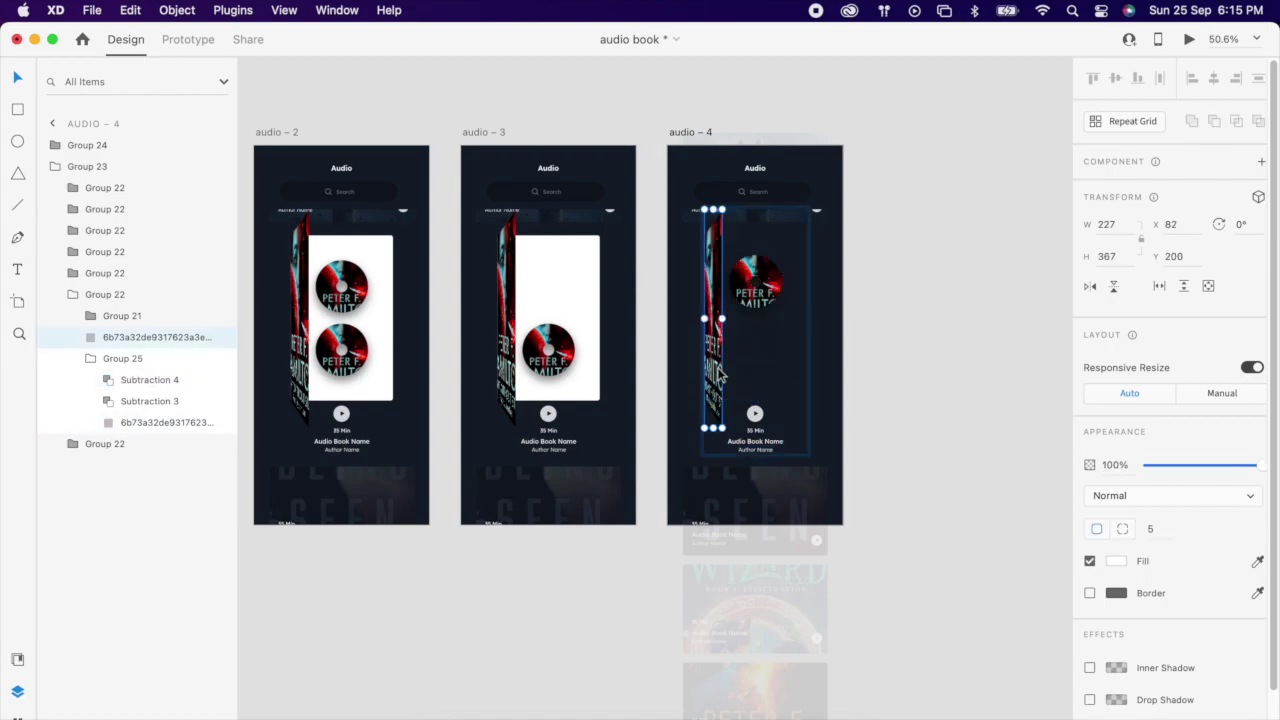
{"action": "left_click_drag", "start_coordinate": [1250, 466], "coordinate": [1143, 466]}
{"action": "left_click", "coordinate": [770, 452]}
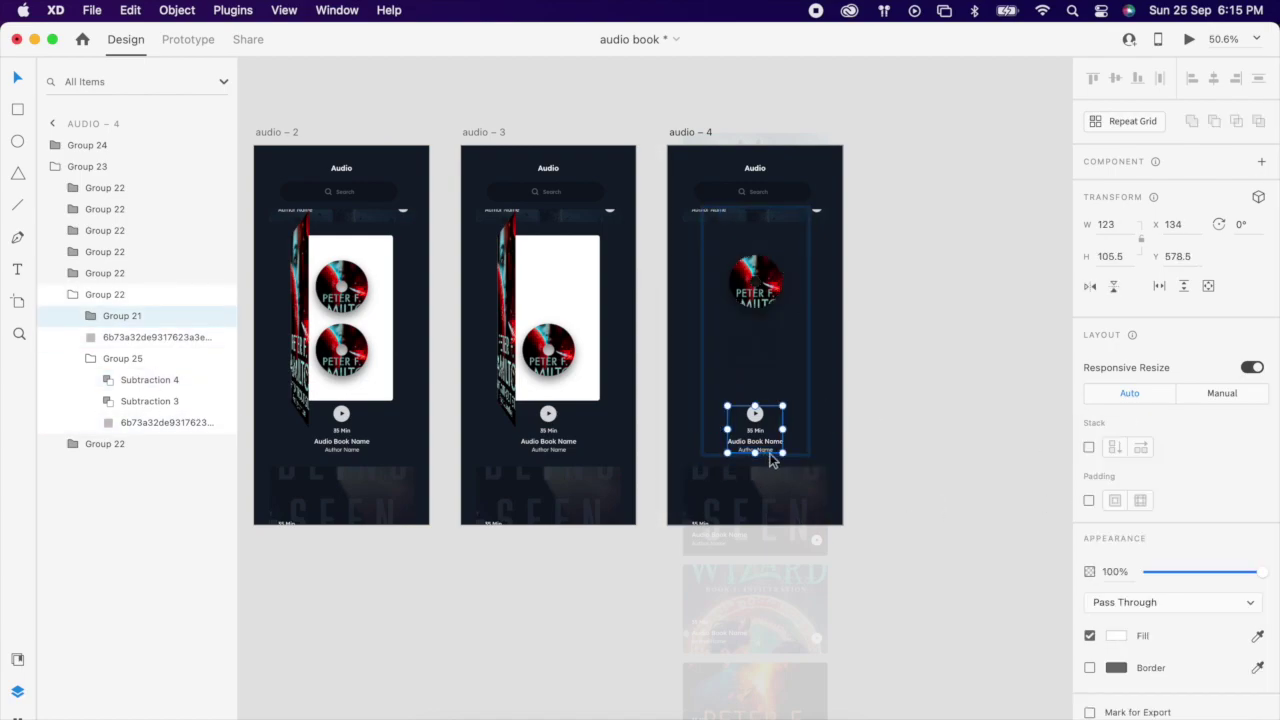
Step: Move the neighbouring cards out of "audio – 4", the lower one to Y 911 and the upper one to about Y -236
{"action": "left_click", "coordinate": [766, 515]}
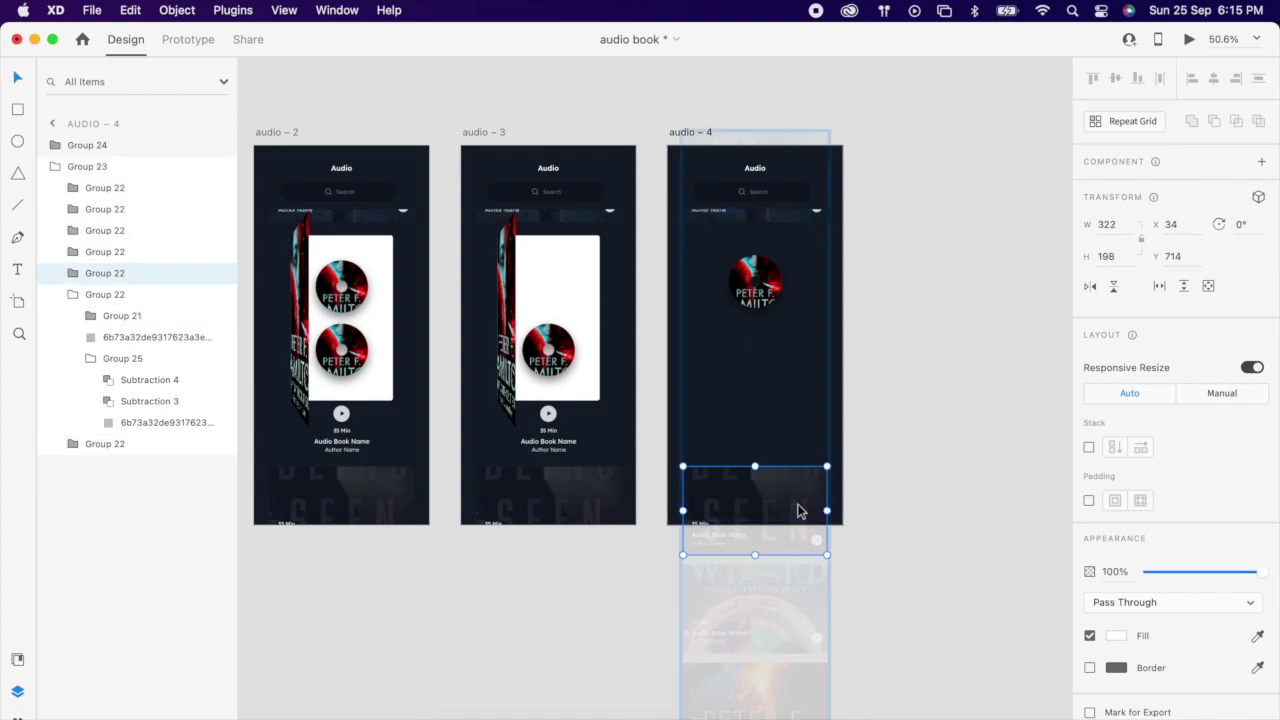
{"action": "left_click_drag", "start_coordinate": [800, 508], "coordinate": [795, 573]}
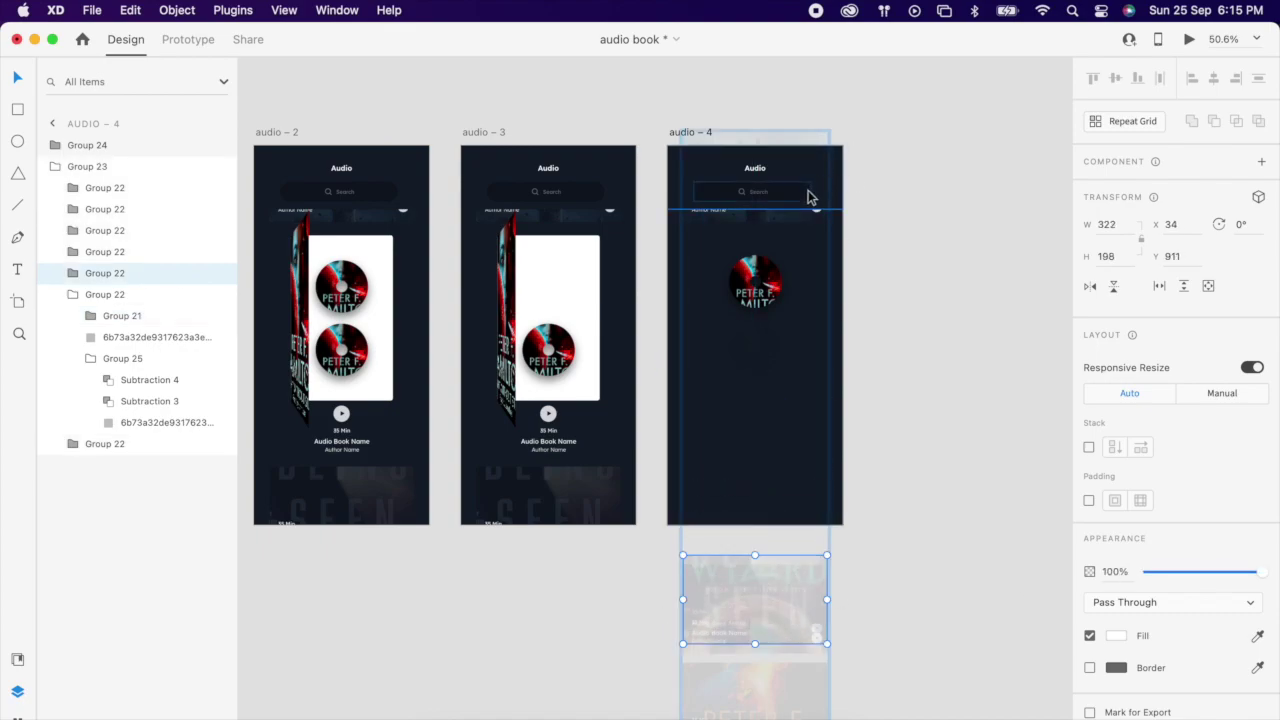
{"action": "left_click_drag", "start_coordinate": [800, 229], "coordinate": [808, 131]}
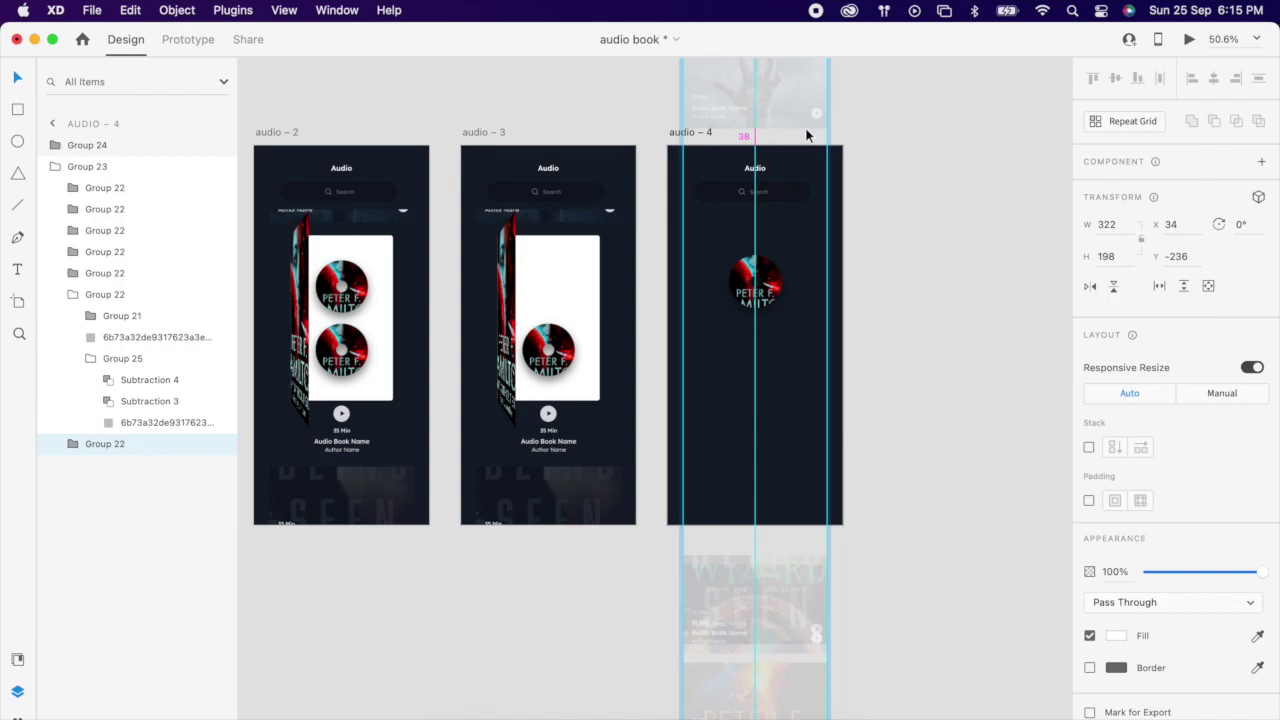
Step: Rearrange the "audio – 4" header into one row, with the Audio title at X 28, Y 51 and the search bar beside it
{"action": "scroll", "coordinate": [762, 165], "scroll_direction": "up", "scroll_amount": 5}
{"action": "double_click", "coordinate": [751, 190]}
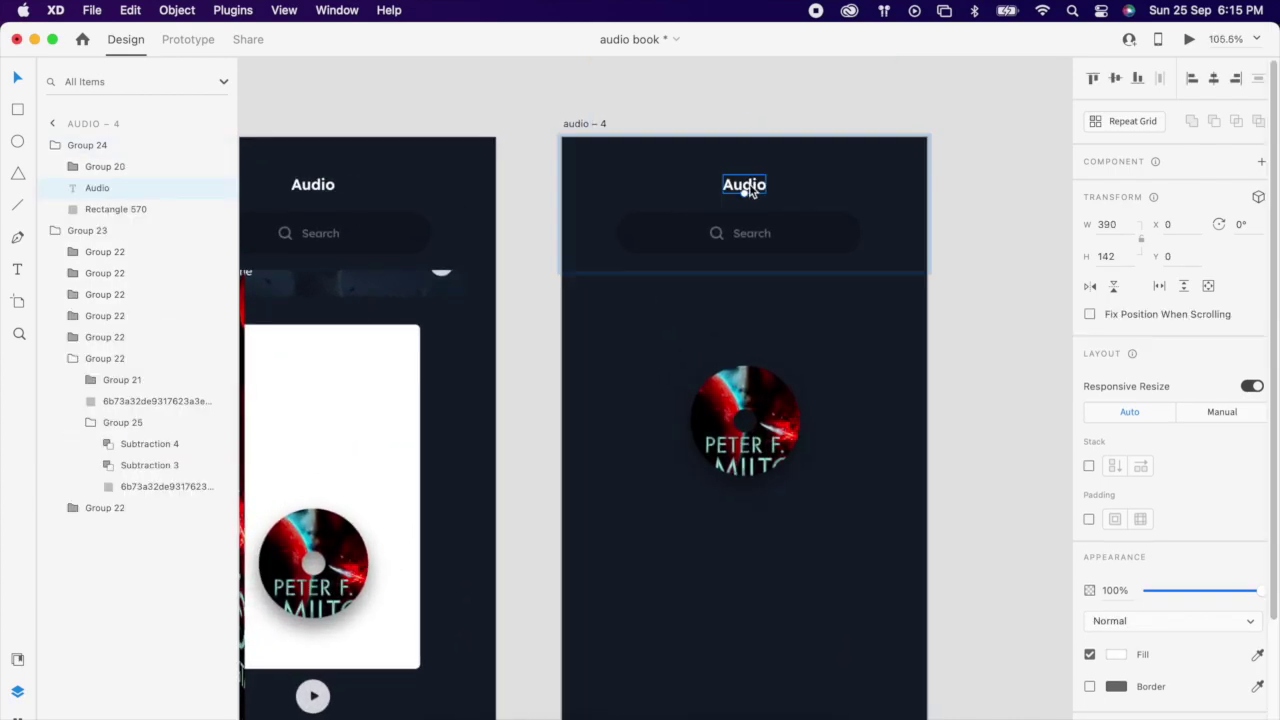
{"action": "left_click_drag", "start_coordinate": [752, 192], "coordinate": [616, 205]}
{"action": "left_click_drag", "start_coordinate": [714, 238], "coordinate": [770, 208]}
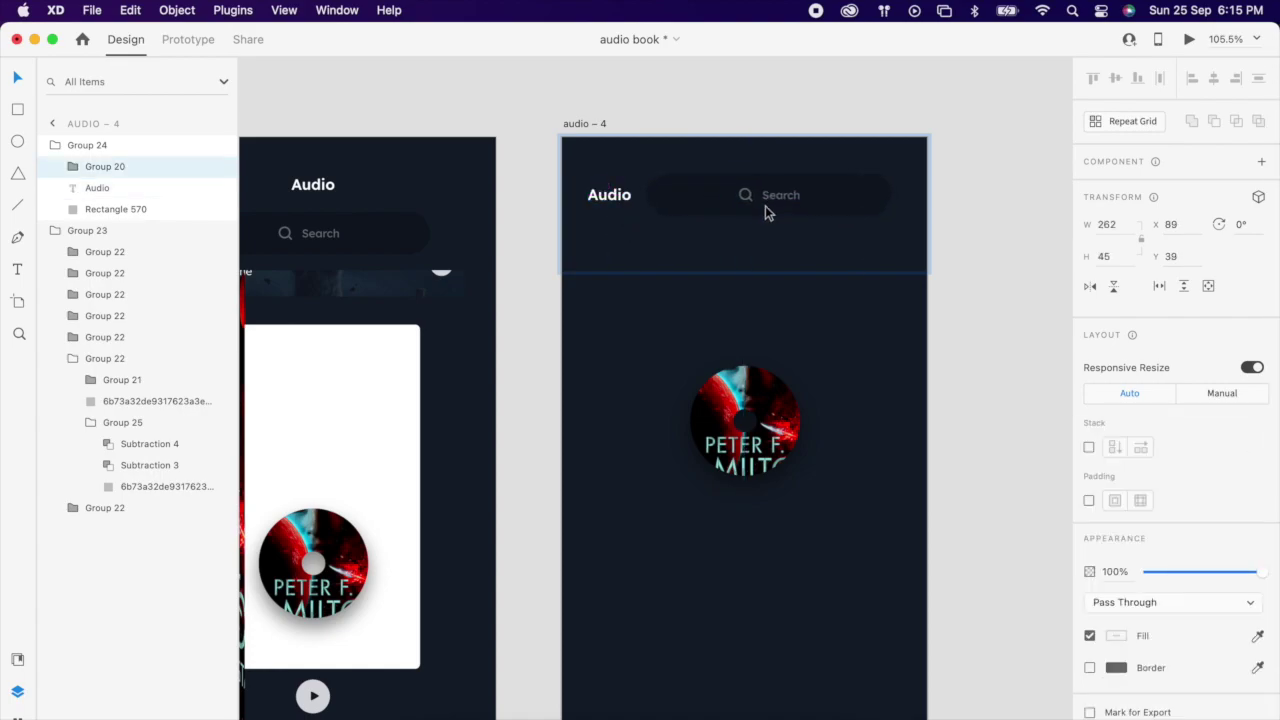
Step: Replace the Audio title on "audio – 4" with "Back" and nudge it slightly closer to the search bar
{"action": "left_click", "coordinate": [617, 198]}
{"action": "double_click", "coordinate": [617, 198]}
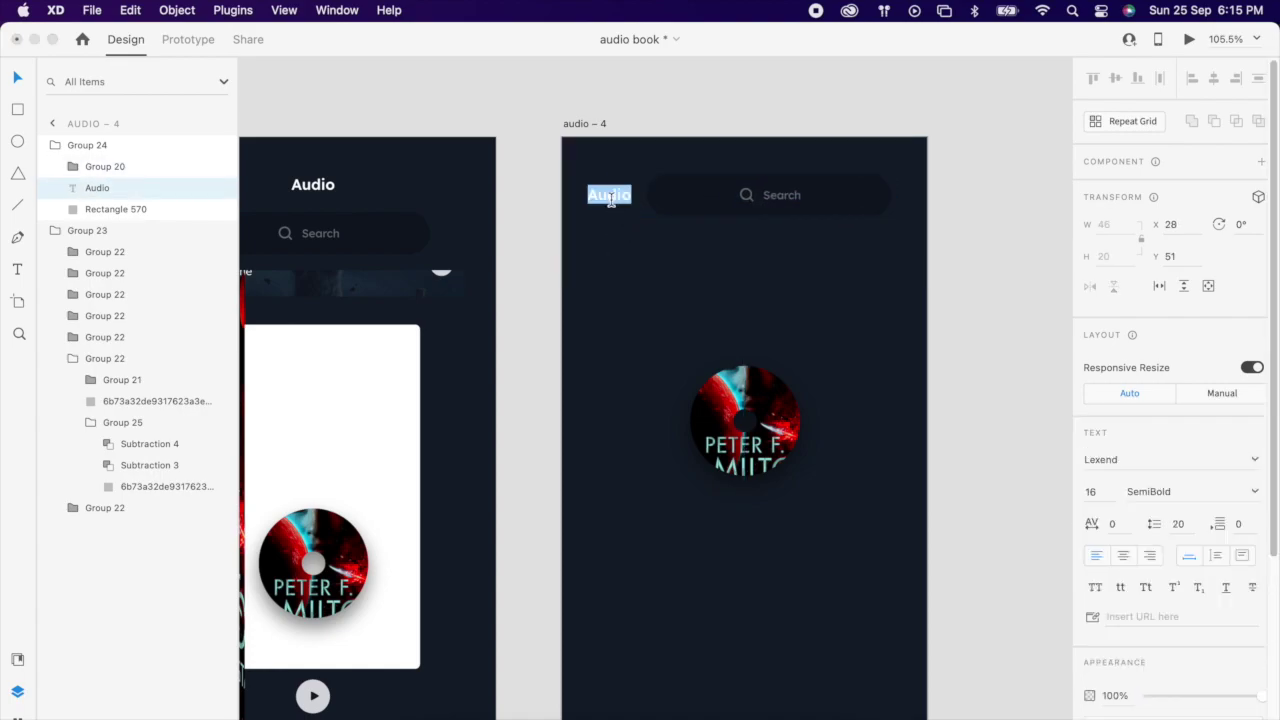
{"action": "type", "text": "back"}
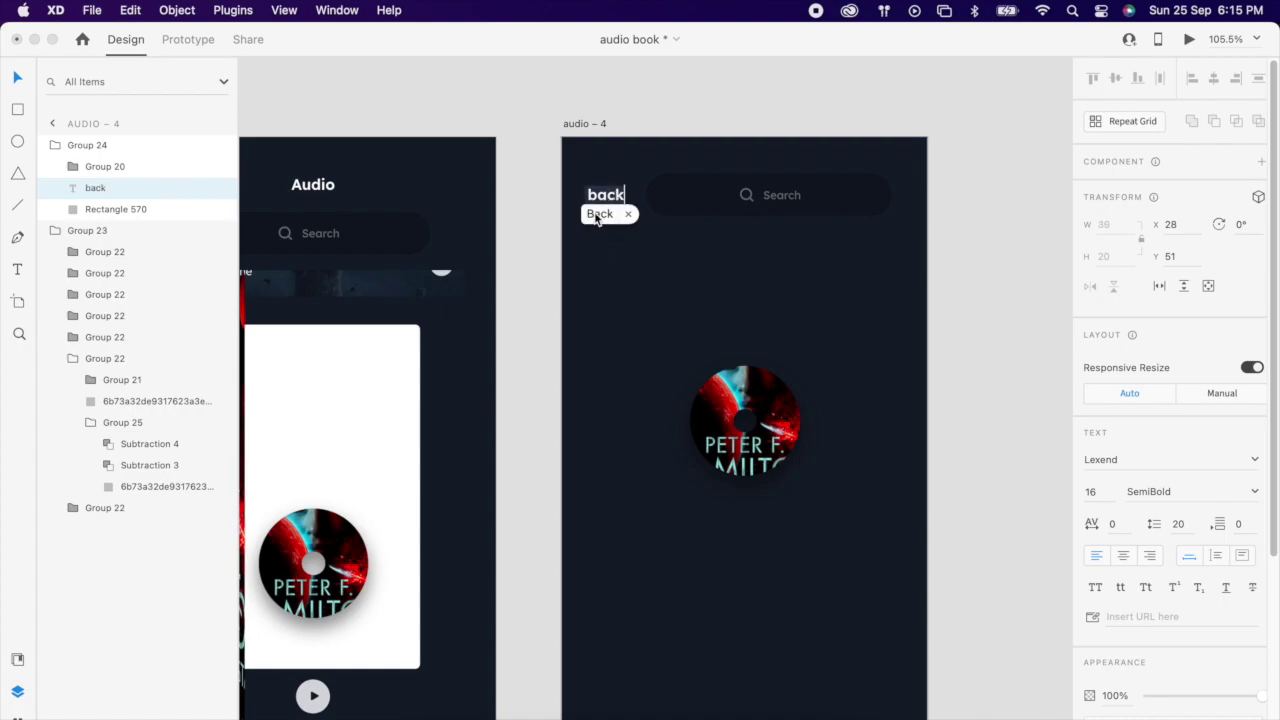
{"action": "key", "text": "Escape"}
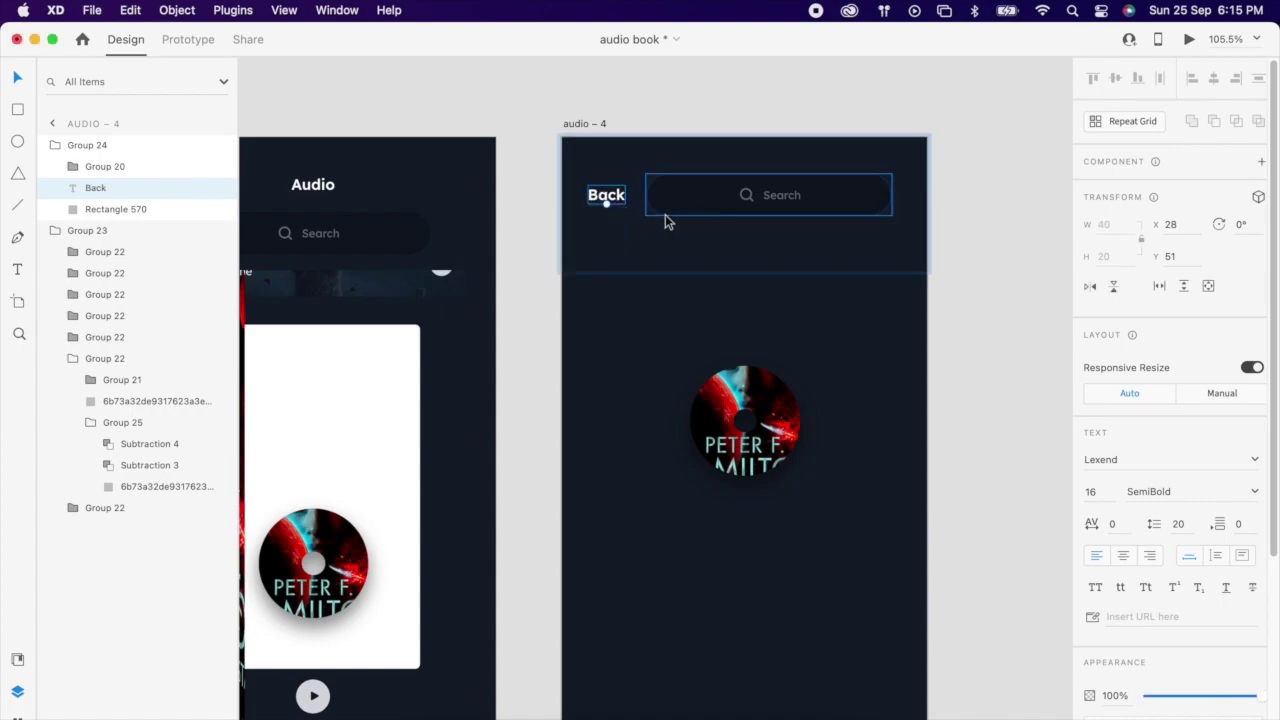
{"action": "left_click_drag", "start_coordinate": [619, 200], "coordinate": [622, 195]}
Step: Enlarge the remaining disc on "audio – 4" proportionally and position it centred in the upper half of the artboard
{"action": "double_click", "coordinate": [738, 412]}
{"action": "double_click", "coordinate": [738, 412]}
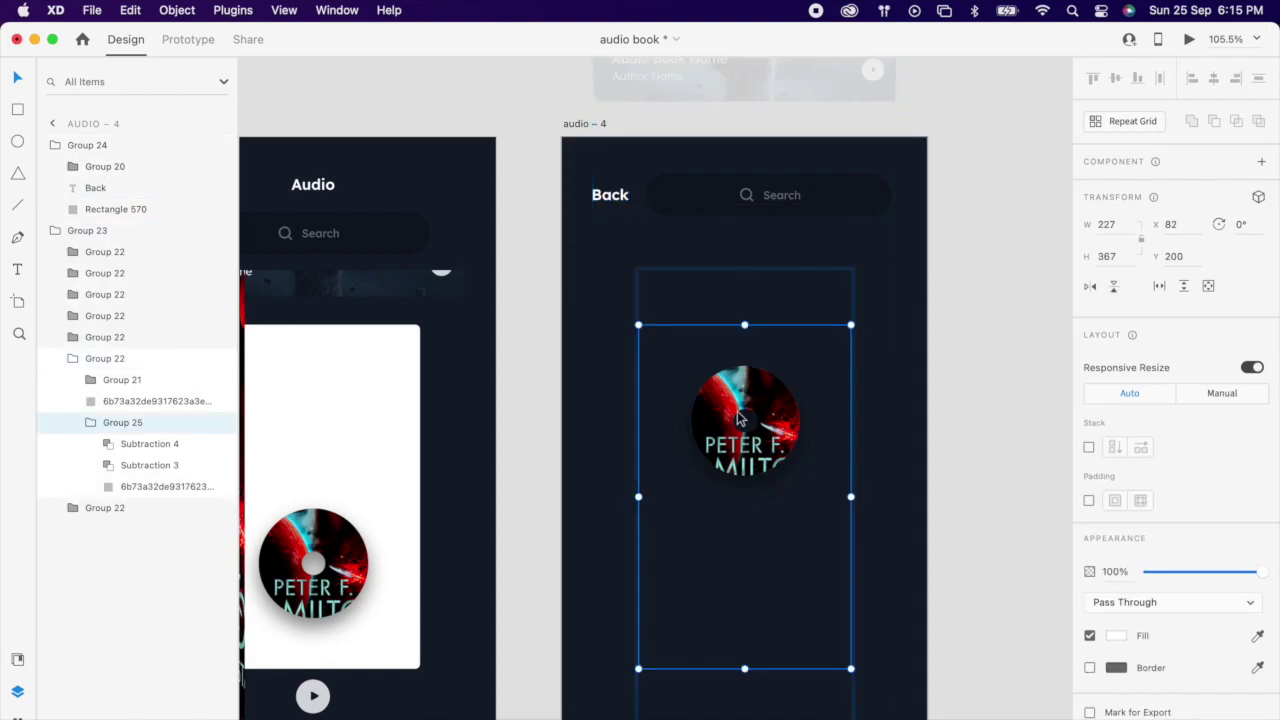
{"action": "double_click", "coordinate": [738, 412]}
{"action": "scroll", "coordinate": [740, 418], "scroll_direction": "down", "scroll_amount": 5}
{"action": "mouse_move", "coordinate": [773, 447]}
{"action": "left_mouse_down"}
{"action": "mouse_move", "coordinate": [814, 505]}
{"action": "mouse_move", "coordinate": [772, 452]}
{"action": "mouse_move", "coordinate": [772, 466]}
{"action": "left_mouse_up"}
{"action": "key", "text": "alt"}
{"action": "left_click_drag", "start_coordinate": [808, 519], "coordinate": [816, 527]}
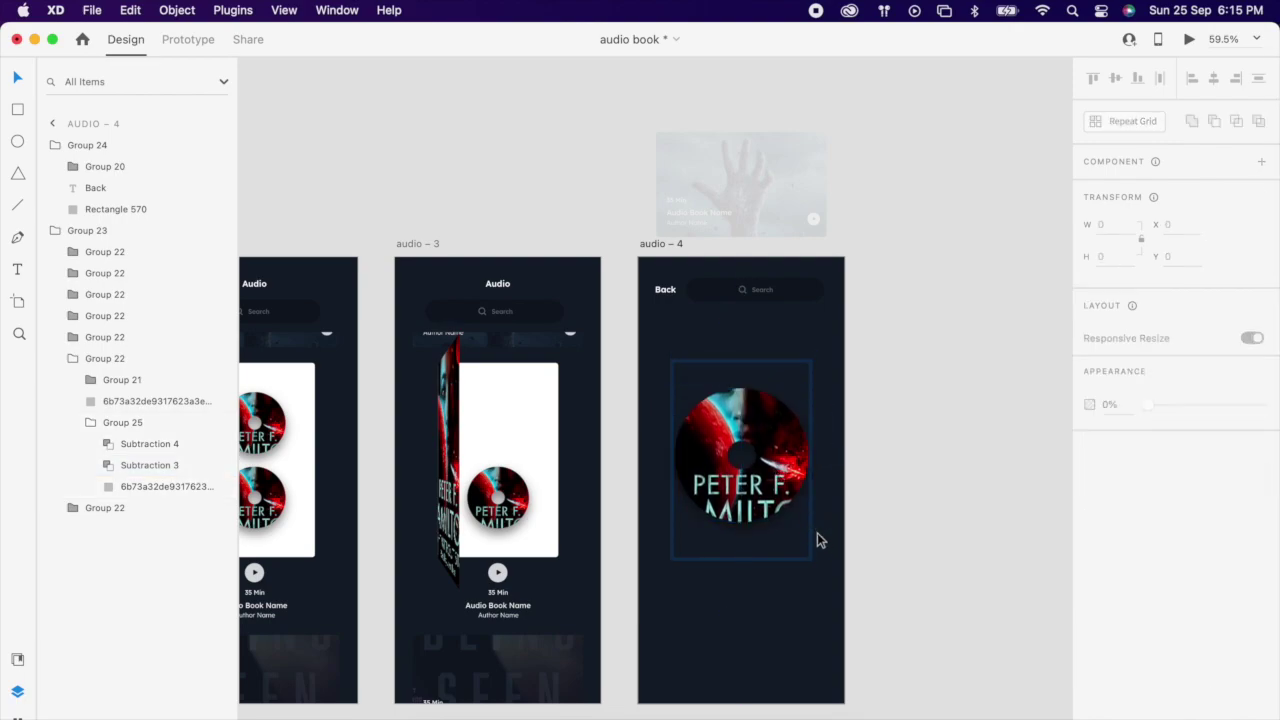
{"action": "left_click", "coordinate": [806, 516]}
{"action": "mouse_move", "coordinate": [808, 519]}
{"action": "left_mouse_down"}
{"action": "mouse_move", "coordinate": [816, 527]}
{"action": "mouse_move", "coordinate": [814, 516]}
{"action": "left_mouse_up"}
{"action": "left_click", "coordinate": [912, 461]}
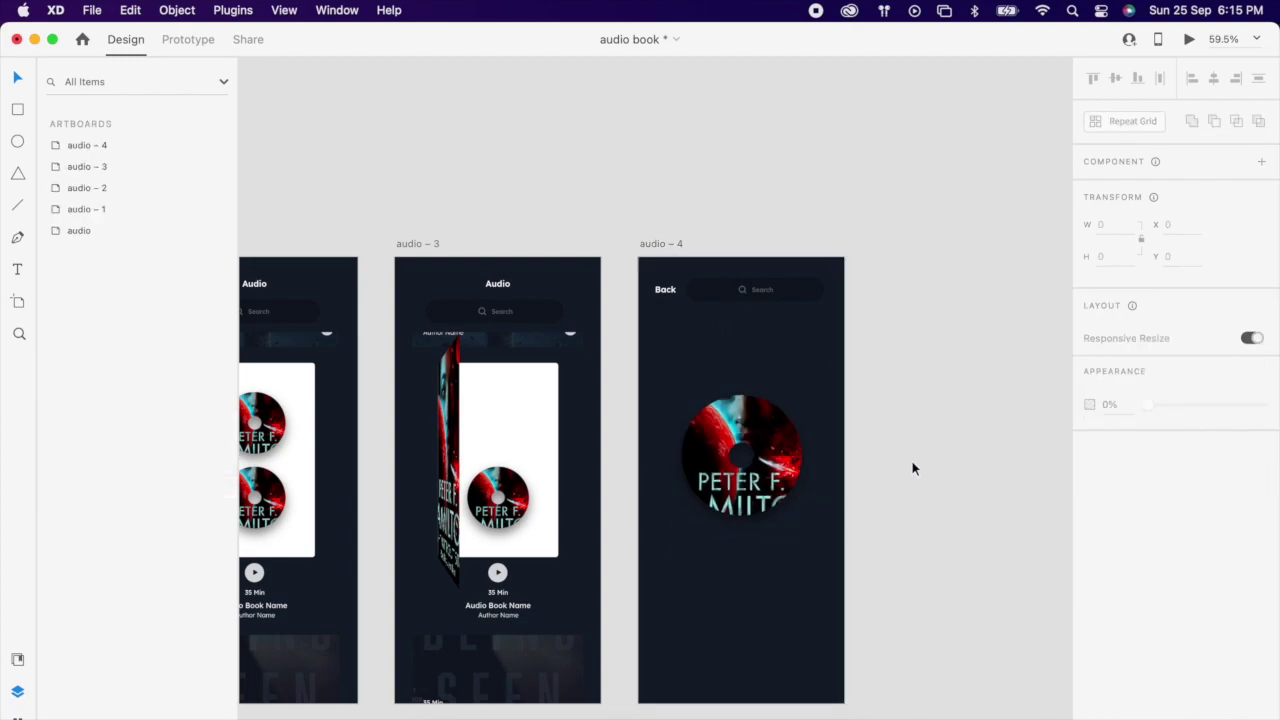
Step: Place the play, rewind and fast-forward components from the document assets in a row below the disc on "audio – 4"
{"action": "scroll", "coordinate": [712, 460], "scroll_direction": "down", "scroll_amount": 2}
{"action": "scroll", "coordinate": [716, 449], "scroll_direction": "up", "scroll_amount": 3}
{"action": "scroll", "coordinate": [743, 418], "scroll_direction": "up", "scroll_amount": 2}
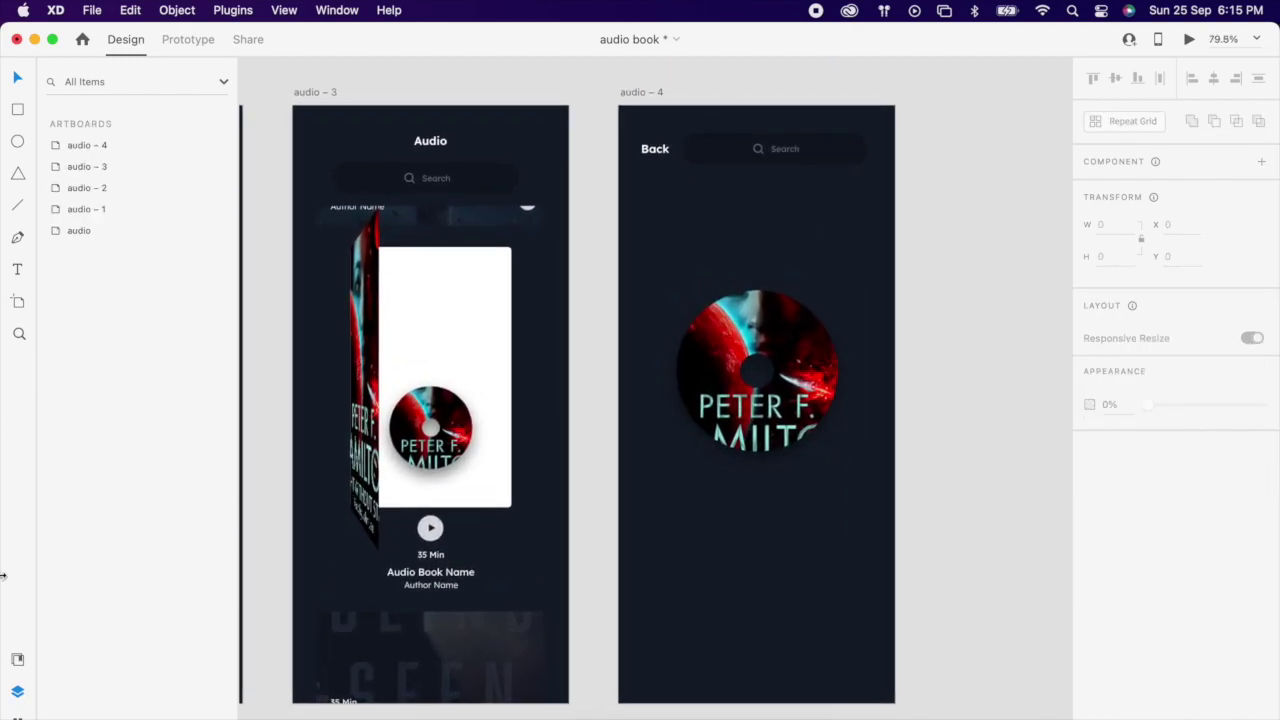
{"action": "left_click", "coordinate": [17, 658]}
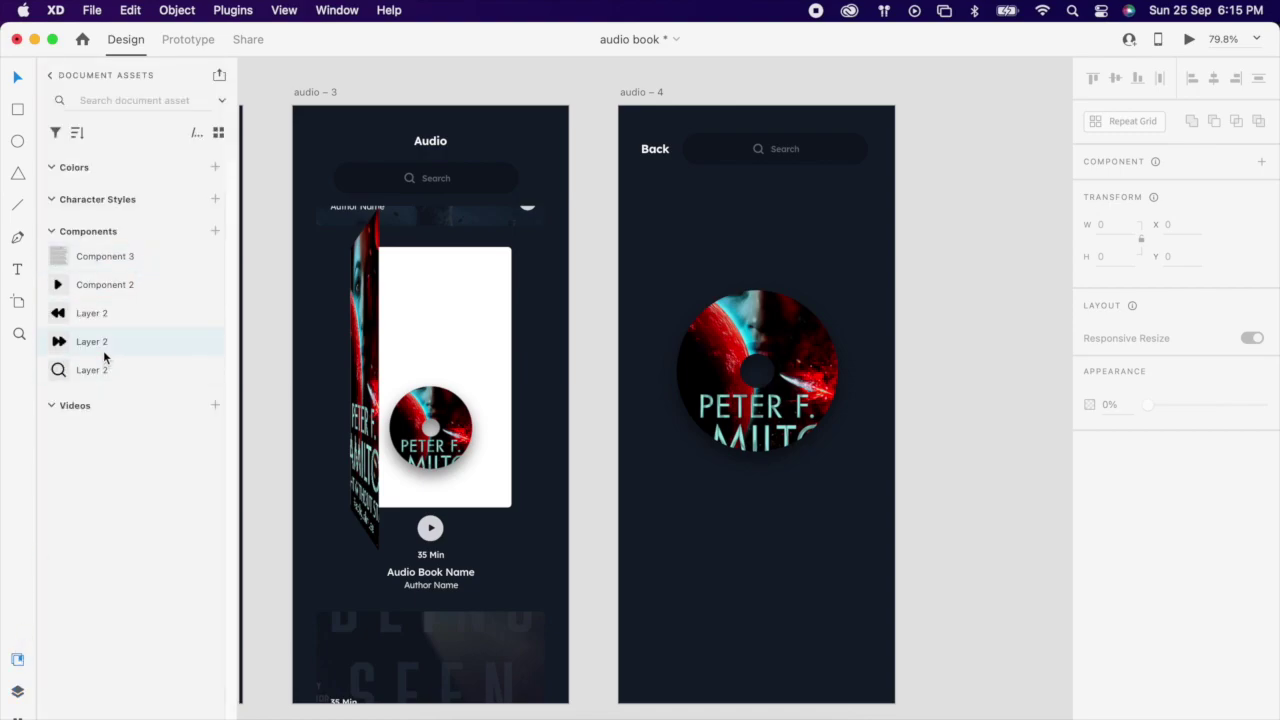
{"action": "left_click", "coordinate": [110, 286], "text": "shift"}
{"action": "left_click_drag", "start_coordinate": [110, 290], "coordinate": [664, 523]}
{"action": "left_click", "coordinate": [688, 522], "text": "shift"}
{"action": "left_click", "coordinate": [712, 525], "text": "shift"}
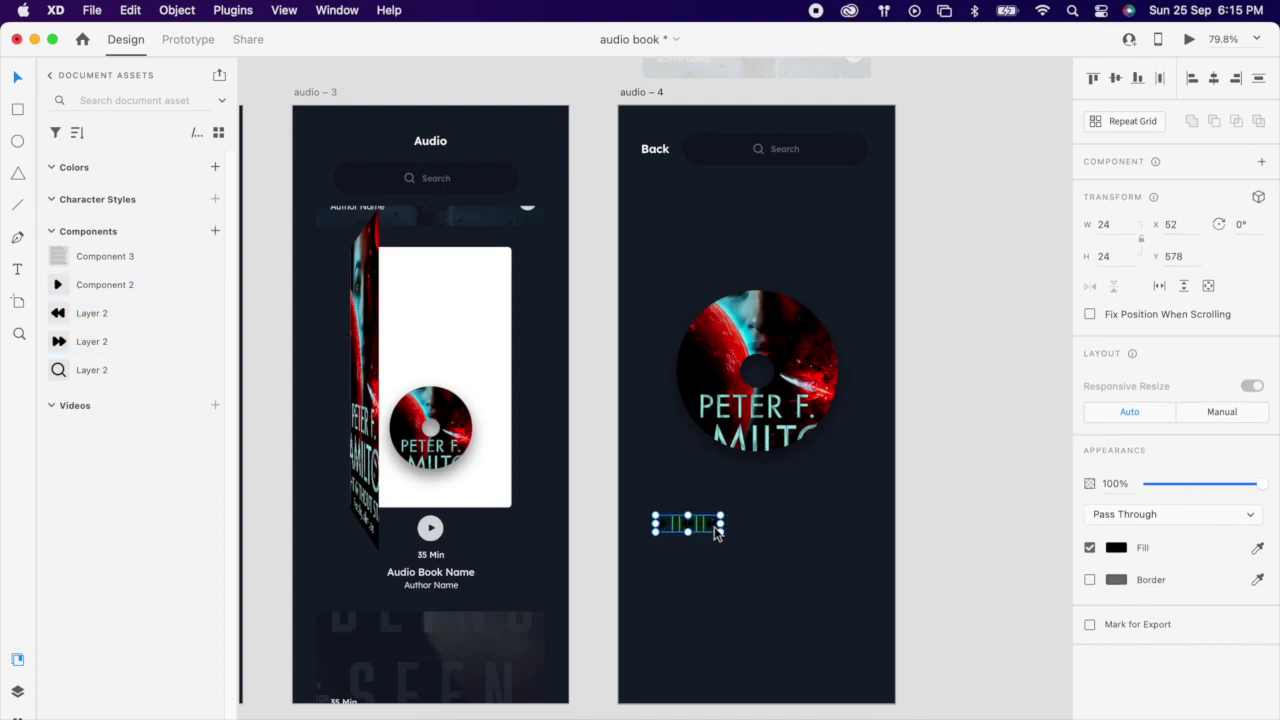
Step: Change the fill of the three playback icons to white
{"action": "left_click", "coordinate": [1117, 548]}
{"action": "left_click_drag", "start_coordinate": [940, 500], "coordinate": [907, 336]}
{"action": "left_click", "coordinate": [908, 342]}
Step: Arrange the playback icons as rewind, play and fast-forward, spaced evenly in one row
{"action": "scroll", "coordinate": [700, 540], "scroll_direction": "up", "scroll_amount": 5}
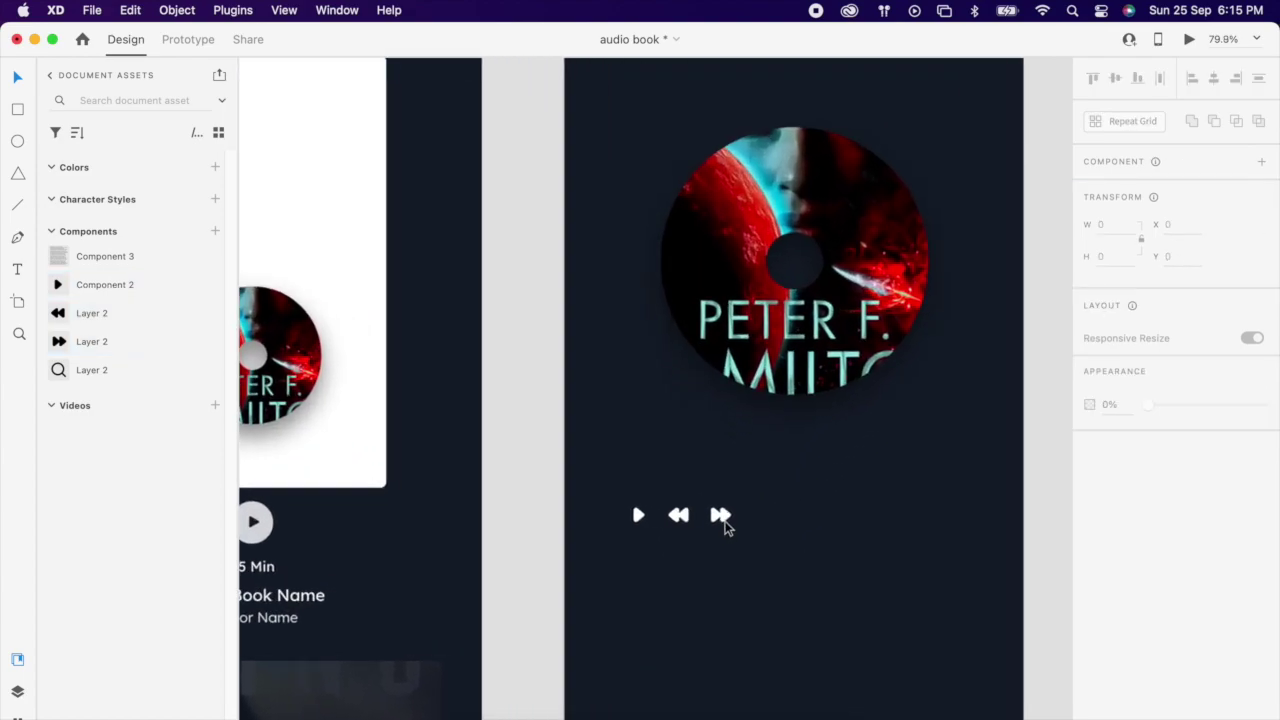
{"action": "left_click_drag", "start_coordinate": [724, 521], "coordinate": [855, 520]}
{"action": "left_click_drag", "start_coordinate": [638, 522], "coordinate": [778, 520]}
{"action": "left_click", "coordinate": [852, 515], "text": "shift"}
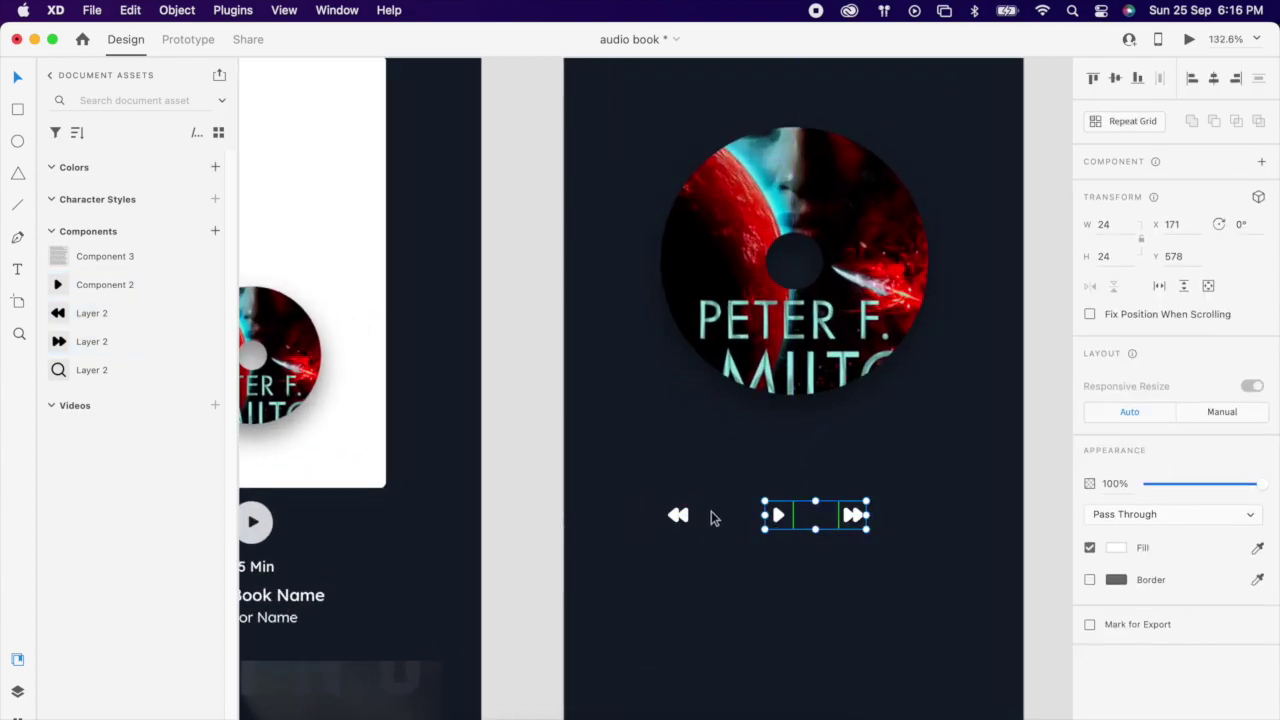
{"action": "left_click", "coordinate": [678, 515], "text": "shift"}
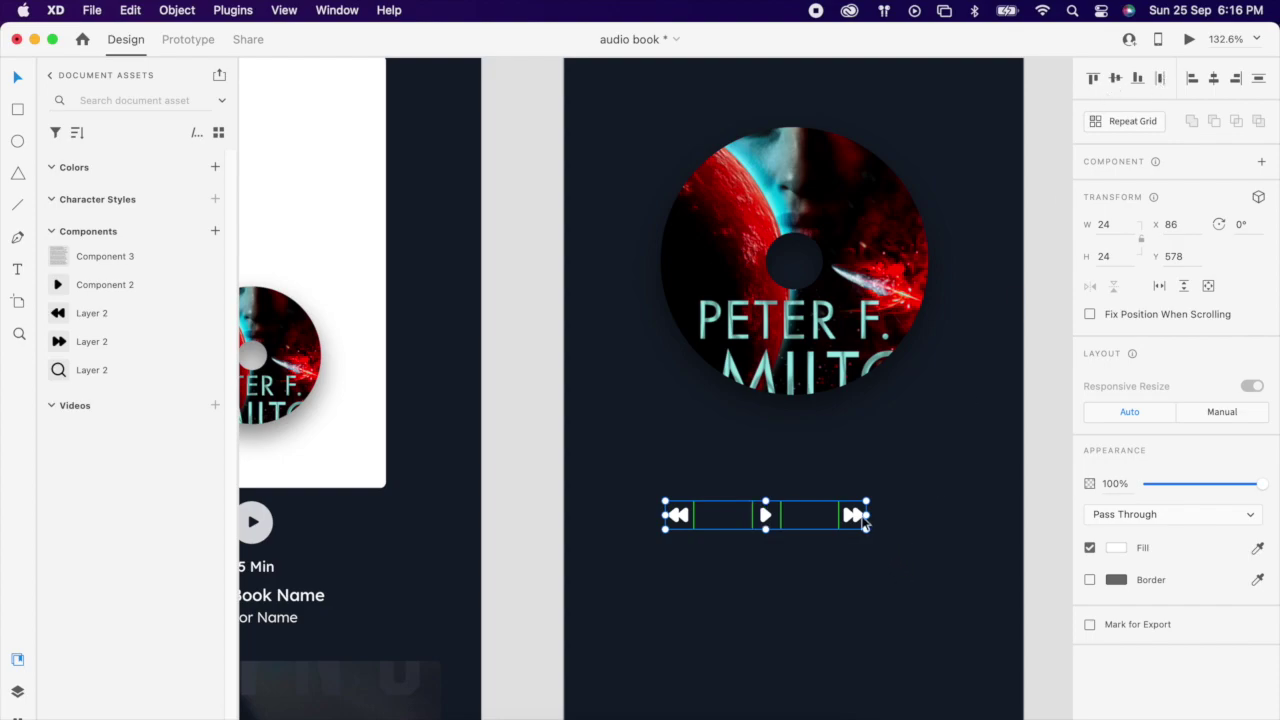
Step: Group the three playback icons and centre the group horizontally under the disc
{"action": "right_click", "coordinate": [854, 517]}
{"action": "left_click", "coordinate": [906, 461]}
{"action": "left_click", "coordinate": [1213, 79]}
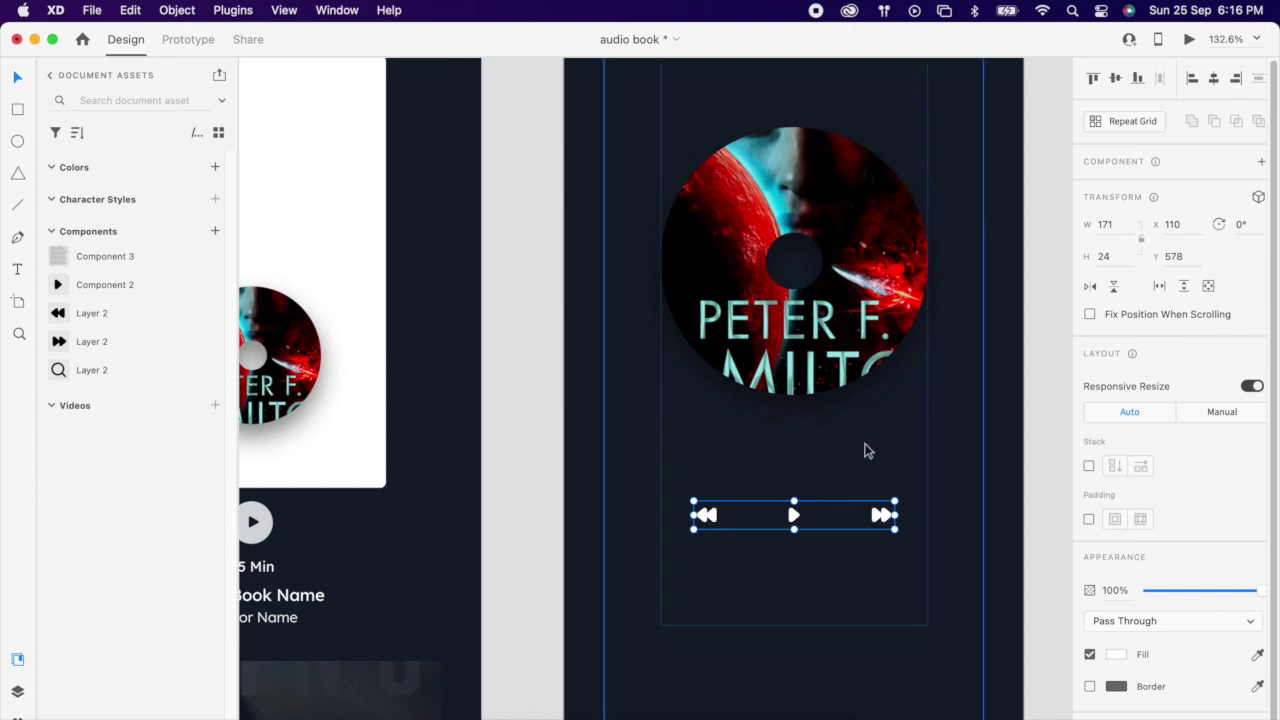
Step: Place the Component 3 description below the playback icons at X 70, Y 630, give it a white fill and ungroup it
{"action": "scroll", "coordinate": [866, 449], "scroll_direction": "down", "scroll_amount": 3}
{"action": "scroll", "coordinate": [900, 420], "scroll_direction": "right", "scroll_amount": 2}
{"action": "left_click_drag", "start_coordinate": [112, 262], "coordinate": [731, 468]}
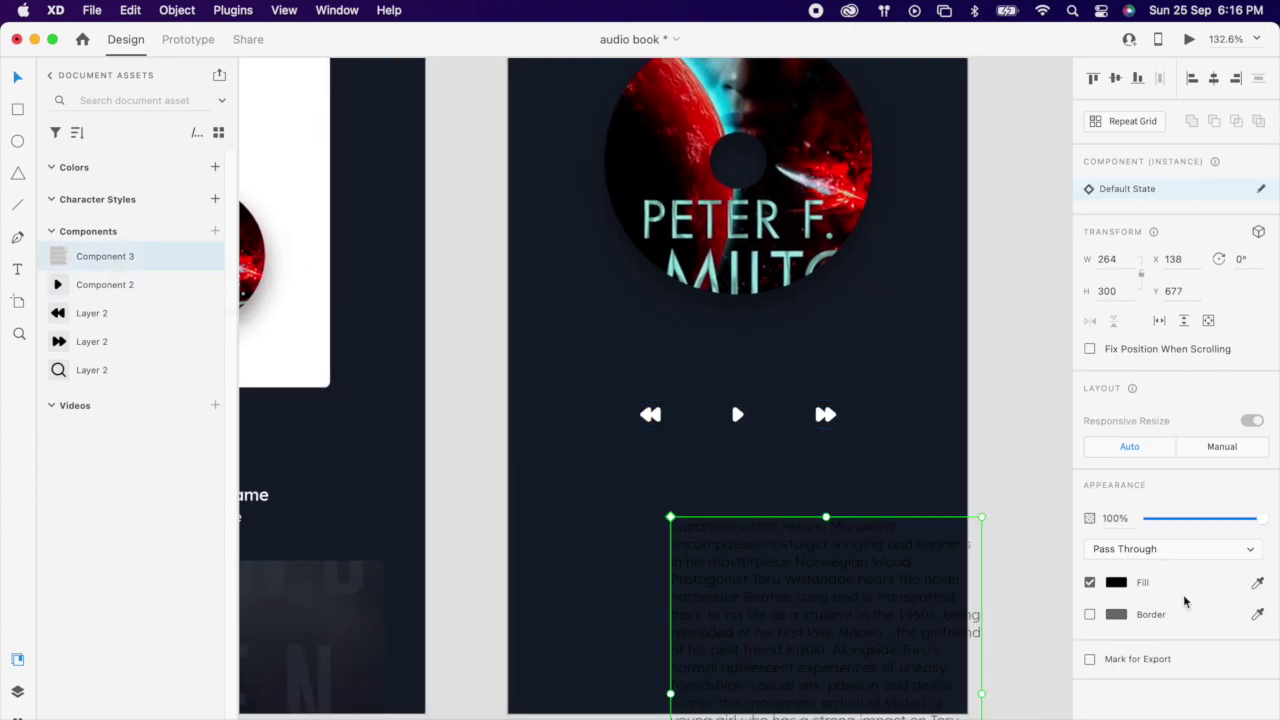
{"action": "key", "text": "super+shift+g"}
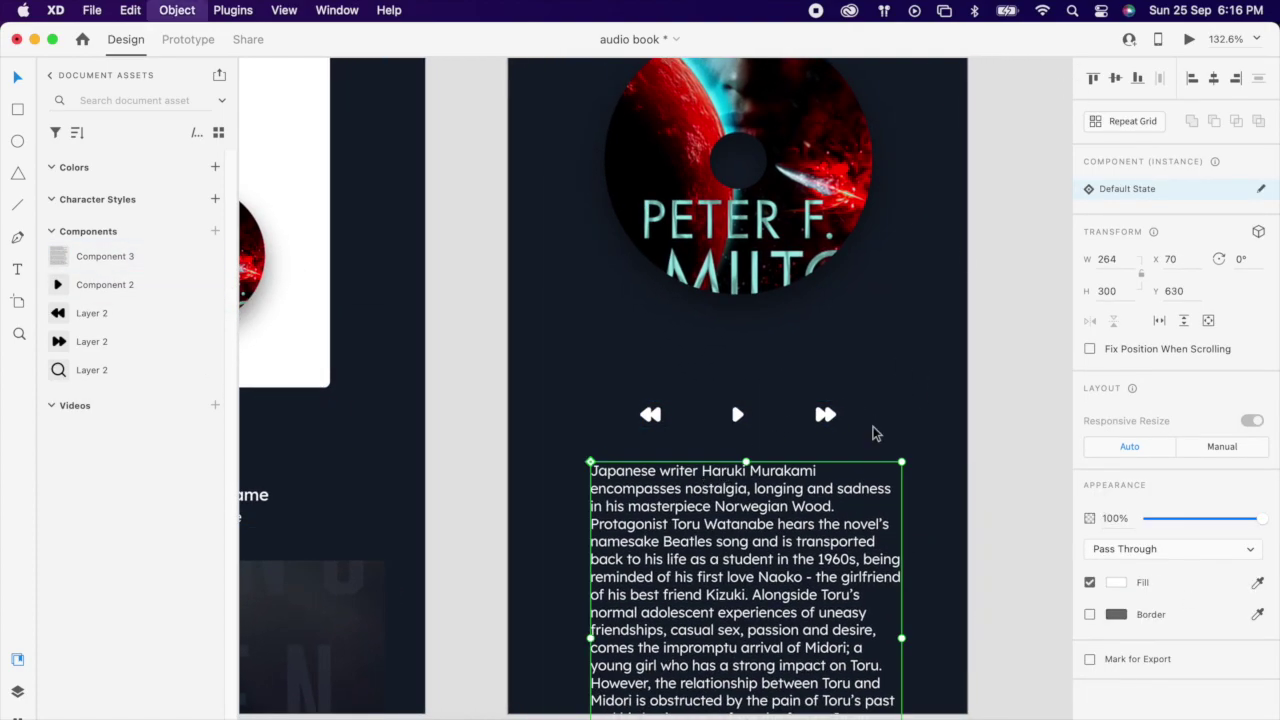
Step: Set the description text's line spacing to 25 and its font weight to Light
{"action": "type", "text": "25"}
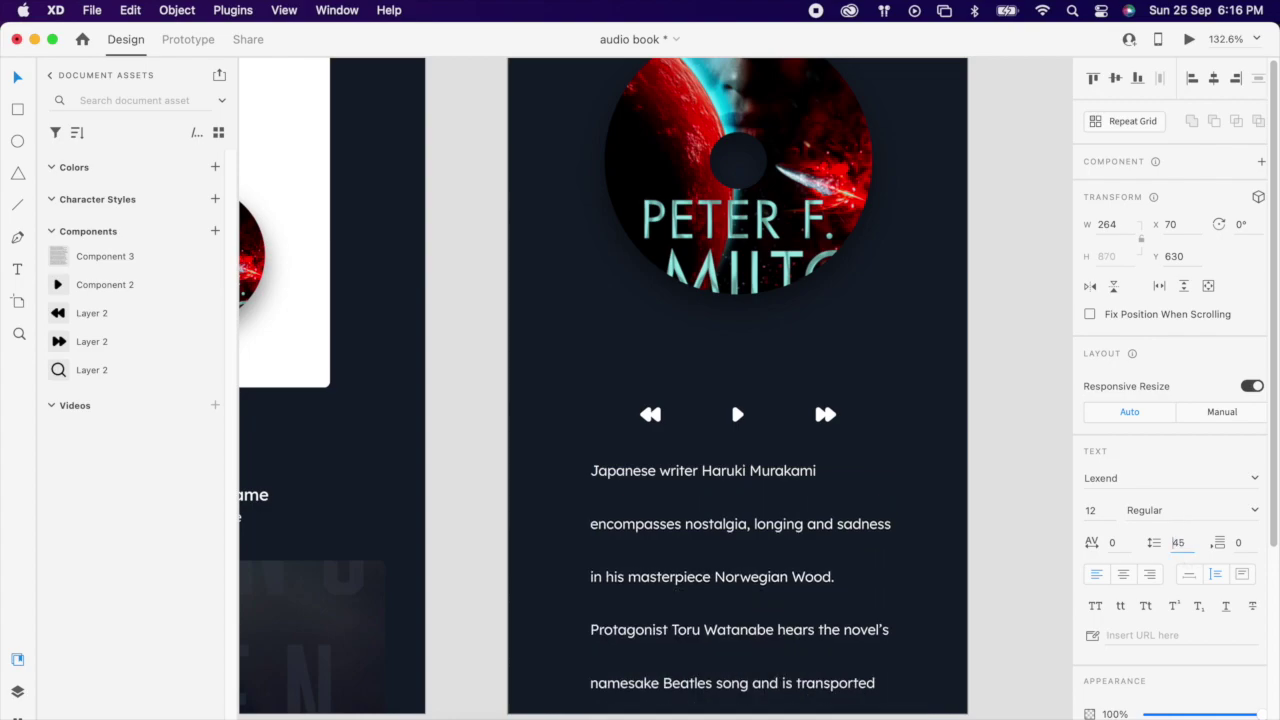
{"action": "left_click", "coordinate": [1166, 510]}
{"action": "left_click", "coordinate": [1150, 559]}
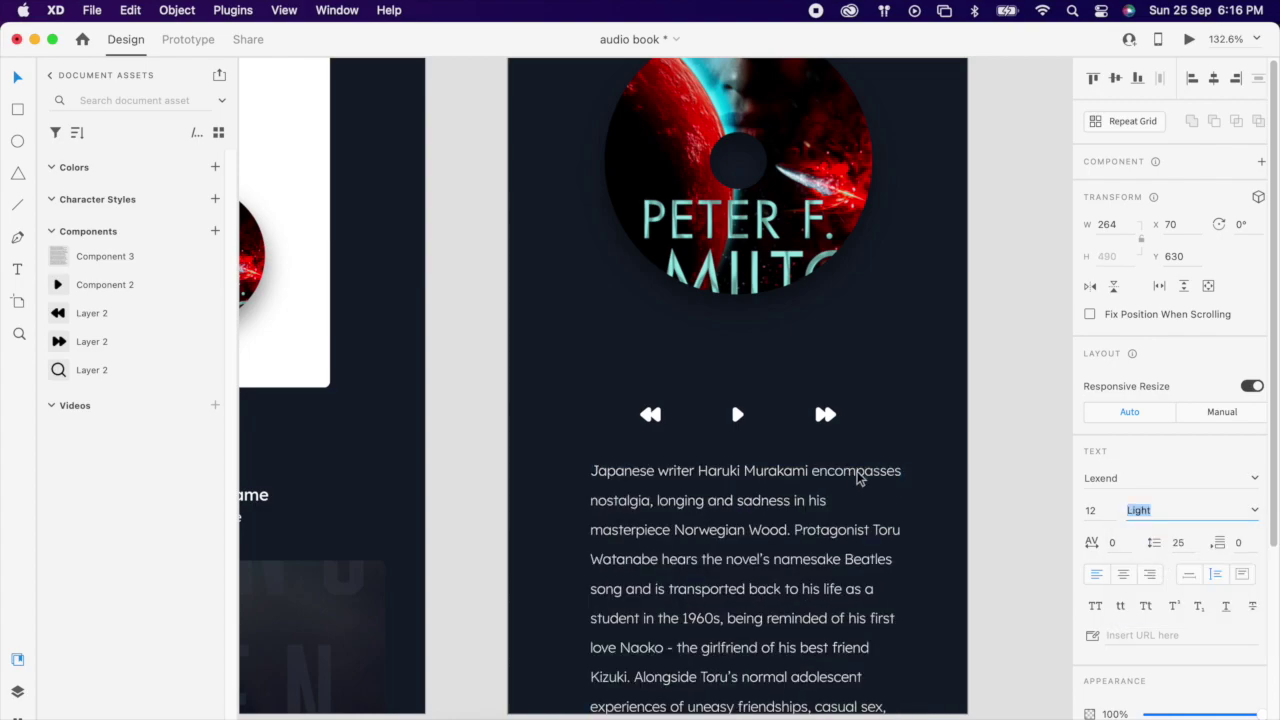
Step: Move the description slightly lower to Y 656, centre-align its text and centre the text box horizontally on the artboard
{"action": "left_click_drag", "start_coordinate": [860, 478], "coordinate": [836, 508]}
{"action": "left_click", "coordinate": [1123, 574]}
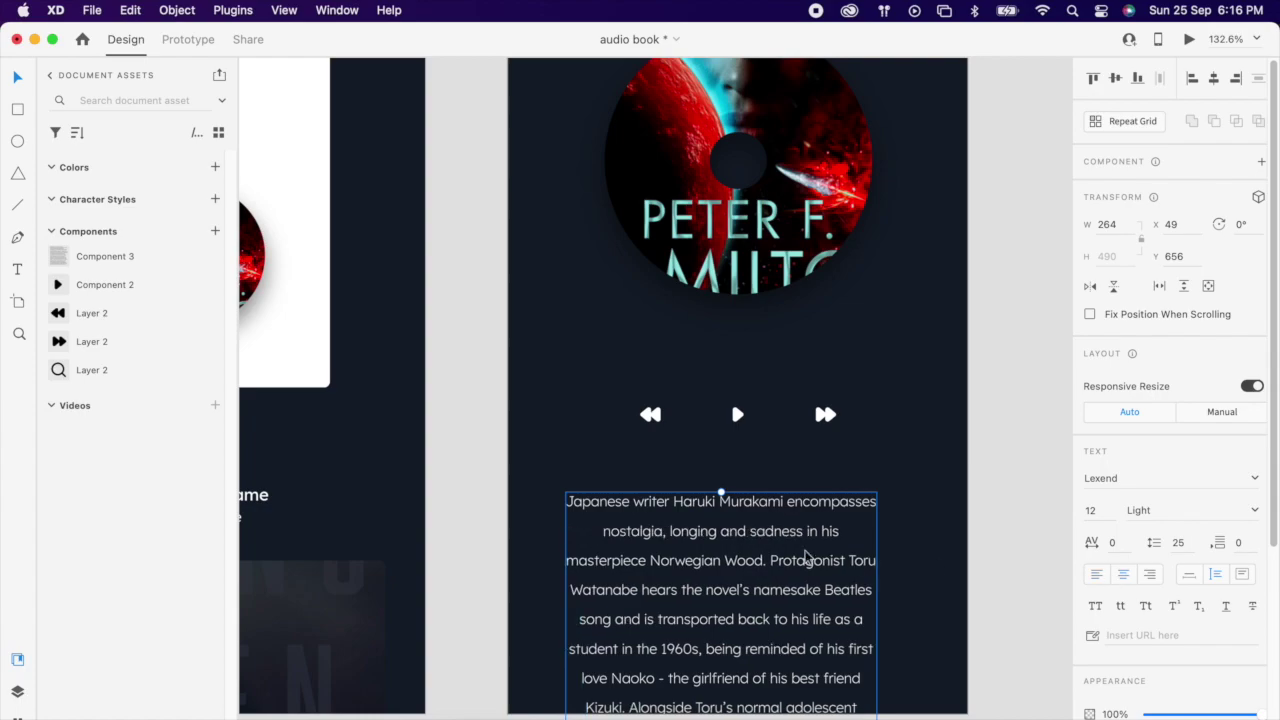
{"action": "left_click", "coordinate": [1213, 78]}
{"action": "scroll", "coordinate": [943, 418], "scroll_direction": "down", "scroll_amount": 3}
{"action": "left_click", "coordinate": [943, 413]}
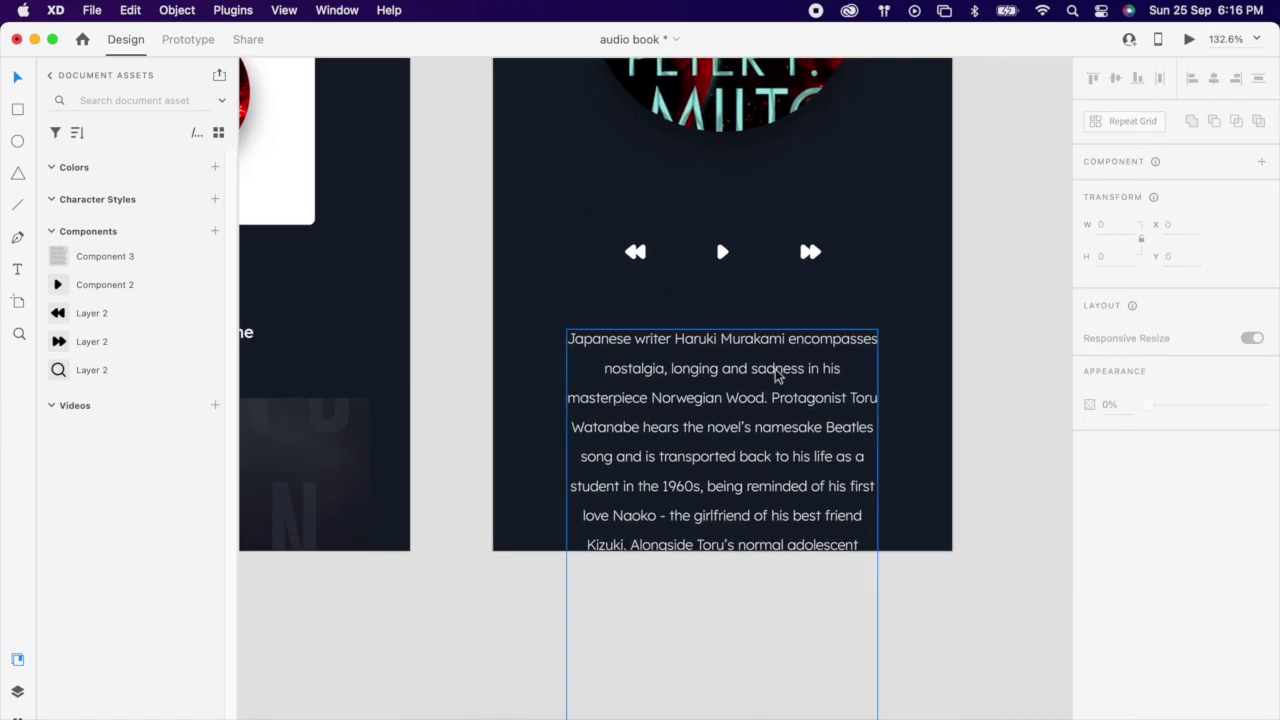
Step: Make the description a vertical scroll group cropped to one line about 30 high and move it up to Y 644
{"action": "left_click", "coordinate": [750, 362]}
{"action": "left_click", "coordinate": [1184, 287]}
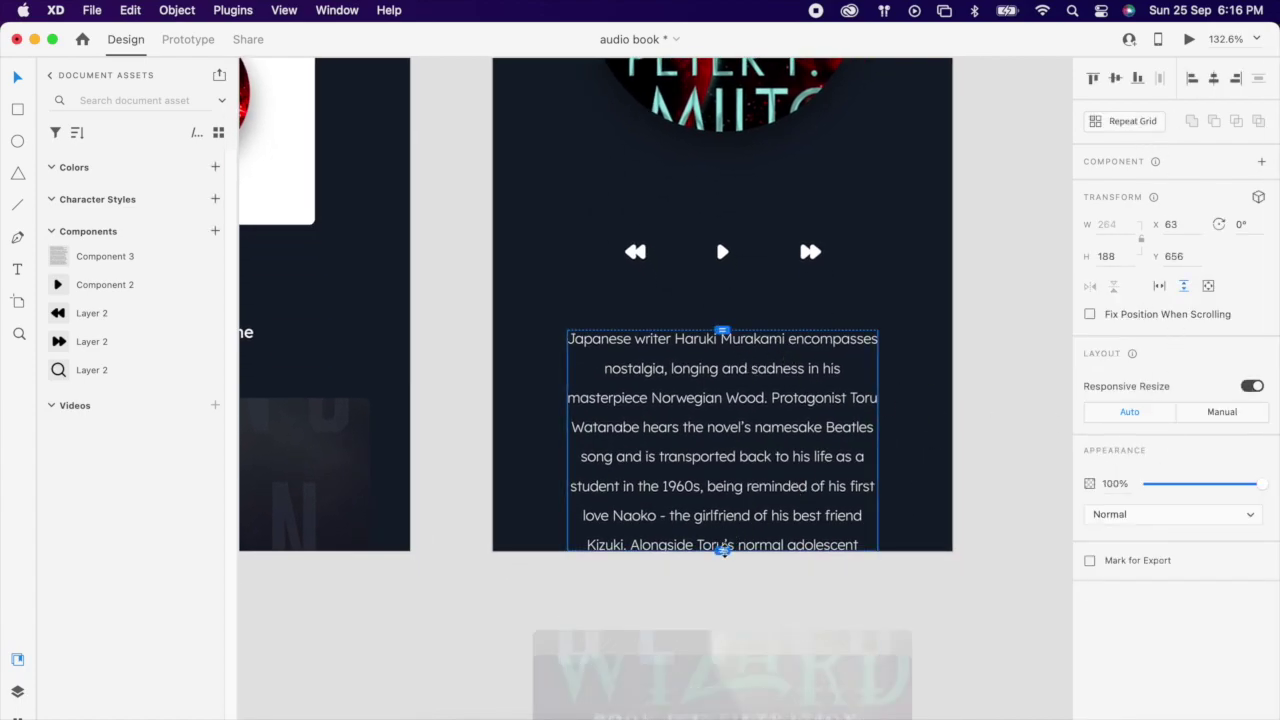
{"action": "left_click_drag", "start_coordinate": [722, 550], "coordinate": [723, 388]}
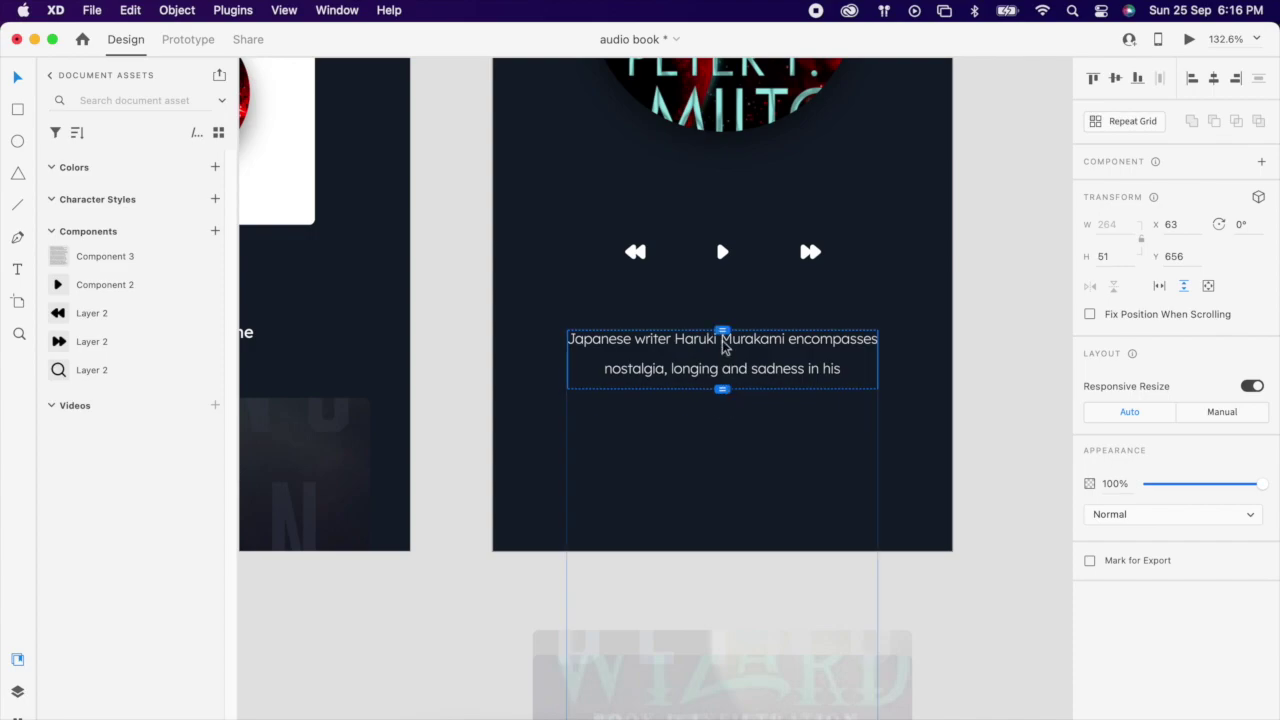
{"action": "left_click_drag", "start_coordinate": [722, 330], "coordinate": [722, 355]}
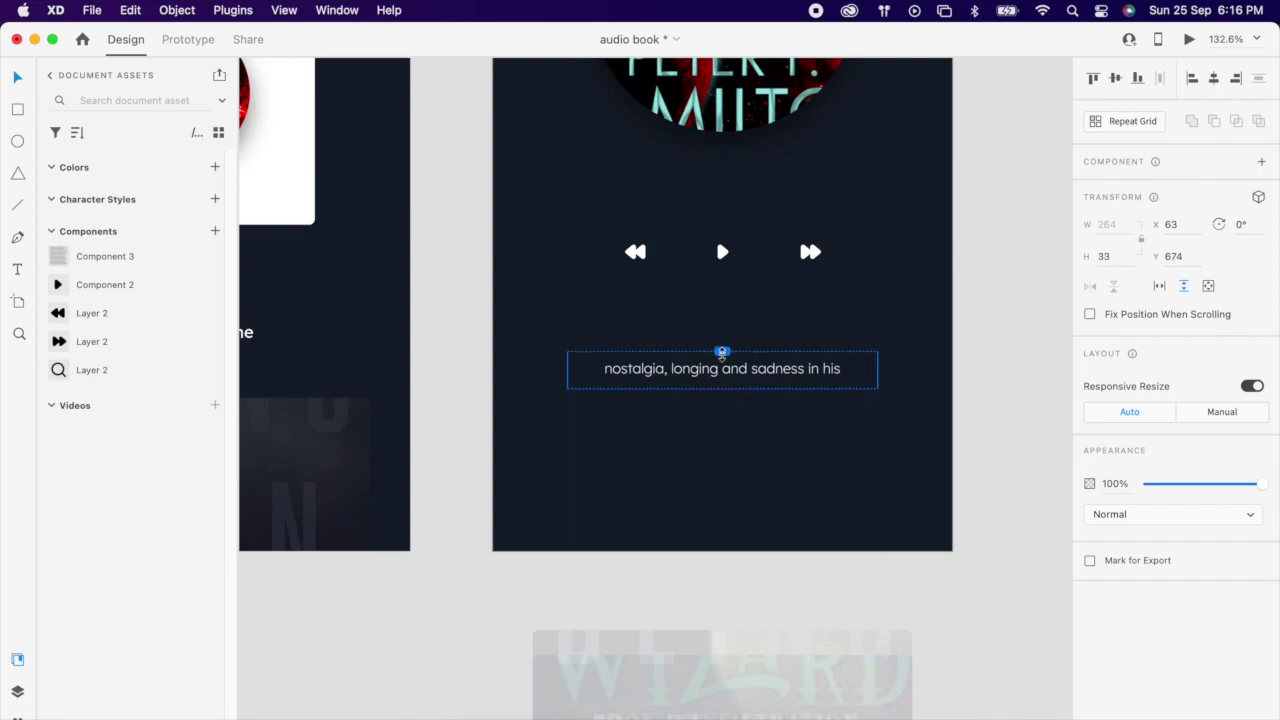
{"action": "left_click", "coordinate": [977, 389]}
{"action": "left_click_drag", "start_coordinate": [820, 380], "coordinate": [826, 338]}
{"action": "left_click", "coordinate": [1003, 337]}
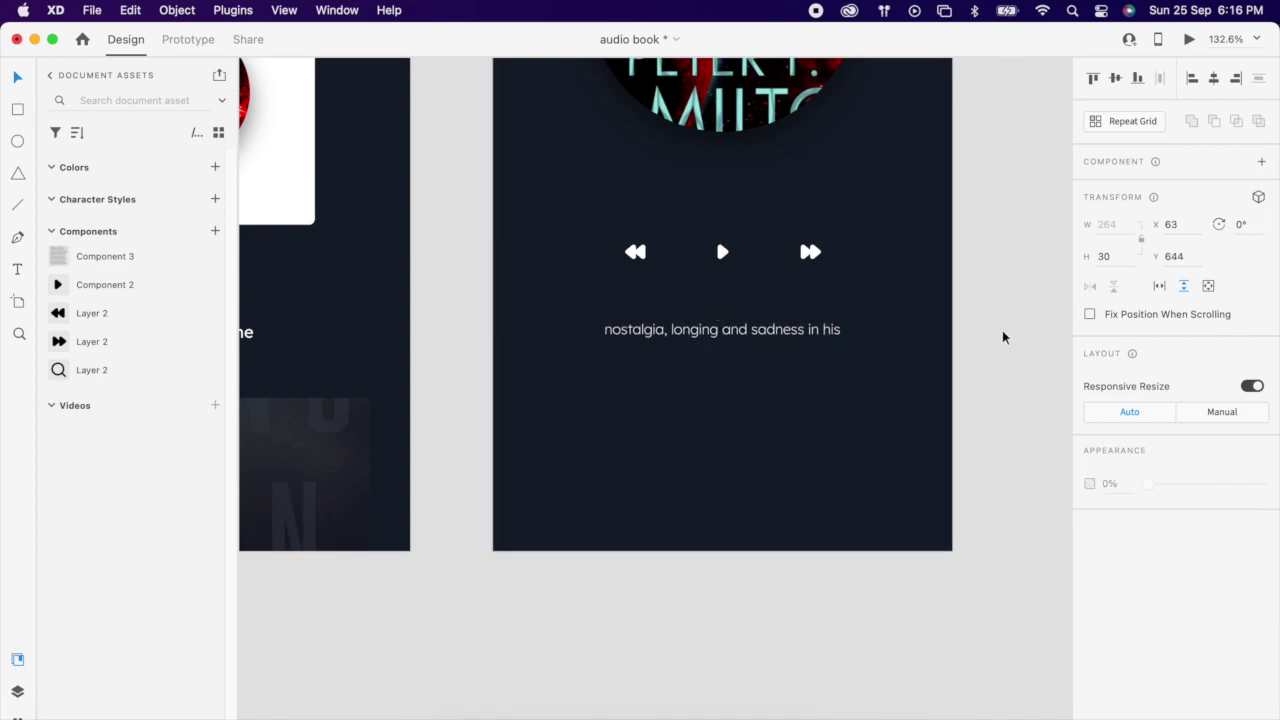
Step: Draw a horizontal line about 192 wide between the disc and the playback icons and make its border white
{"action": "scroll", "coordinate": [1003, 337], "scroll_direction": "down", "scroll_amount": 6}
{"action": "scroll", "coordinate": [770, 292], "scroll_direction": "down", "scroll_amount": 4}
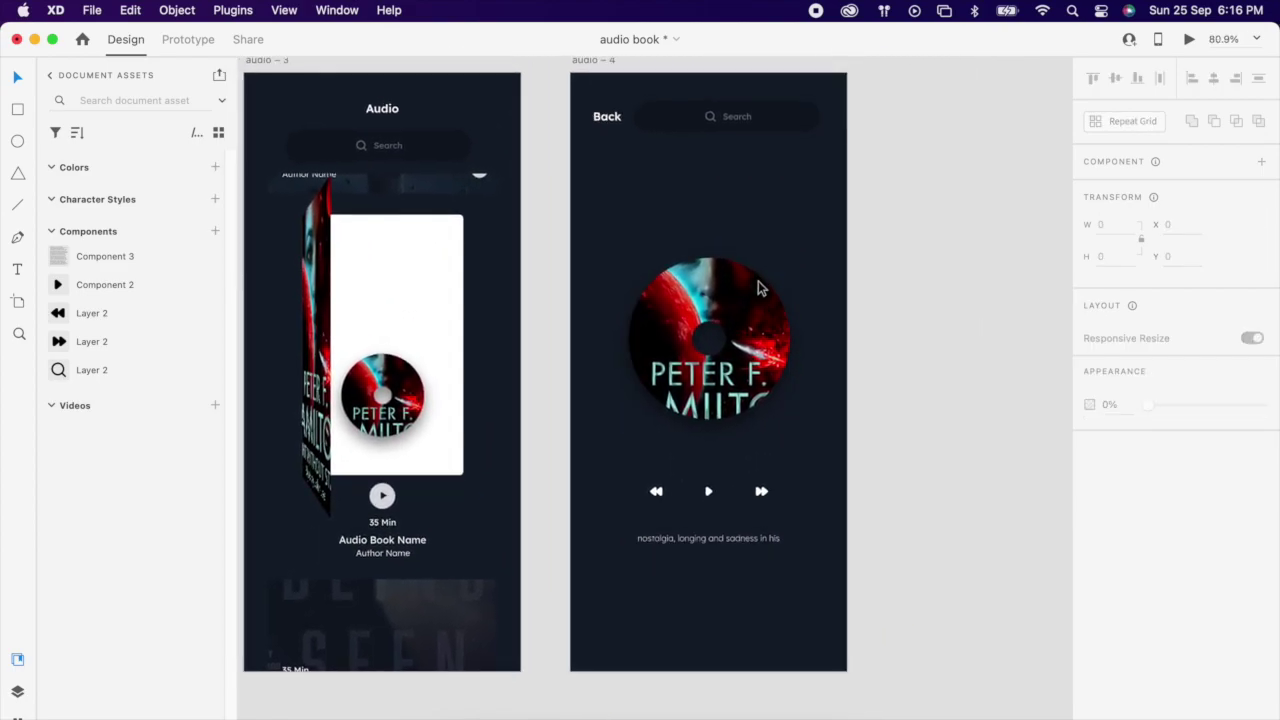
{"action": "scroll", "coordinate": [752, 366], "scroll_direction": "up", "scroll_amount": 3}
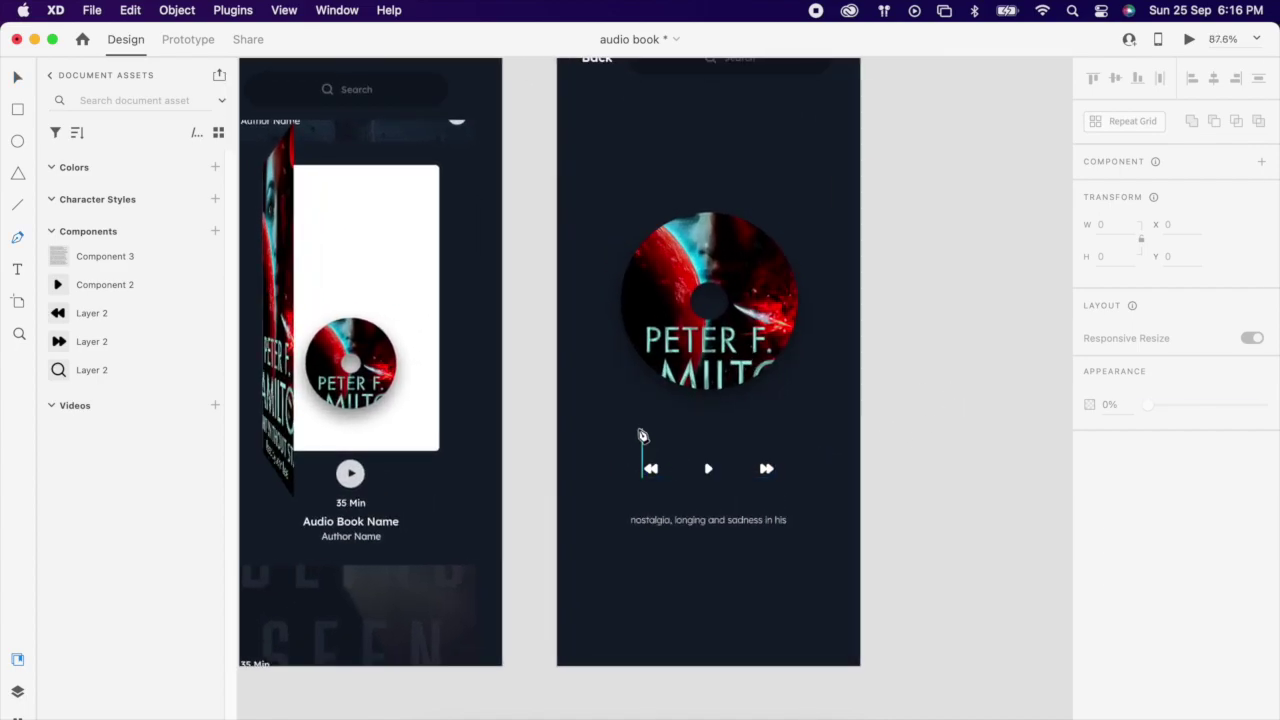
{"action": "left_click_drag", "start_coordinate": [642, 436], "coordinate": [795, 430]}
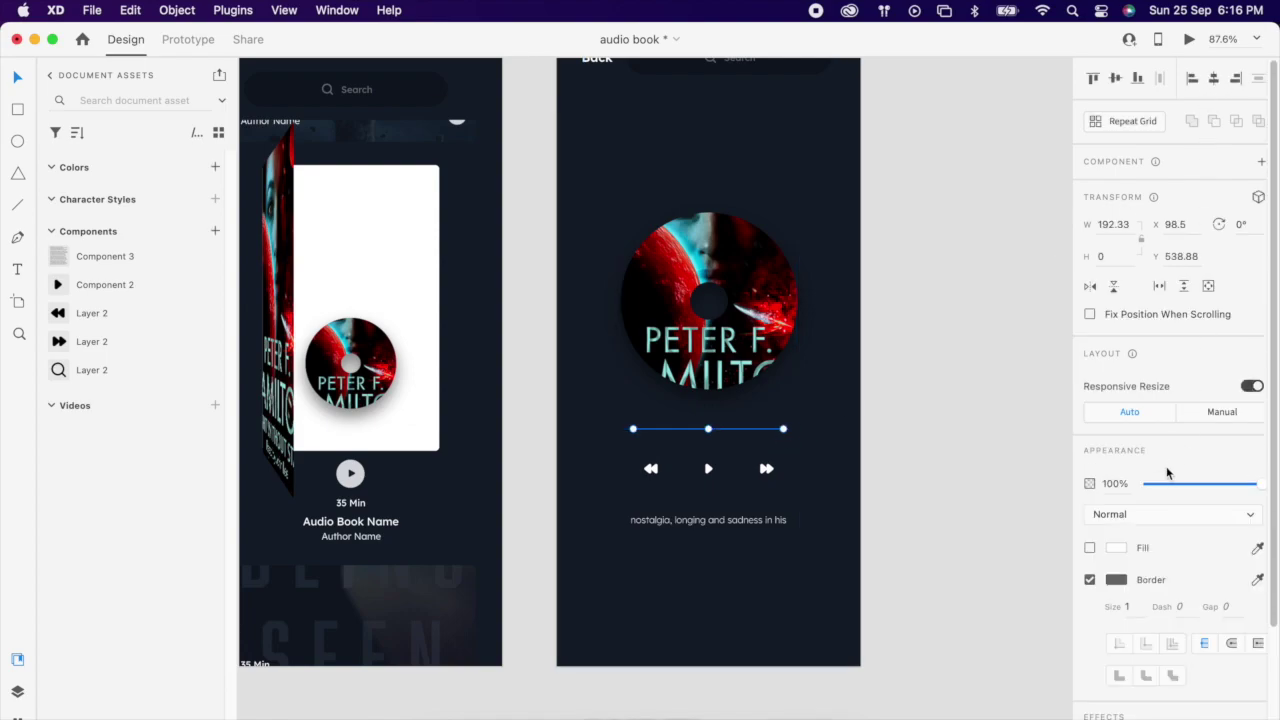
{"action": "left_click", "coordinate": [1109, 580]}
{"action": "left_click_drag", "start_coordinate": [947, 548], "coordinate": [830, 373]}
{"action": "left_click", "coordinate": [789, 463]}
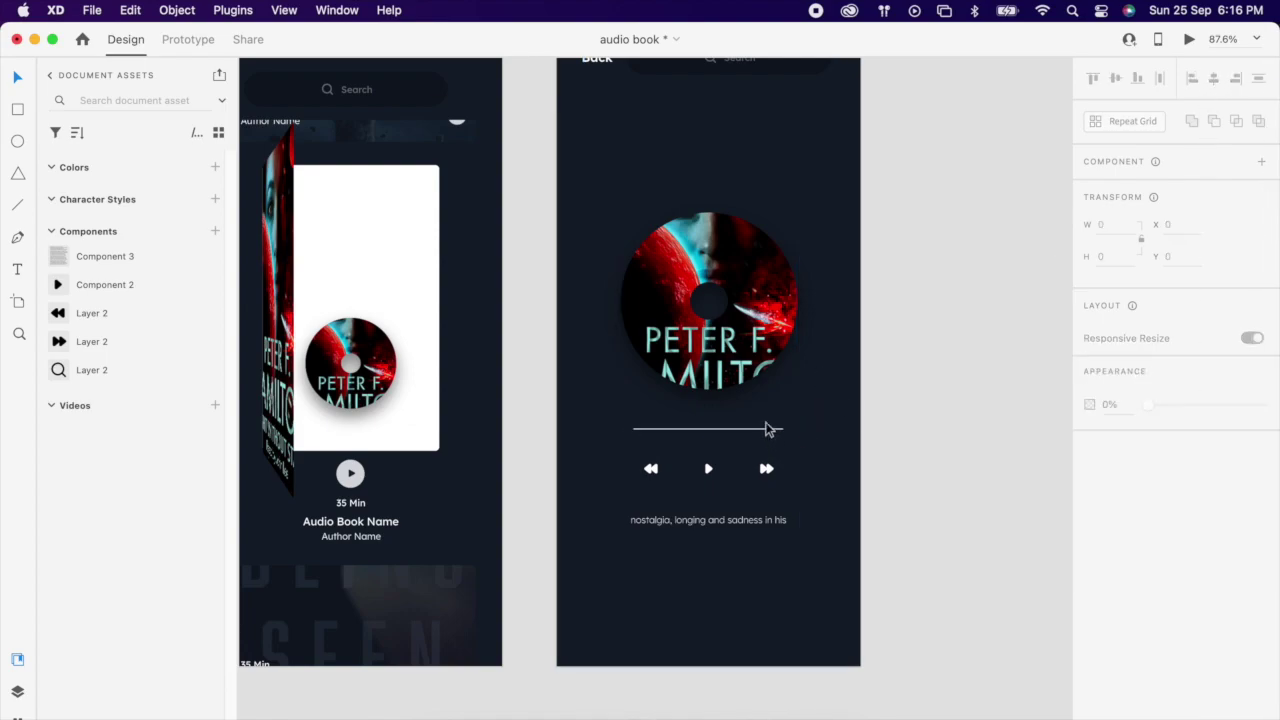
Step: Overlay a shortened white copy of the line, about 65 wide, at its left end and dim the full-length line
{"action": "left_click", "coordinate": [767, 427]}
{"action": "left_click", "coordinate": [769, 431]}
{"action": "left_click", "coordinate": [766, 431]}
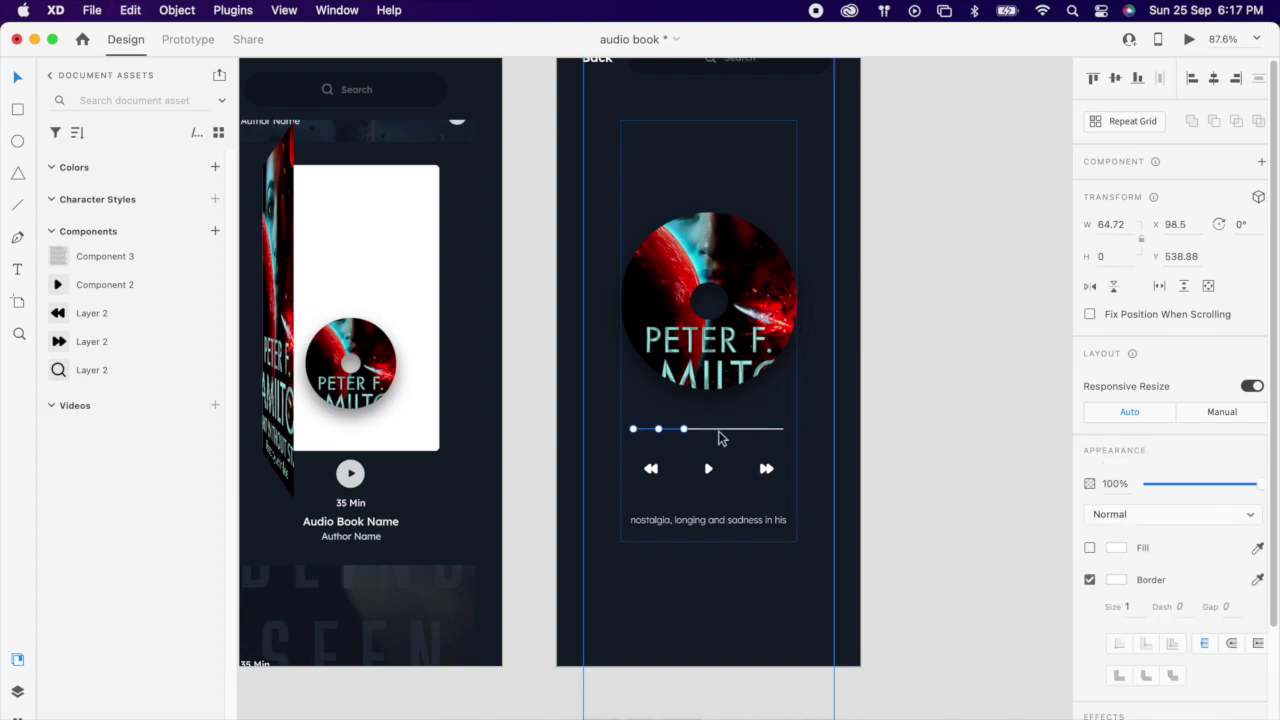
{"action": "left_click", "coordinate": [718, 436]}
{"action": "left_click", "coordinate": [720, 434]}
{"action": "left_click", "coordinate": [971, 449]}
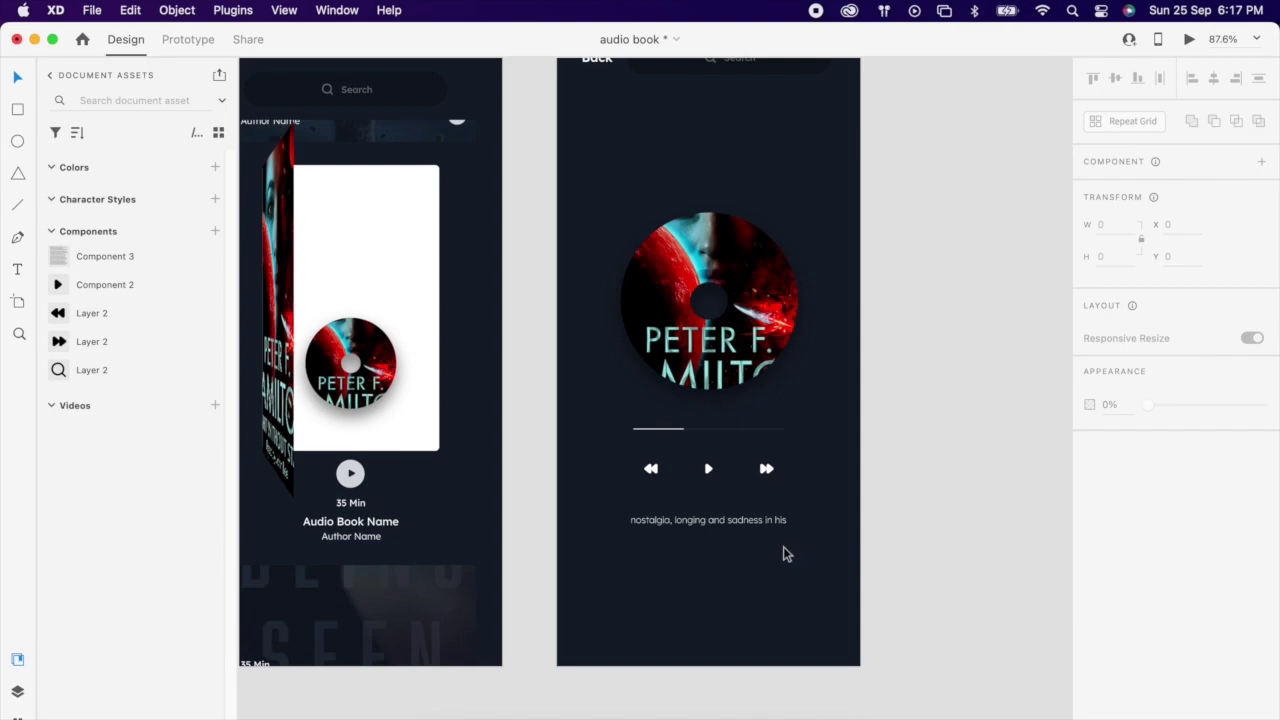
Step: Enlarge the disc on audio – 4 to about 323 by 323 and move it slightly higher
{"action": "scroll", "coordinate": [822, 327], "scroll_direction": "up", "scroll_amount": 2}
{"action": "double_click", "coordinate": [755, 352]}
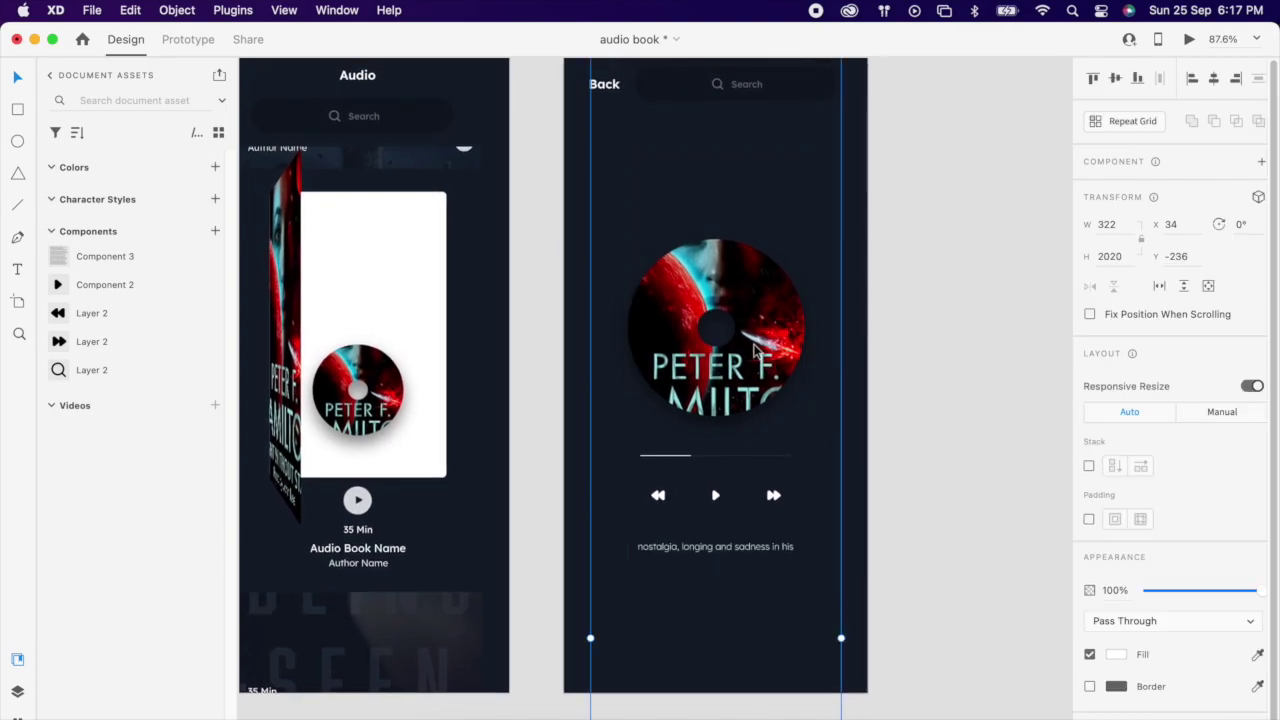
{"action": "double_click", "coordinate": [755, 352]}
{"action": "double_click", "coordinate": [755, 352]}
{"action": "left_click_drag", "start_coordinate": [803, 240], "coordinate": [824, 219]}
{"action": "left_click_drag", "start_coordinate": [778, 333], "coordinate": [778, 314]}
{"action": "left_click", "coordinate": [897, 431]}
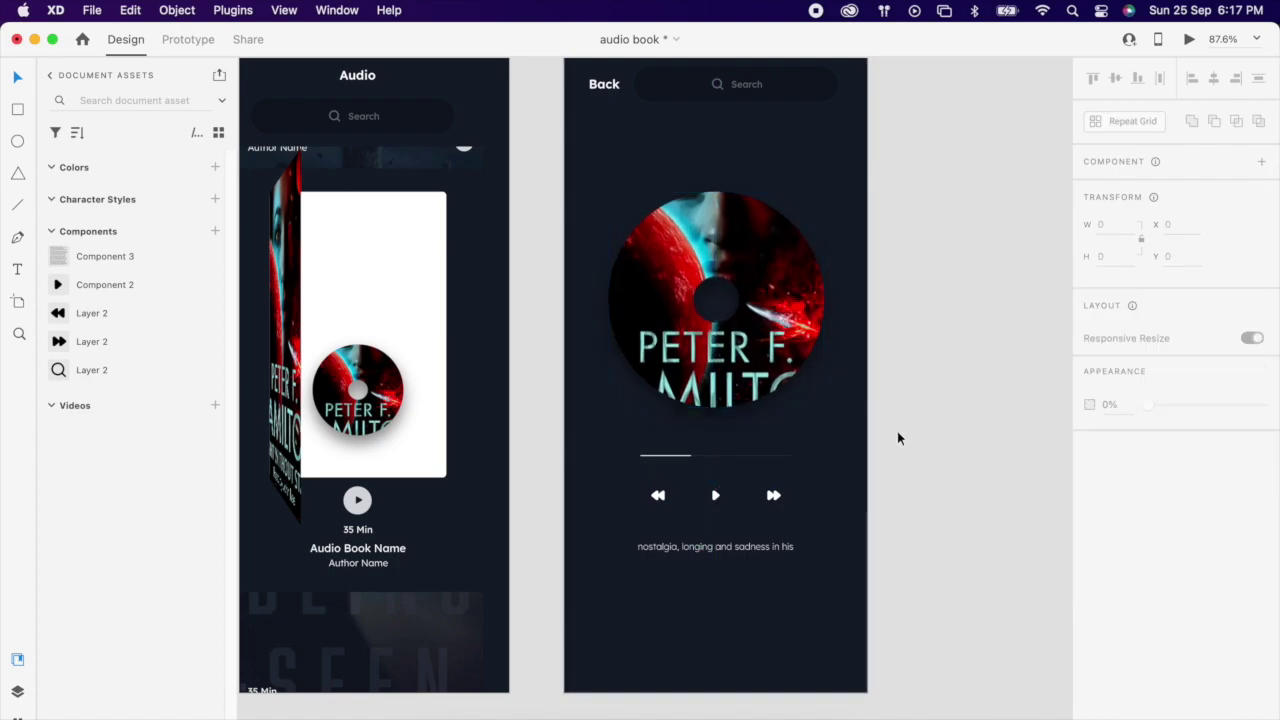
Step: Link the upper disc on audio – 2 to audio – 3 with a Tap Auto-Animate interaction, Ease In-Out, 1 s
{"action": "scroll", "coordinate": [897, 431], "scroll_direction": "down", "scroll_amount": 3}
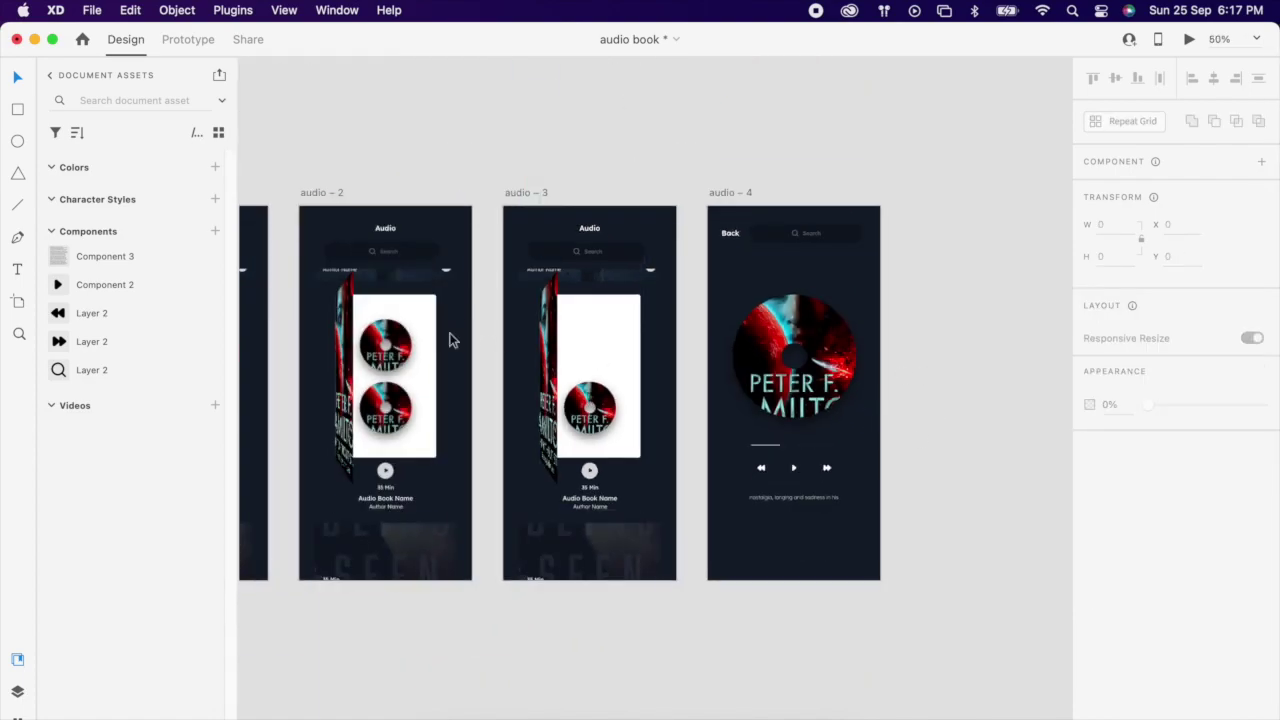
{"action": "left_click", "coordinate": [393, 352]}
{"action": "double_click", "coordinate": [391, 352]}
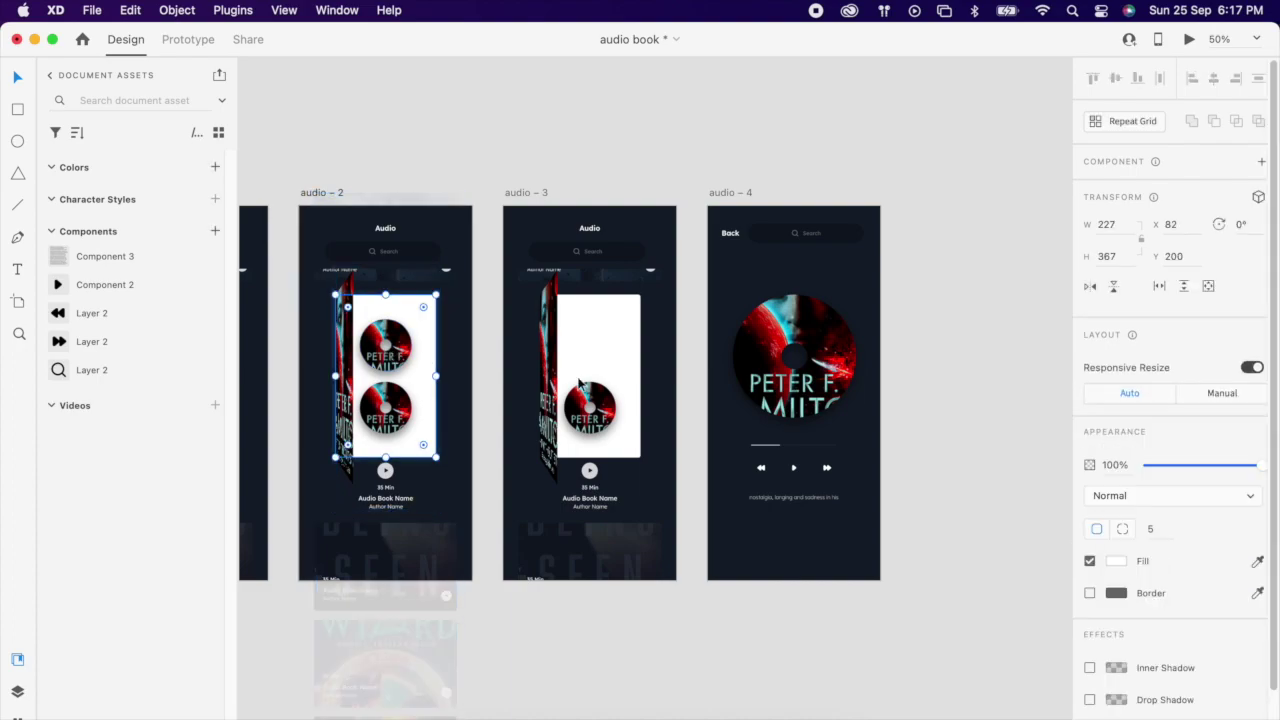
{"action": "scroll", "coordinate": [531, 334], "scroll_direction": "down", "scroll_amount": 3}
{"action": "left_click", "coordinate": [511, 328]}
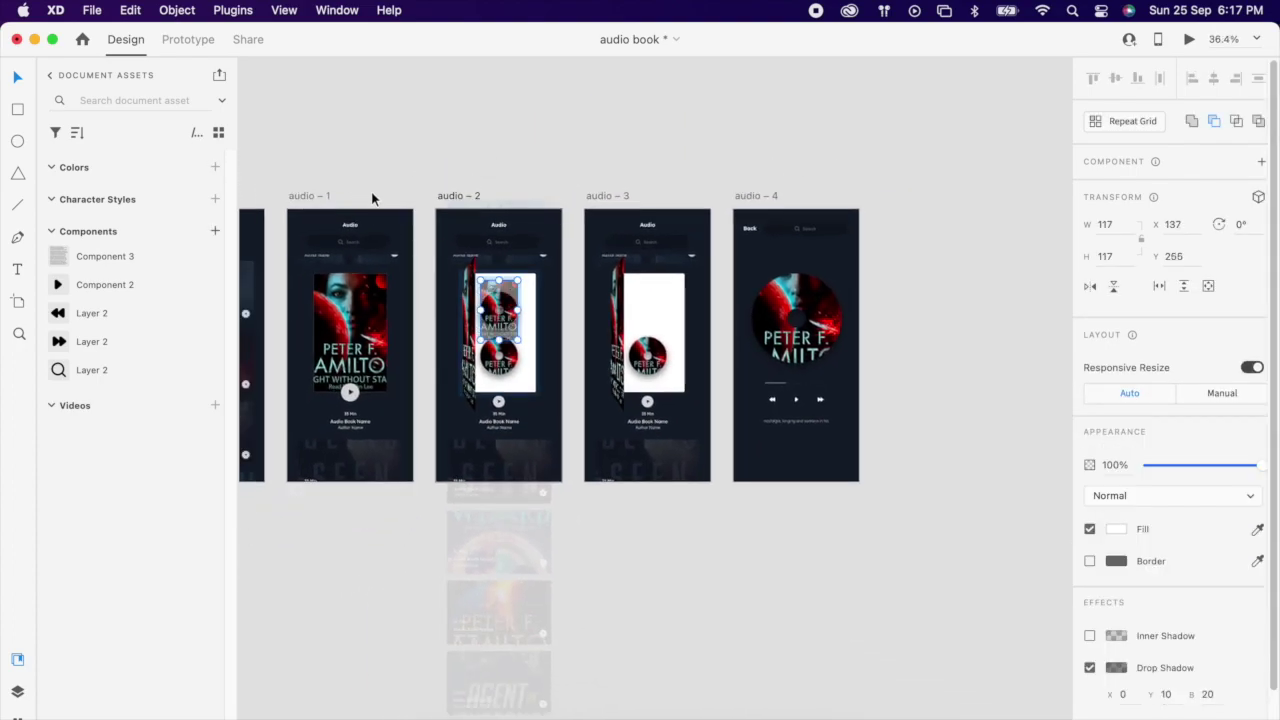
{"action": "left_click", "coordinate": [188, 40]}
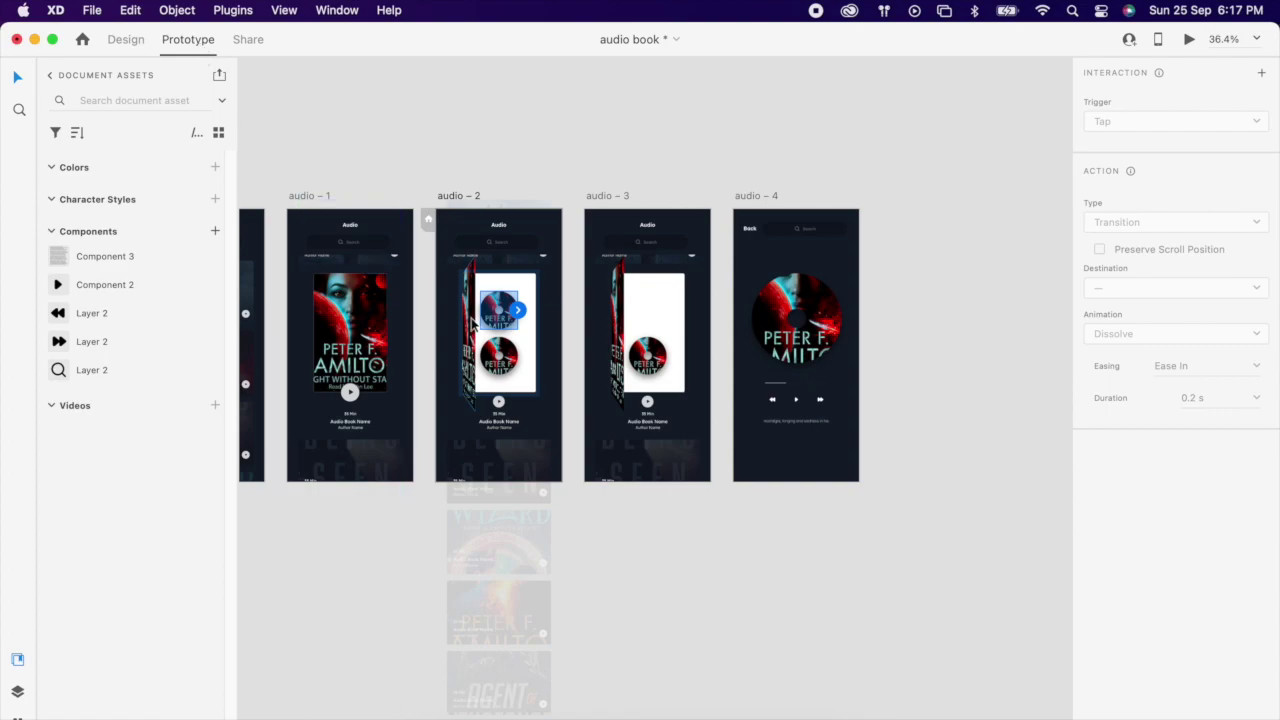
{"action": "left_click_drag", "start_coordinate": [518, 310], "coordinate": [640, 330]}
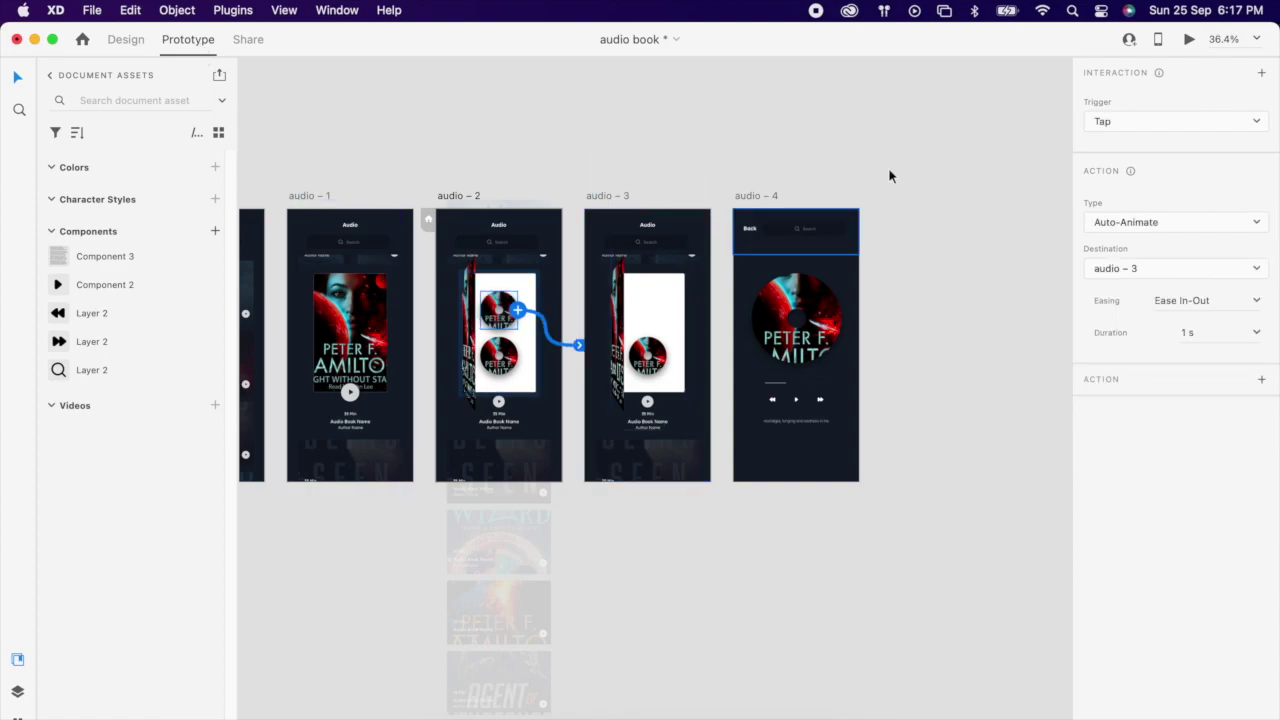
Step: Link the audio – 3 artboard to audio – 4 with Auto-Animate, Ease In-Out, 1 s, and change the interaction's trigger
{"action": "left_click", "coordinate": [615, 198]}
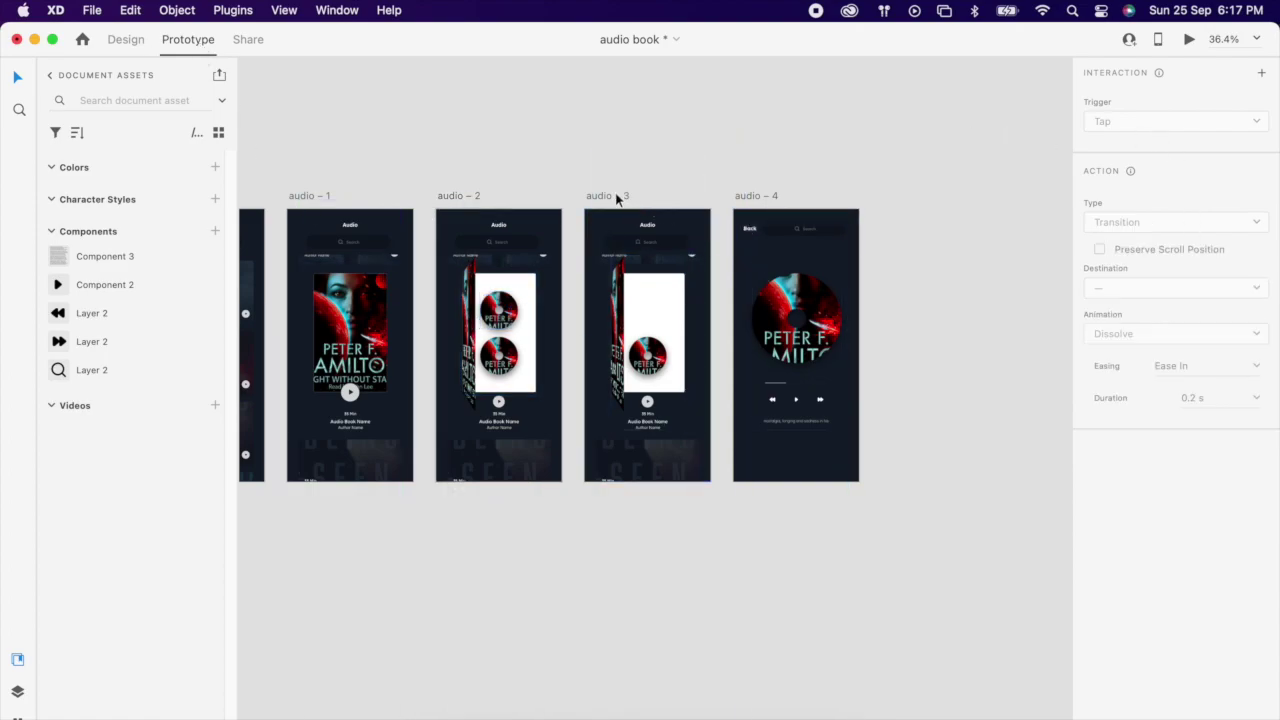
{"action": "left_click_drag", "start_coordinate": [710, 328], "coordinate": [790, 330]}
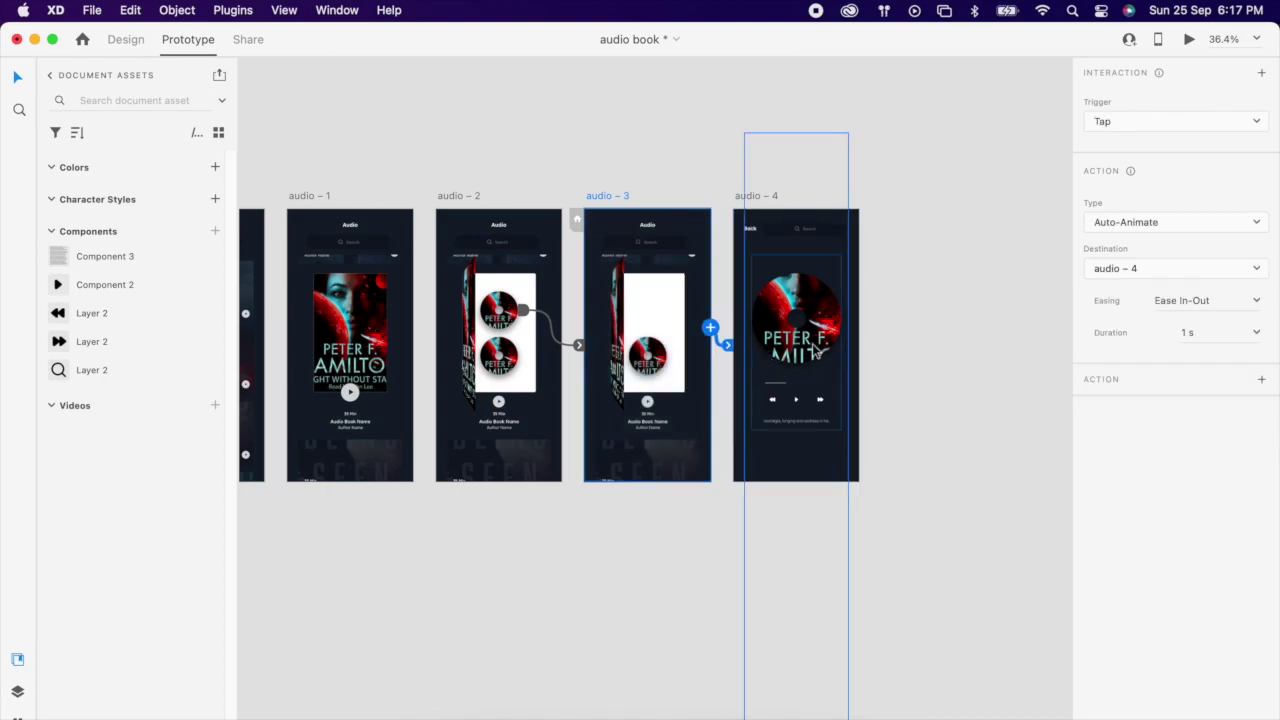
{"action": "left_click", "coordinate": [1126, 120]}
{"action": "left_click", "coordinate": [1149, 157]}
{"action": "left_click", "coordinate": [963, 211]}
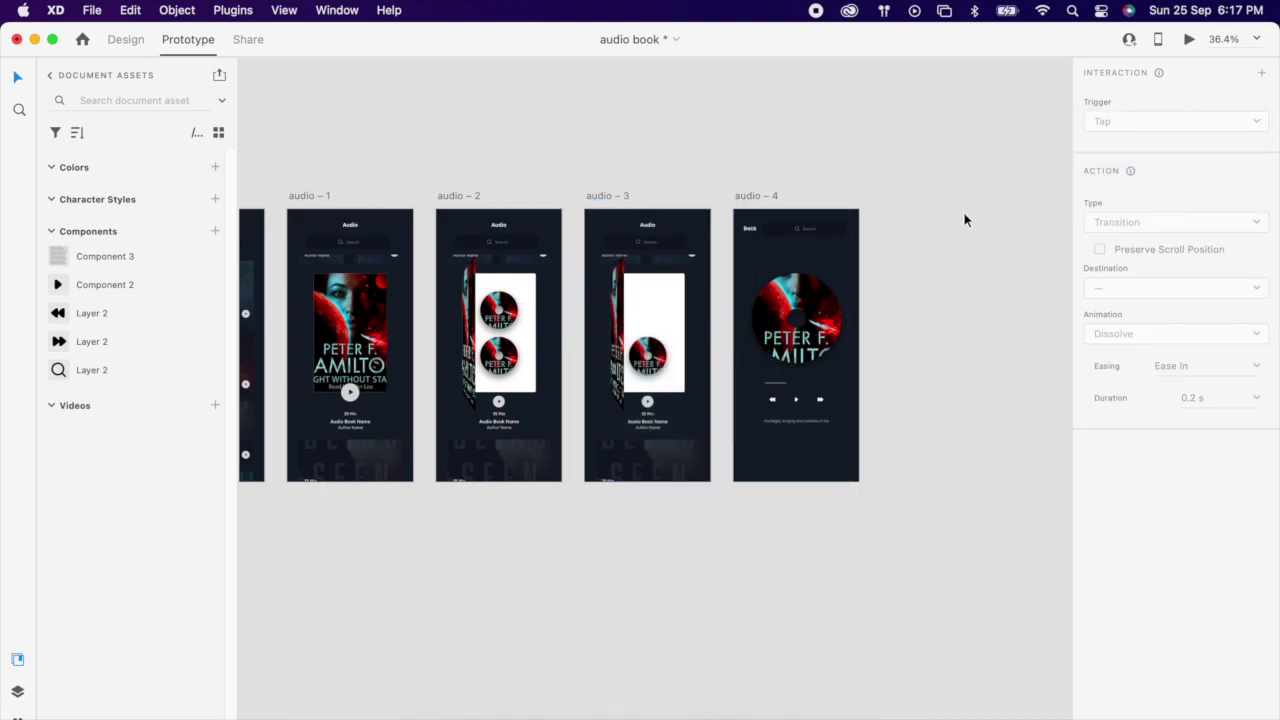
{"action": "scroll", "coordinate": [963, 211], "scroll_direction": "down", "scroll_amount": 3}
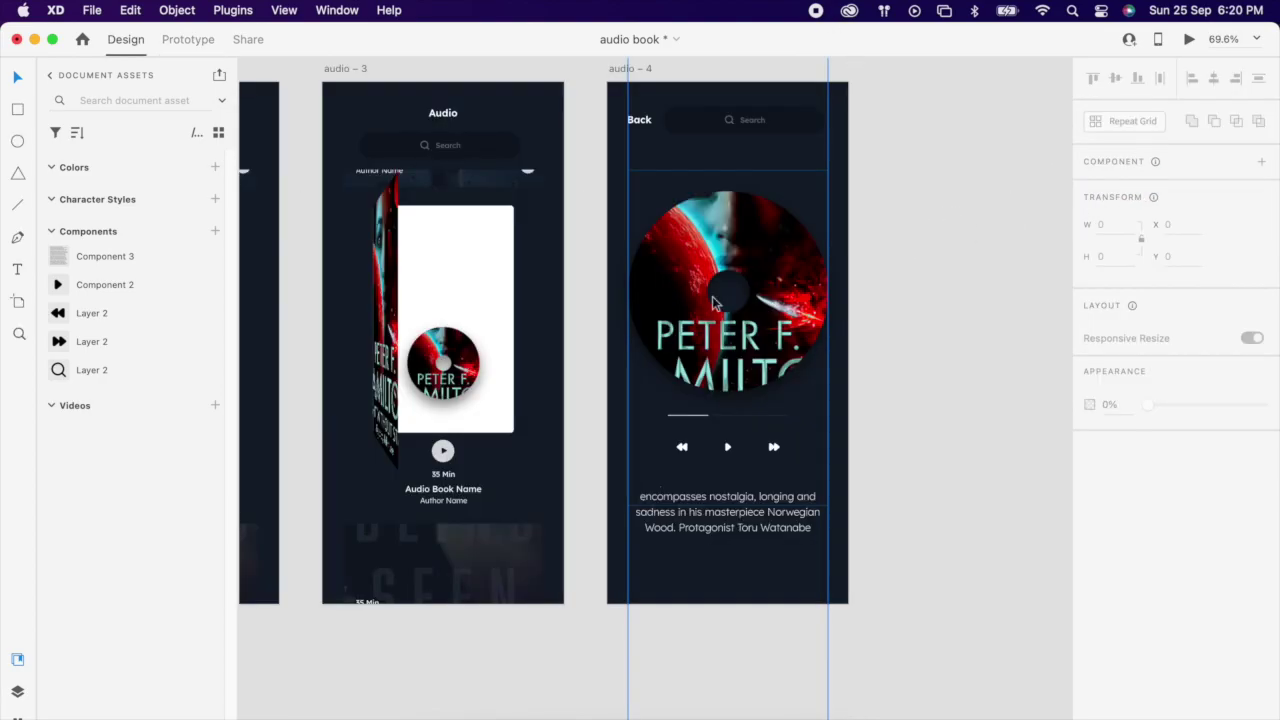
Step: Cover the description's first line with a borderless rectangle about 316 by 40, filled with the artboard's background colour at 52% opacity
{"action": "scroll", "coordinate": [834, 451], "scroll_direction": "up", "scroll_amount": 5}
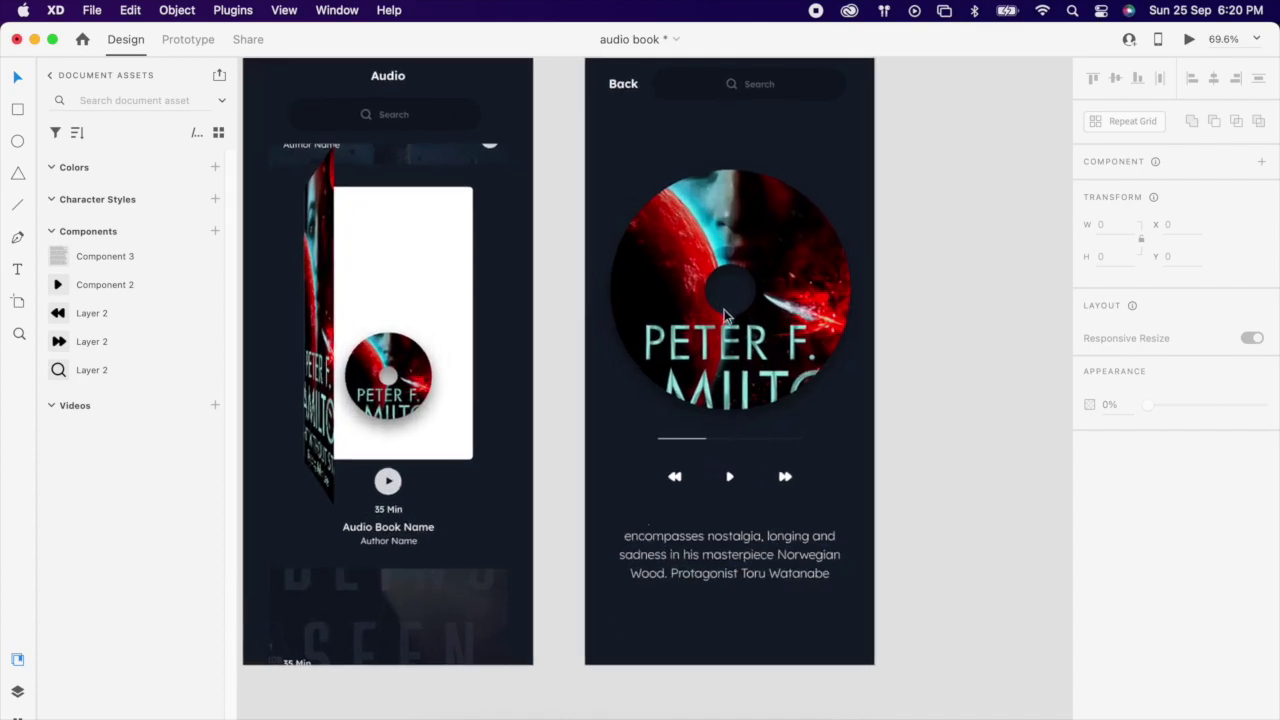
{"action": "key", "text": "r"}
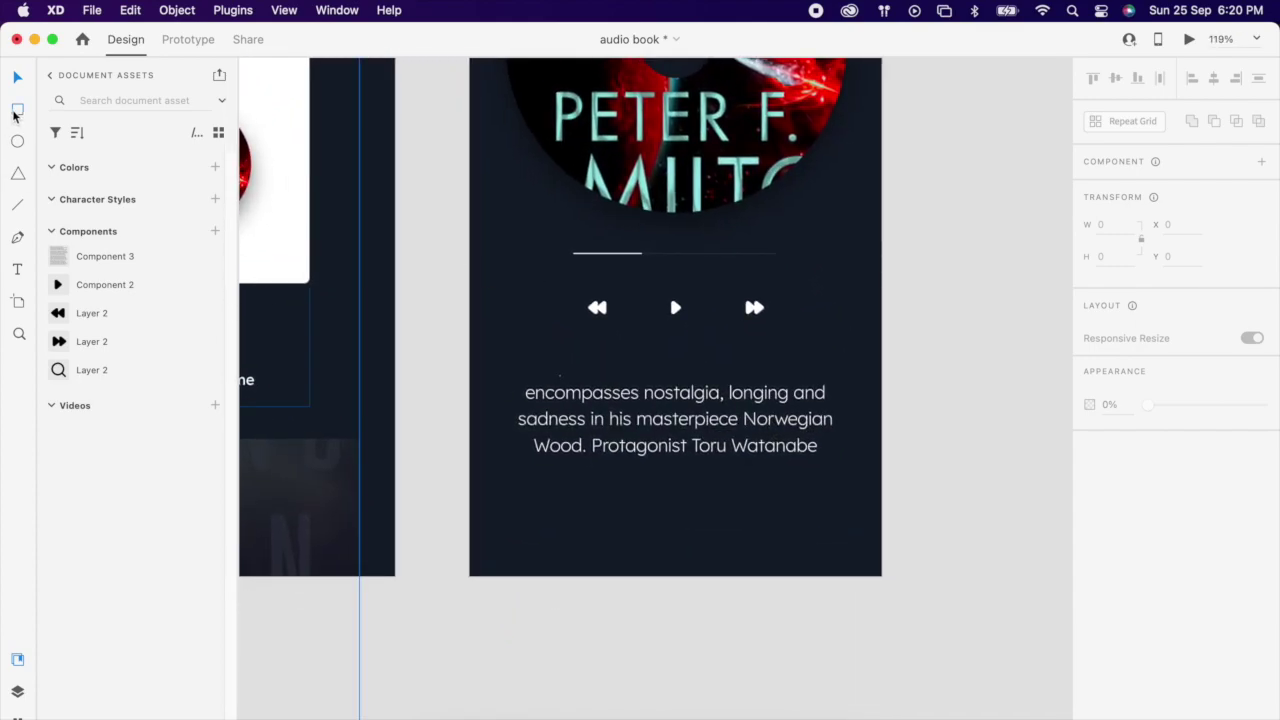
{"action": "mouse_move", "coordinate": [506, 361]}
{"action": "left_mouse_down"}
{"action": "mouse_move", "coordinate": [834, 389]}
{"action": "mouse_move", "coordinate": [840, 401]}
{"action": "left_mouse_up"}
{"action": "left_click", "coordinate": [1091, 612]}
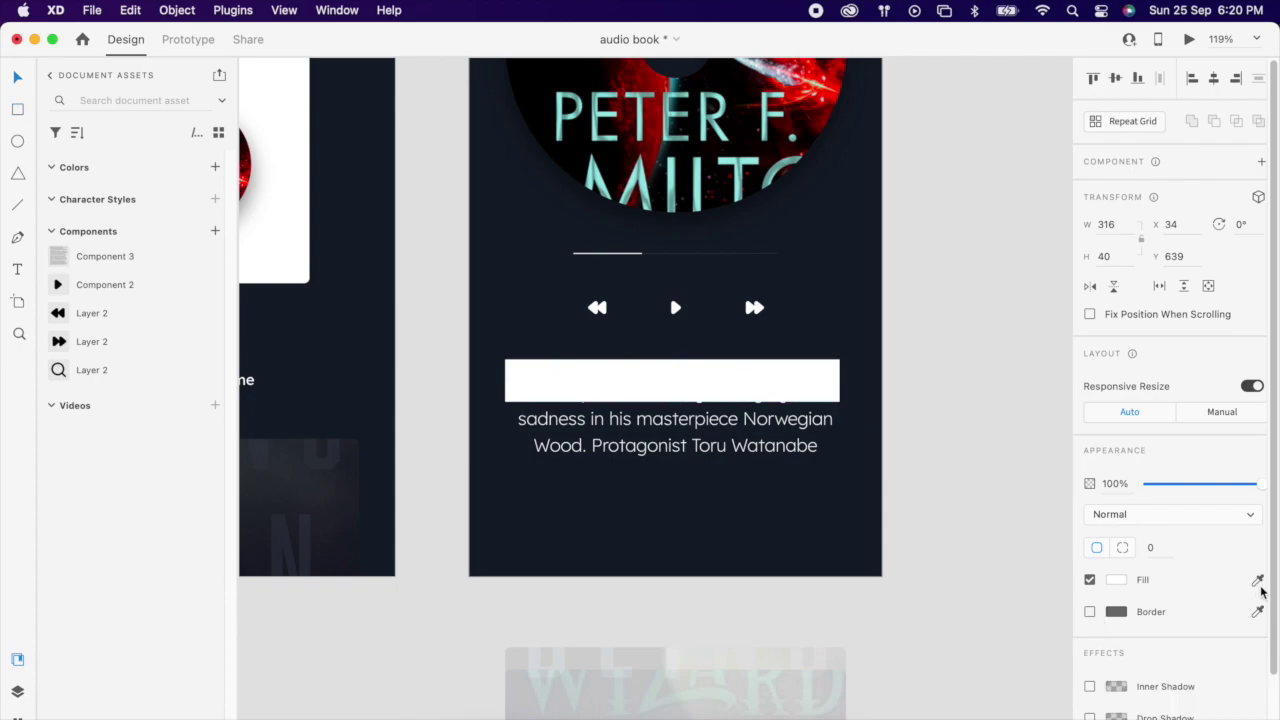
{"action": "left_click", "coordinate": [1257, 580]}
{"action": "left_click", "coordinate": [866, 284]}
{"action": "left_click", "coordinate": [1195, 485]}
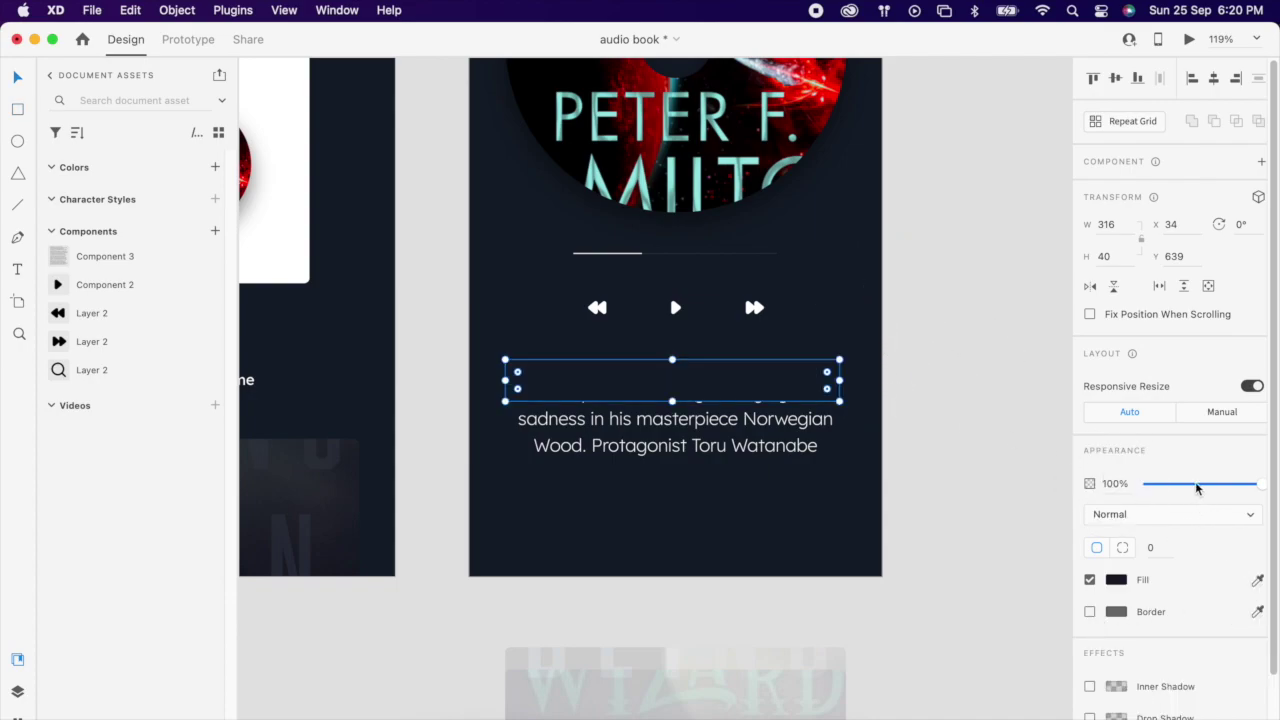
{"action": "left_click_drag", "start_coordinate": [1206, 487], "coordinate": [1208, 485]}
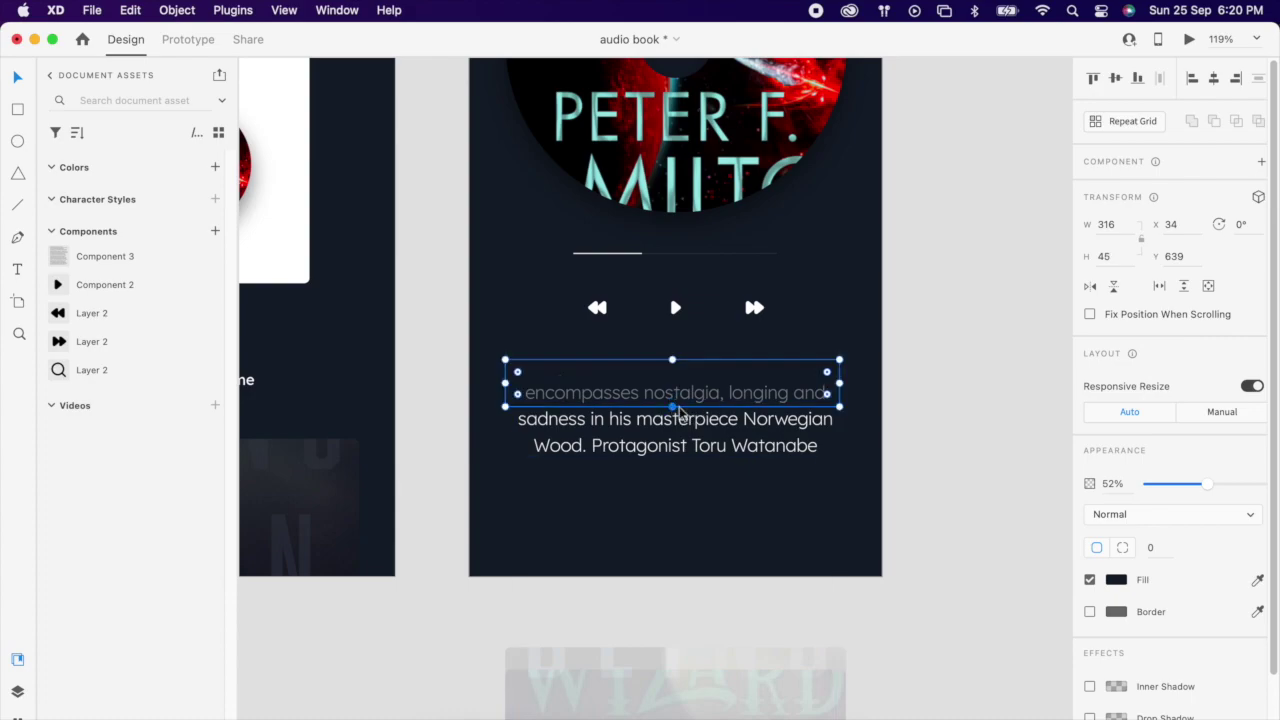
Step: Place a copy of the translucent rectangle over the description's third line, centre both rectangles horizontally and make them more opaque
{"action": "left_click_drag", "start_coordinate": [717, 383], "coordinate": [716, 453]}
{"action": "left_click", "coordinate": [738, 397], "text": "shift"}
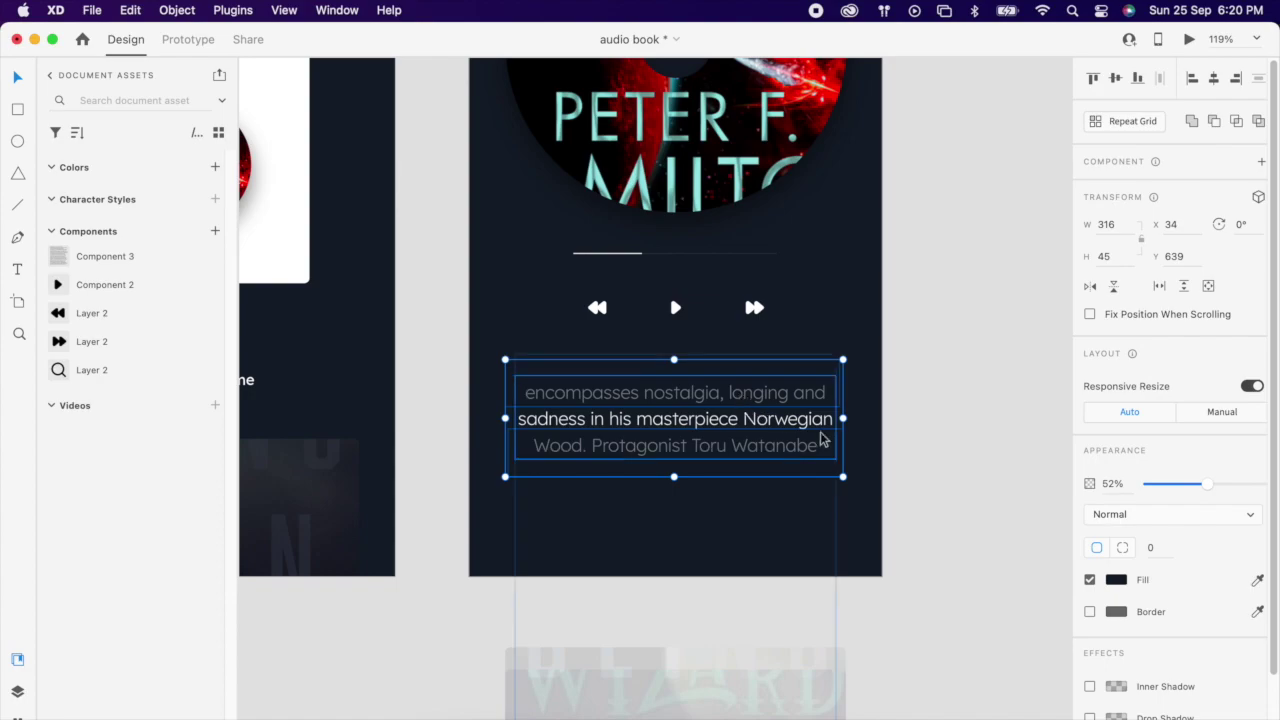
{"action": "left_click", "coordinate": [1214, 80]}
{"action": "left_click_drag", "start_coordinate": [1205, 485], "coordinate": [1234, 486]}
{"action": "left_click", "coordinate": [1003, 380]}
Step: Duplicate the audio – 4 artboard
{"action": "scroll", "coordinate": [706, 386], "scroll_direction": "down", "scroll_amount": 6}
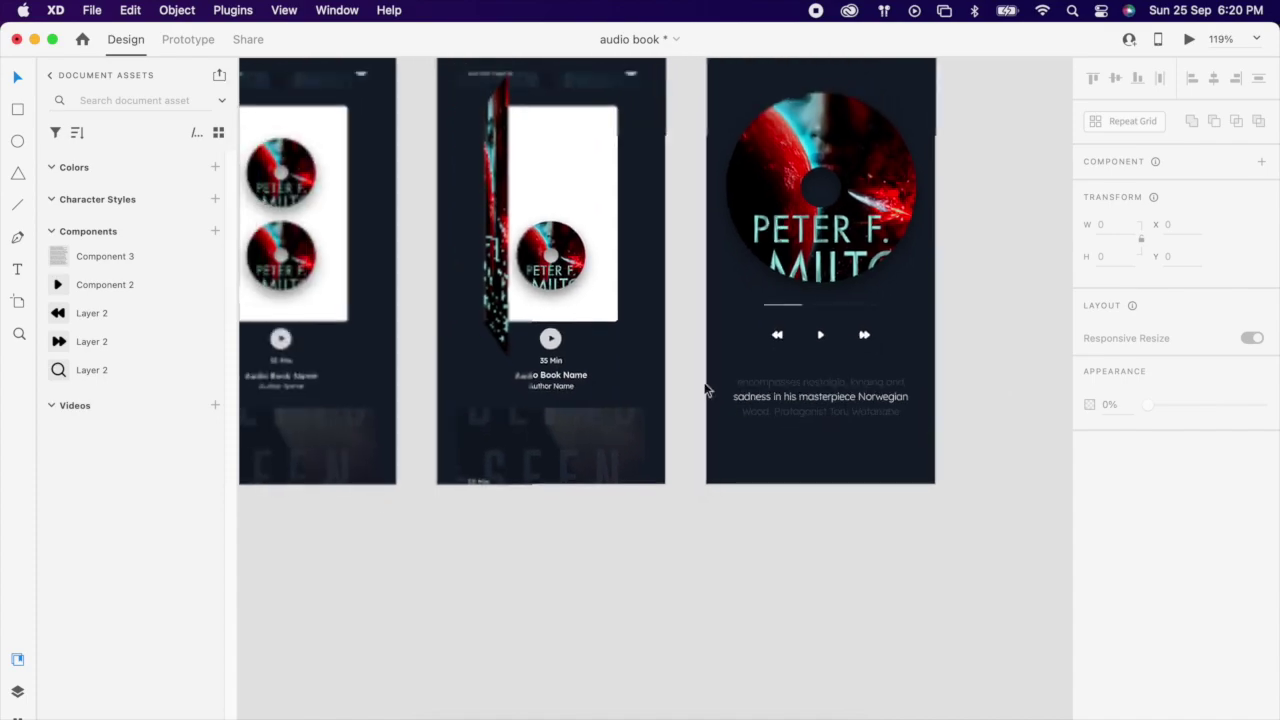
{"action": "scroll", "coordinate": [831, 365], "scroll_direction": "right", "scroll_amount": 2}
{"action": "scroll", "coordinate": [831, 365], "scroll_direction": "up", "scroll_amount": 1}
{"action": "left_click", "coordinate": [722, 137]}
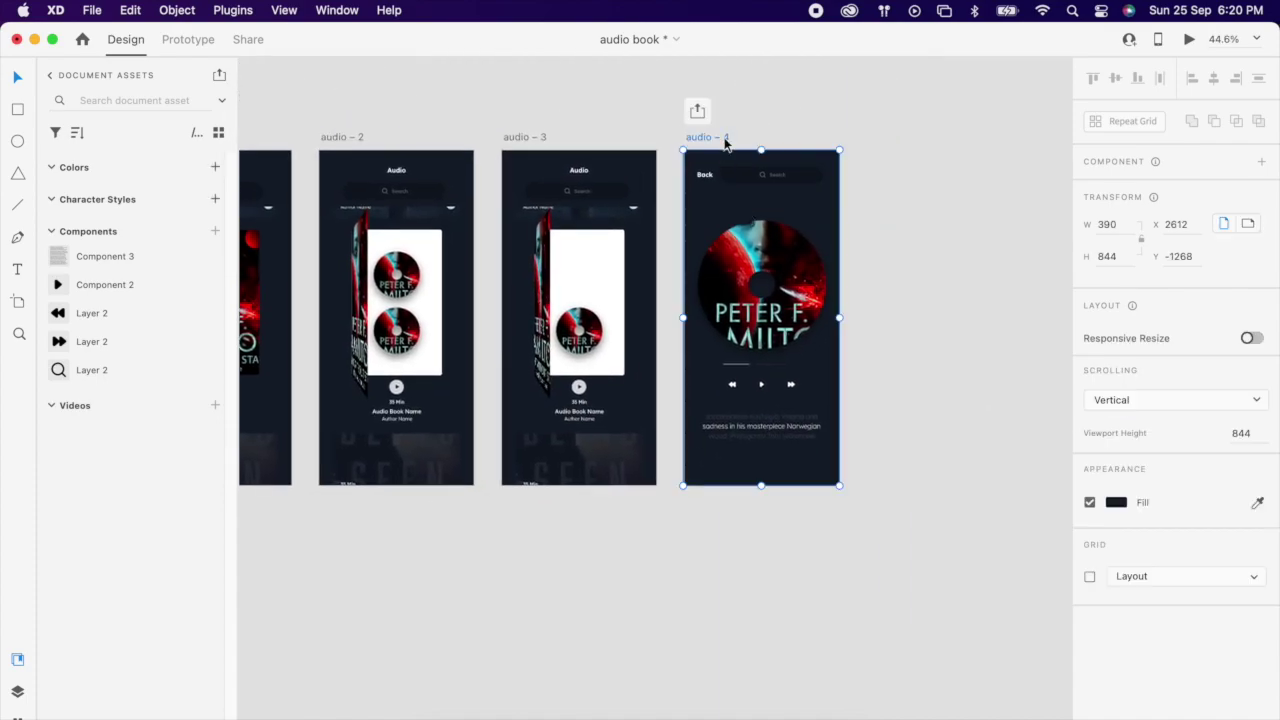
{"action": "key", "text": "super+d"}
Step: Rotate the large disc on the audio – 5 artboard slightly clockwise
{"action": "scroll", "coordinate": [900, 300], "scroll_direction": "up", "scroll_amount": 5}
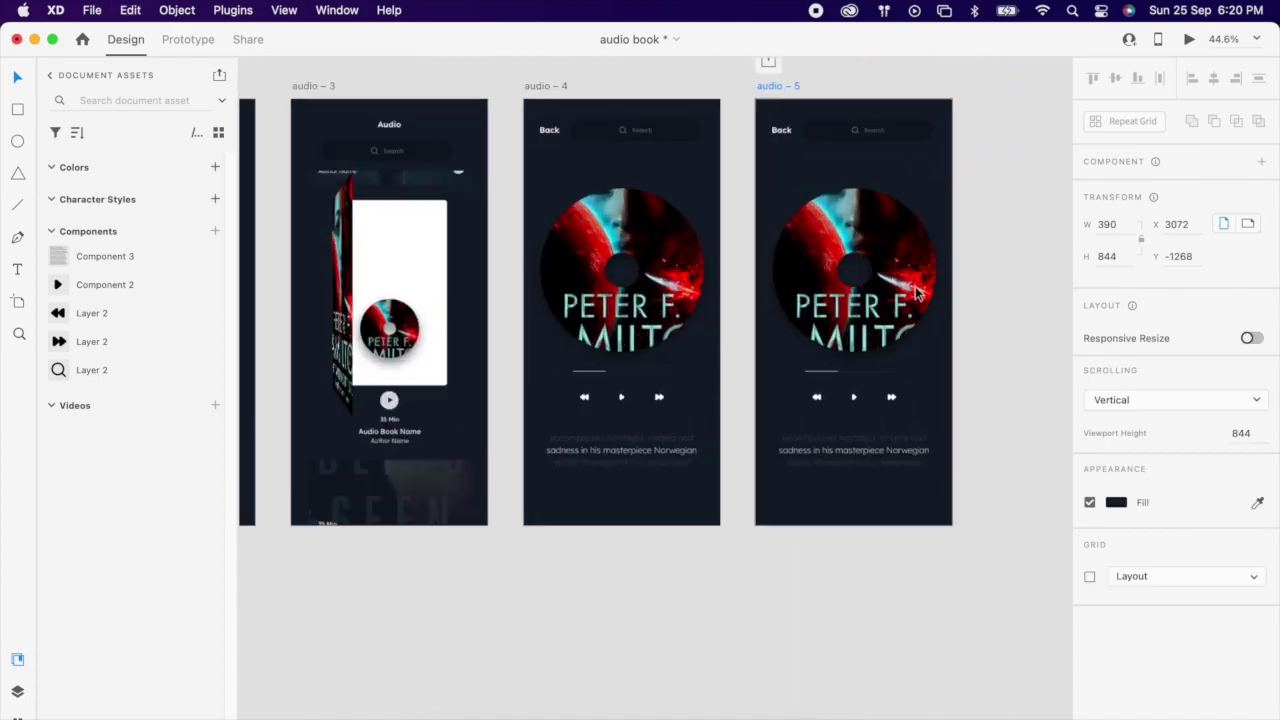
{"action": "left_click", "coordinate": [914, 290]}
{"action": "double_click", "coordinate": [914, 290]}
{"action": "double_click", "coordinate": [914, 290]}
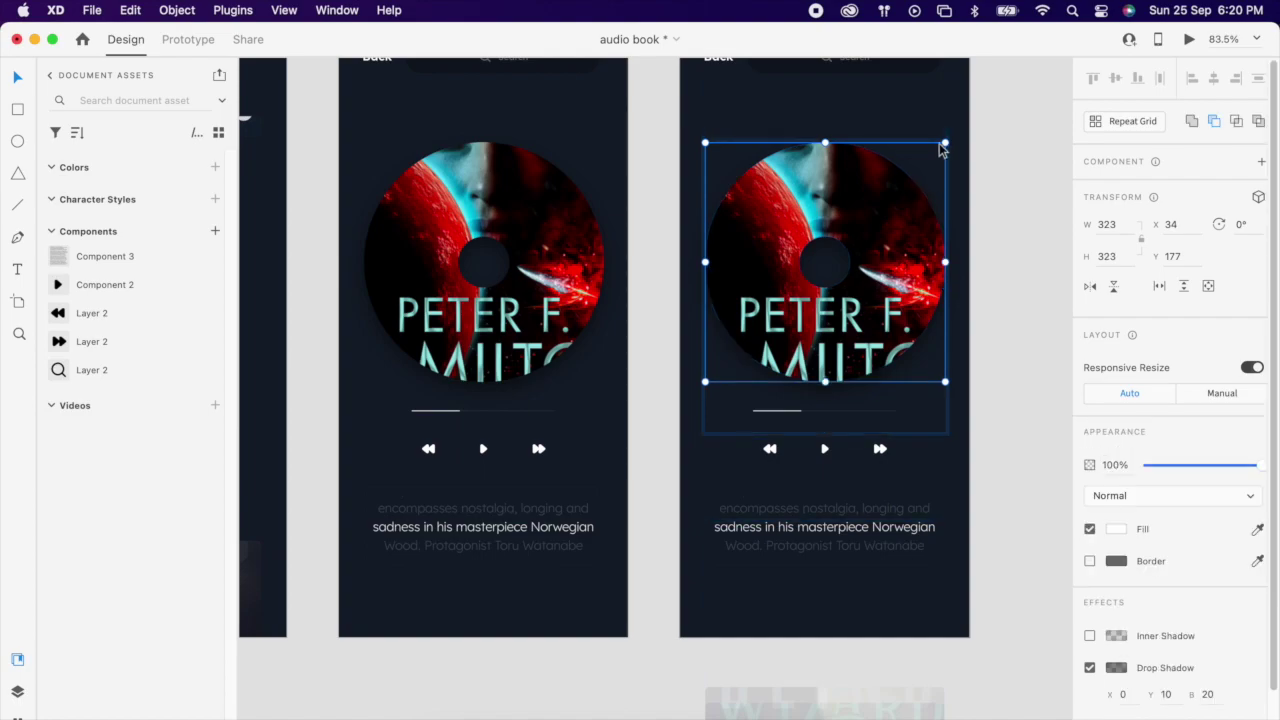
{"action": "left_click", "coordinate": [920, 186]}
{"action": "left_click", "coordinate": [911, 205]}
{"action": "double_click", "coordinate": [911, 205]}
{"action": "double_click", "coordinate": [911, 205]}
{"action": "left_click_drag", "start_coordinate": [949, 139], "coordinate": [977, 178]}
Step: Lengthen the bright progress line on audio – 5 to about half of the playback track
{"action": "left_click", "coordinate": [796, 411]}
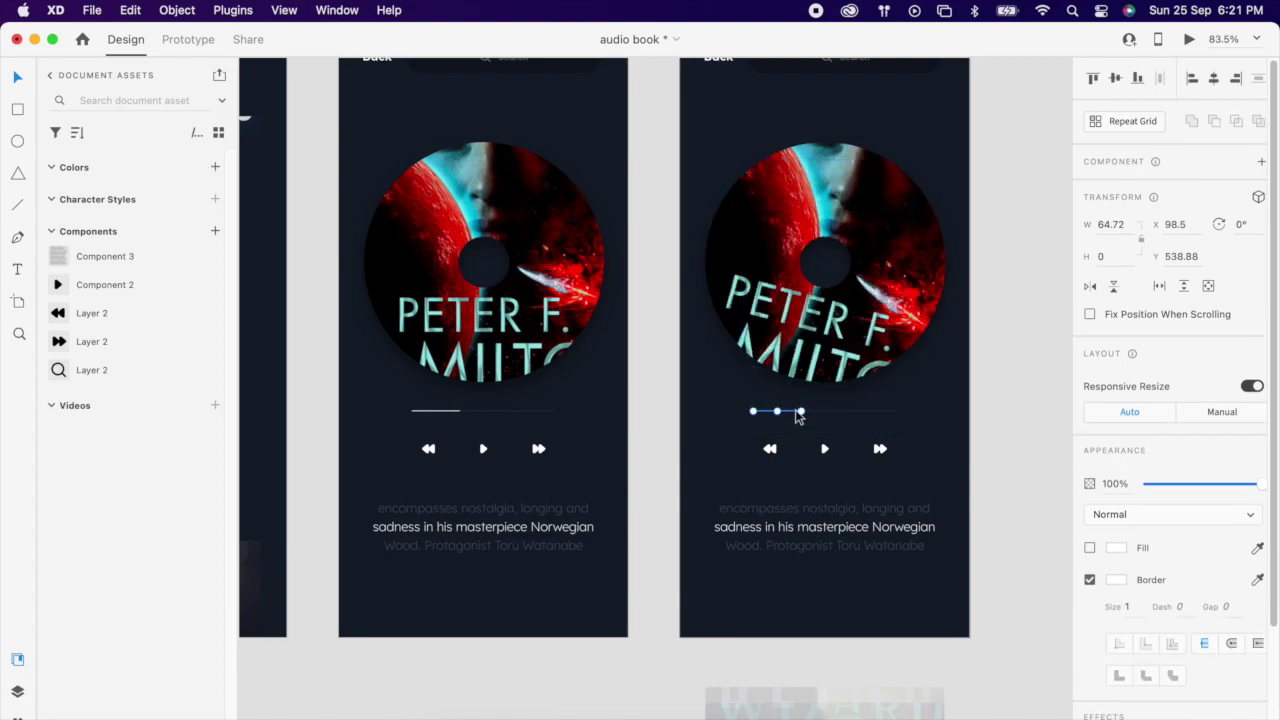
{"action": "left_click_drag", "start_coordinate": [812, 413], "coordinate": [825, 412]}
{"action": "left_click", "coordinate": [988, 427]}
{"action": "scroll", "coordinate": [988, 427], "scroll_direction": "down", "scroll_amount": 3}
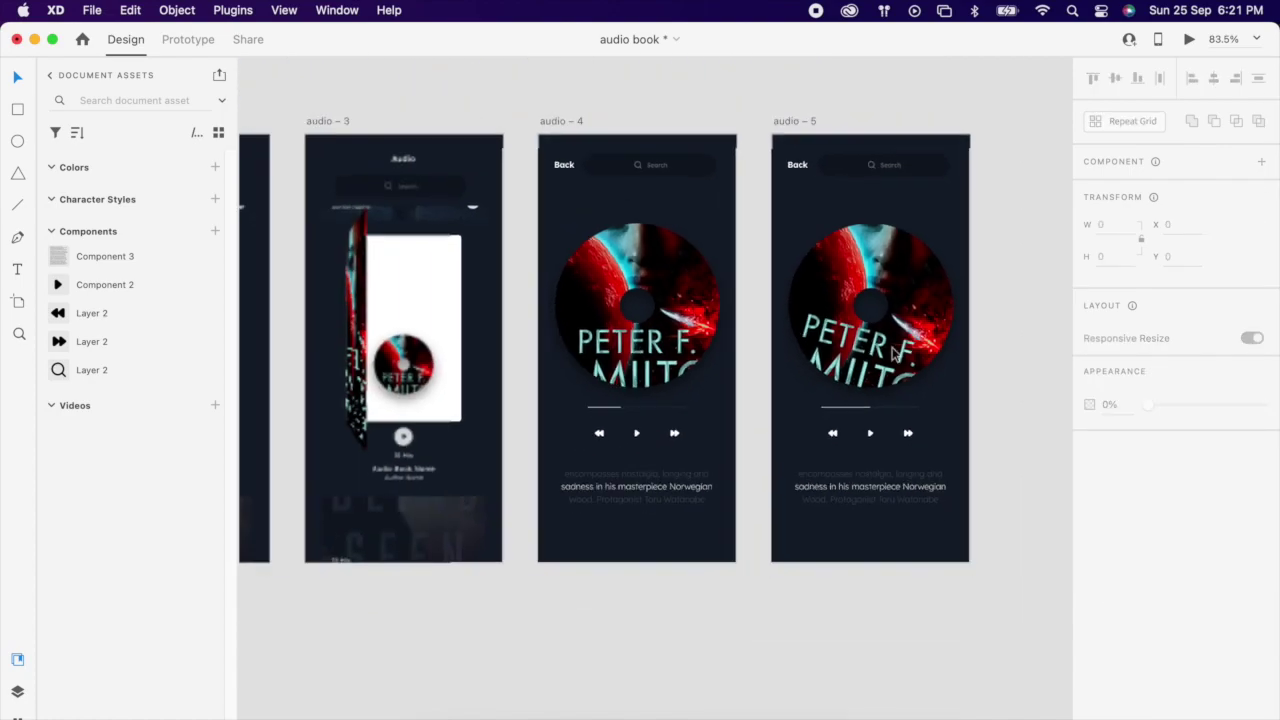
Step: Link audio – 4 to audio – 5 with a Time trigger, 0 s delay, Auto-Animate, Ease In-Out and 5 s duration, and preview it
{"action": "left_click", "coordinate": [575, 124]}
{"action": "left_click", "coordinate": [205, 44]}
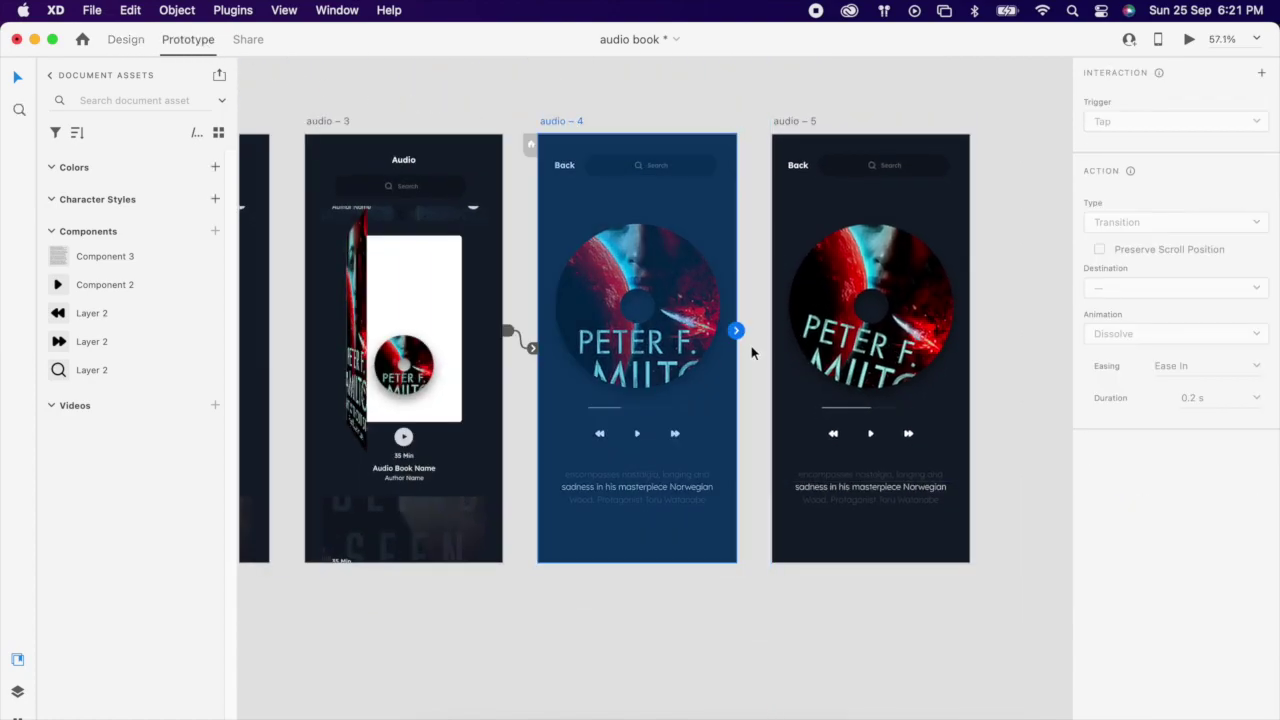
{"action": "left_click_drag", "start_coordinate": [739, 333], "coordinate": [880, 300]}
{"action": "left_click", "coordinate": [1192, 122]}
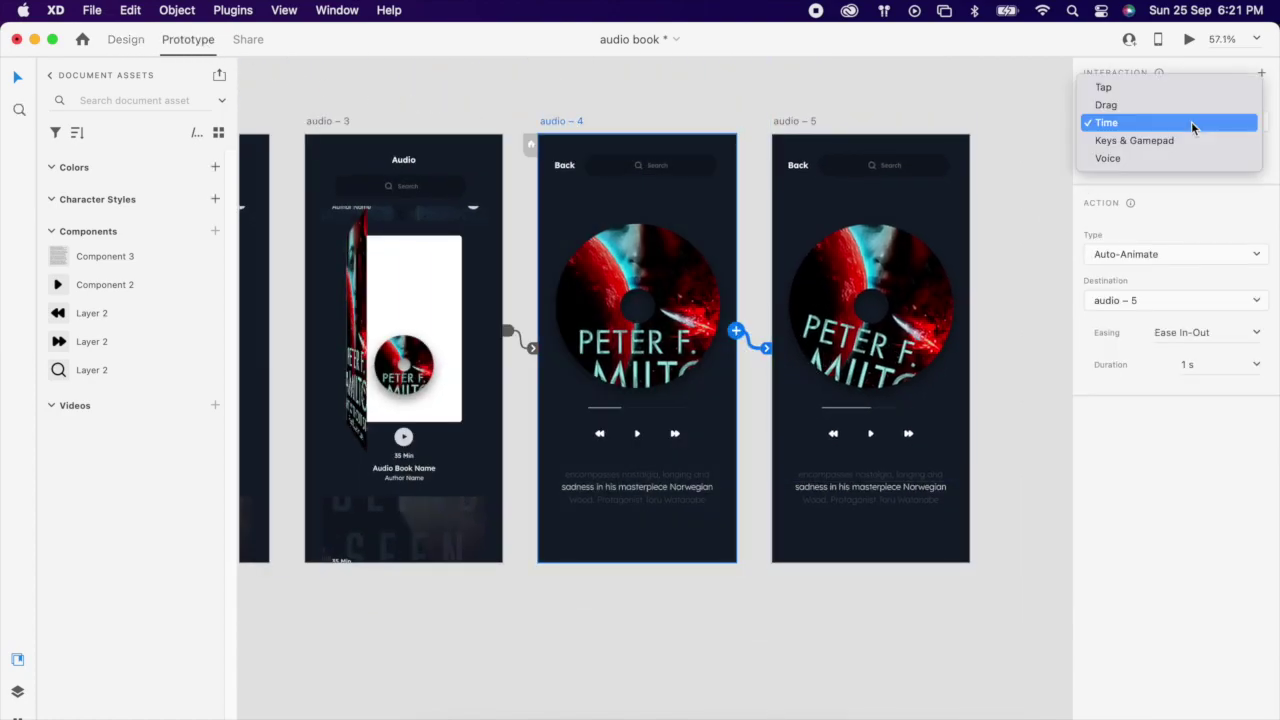
{"action": "left_click", "coordinate": [1192, 123]}
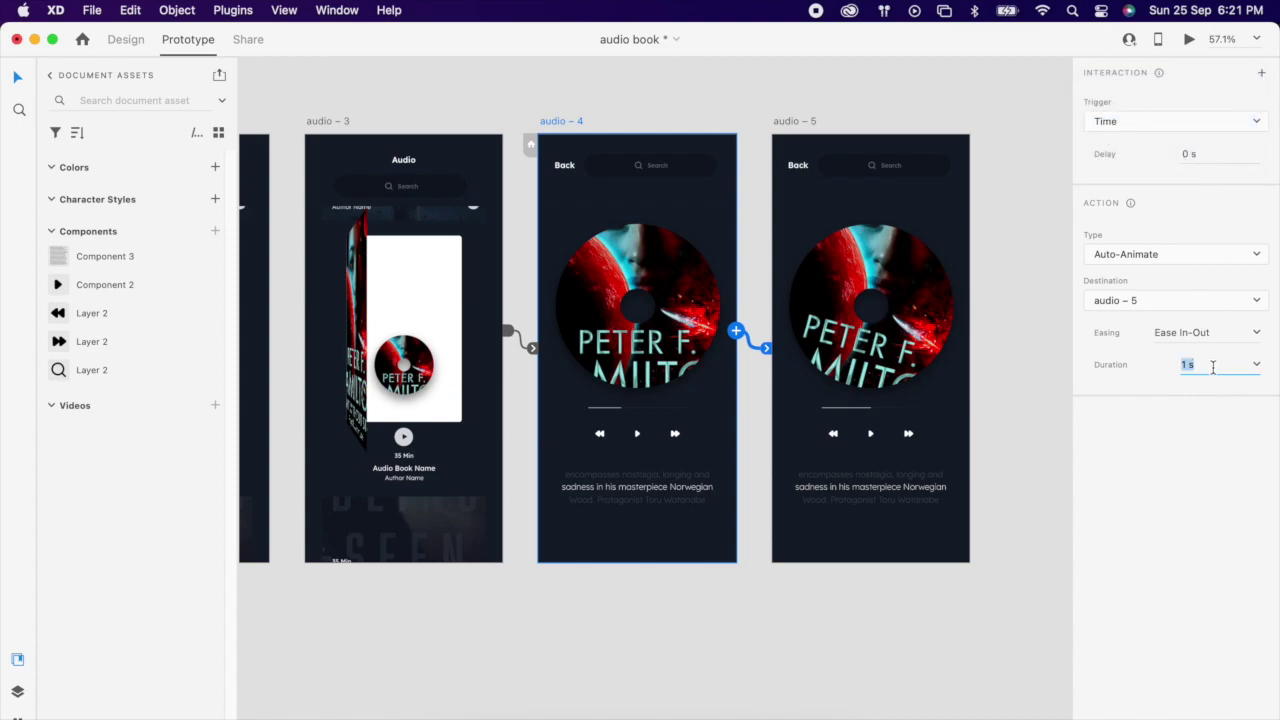
{"action": "left_click", "coordinate": [1190, 40]}
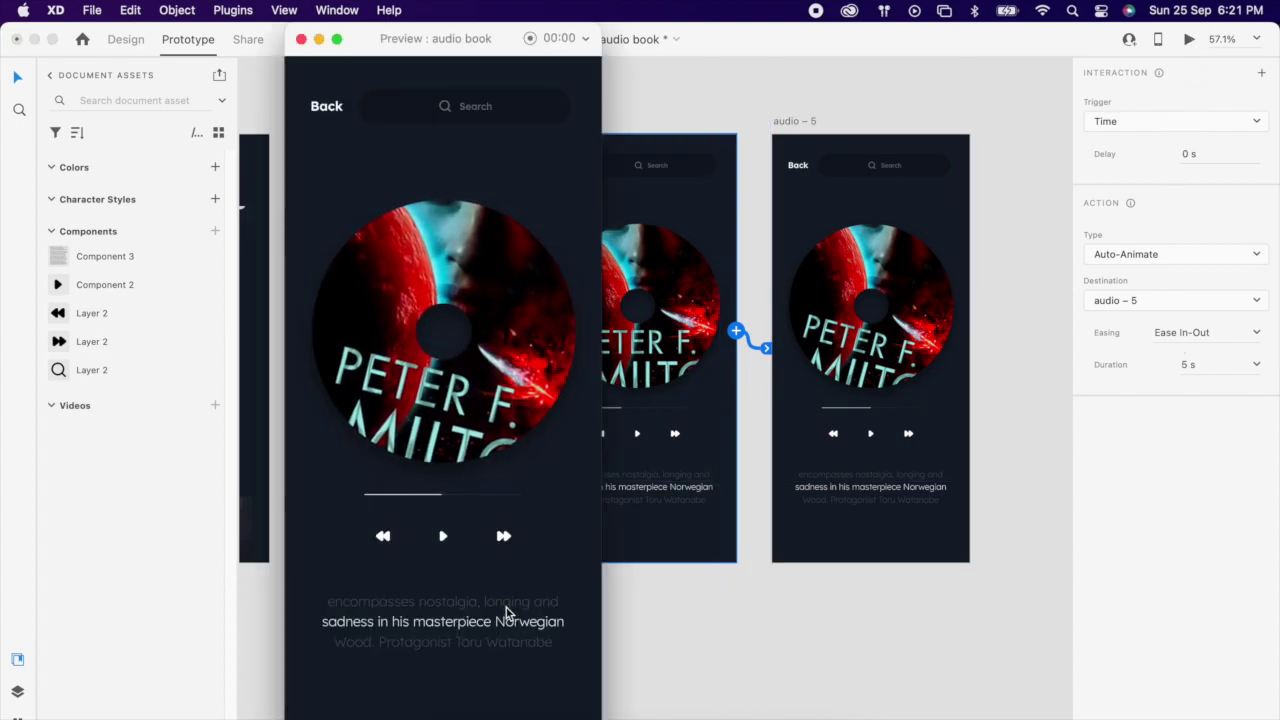
{"action": "left_click", "coordinate": [301, 39]}
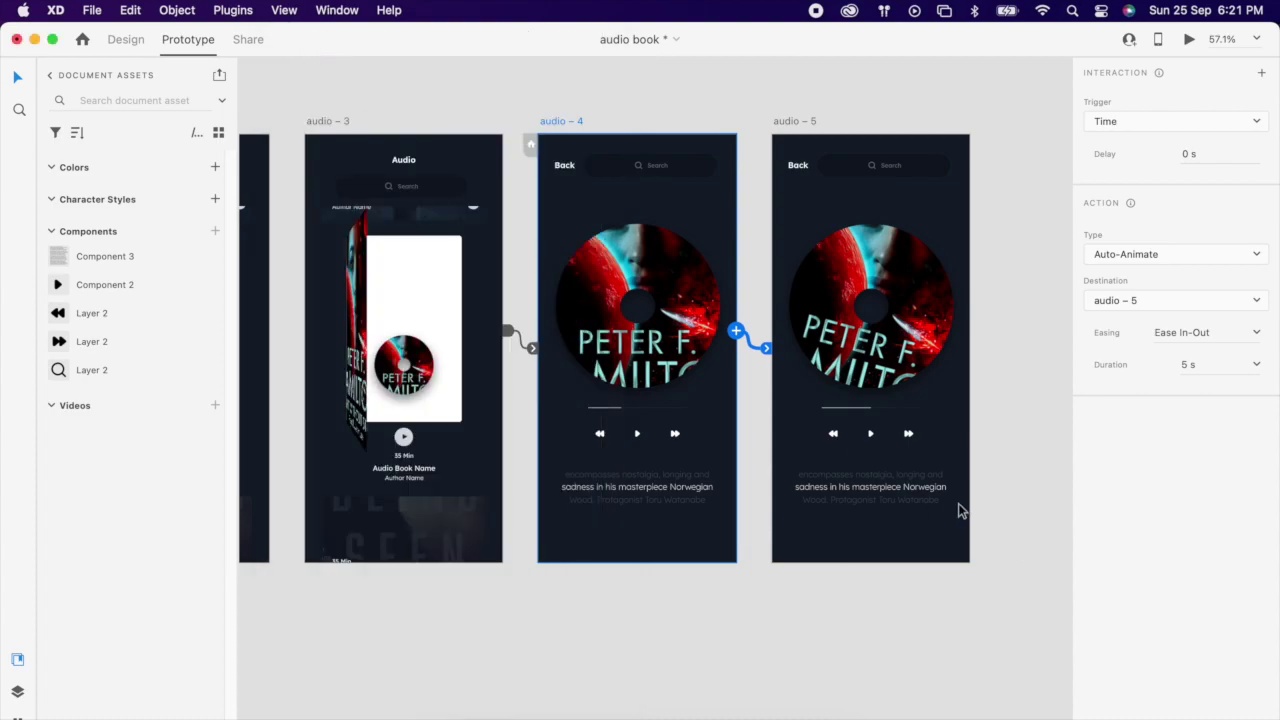
Step: Move the description text on audio – 5 upward behind the translucent rectangles, so that later lines sit in the highlighted gap
{"action": "left_click", "coordinate": [927, 478]}
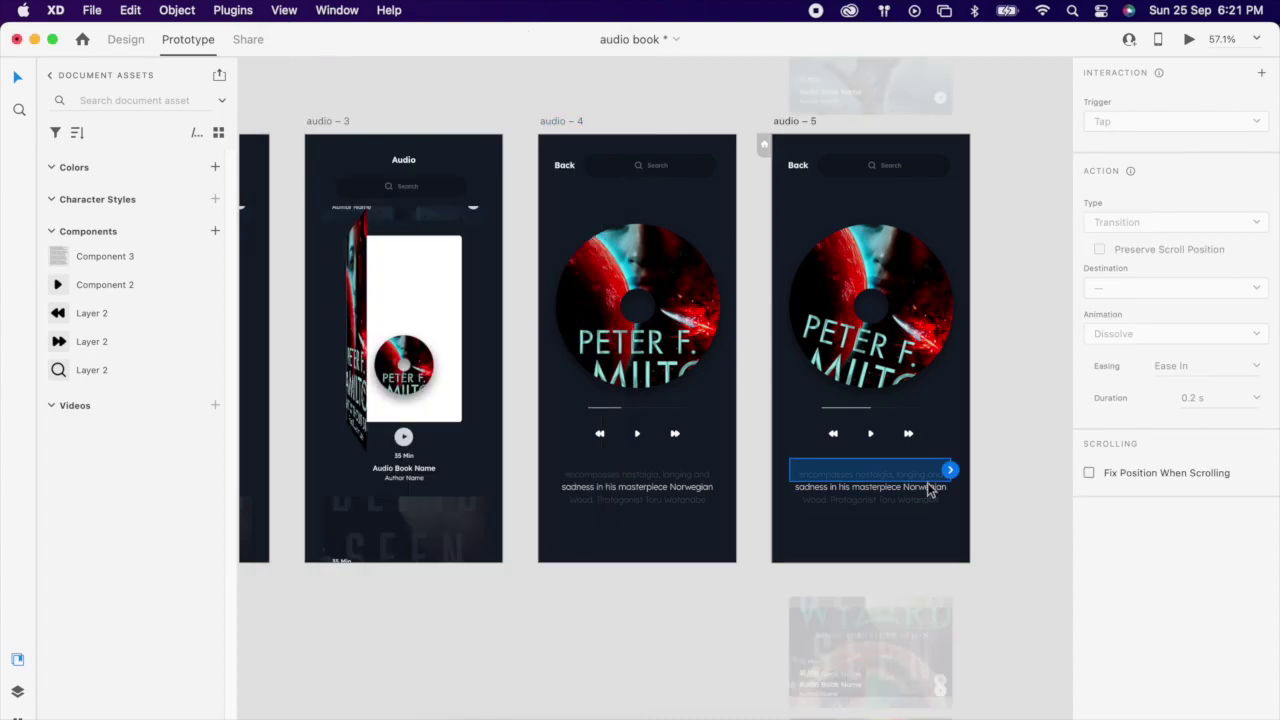
{"action": "left_click", "coordinate": [126, 39]}
{"action": "scroll", "coordinate": [930, 497], "scroll_direction": "up", "scroll_amount": 3}
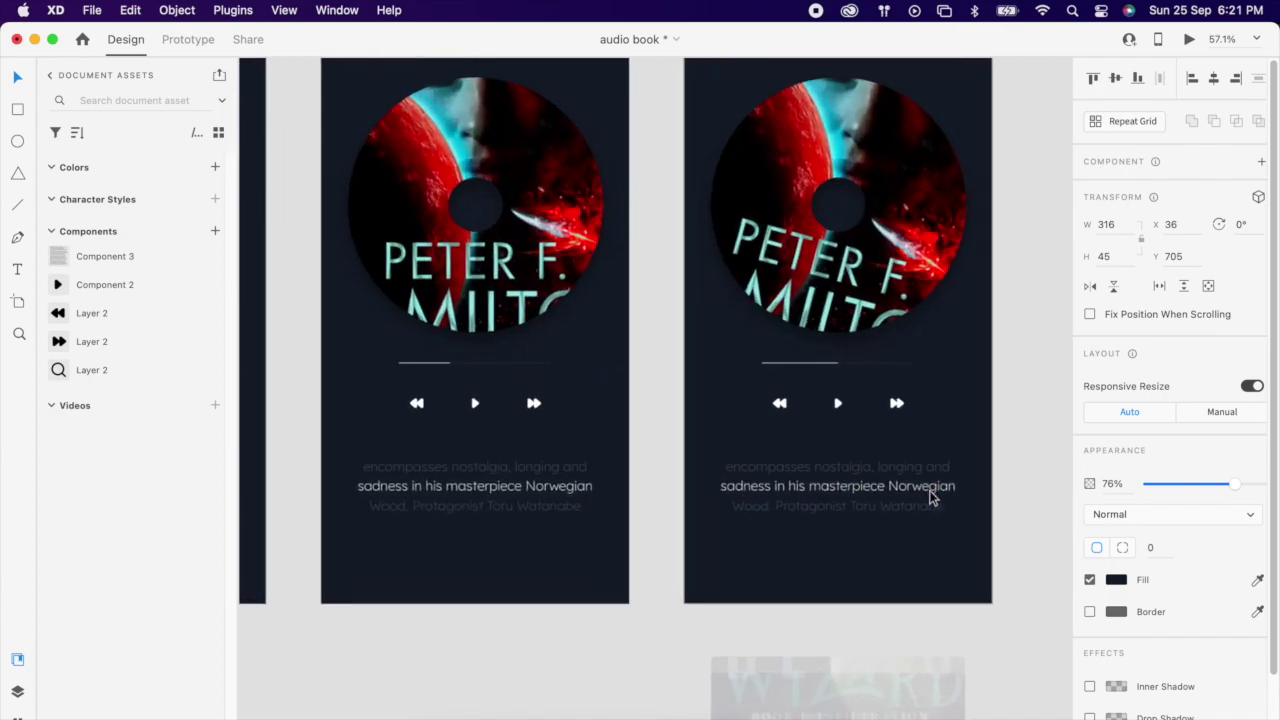
{"action": "left_click", "coordinate": [930, 497]}
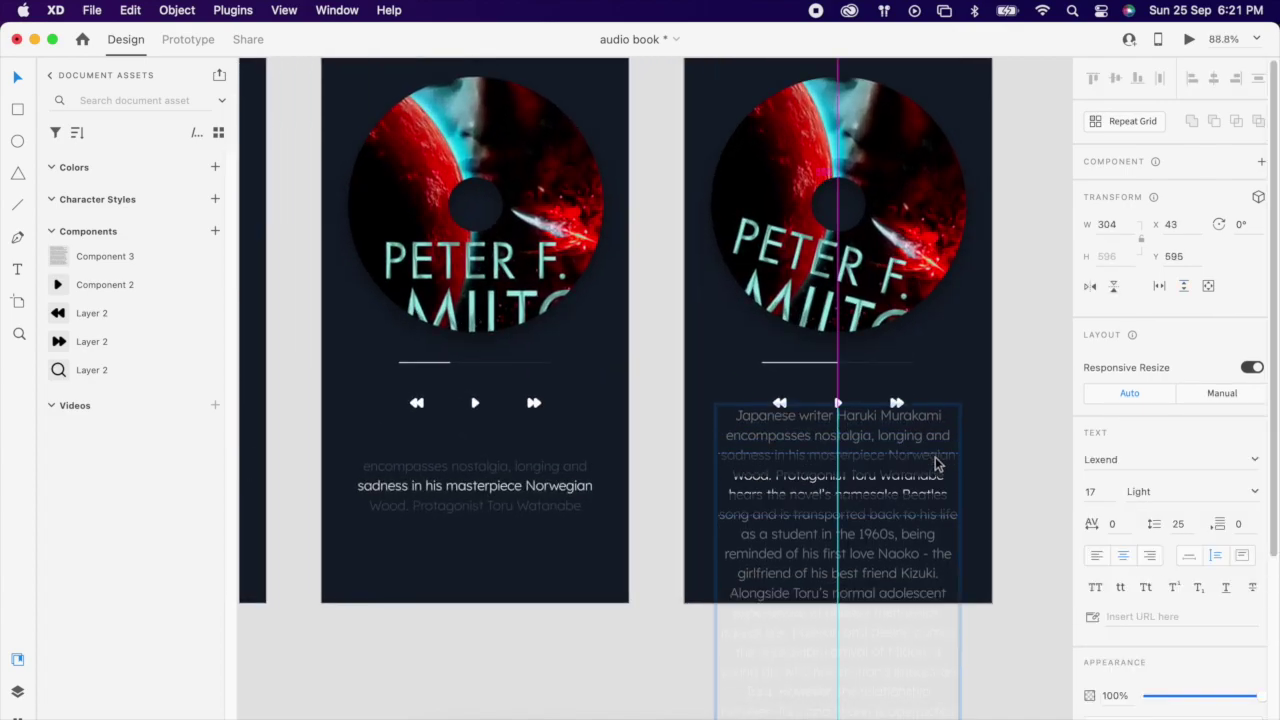